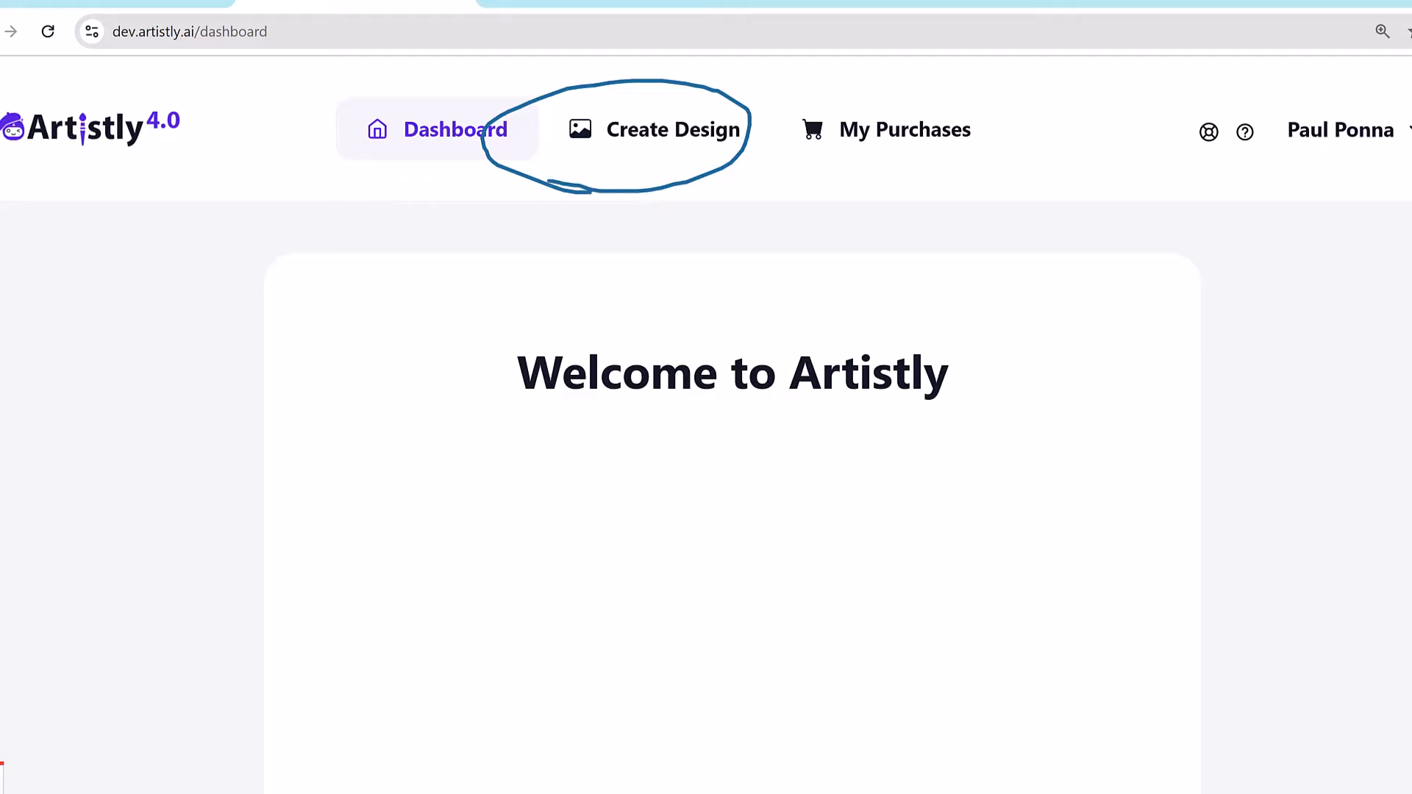
# Look over the Fast AI Image Designer's tools from the Create Design page and return to the designer choice
pyautogui.click(640, 139)
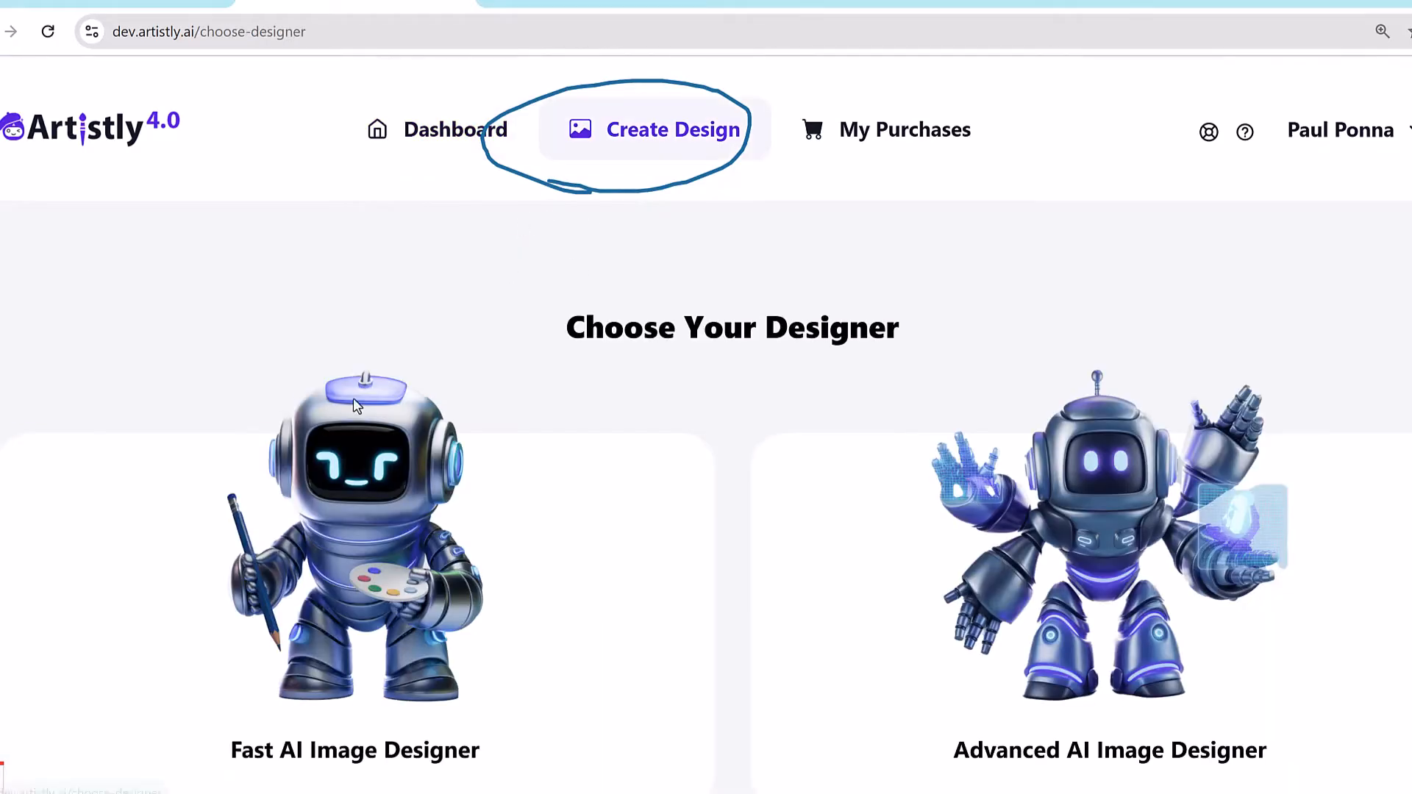
pyautogui.scroll(-1, 280, 205)
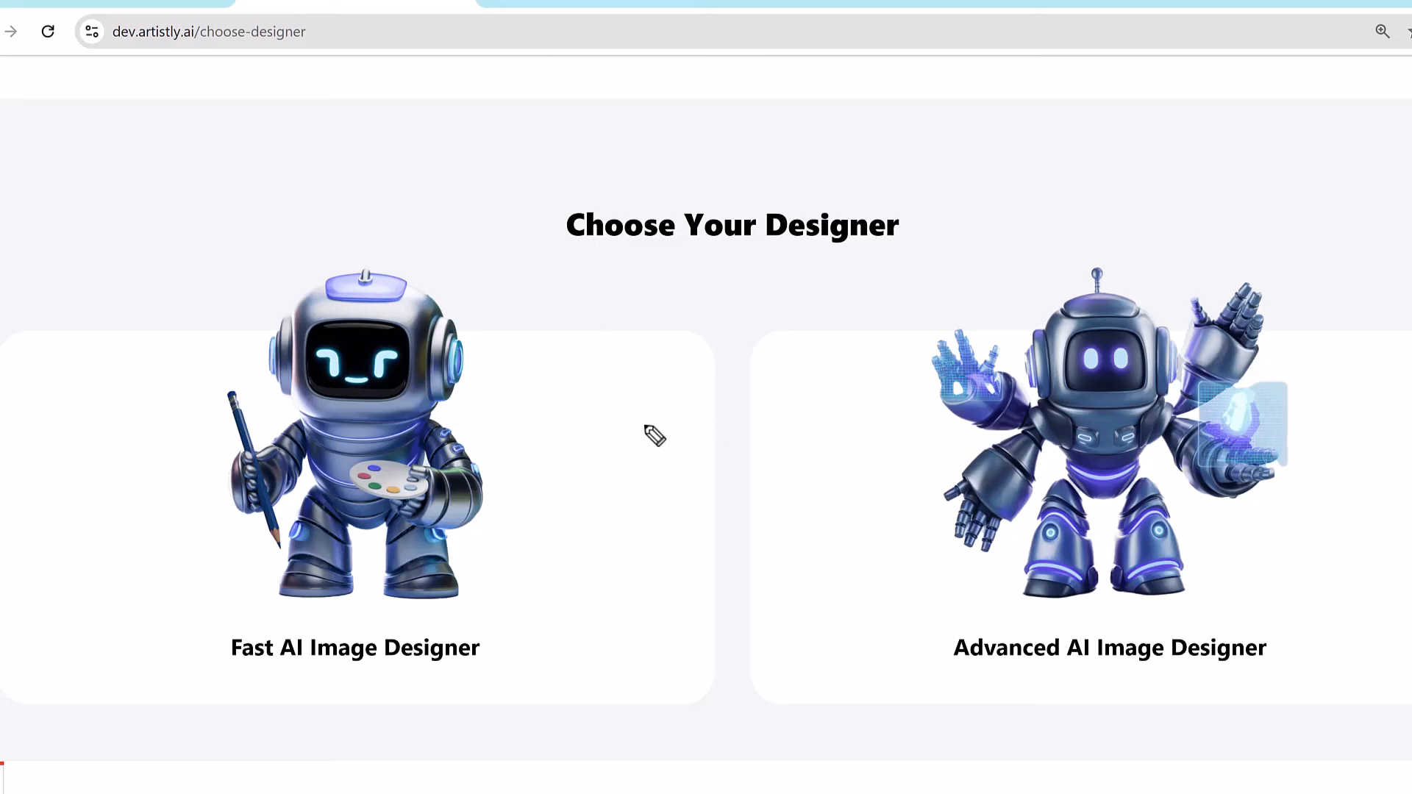
pyautogui.moveTo(611, 373)
pyautogui.mouseDown()
pyautogui.moveTo(521, 435)
pyautogui.moveTo(536, 413)
pyautogui.moveTo(512, 456)
pyautogui.moveTo(552, 462)
pyautogui.mouseUp()
pyautogui.moveTo(797, 354)
pyautogui.mouseDown()
pyautogui.moveTo(933, 455)
pyautogui.moveTo(918, 413)
pyautogui.moveTo(870, 475)
pyautogui.mouseUp()
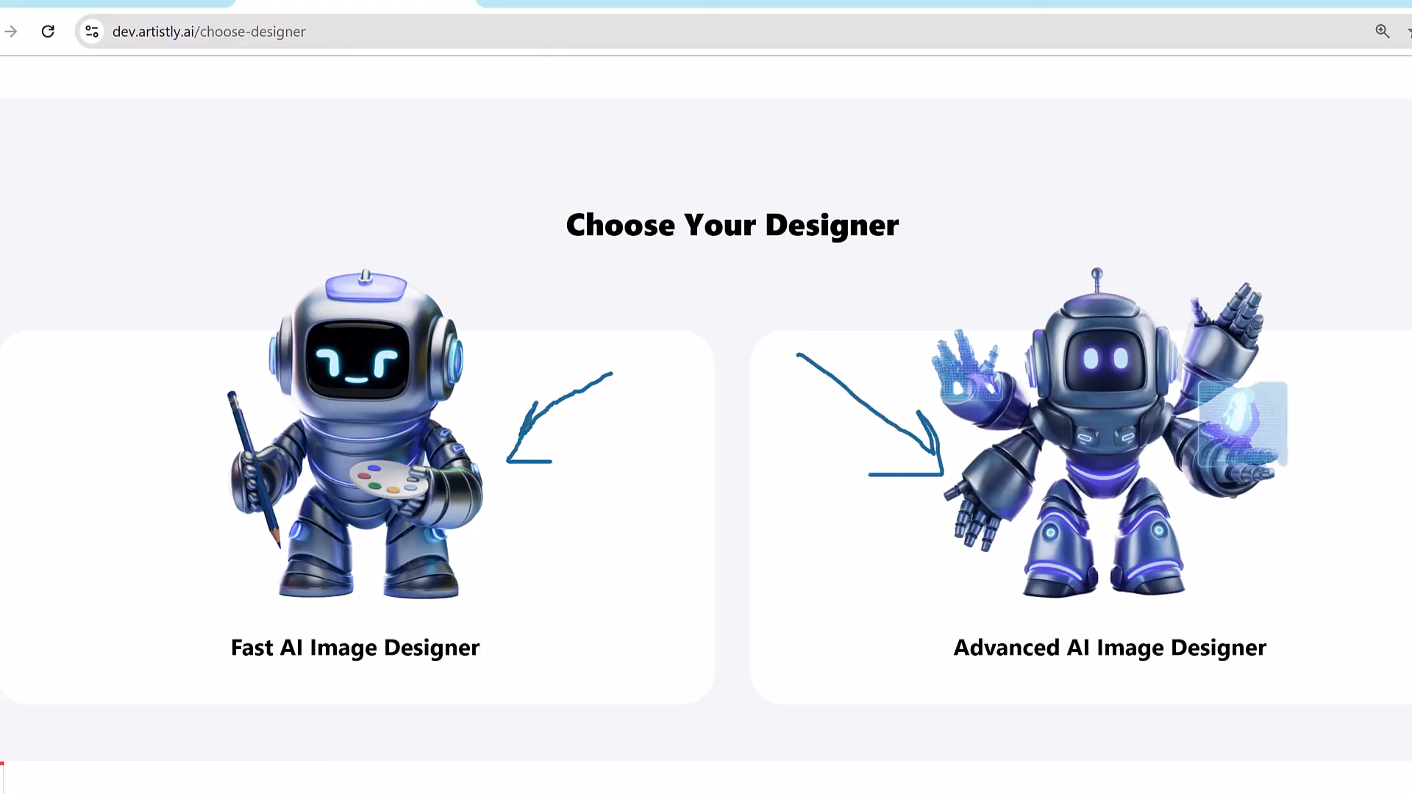
pyautogui.click(713, 398)
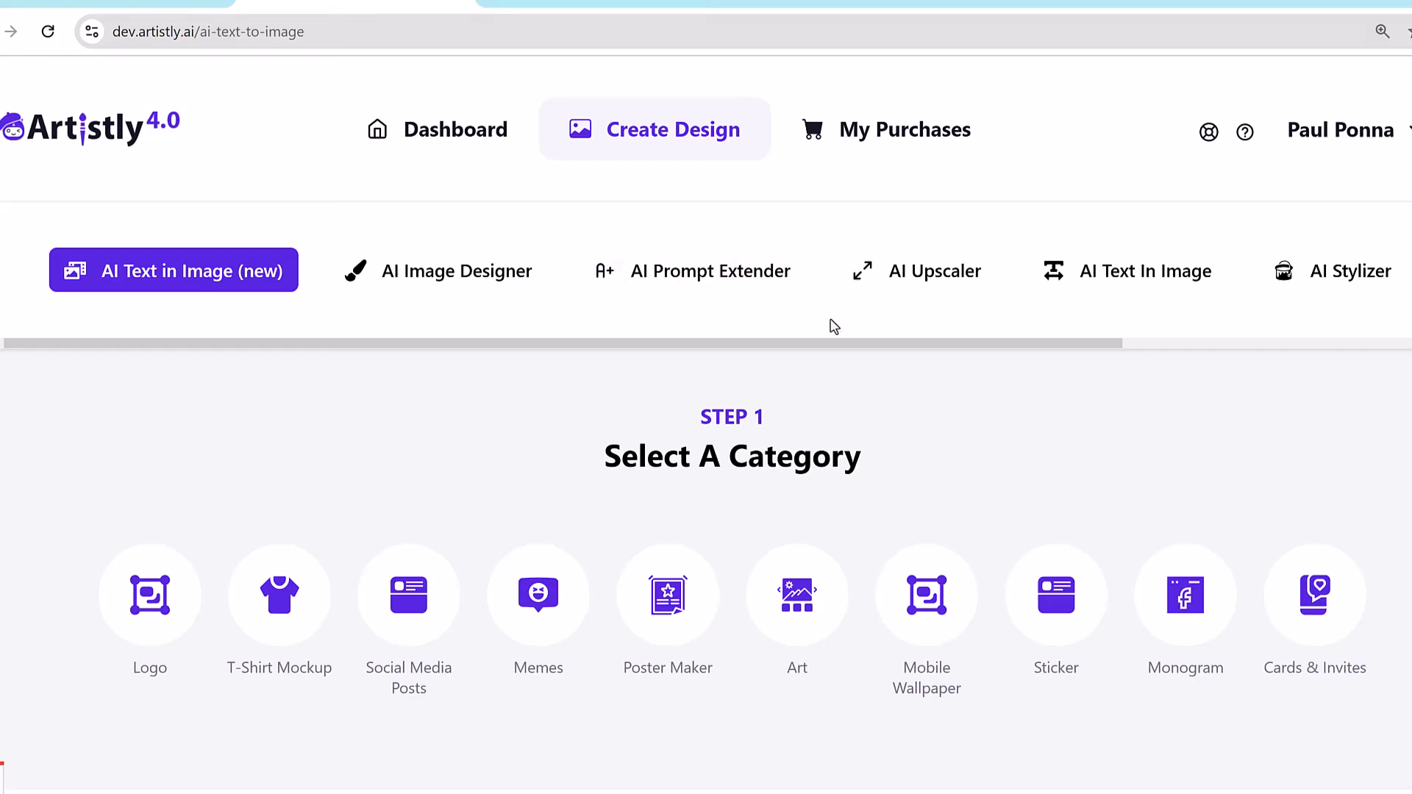
pyautogui.hscroll(1, 906, 356)
pyautogui.hscroll(-2, 1081, 362)
pyautogui.hotkey('alt', 'Left')
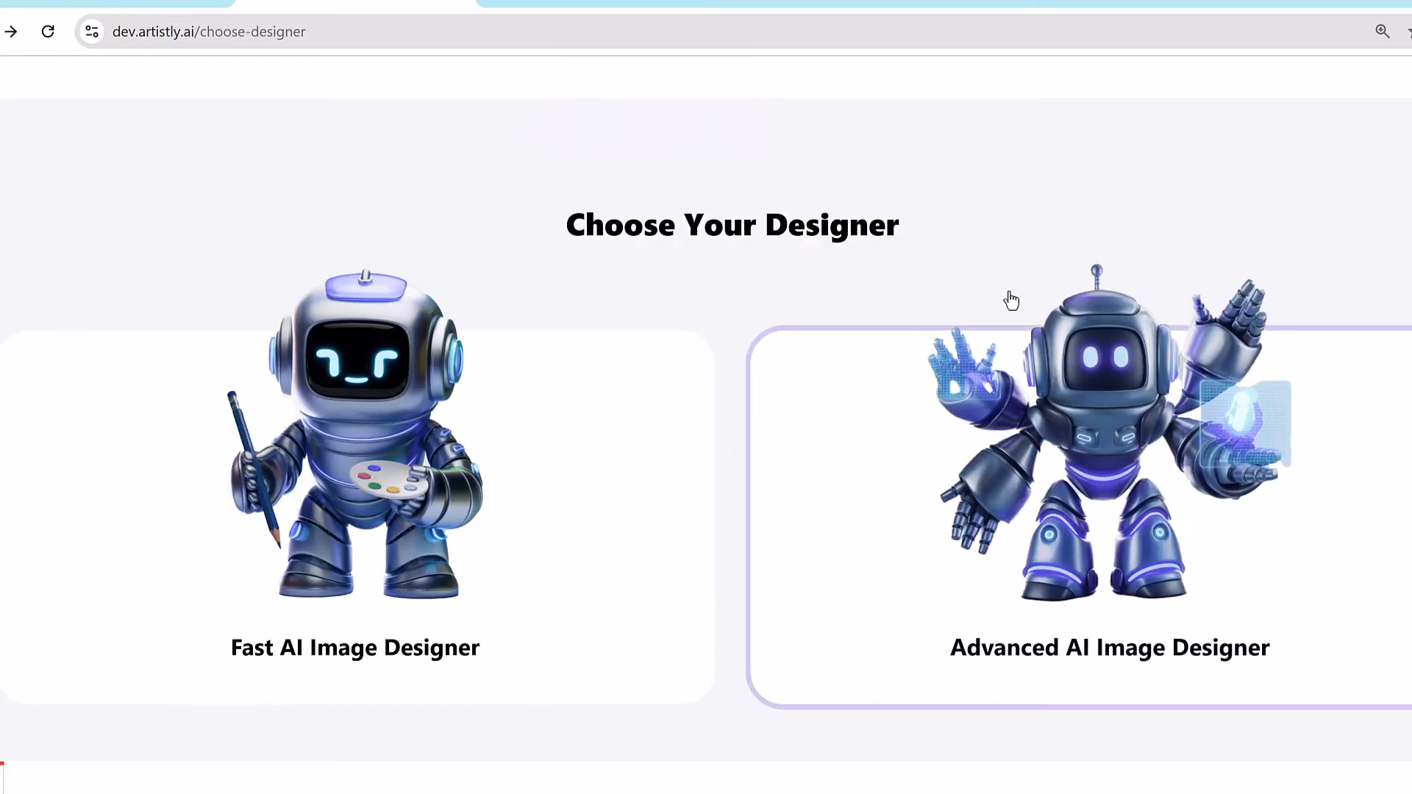
# Create a square 1080×1080 project named My Project in the Advanced AI Image Designer
pyautogui.click(1075, 439)
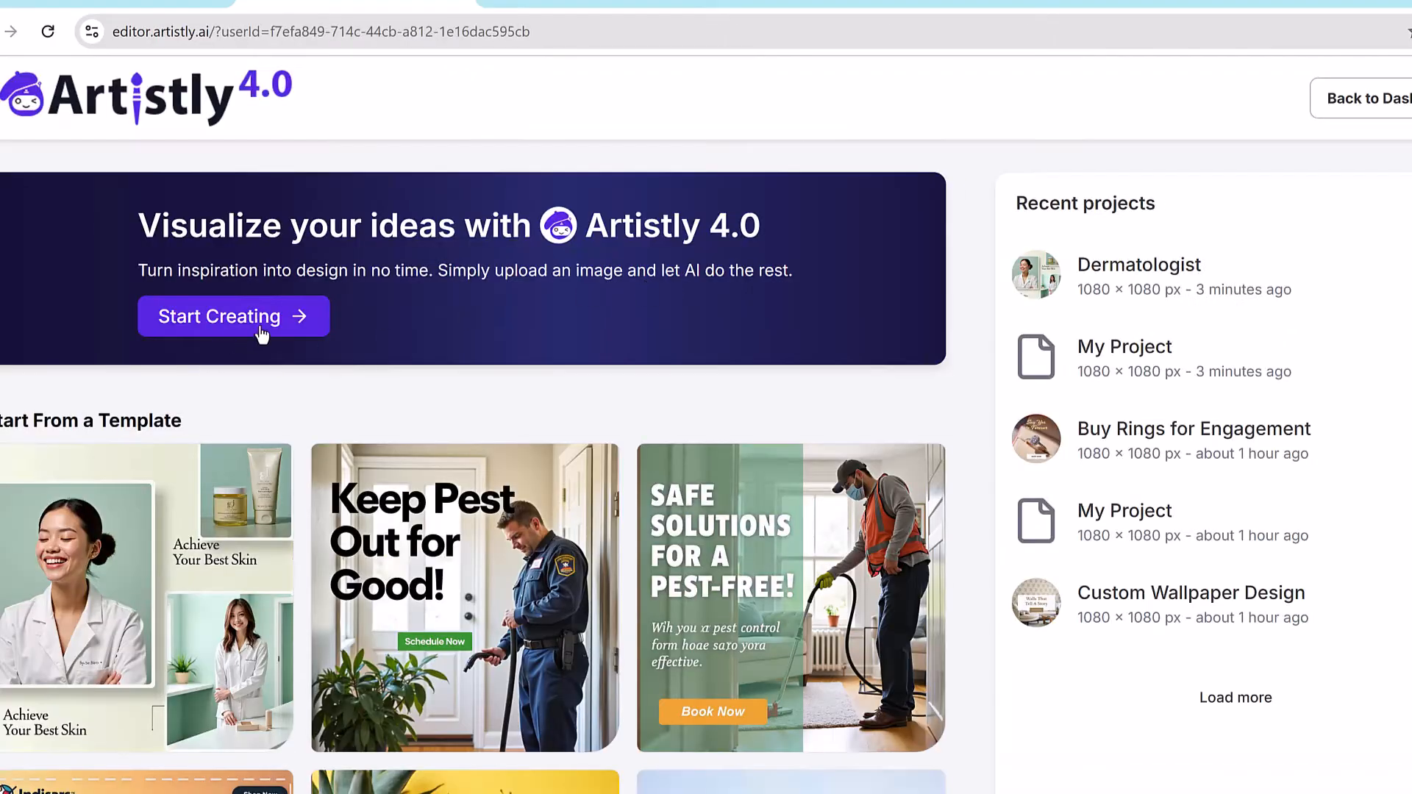
pyautogui.click(269, 329)
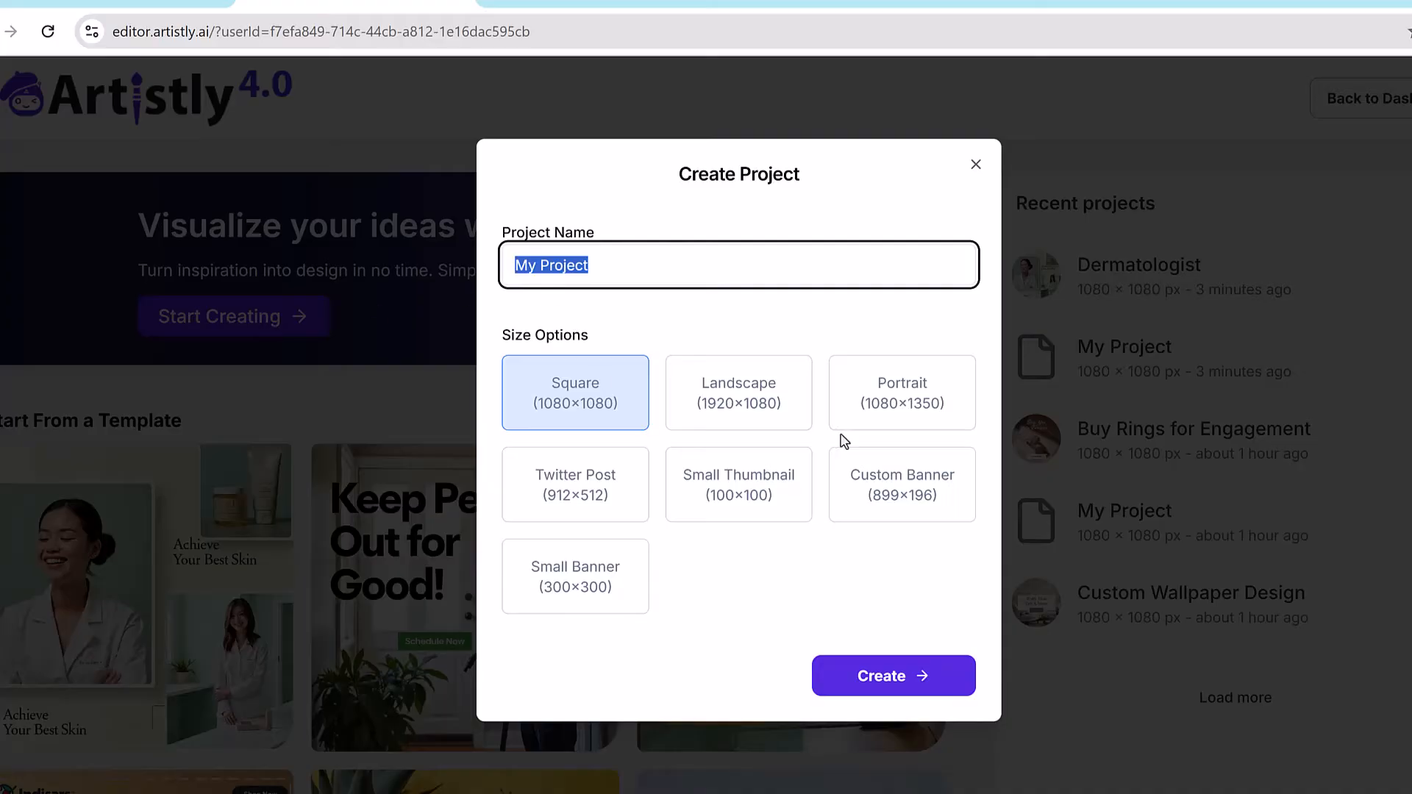
pyautogui.click(885, 680)
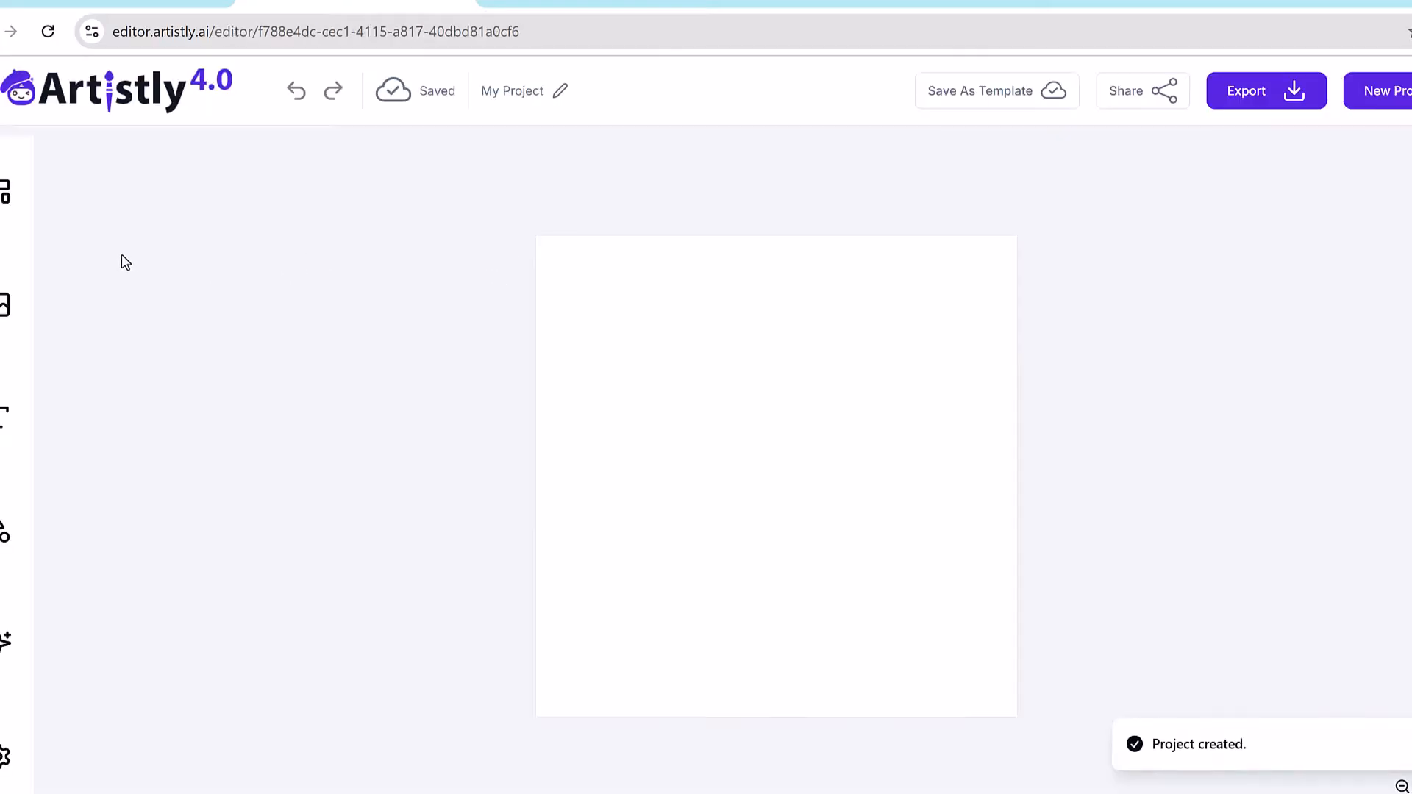
# Load the built-in Pest Control Service template onto the blank canvas
pyautogui.click(4, 190)
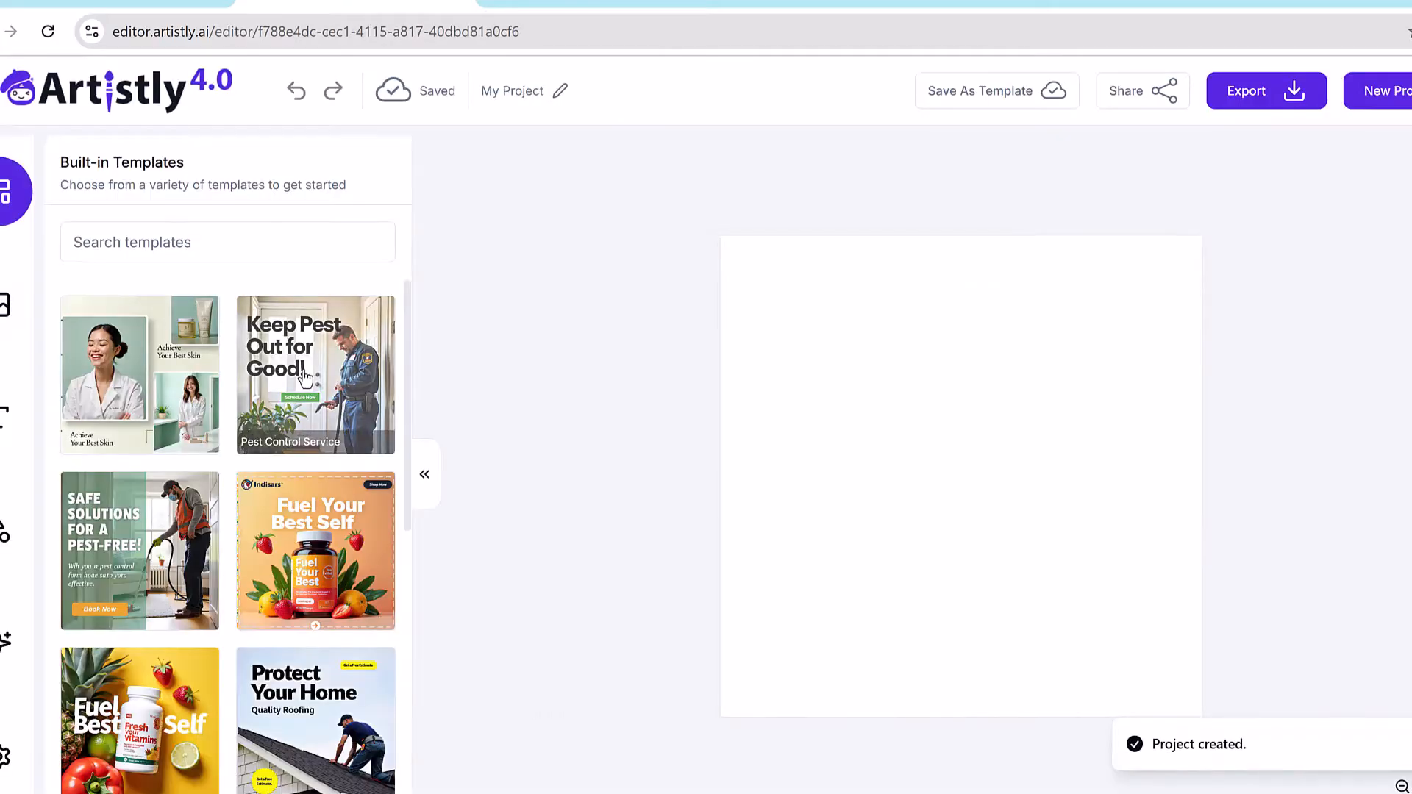
pyautogui.click(305, 377)
pyautogui.click(931, 464)
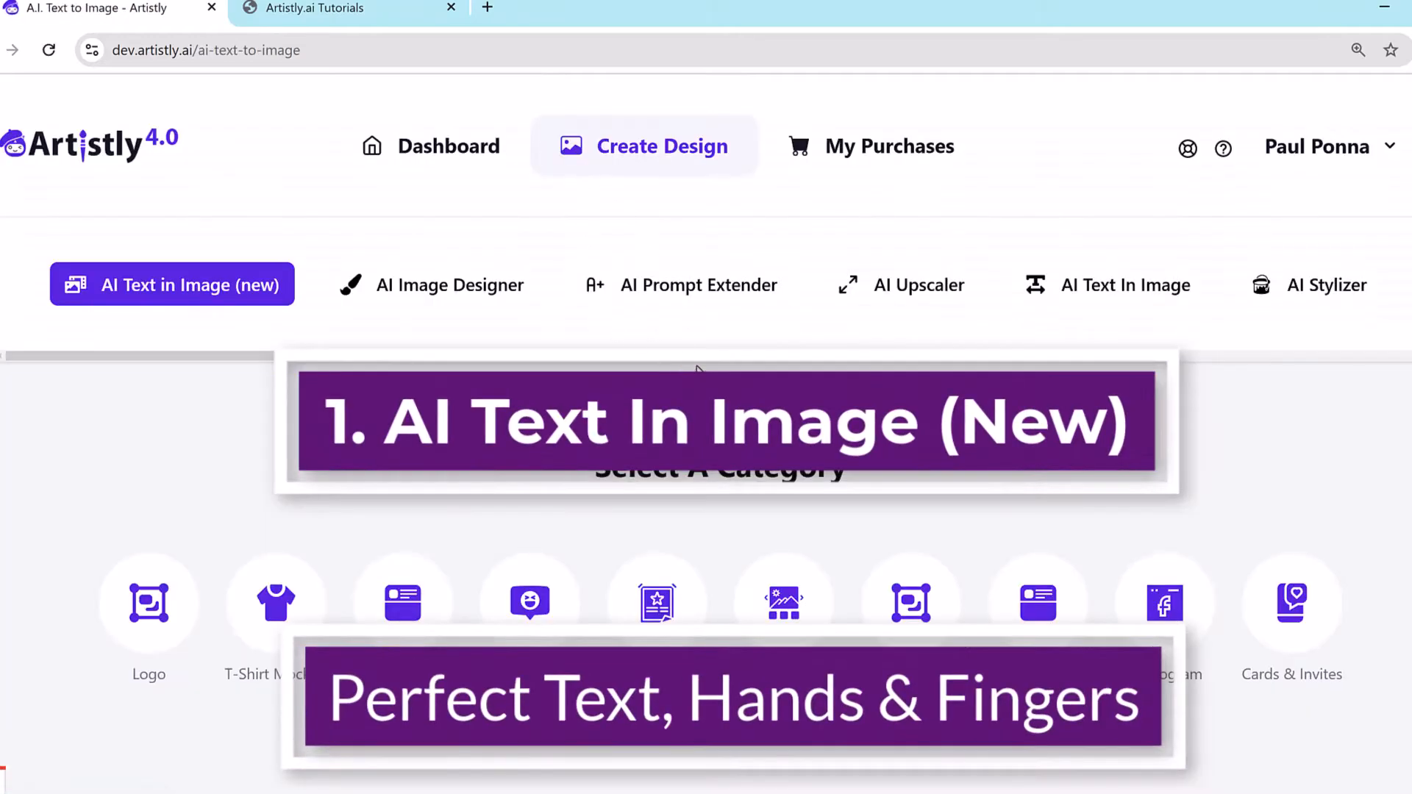
pyautogui.scroll(-1, 706, 366)
pyautogui.scroll(1, 679, 362)
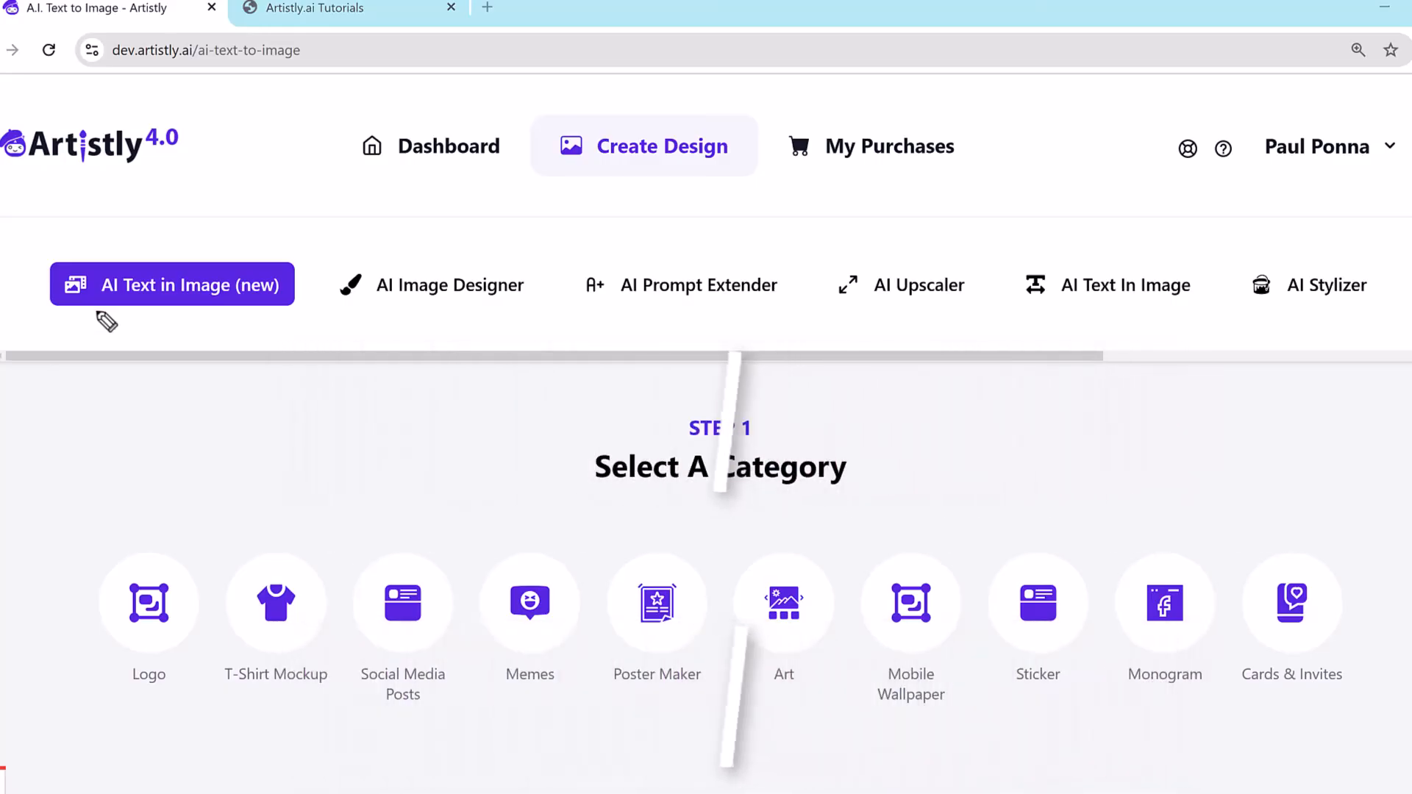
pyautogui.moveTo(135, 331)
pyautogui.mouseDown()
pyautogui.moveTo(226, 208)
pyautogui.moveTo(317, 252)
pyautogui.moveTo(240, 330)
pyautogui.moveTo(138, 332)
pyautogui.mouseUp()
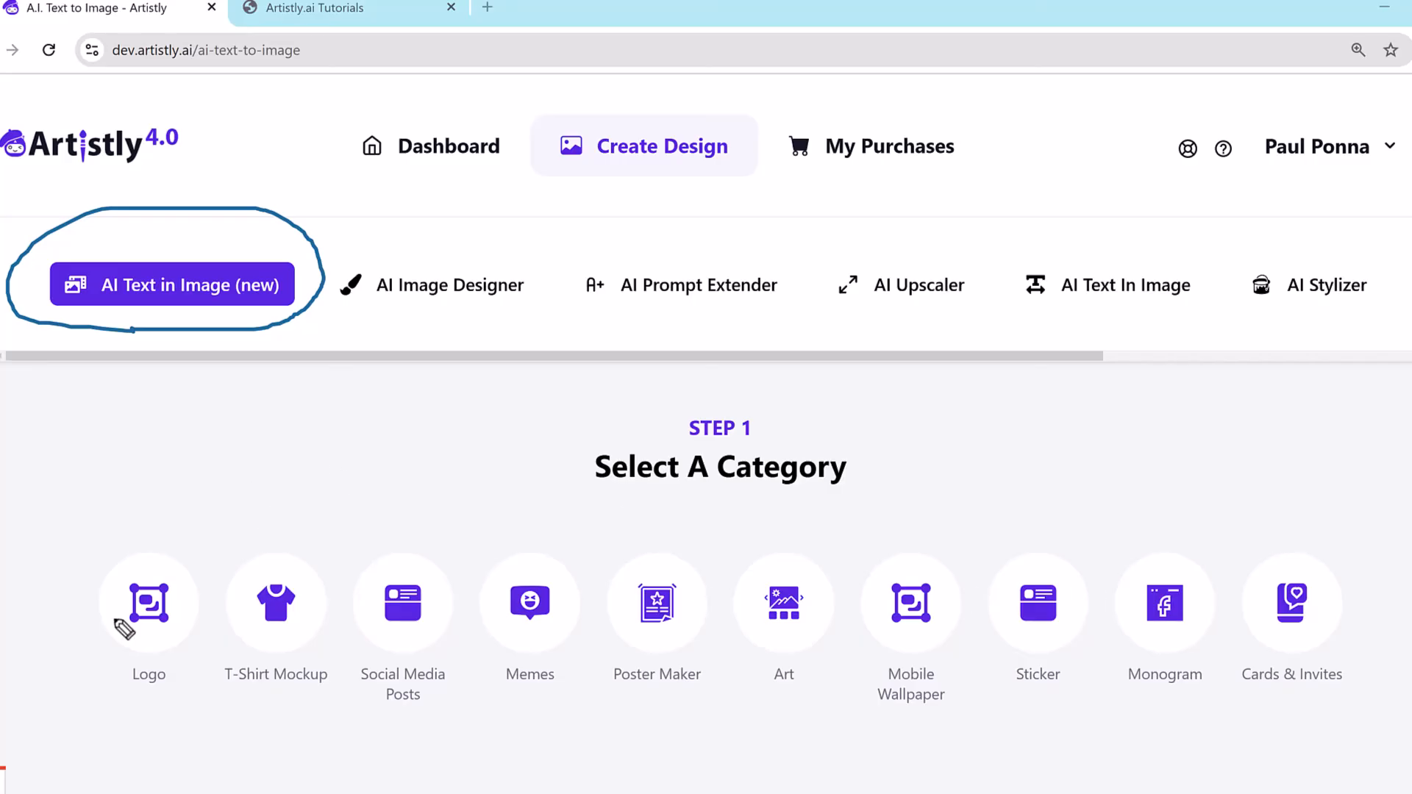
pyautogui.moveTo(108, 691); pyautogui.dragTo(510, 707)
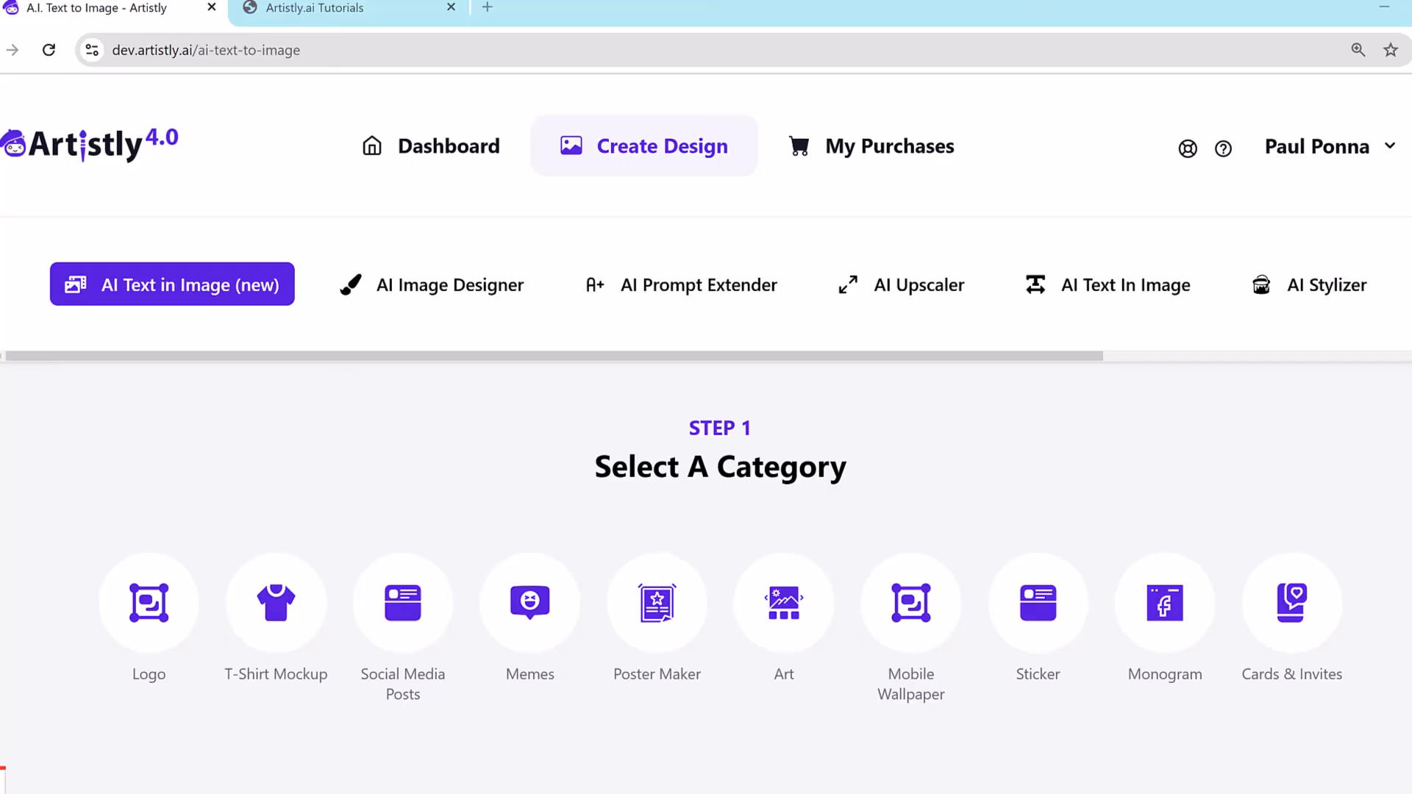
pyautogui.moveTo(363, 312); pyautogui.dragTo(512, 316)
# Browse the sample designs in categories such as Social Media Posts, T-Shirt Mockup, Logo, Mobile Wallpaper, Sticker and Monogram
pyautogui.scroll(-1, 467, 447)
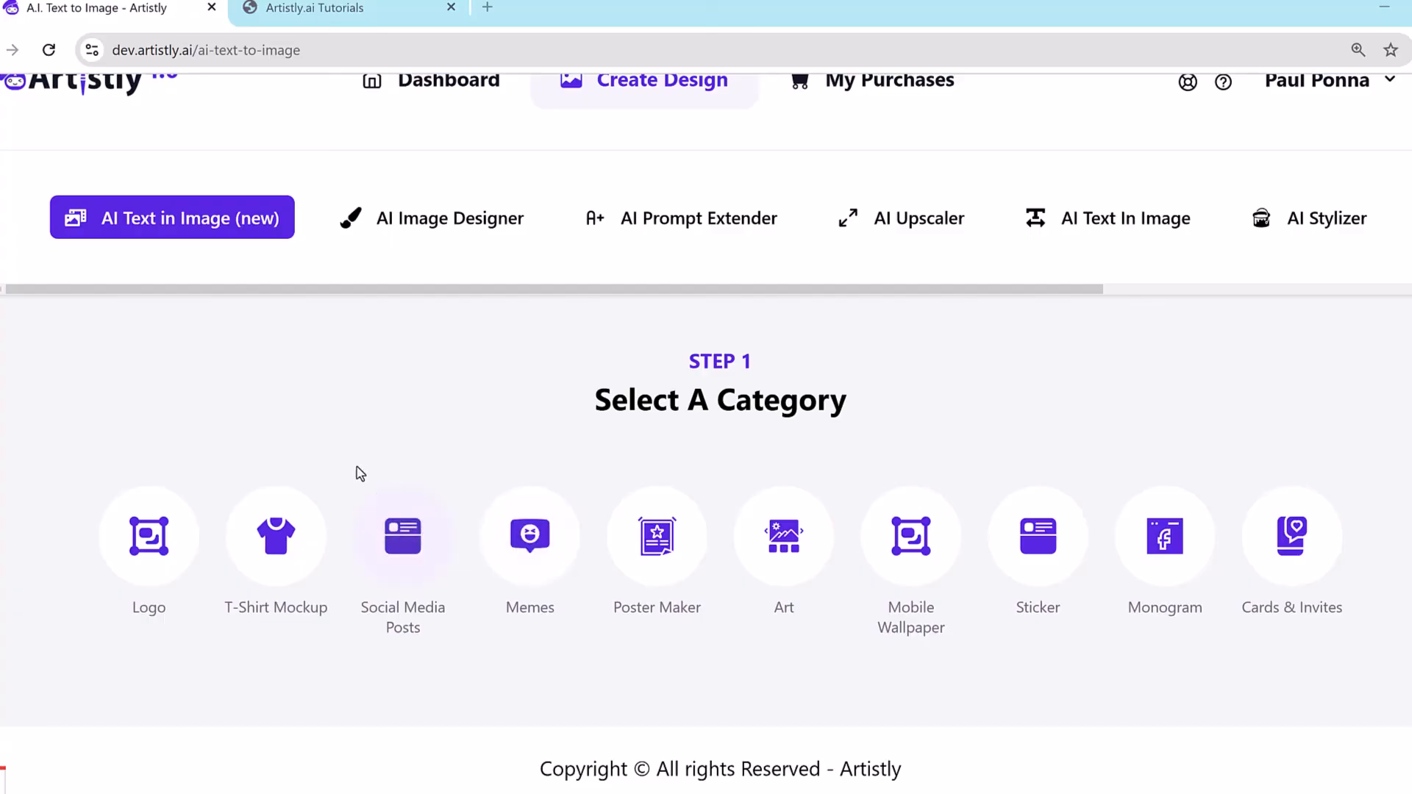
pyautogui.click(403, 543)
pyautogui.scroll(-4, 506, 405)
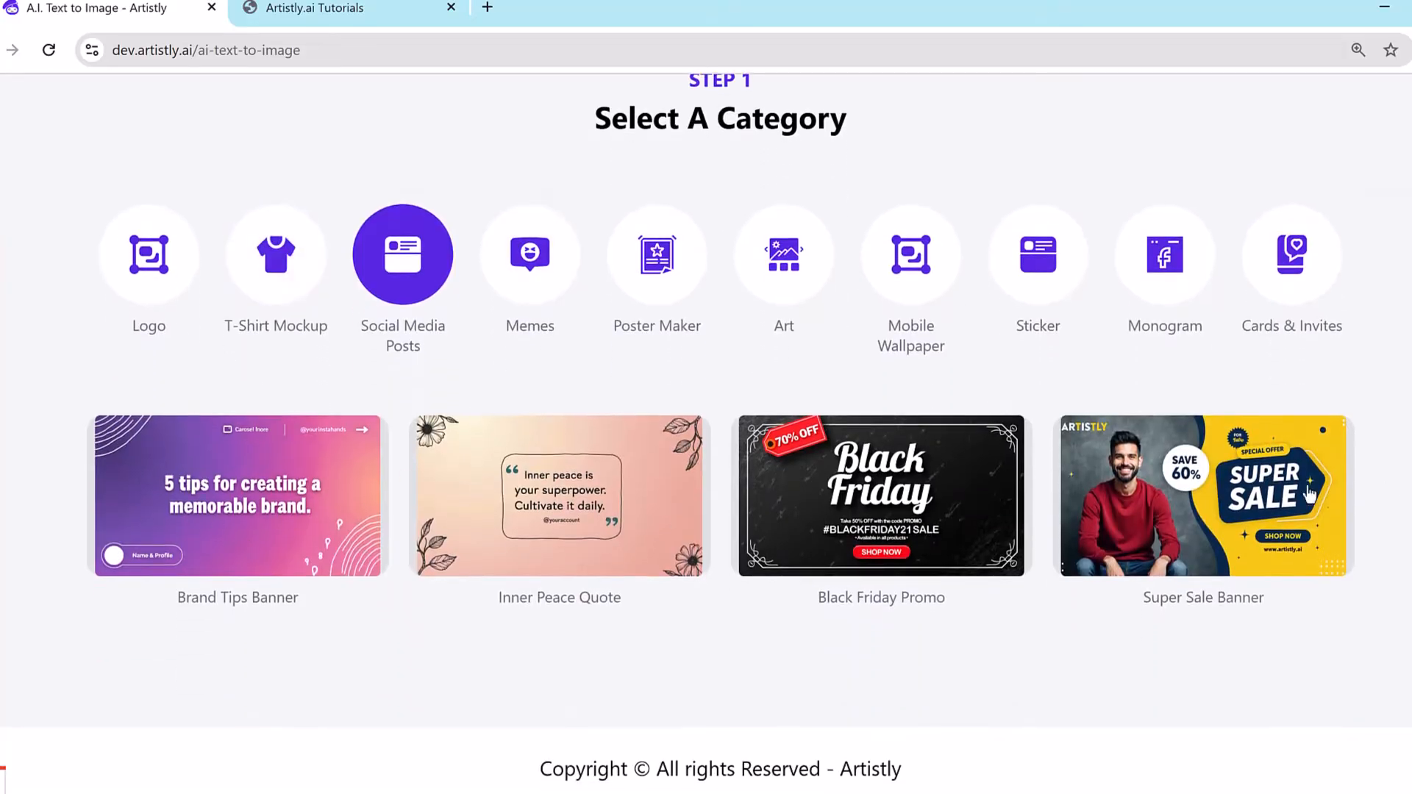
pyautogui.click(285, 254)
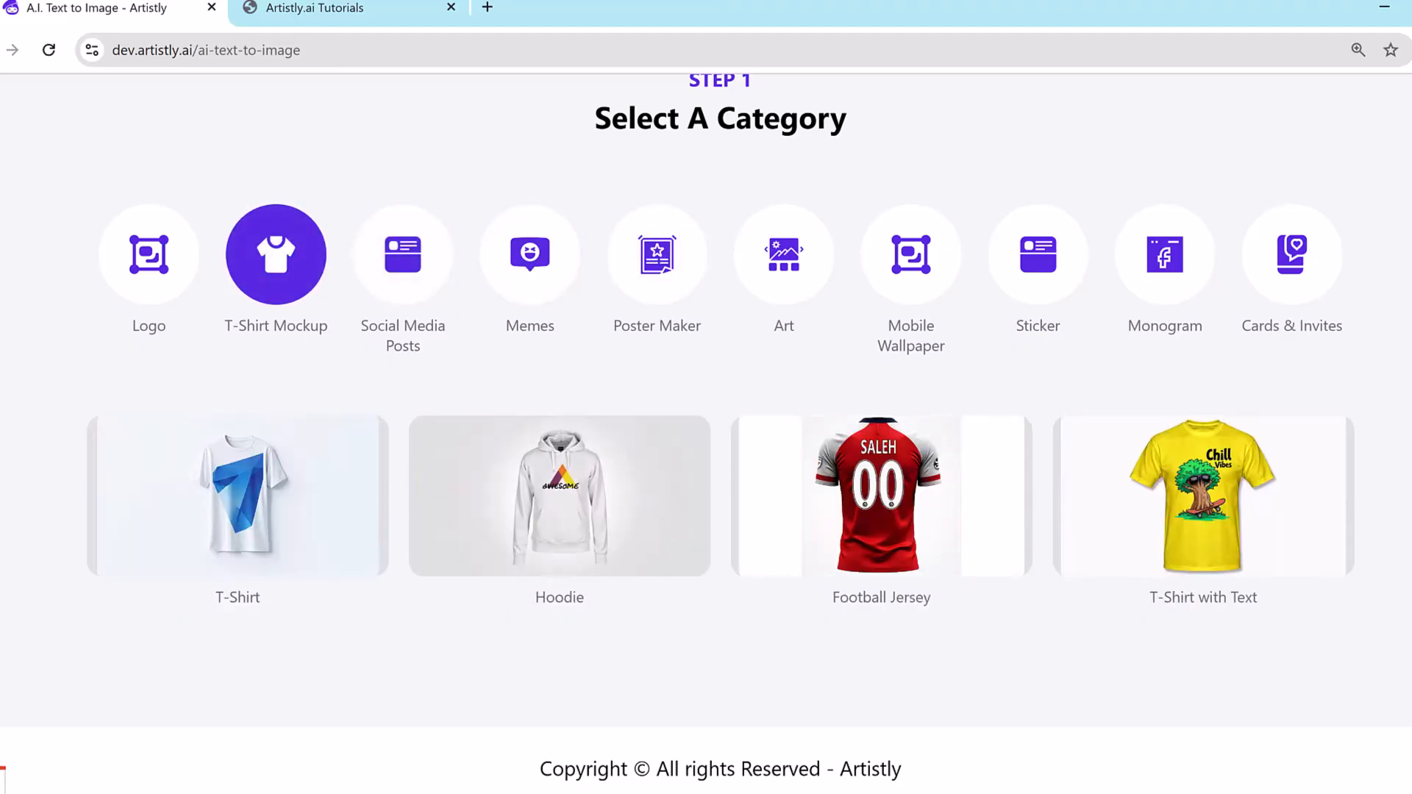
pyautogui.click(148, 254)
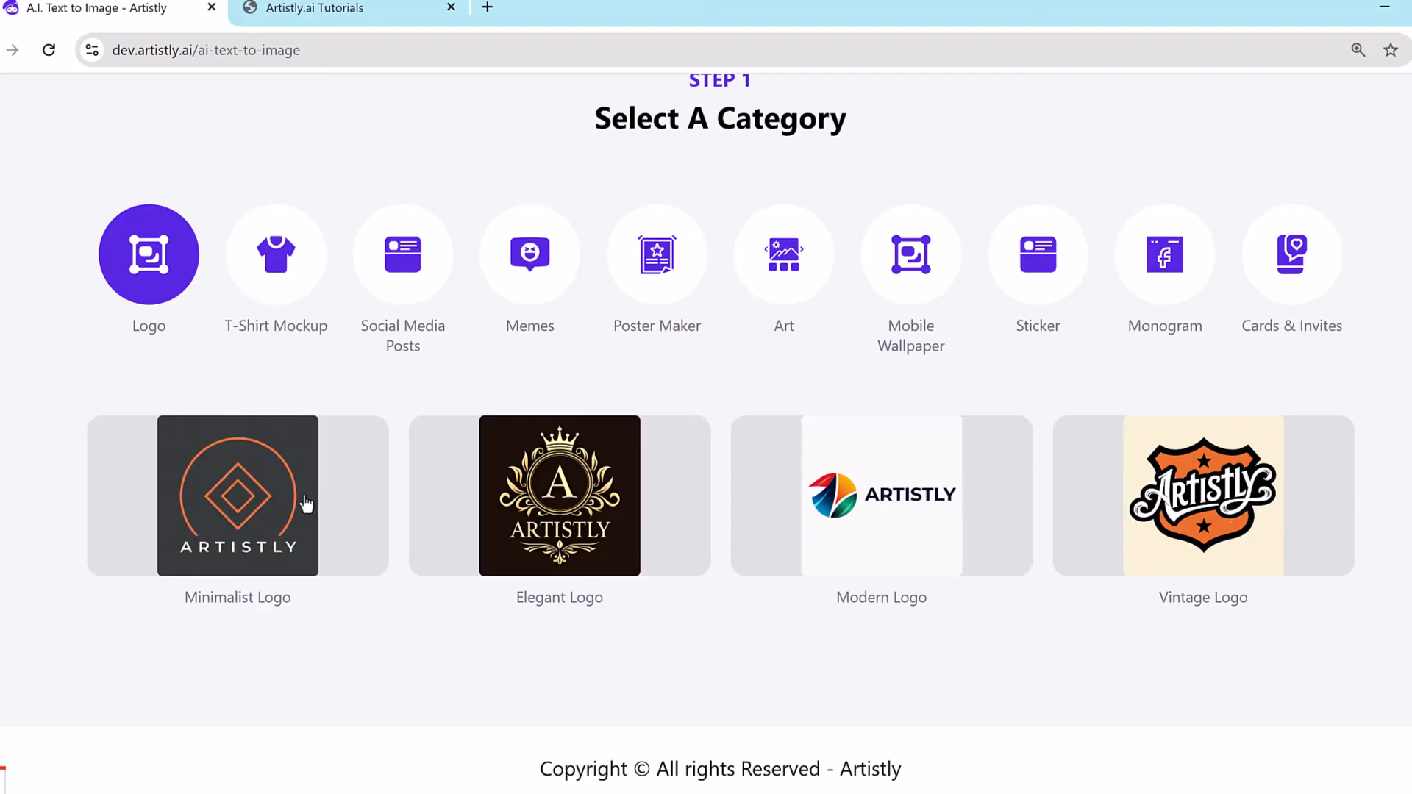
pyautogui.scroll(1, 1206, 497)
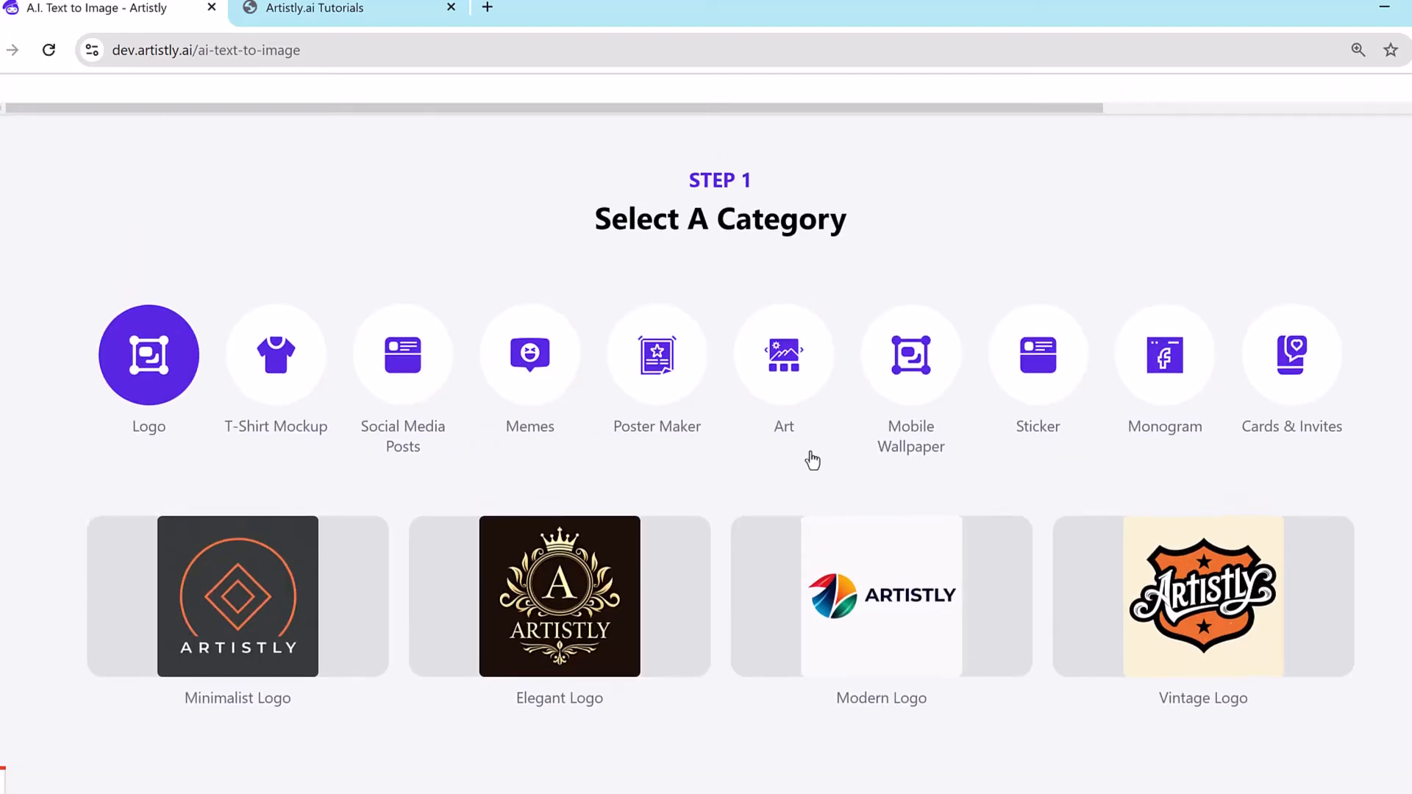
pyautogui.click(784, 381)
pyautogui.click(960, 401)
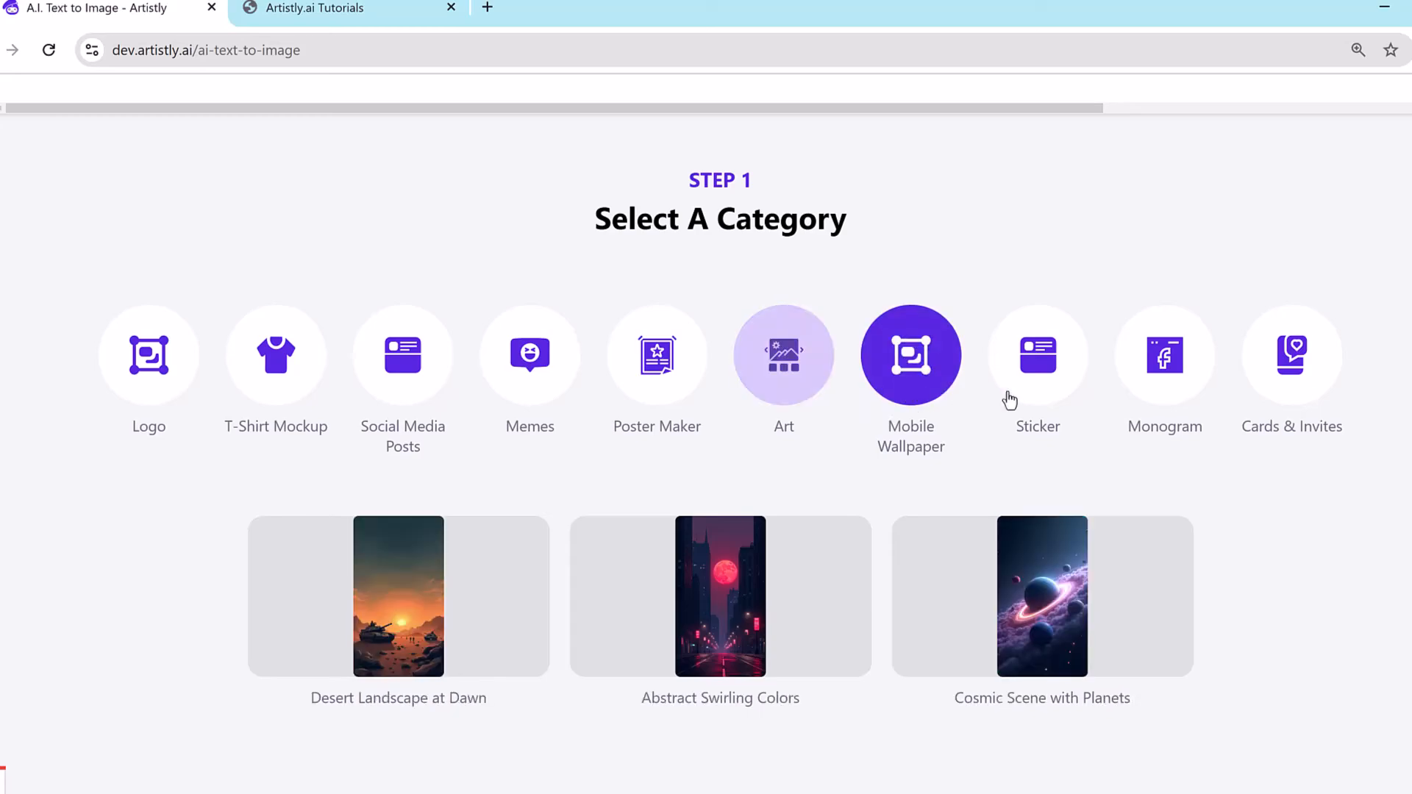
pyautogui.click(1033, 367)
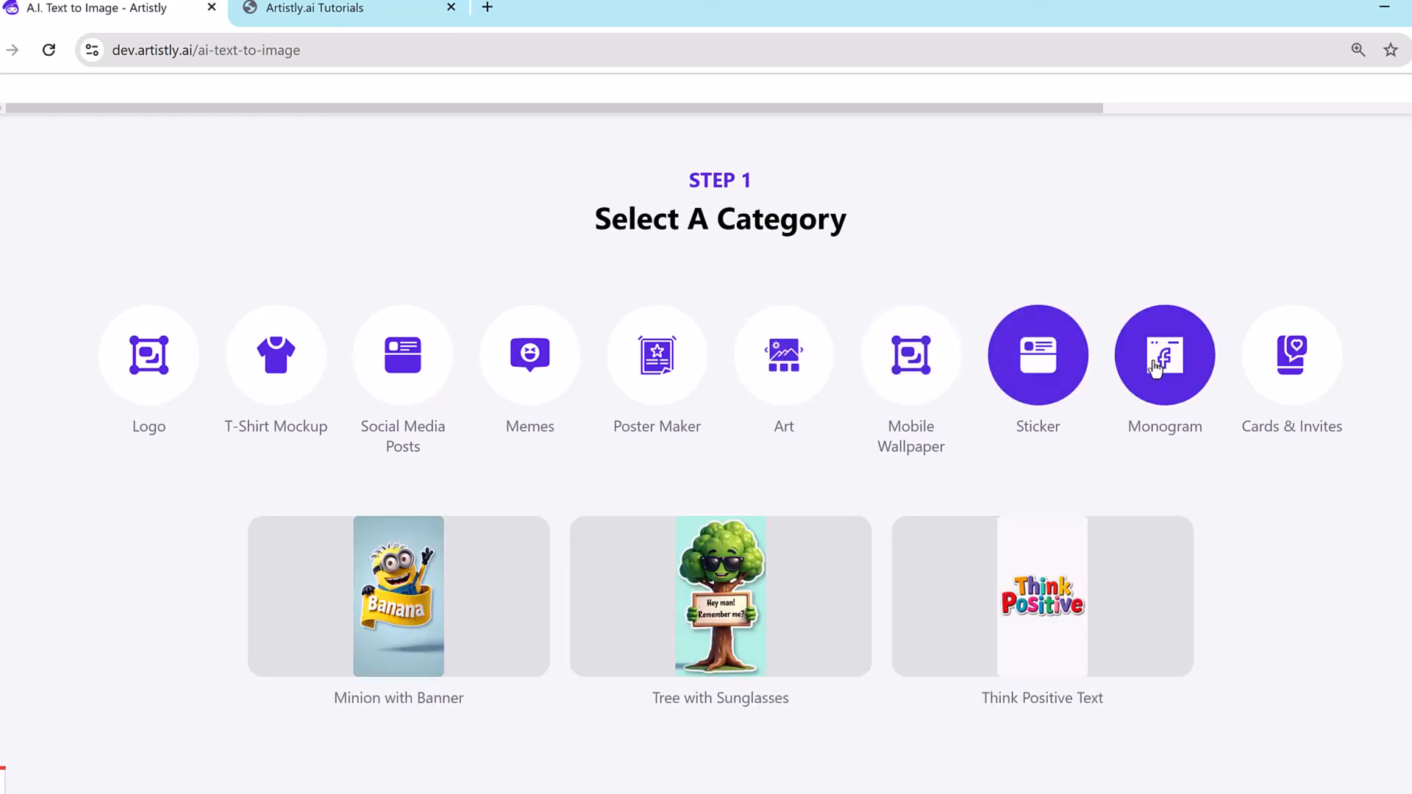
pyautogui.click(1157, 368)
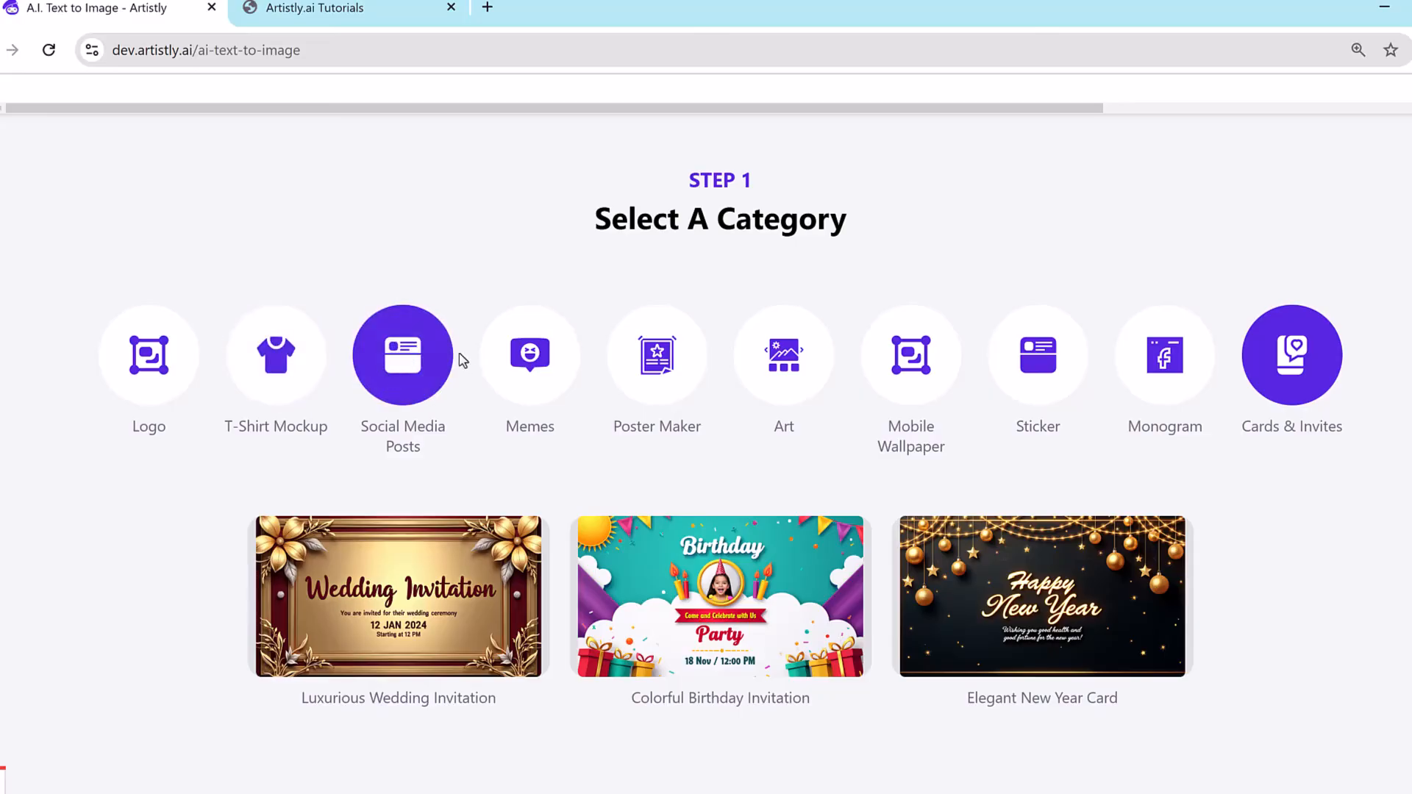
# Choose the Hamster with Pizza Sign sample from the Memes category as the starting prompt
pyautogui.click(564, 363)
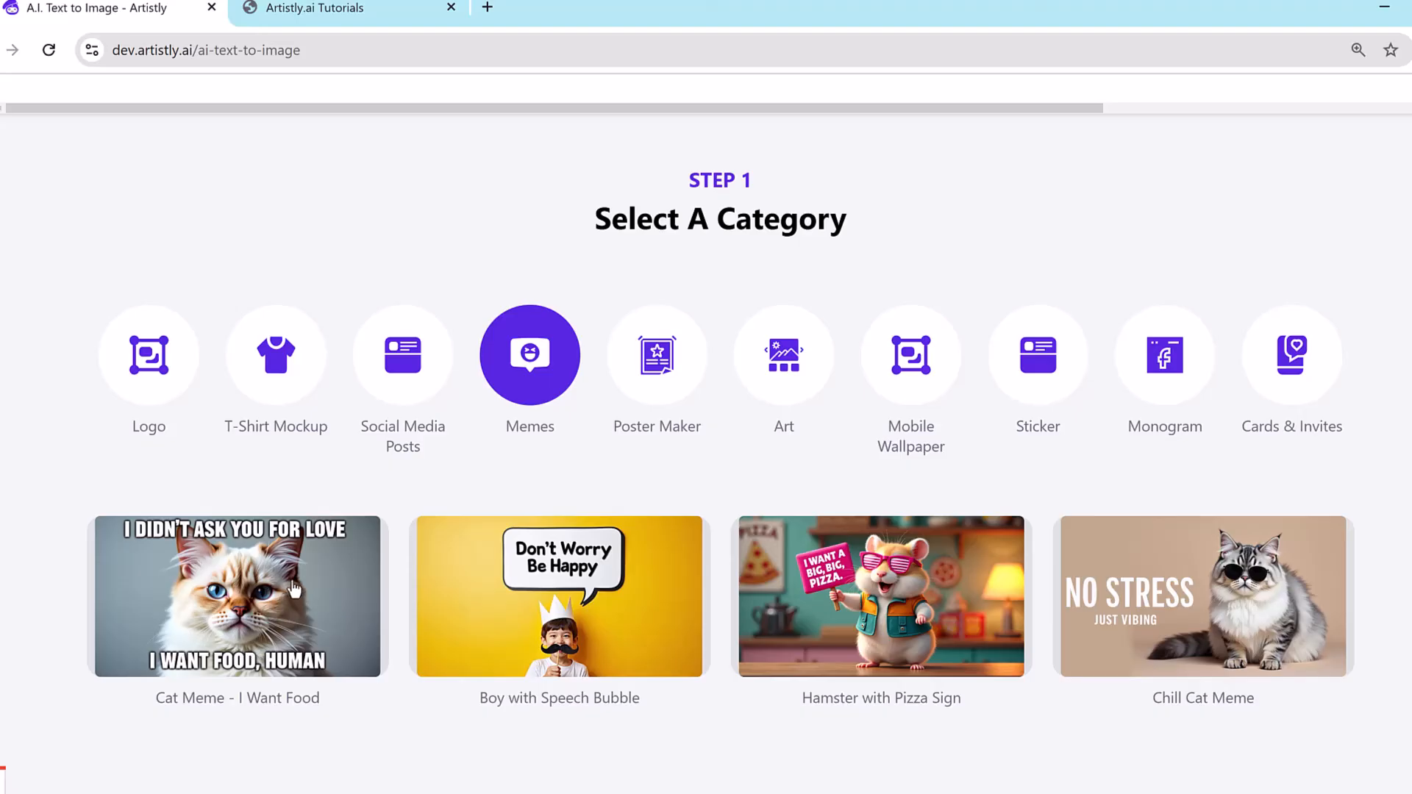
pyautogui.click(895, 597)
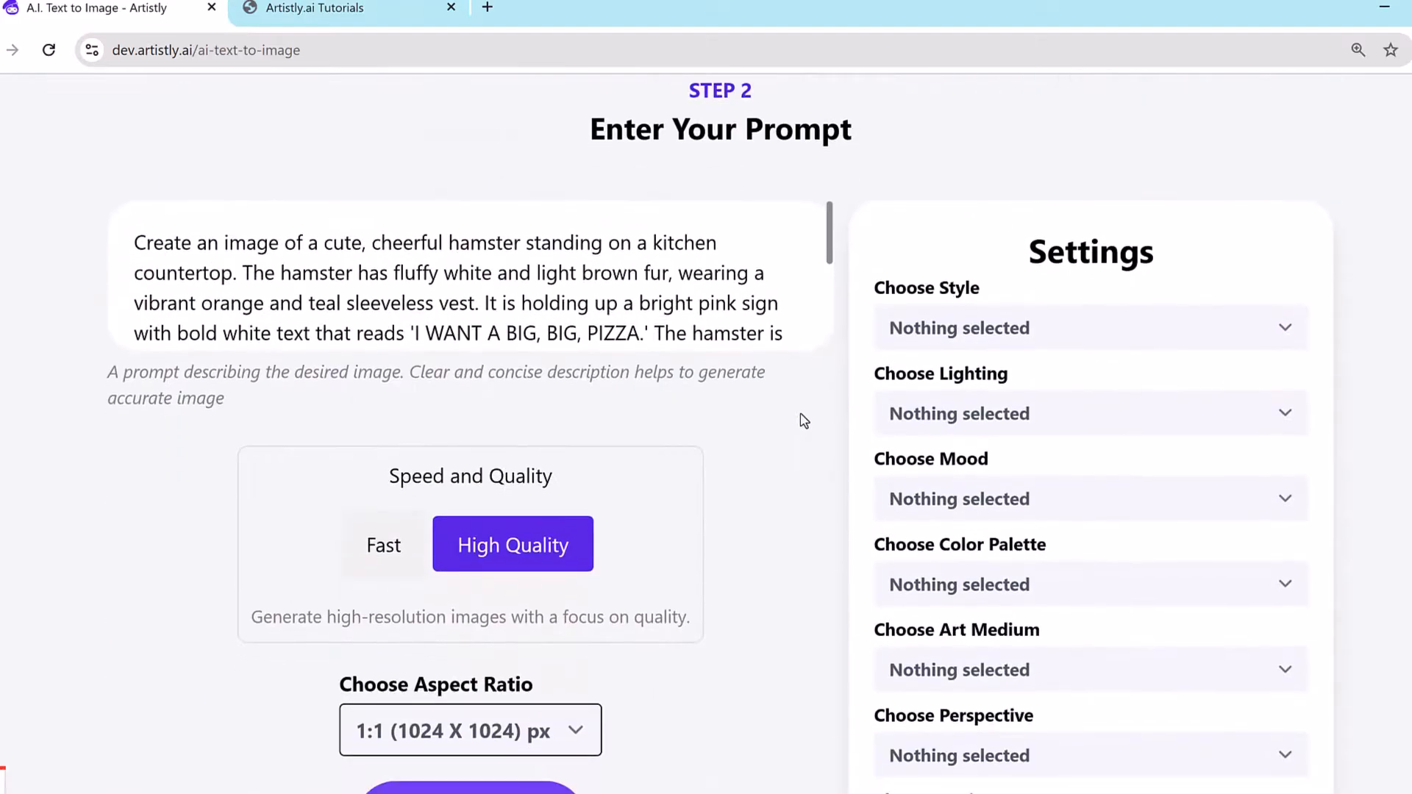
pyautogui.scroll(3, 750, 321)
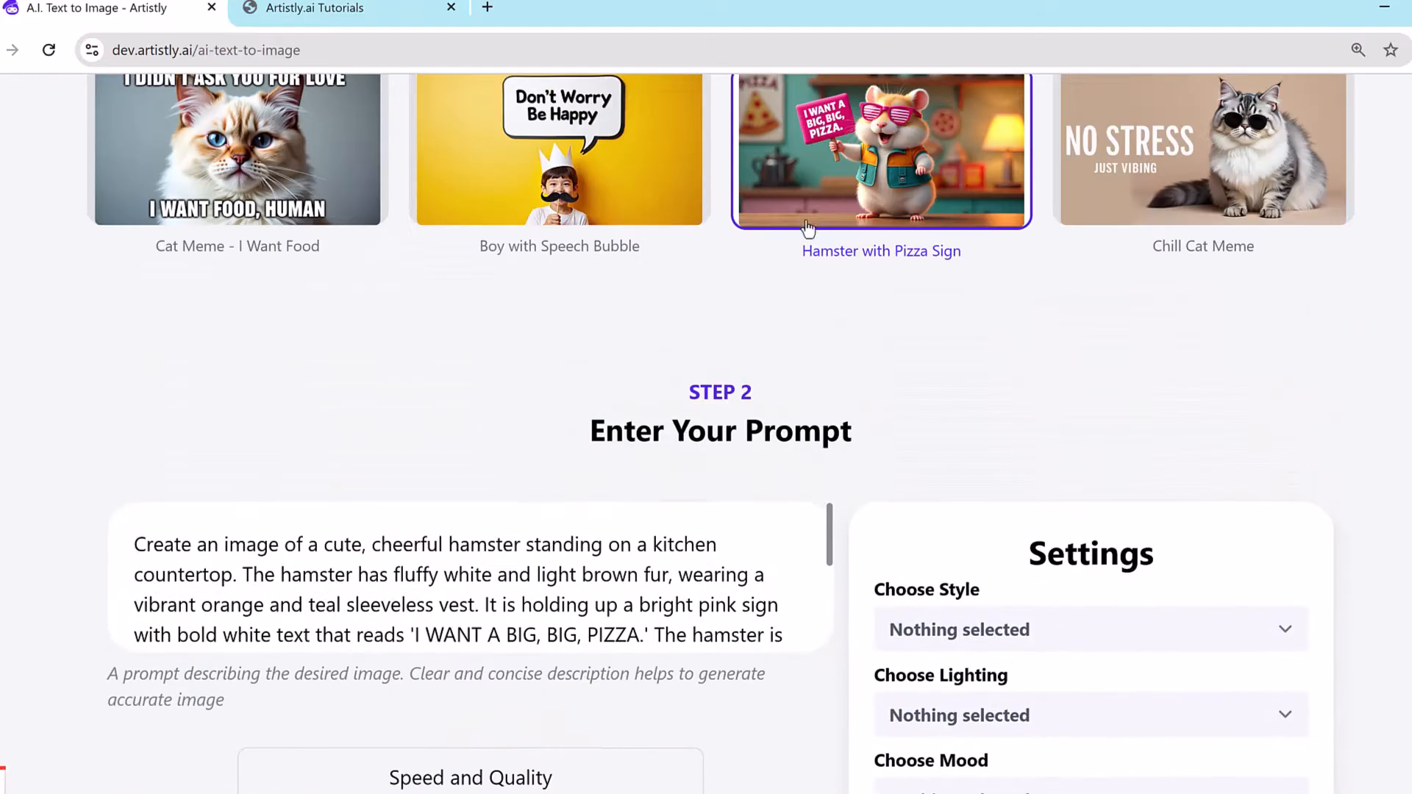
# Change the sign's wording in the hamster prompt to 'I WANT ARTISTLY.'
pyautogui.scroll(-2, 515, 469)
pyautogui.scroll(1, 510, 468)
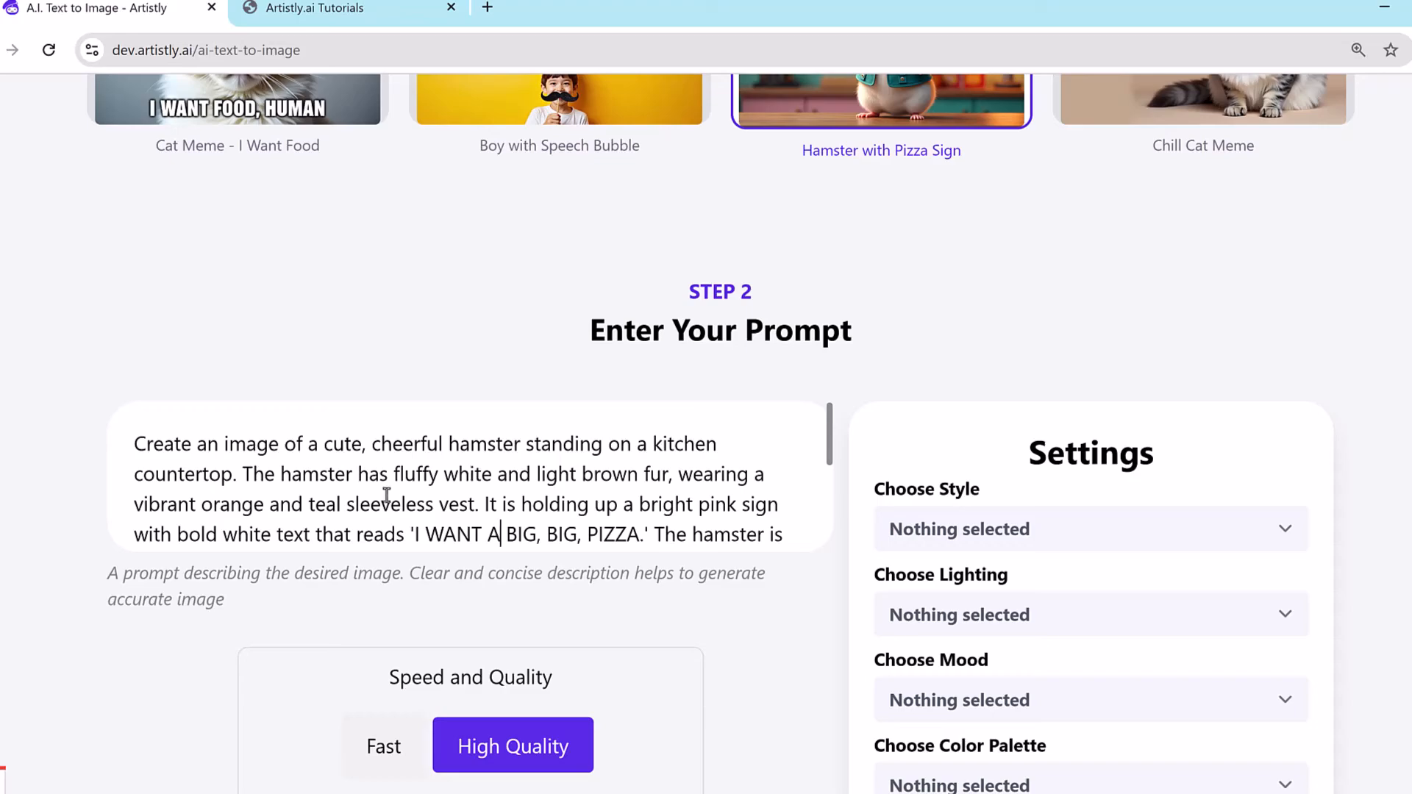
pyautogui.moveTo(618, 543); pyautogui.dragTo(47, 424)
pyautogui.click(457, 474)
pyautogui.scroll(-1, 473, 482)
pyautogui.scroll(-1, 483, 486)
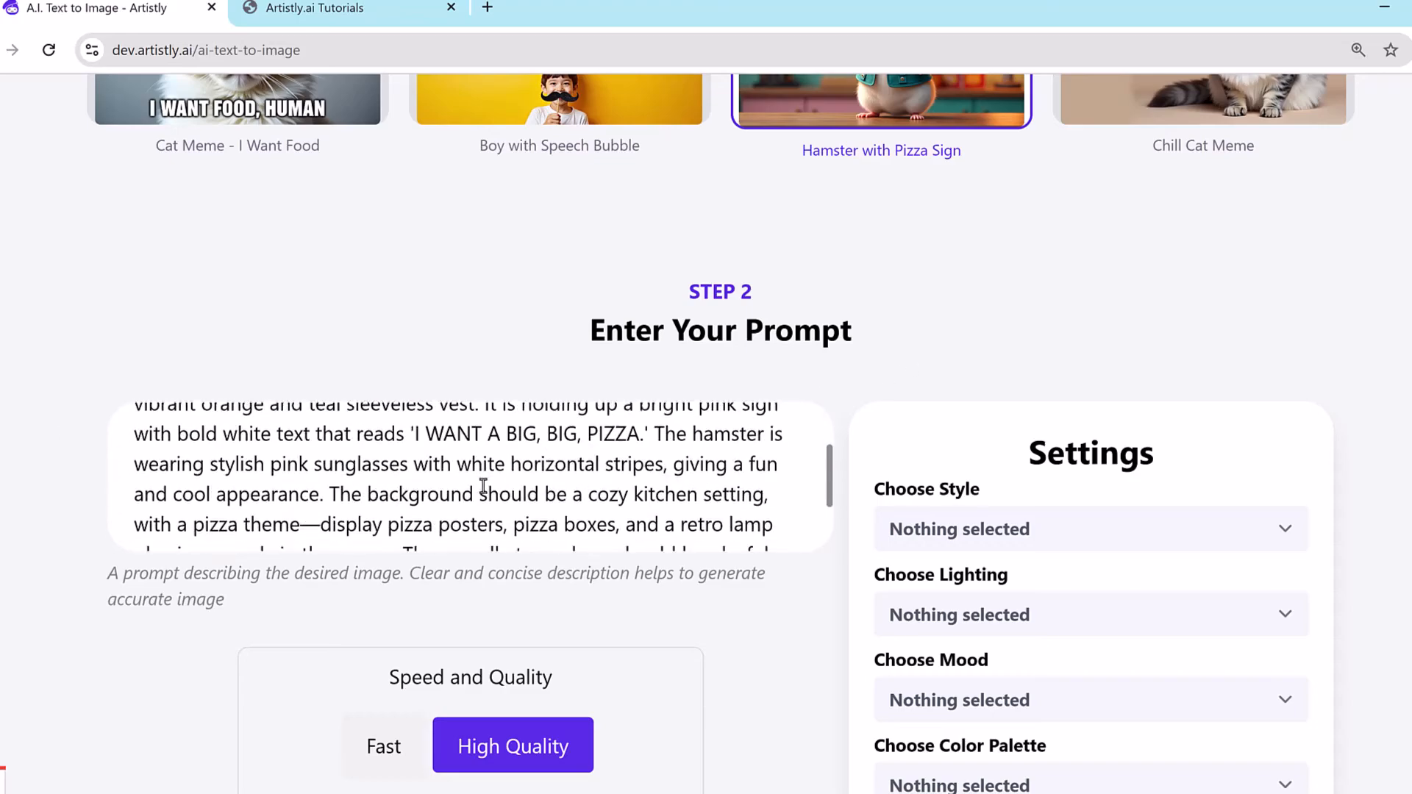
pyautogui.moveTo(636, 436); pyautogui.dragTo(492, 433)
pyautogui.write('ARTISTLY')
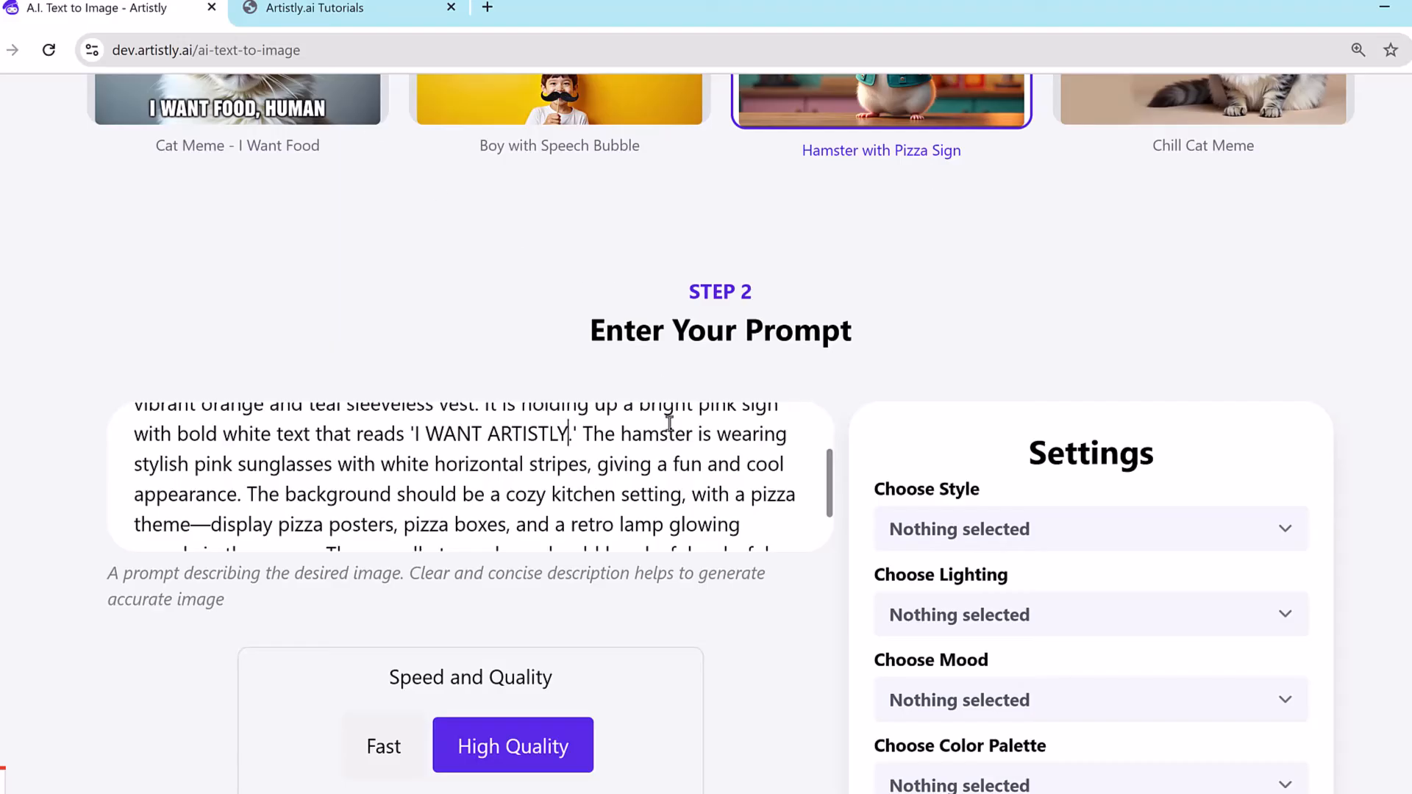
# Generate the hamster image in High Quality with the 1:1 (1024 X 1024) px aspect ratio
pyautogui.scroll(-2, 738, 552)
pyautogui.moveTo(397, 597); pyautogui.dragTo(577, 592)
pyautogui.scroll(-1, 514, 588)
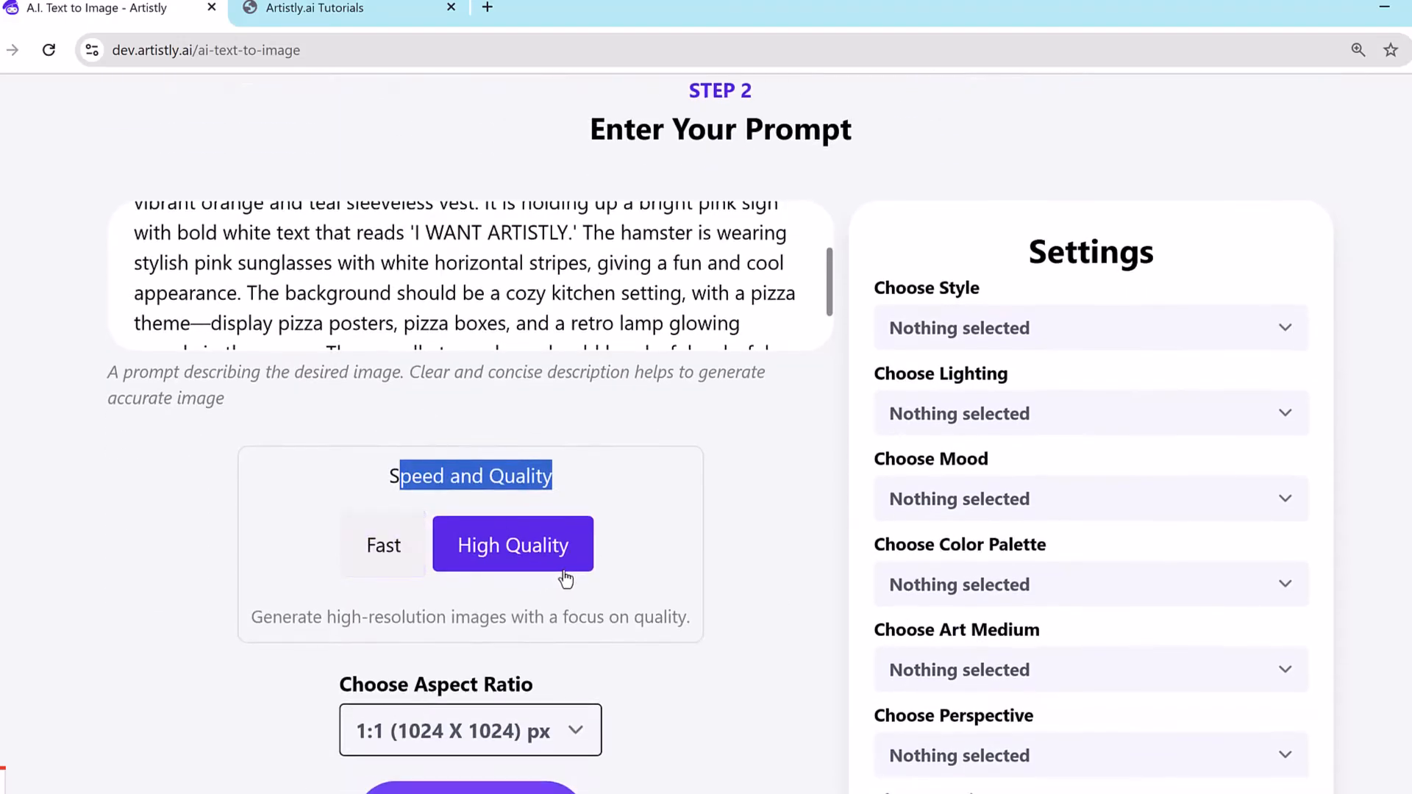
pyautogui.doubleClick(499, 475)
pyautogui.click(529, 482)
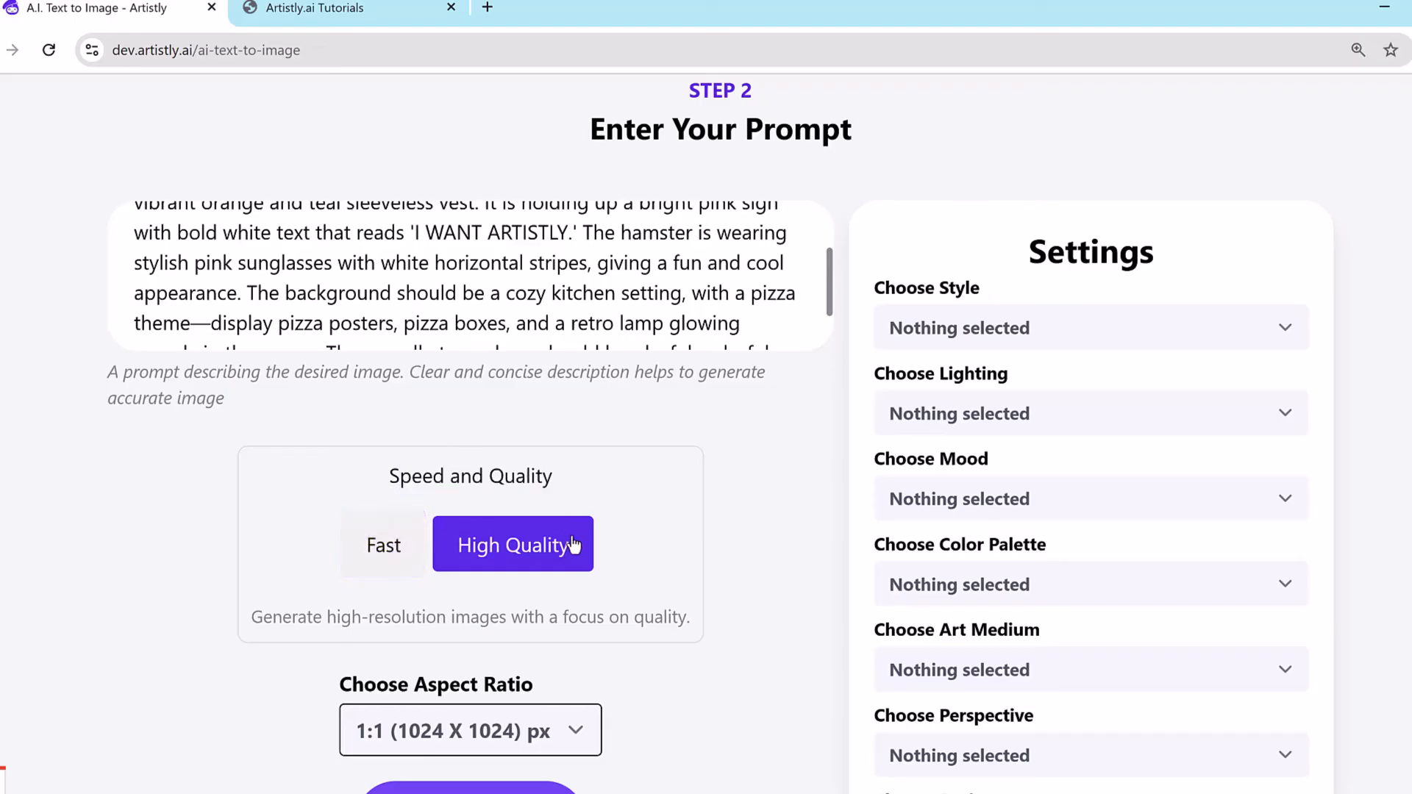
pyautogui.scroll(-3, 738, 365)
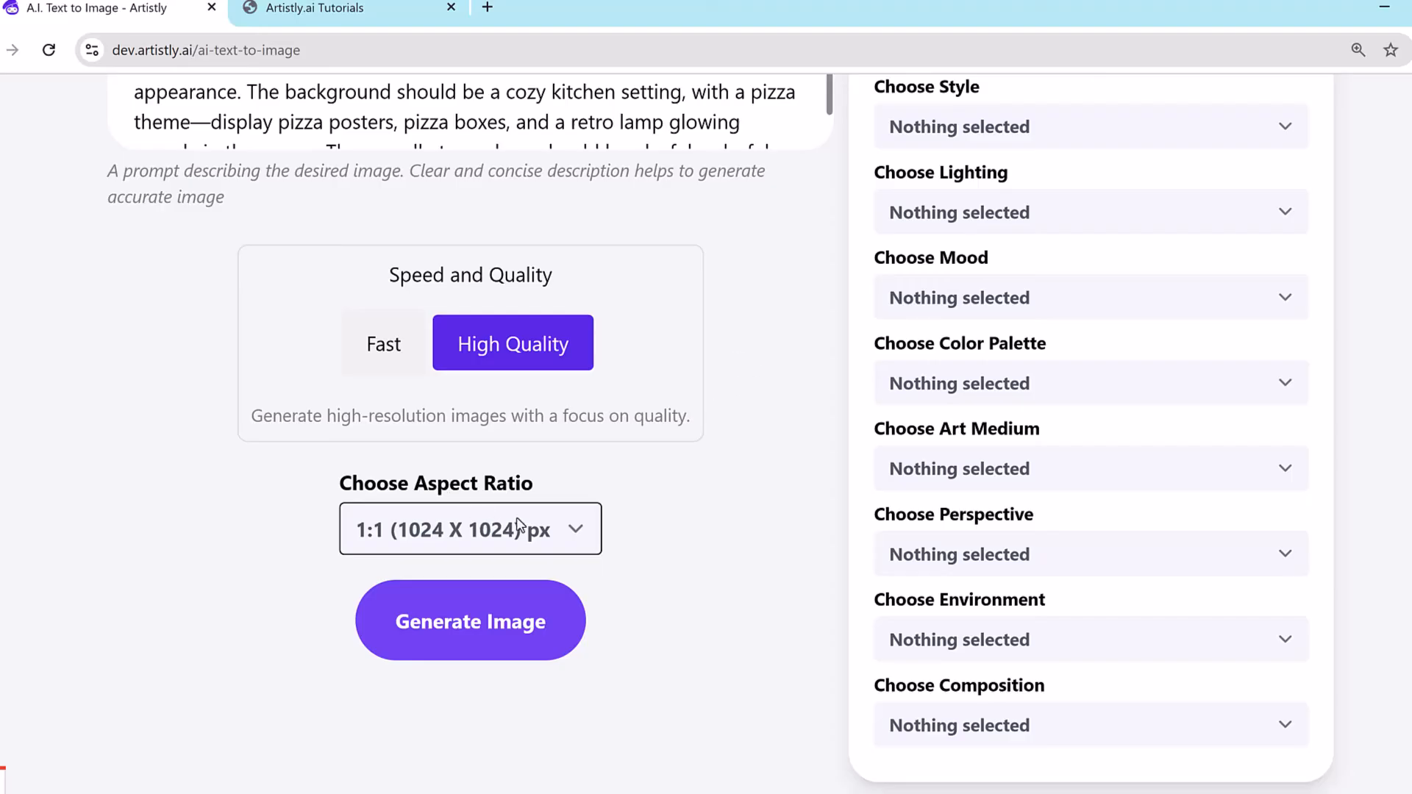
pyautogui.click(502, 644)
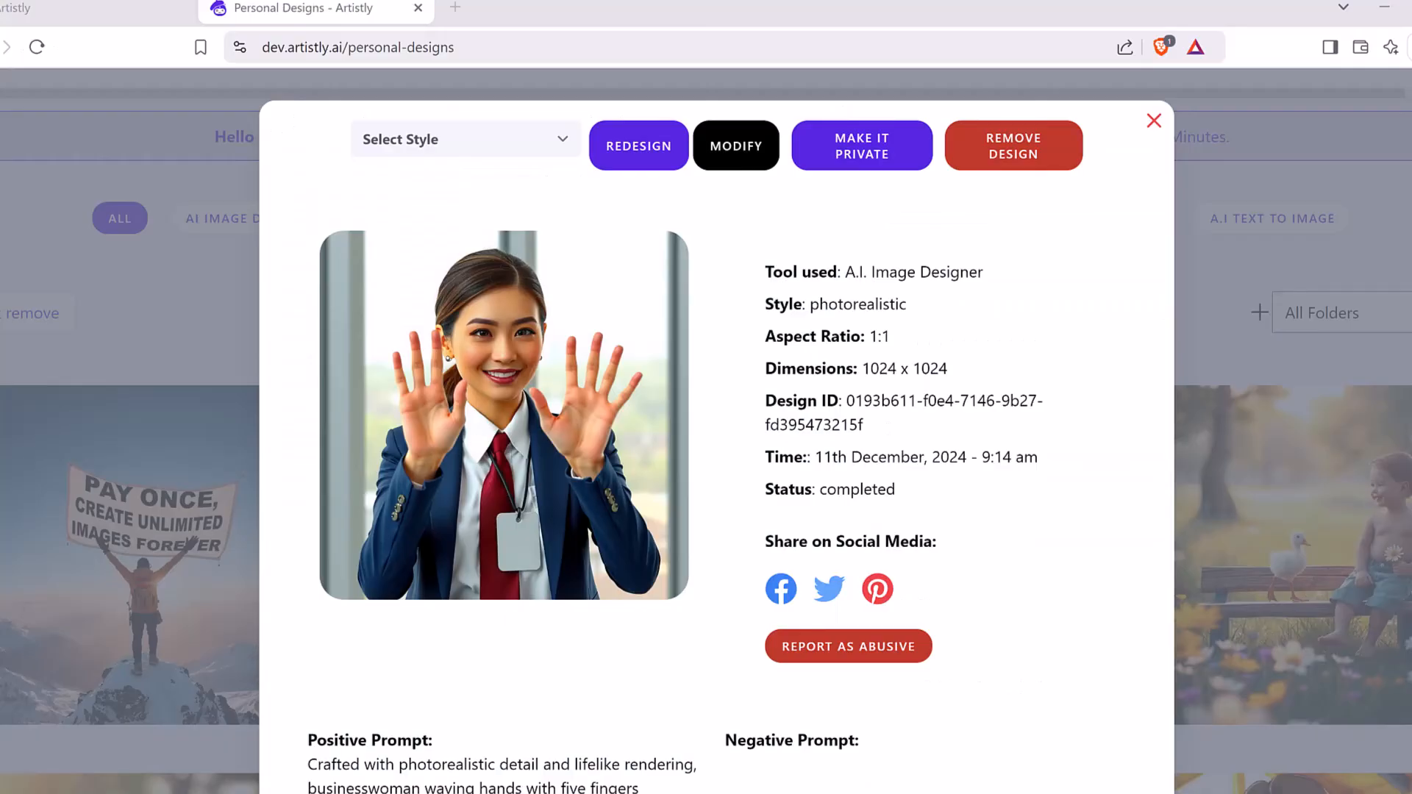
# Examine the hands and fingers in the photorealistic businesswoman designs and close the design details
pyautogui.moveTo(441, 470)
pyautogui.mouseDown()
pyautogui.moveTo(356, 306)
pyautogui.moveTo(493, 426)
pyautogui.moveTo(456, 478)
pyautogui.mouseUp()
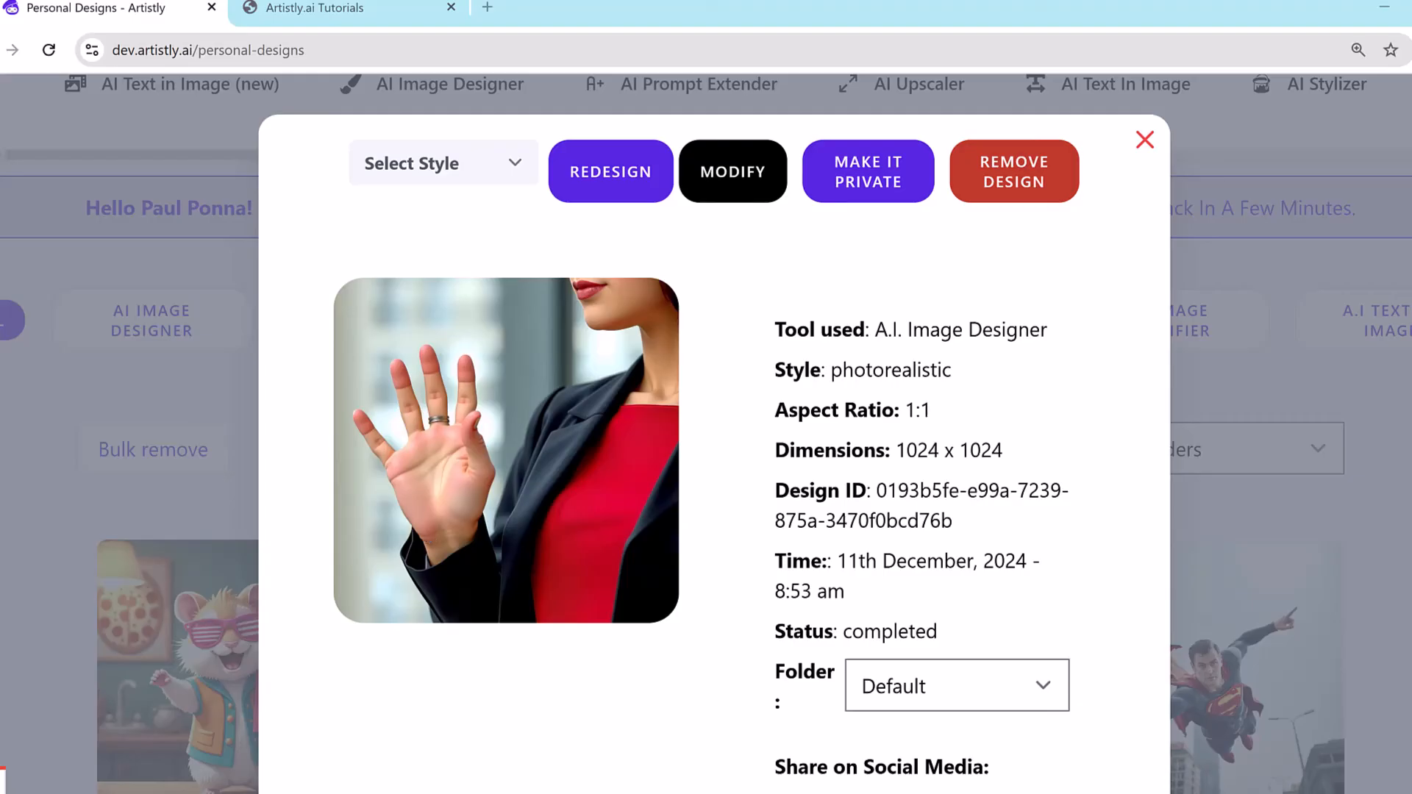
pyautogui.moveTo(350, 519)
pyautogui.mouseDown()
pyautogui.moveTo(340, 477)
pyautogui.moveTo(553, 442)
pyautogui.moveTo(220, 465)
pyautogui.mouseUp()
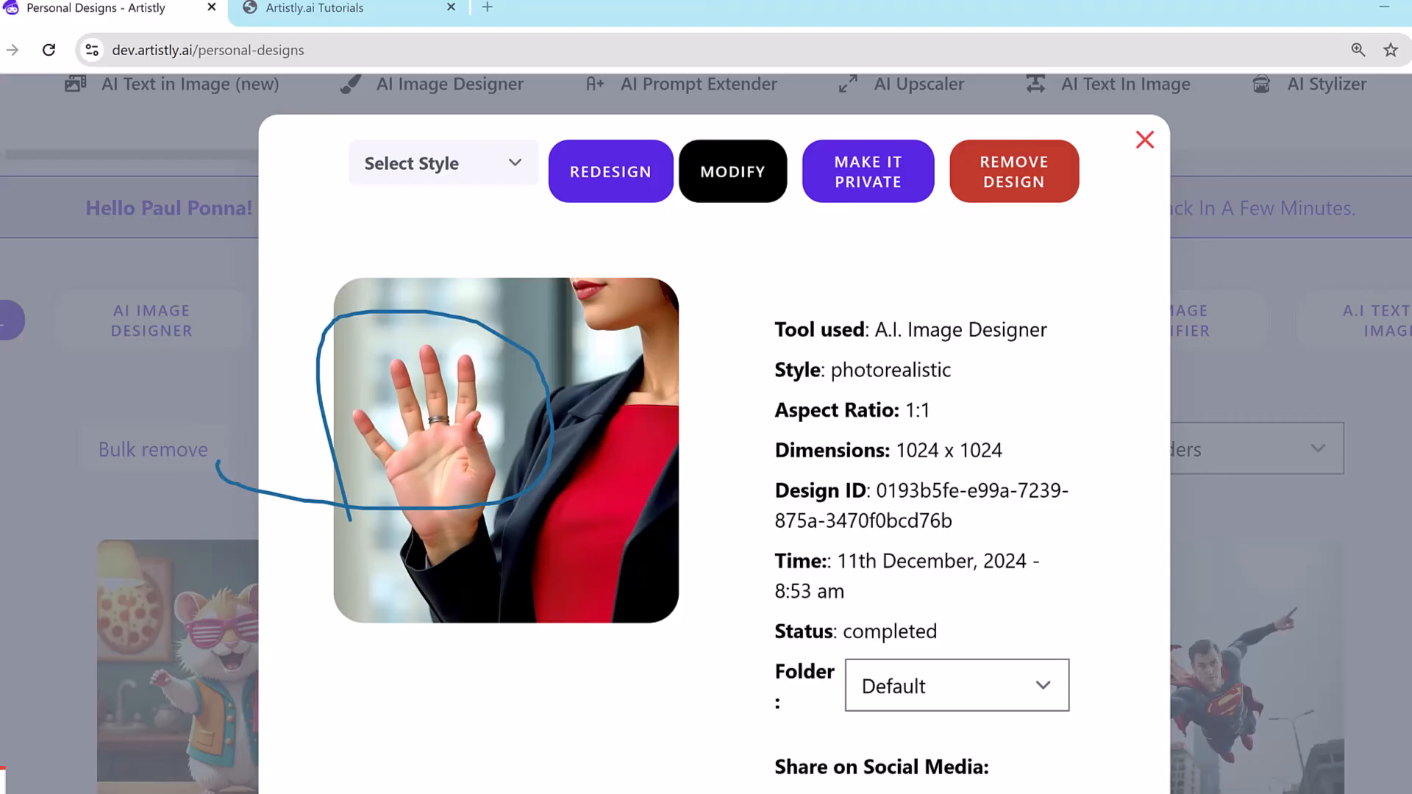
pyautogui.press('Escape')
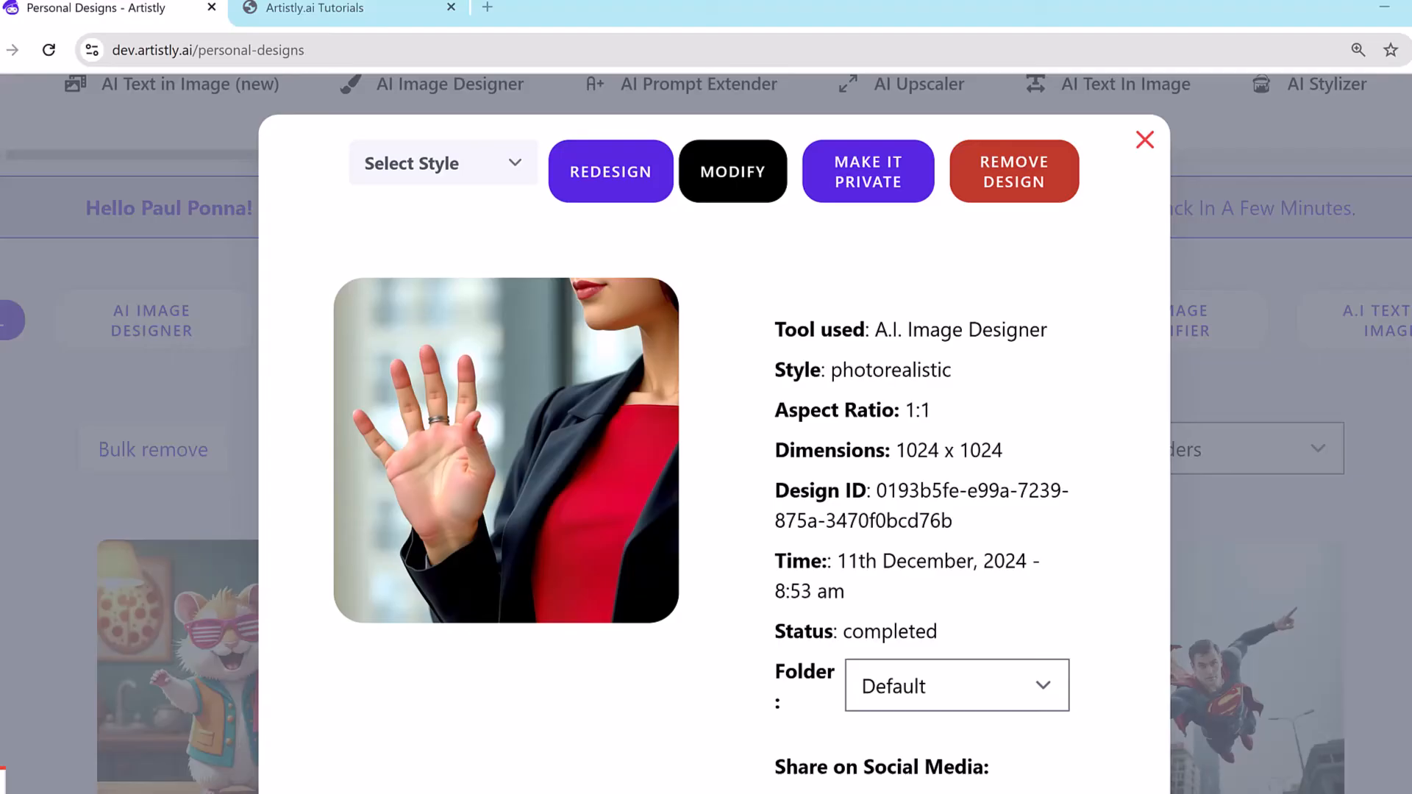
pyautogui.click(1145, 139)
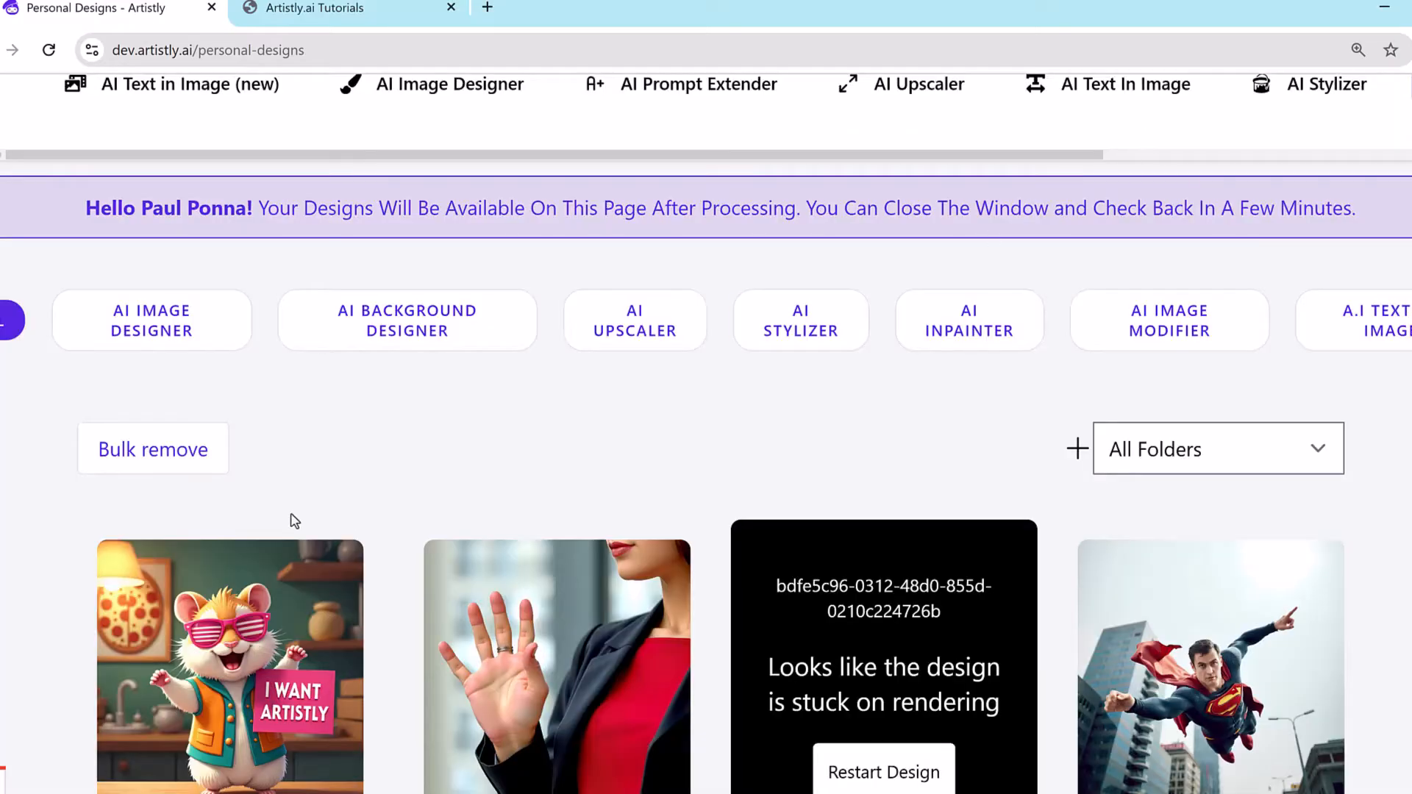
# Open the finished hamster design and examine the lettering on its sign
pyautogui.scroll(-1, 350, 517)
pyautogui.click(175, 574)
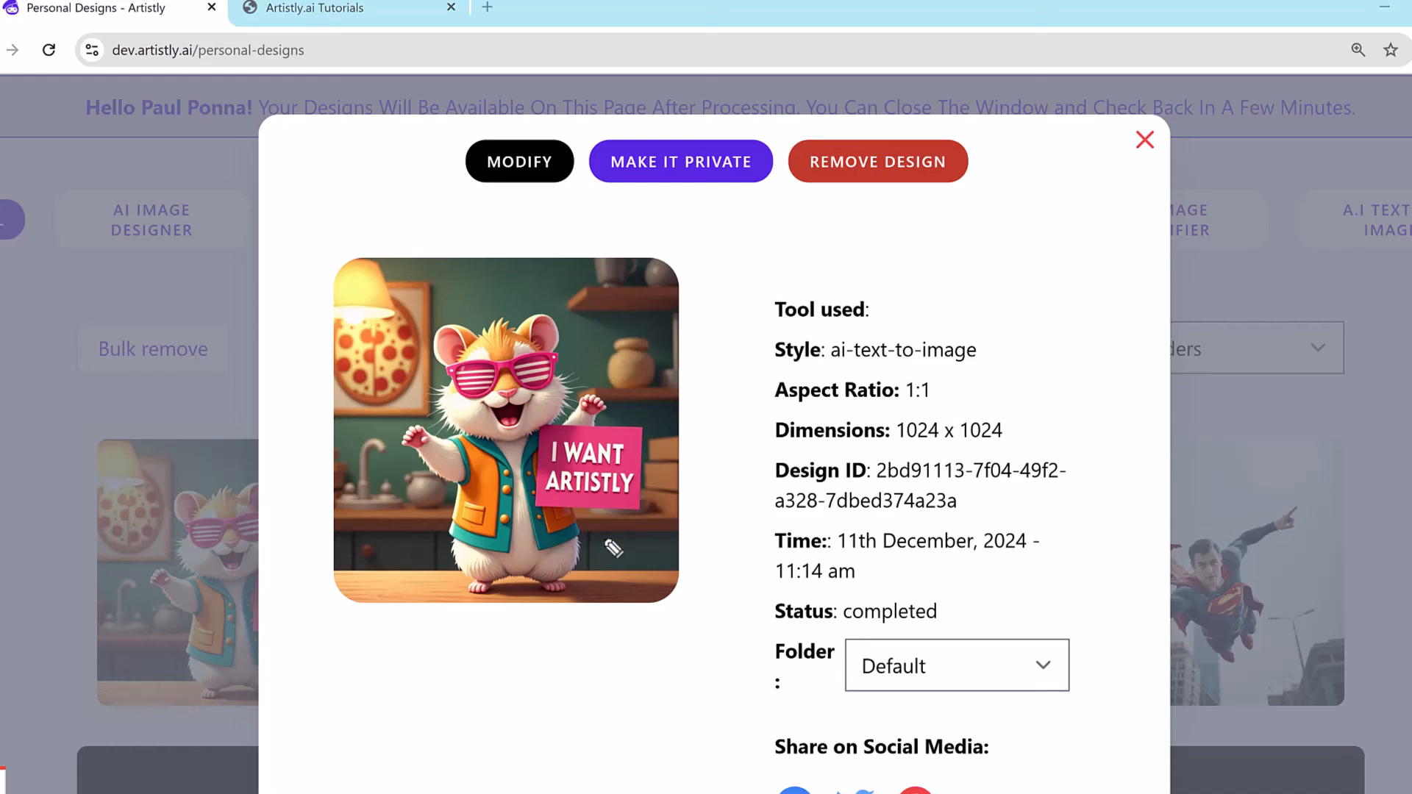
pyautogui.moveTo(551, 523)
pyautogui.mouseDown()
pyautogui.moveTo(664, 520)
pyautogui.moveTo(672, 401)
pyautogui.moveTo(545, 420)
pyautogui.moveTo(525, 517)
pyautogui.moveTo(571, 519)
pyautogui.mouseUp()
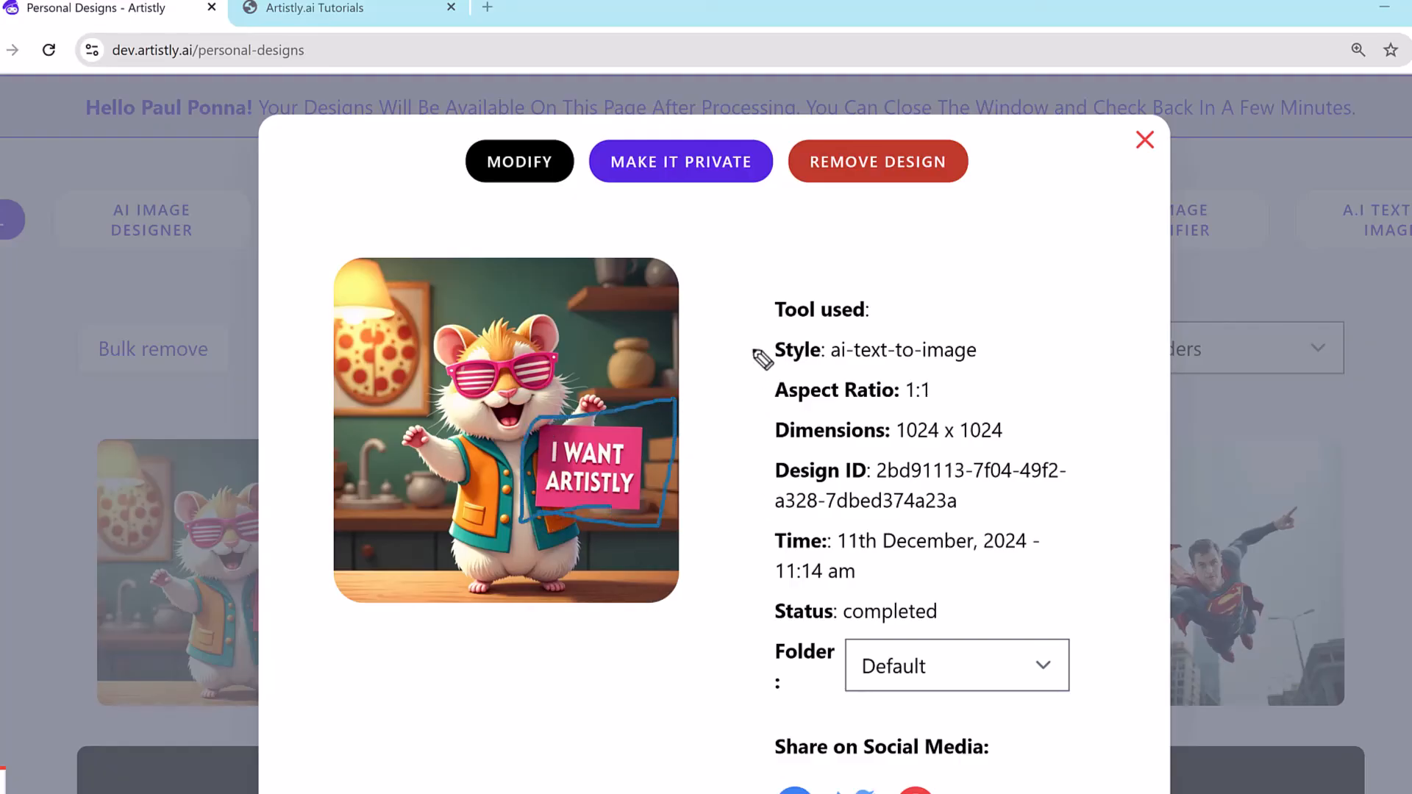
pyautogui.press('Escape')
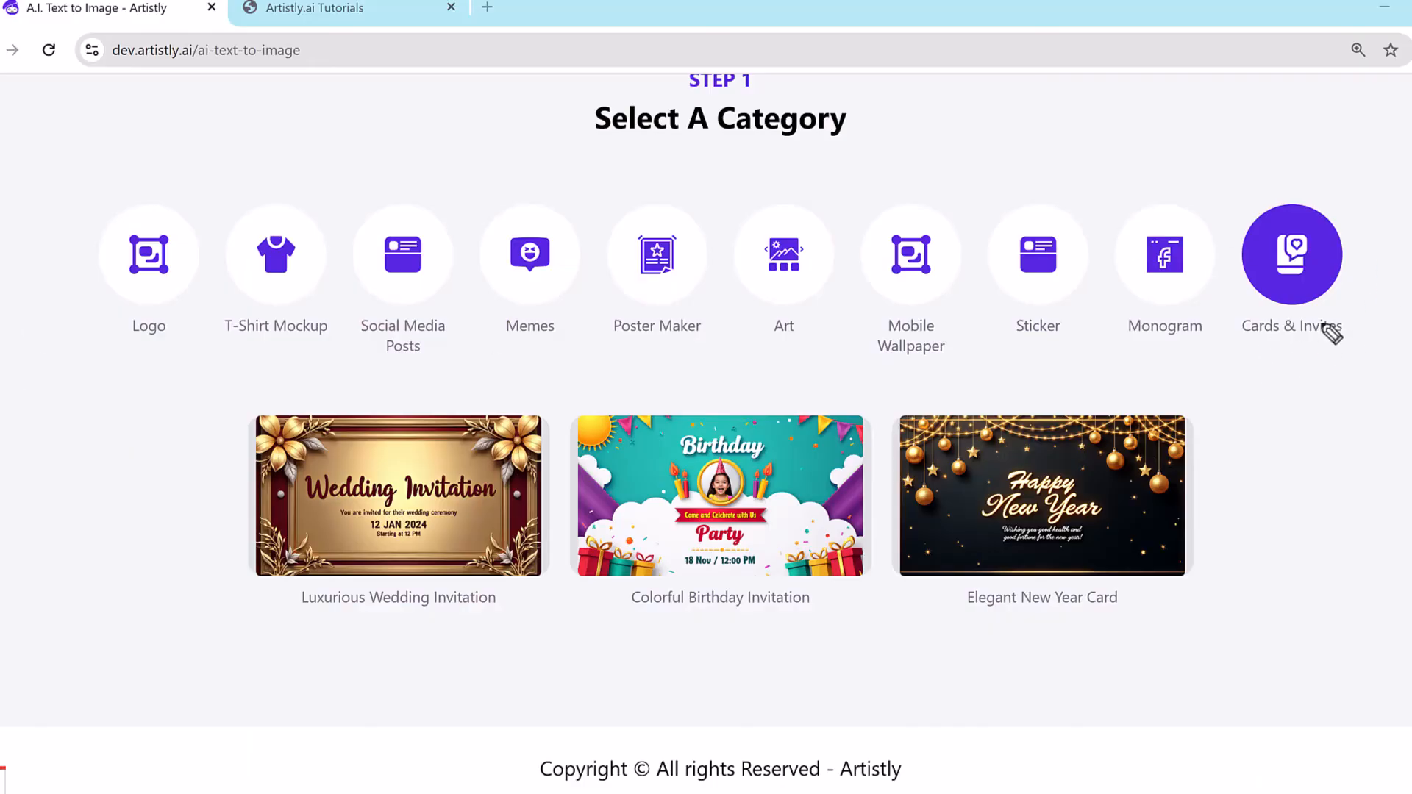
# Choose the Colorful Birthday Invitation sample from the Cards & Invites category as the starting prompt
pyautogui.moveTo(1241, 345)
pyautogui.mouseDown()
pyautogui.moveTo(1378, 342)
pyautogui.moveTo(1283, 195)
pyautogui.moveTo(1240, 360)
pyautogui.mouseUp()
pyautogui.moveTo(618, 634); pyautogui.dragTo(824, 630)
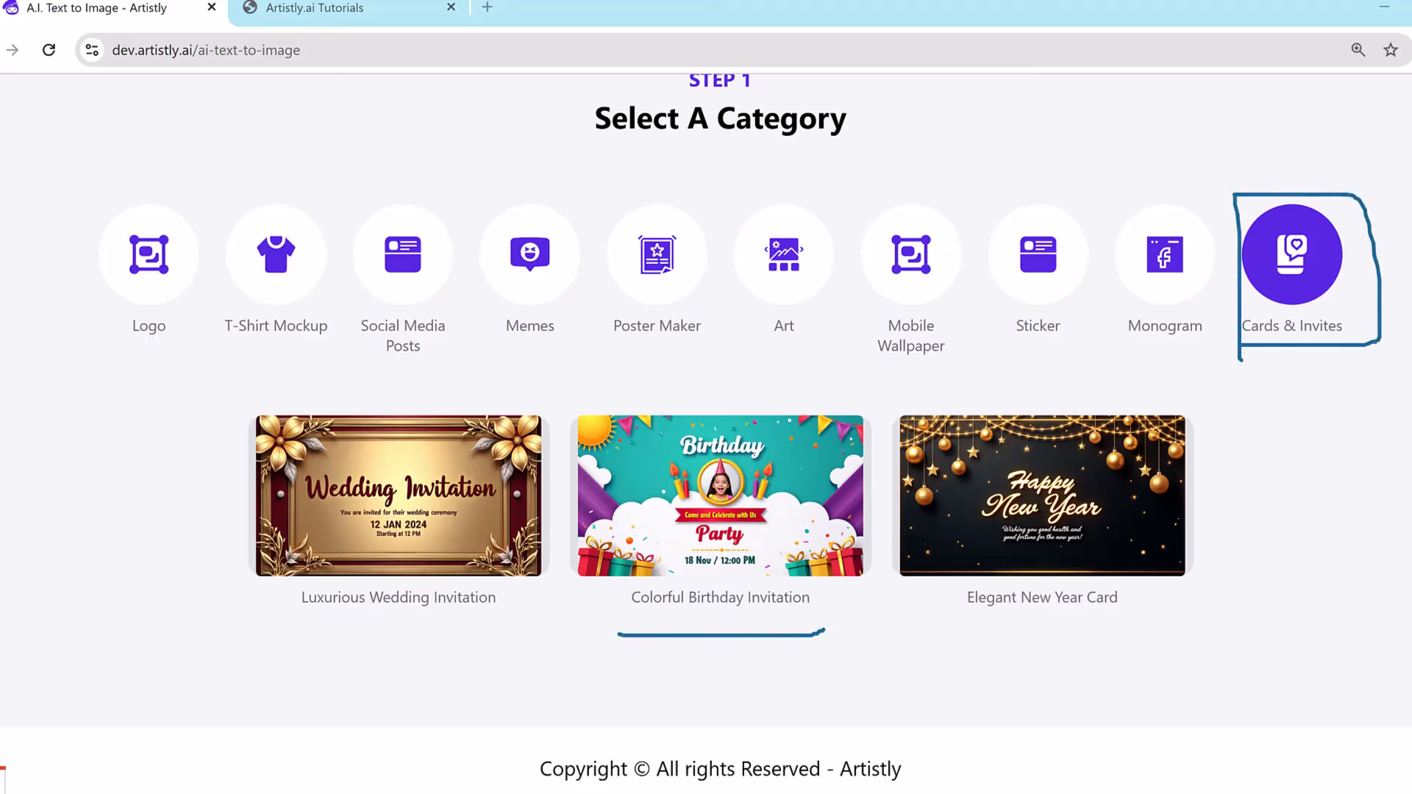
pyautogui.click(707, 482)
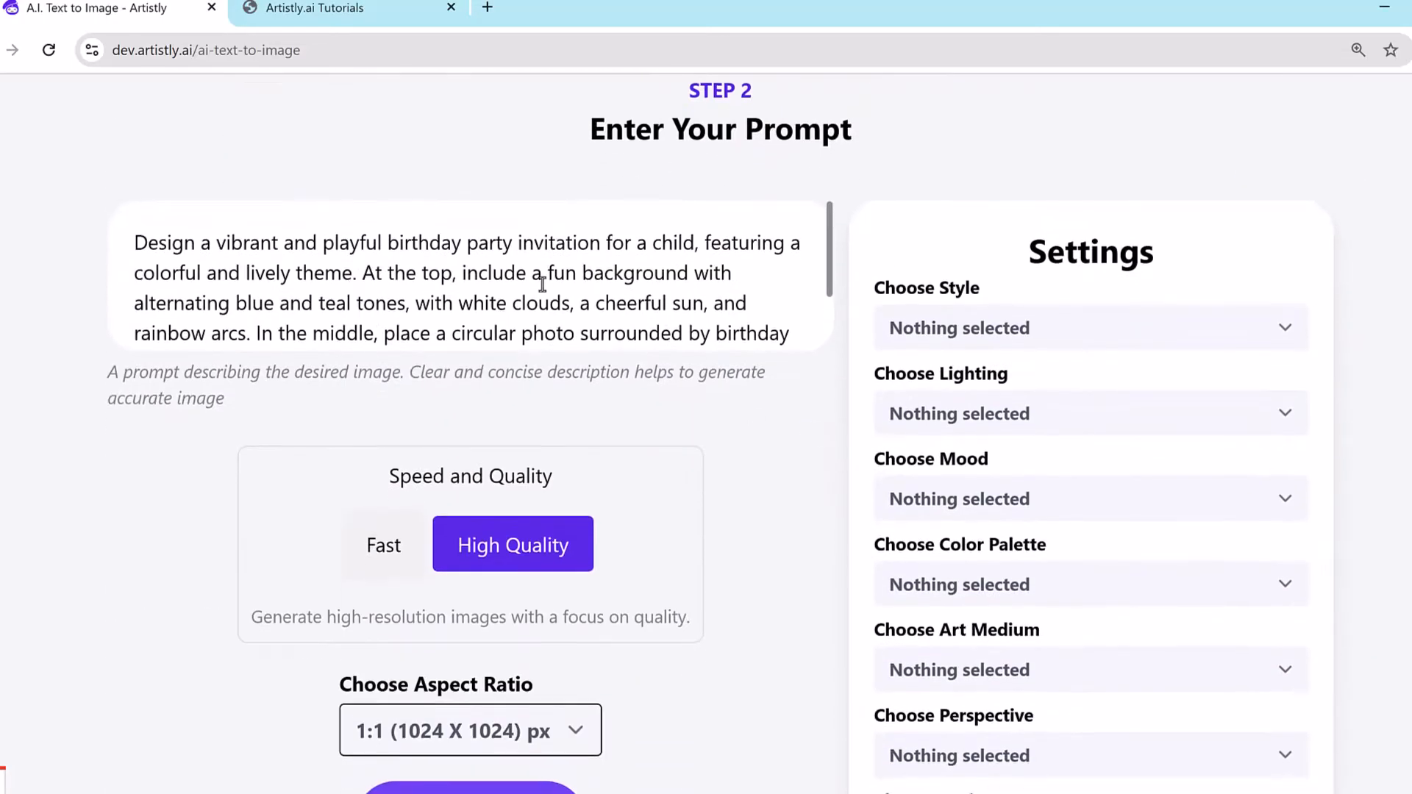
# Review the invitation prompt and replace its quoted banner text with 'Wedding Invitation'
pyautogui.scroll(-2, 620, 245)
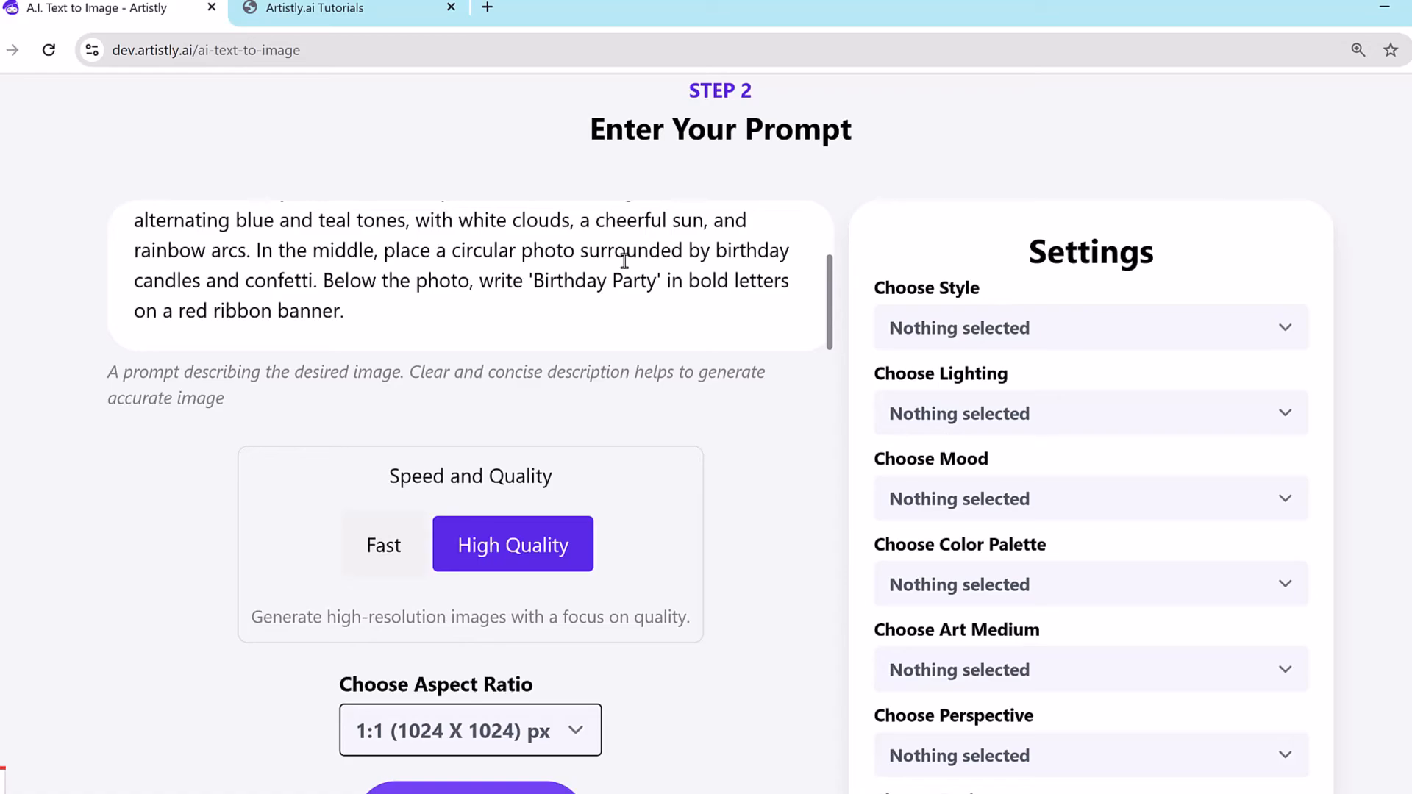
pyautogui.scroll(3, 656, 263)
pyautogui.scroll(-3, 655, 263)
pyautogui.scroll(2, 879, 268)
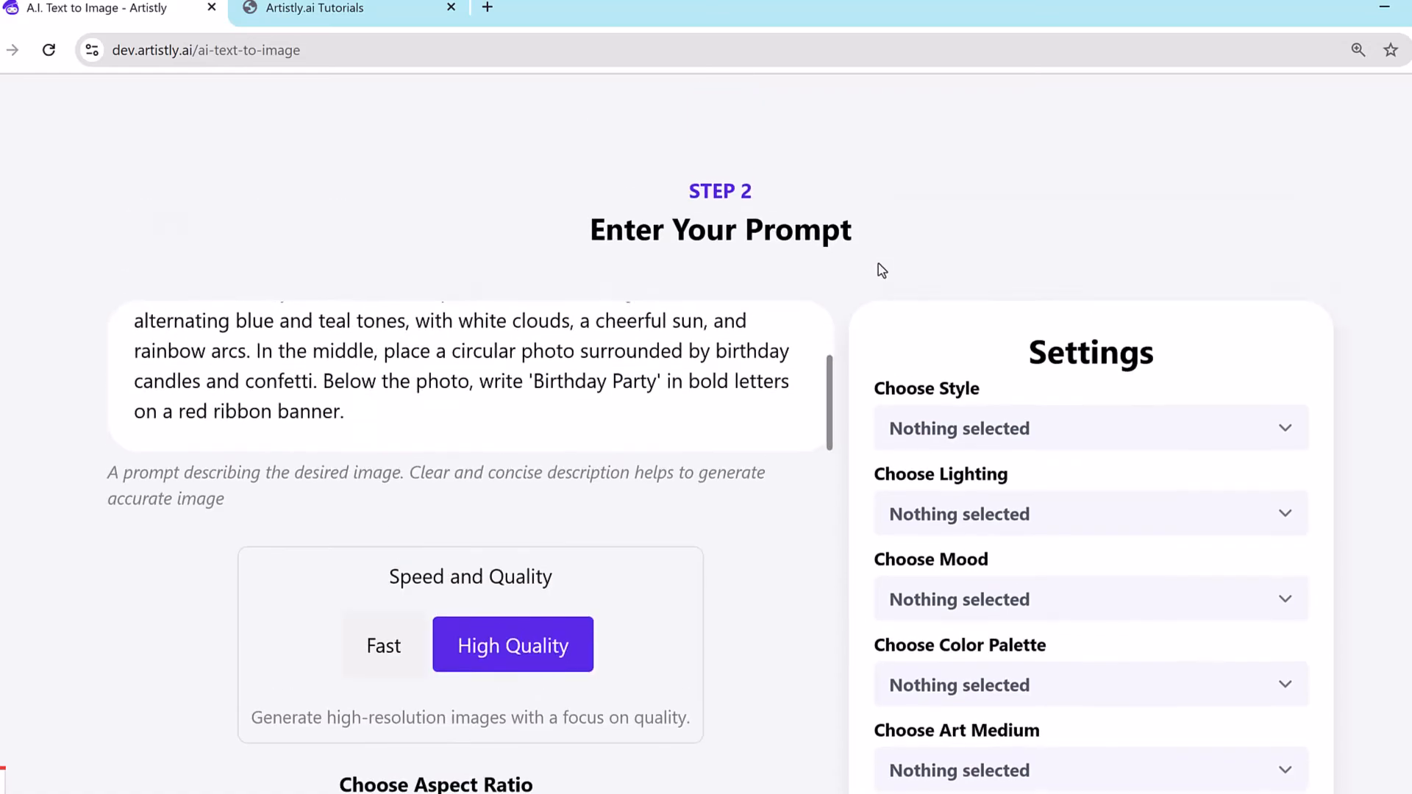
pyautogui.scroll(2, 656, 384)
pyautogui.scroll(-2, 655, 383)
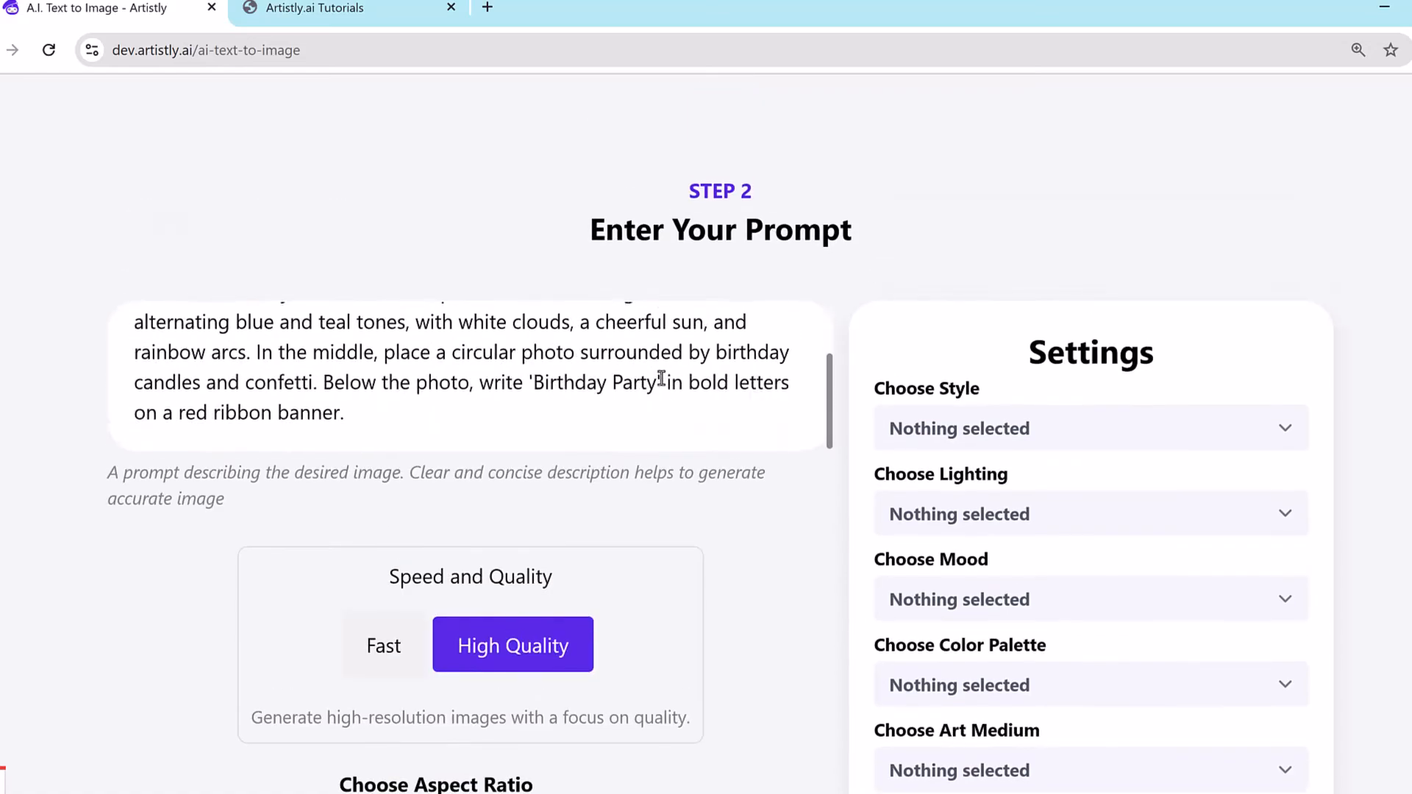
pyautogui.scroll(2, 552, 382)
pyautogui.scroll(-2, 551, 382)
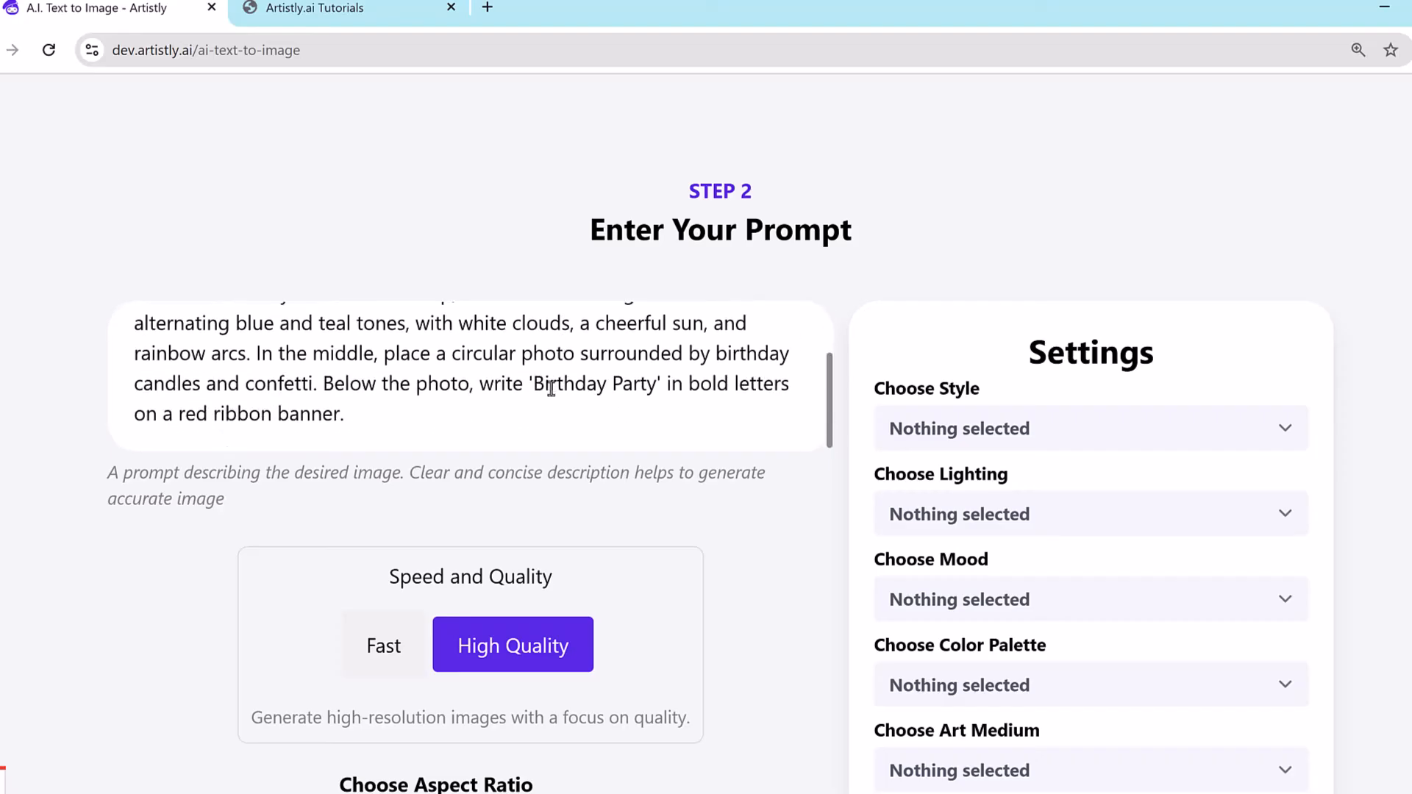
pyautogui.moveTo(534, 382); pyautogui.dragTo(646, 381)
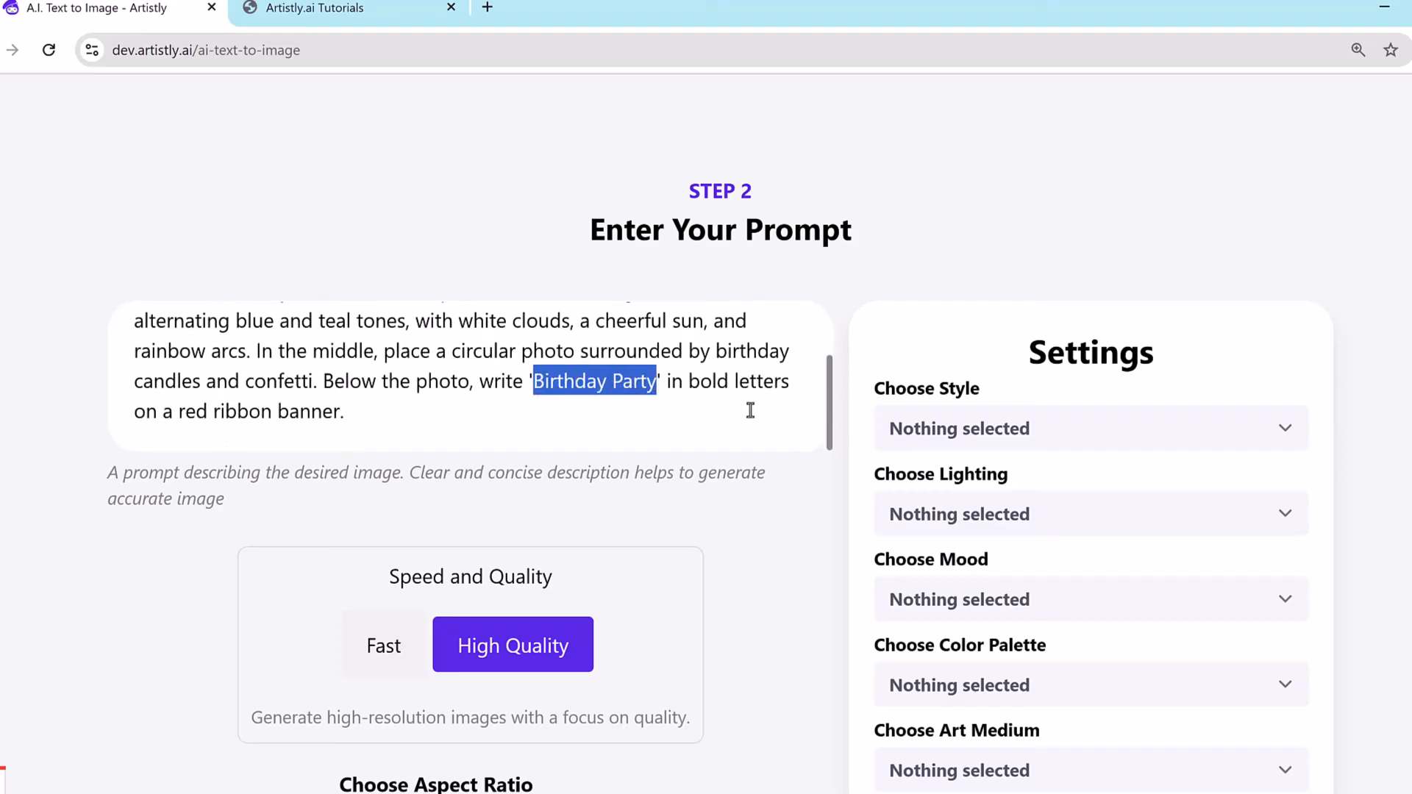
pyautogui.write('Wedding Invitatio')
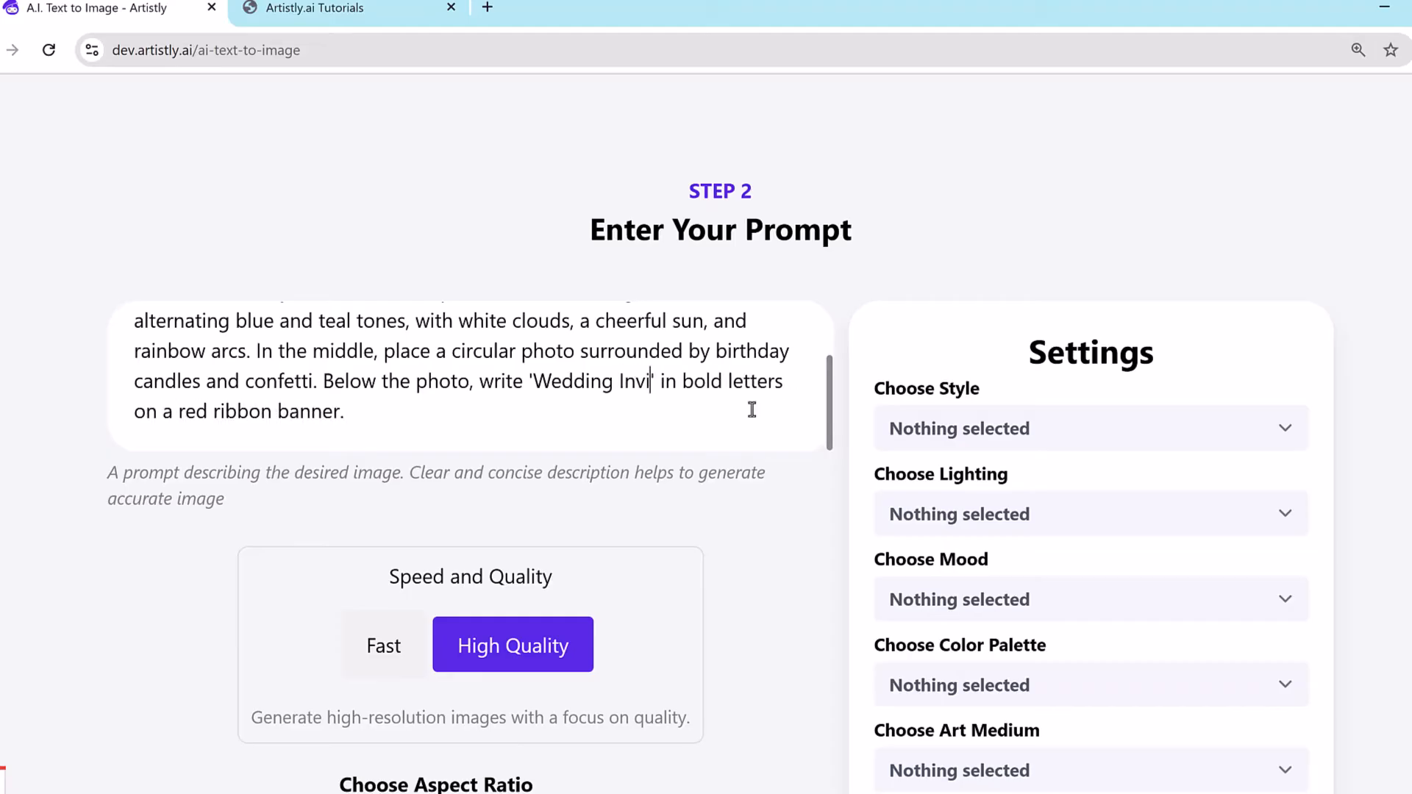
pyautogui.write('n')
# Generate the invitation image in High Quality with the 1:1 (1024 X 1024) px aspect ratio
pyautogui.scroll(-3, 791, 412)
pyautogui.click(503, 629)
pyautogui.click(505, 627)
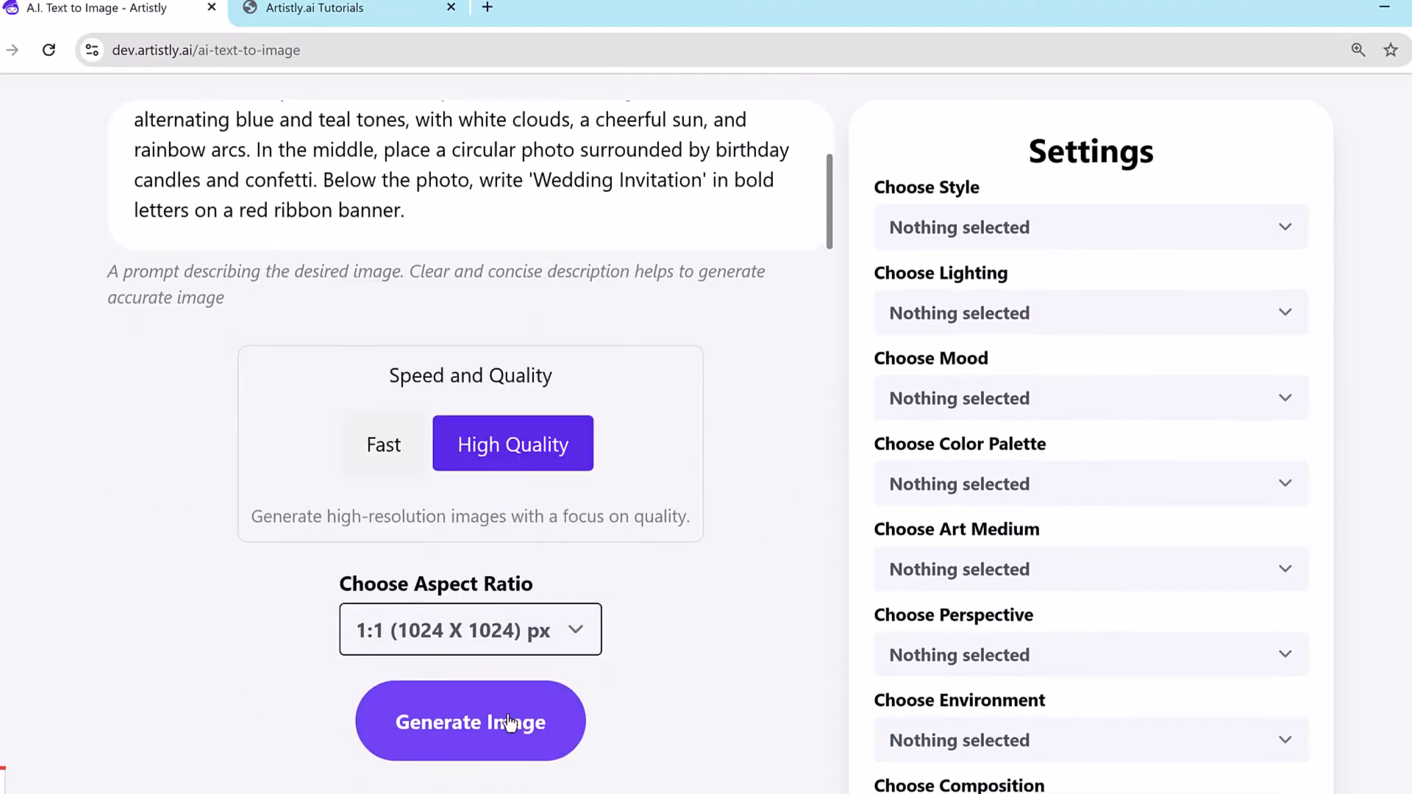
pyautogui.click(509, 723)
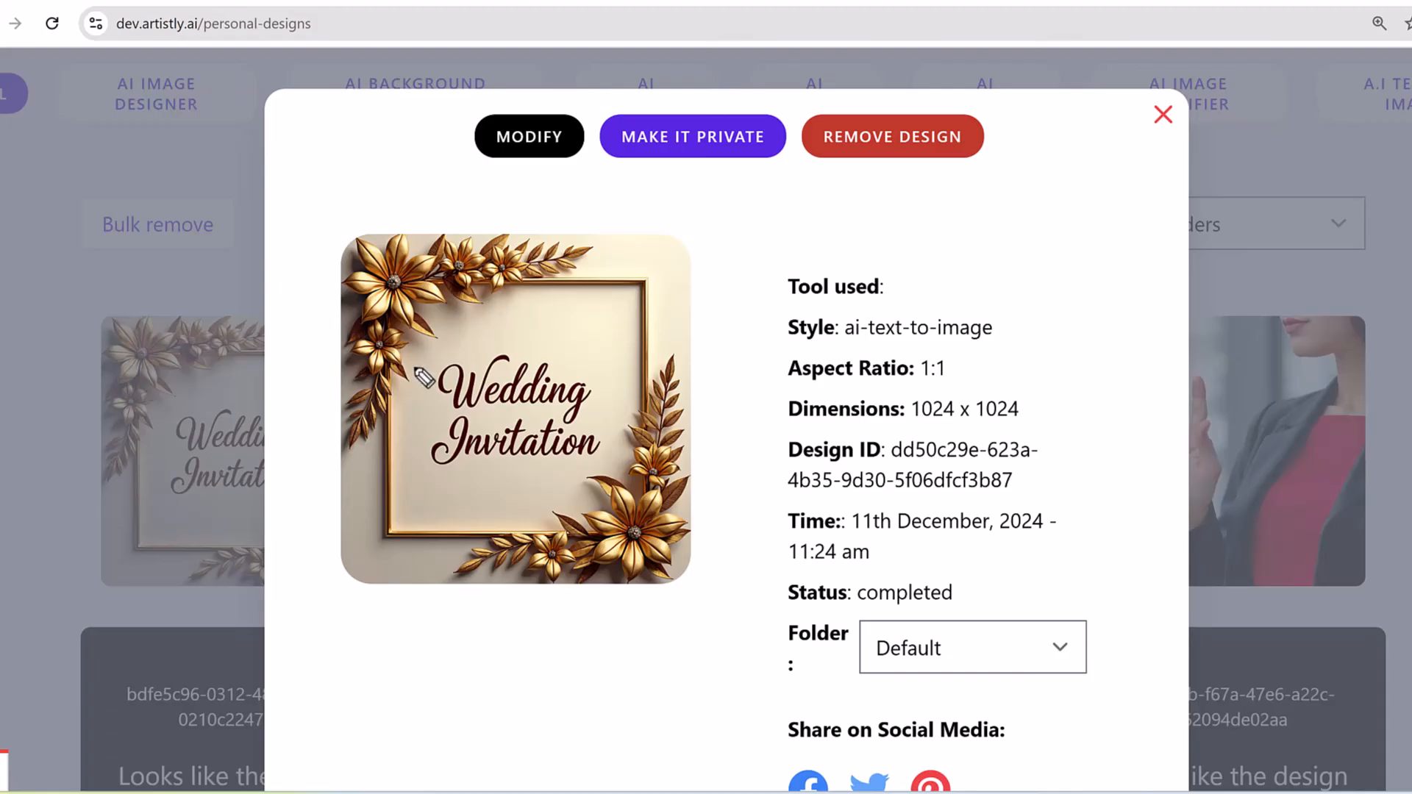
# Examine the lettering and gold floral frame of the Wedding Invitation design and close its details
pyautogui.moveTo(335, 224)
pyautogui.mouseDown()
pyautogui.moveTo(555, 204)
pyautogui.moveTo(755, 341)
pyautogui.moveTo(238, 274)
pyautogui.moveTo(406, 137)
pyautogui.mouseUp()
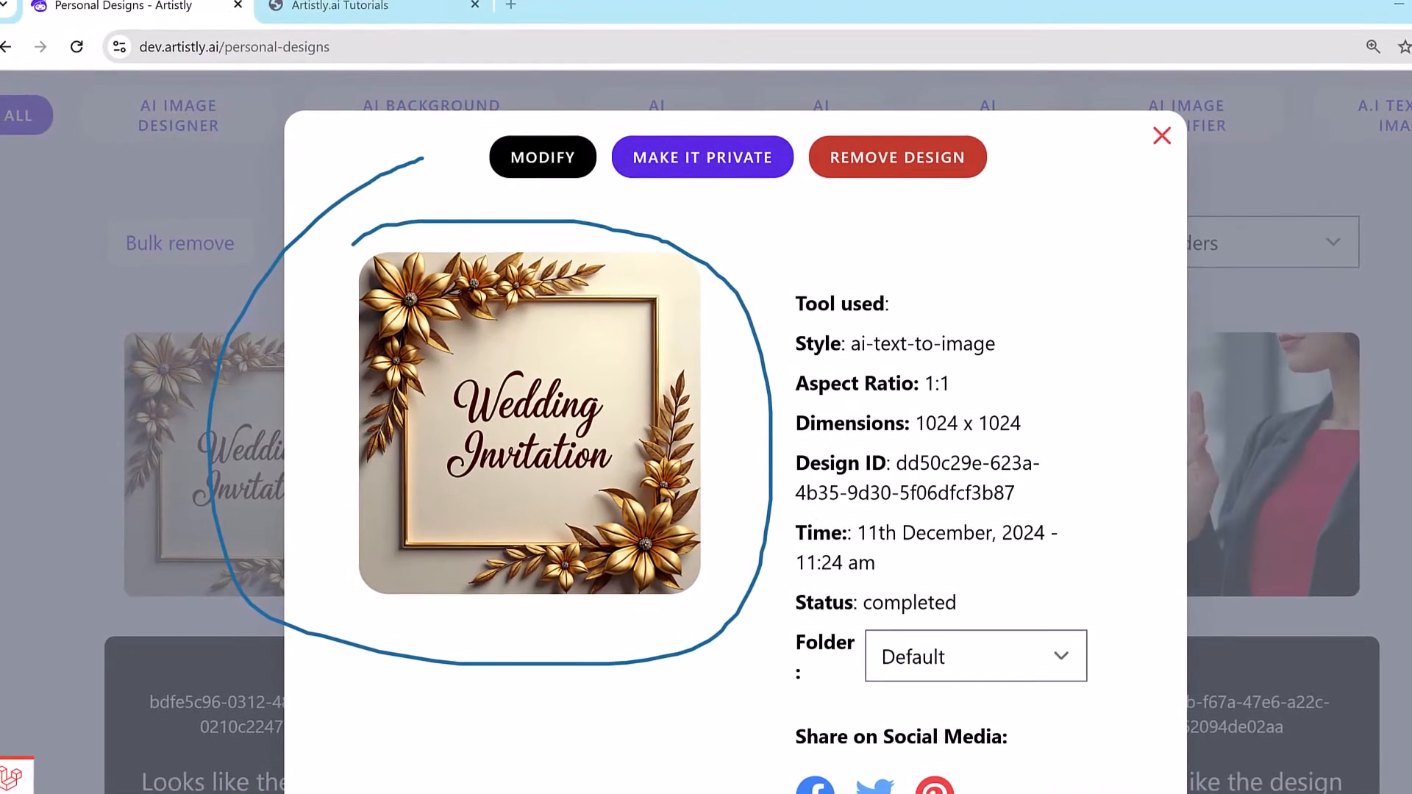
pyautogui.press('Escape')
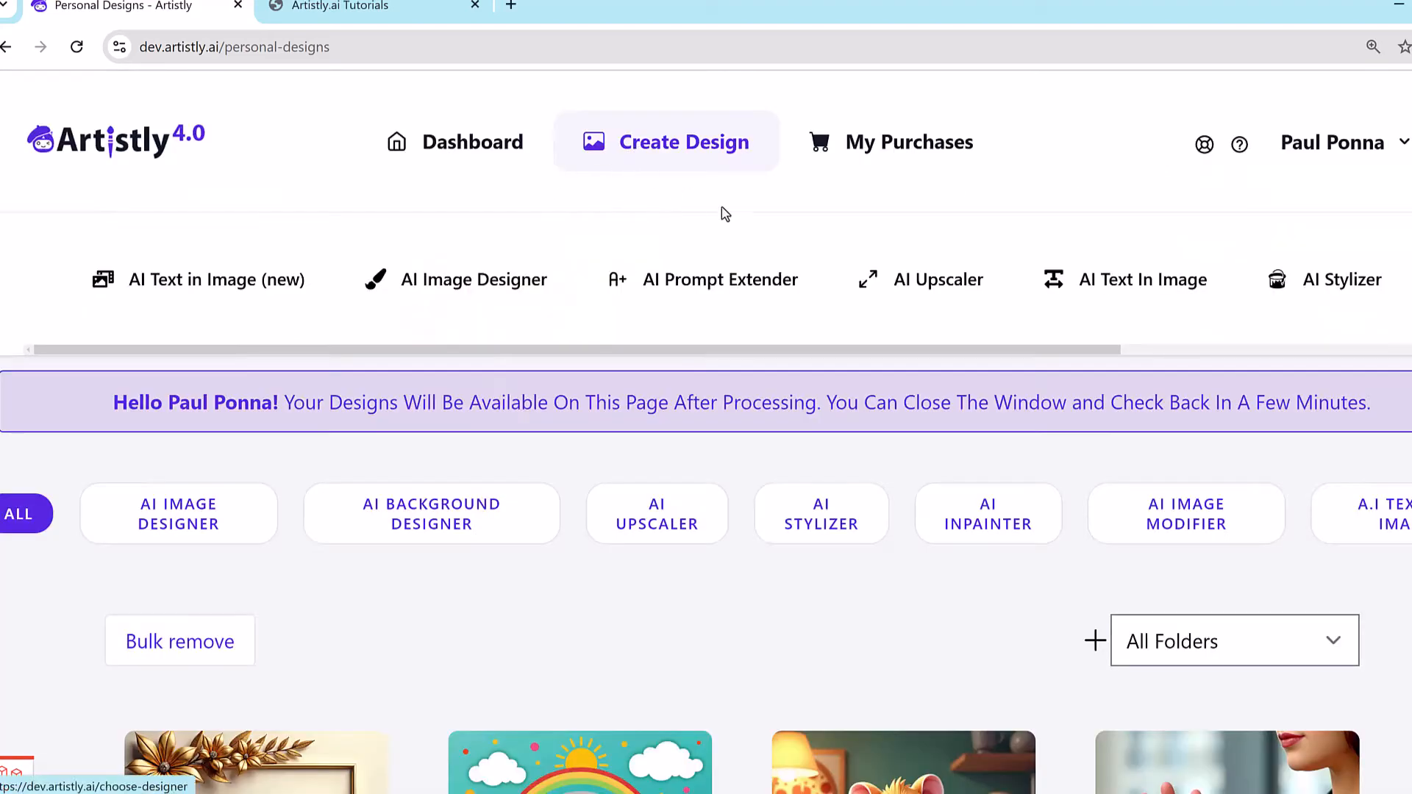
# Start a new design with the Advanced AI Image Designer
pyautogui.click(690, 196)
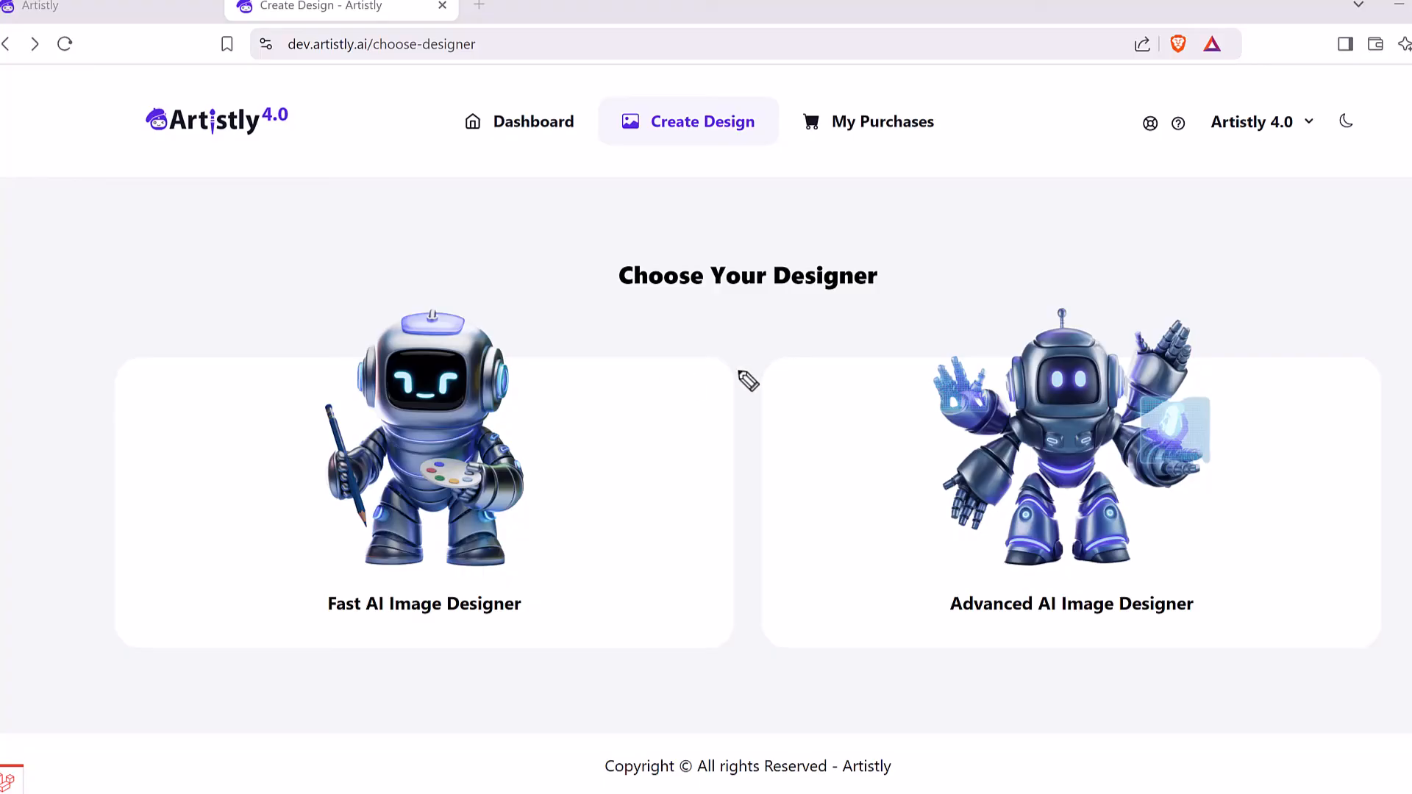
pyautogui.moveTo(952, 321)
pyautogui.mouseDown()
pyautogui.moveTo(1390, 259)
pyautogui.moveTo(820, 489)
pyautogui.mouseUp()
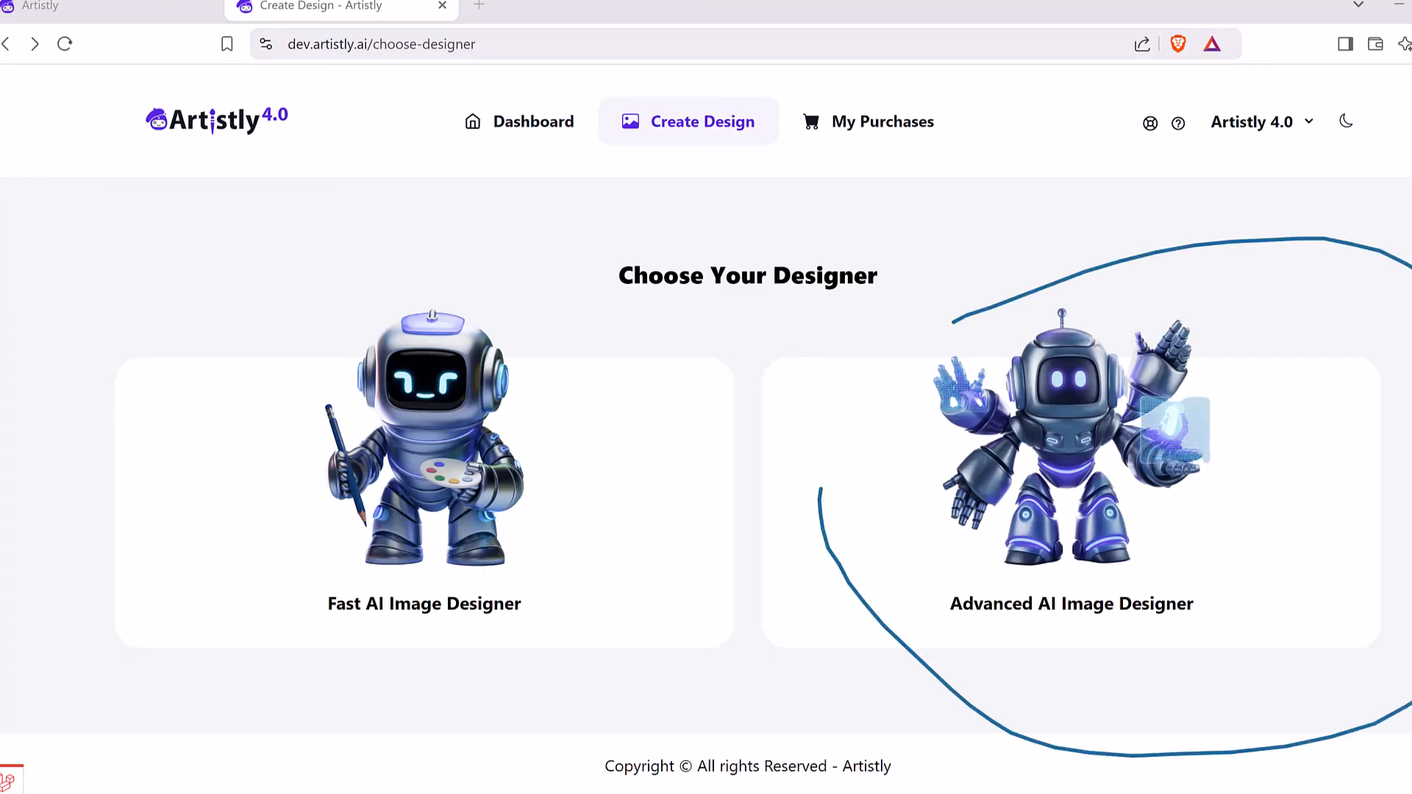
pyautogui.click(855, 377)
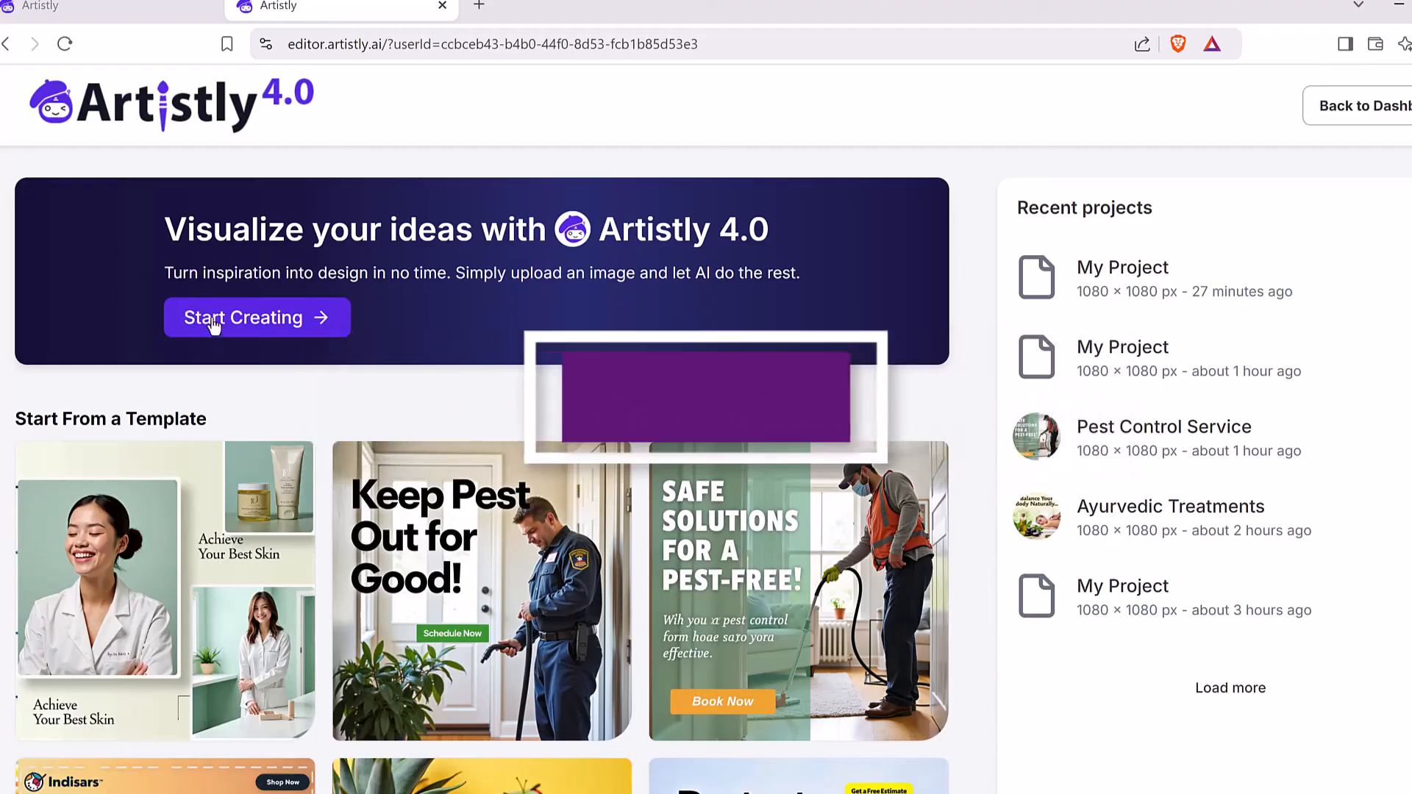
# Create a project named 'My Project5' with the Square (1080×1080) size
pyautogui.click(276, 328)
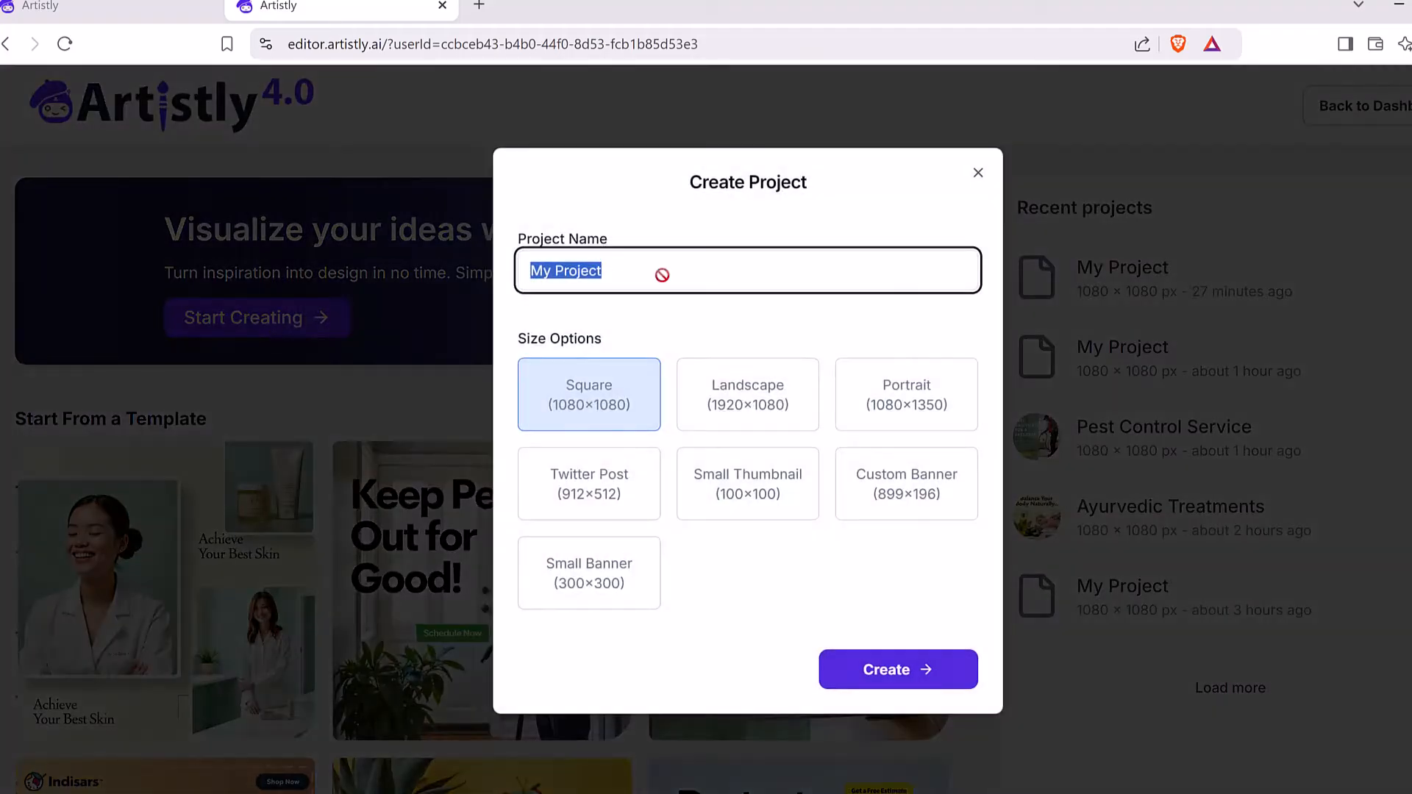
pyautogui.click(703, 267)
pyautogui.write('5')
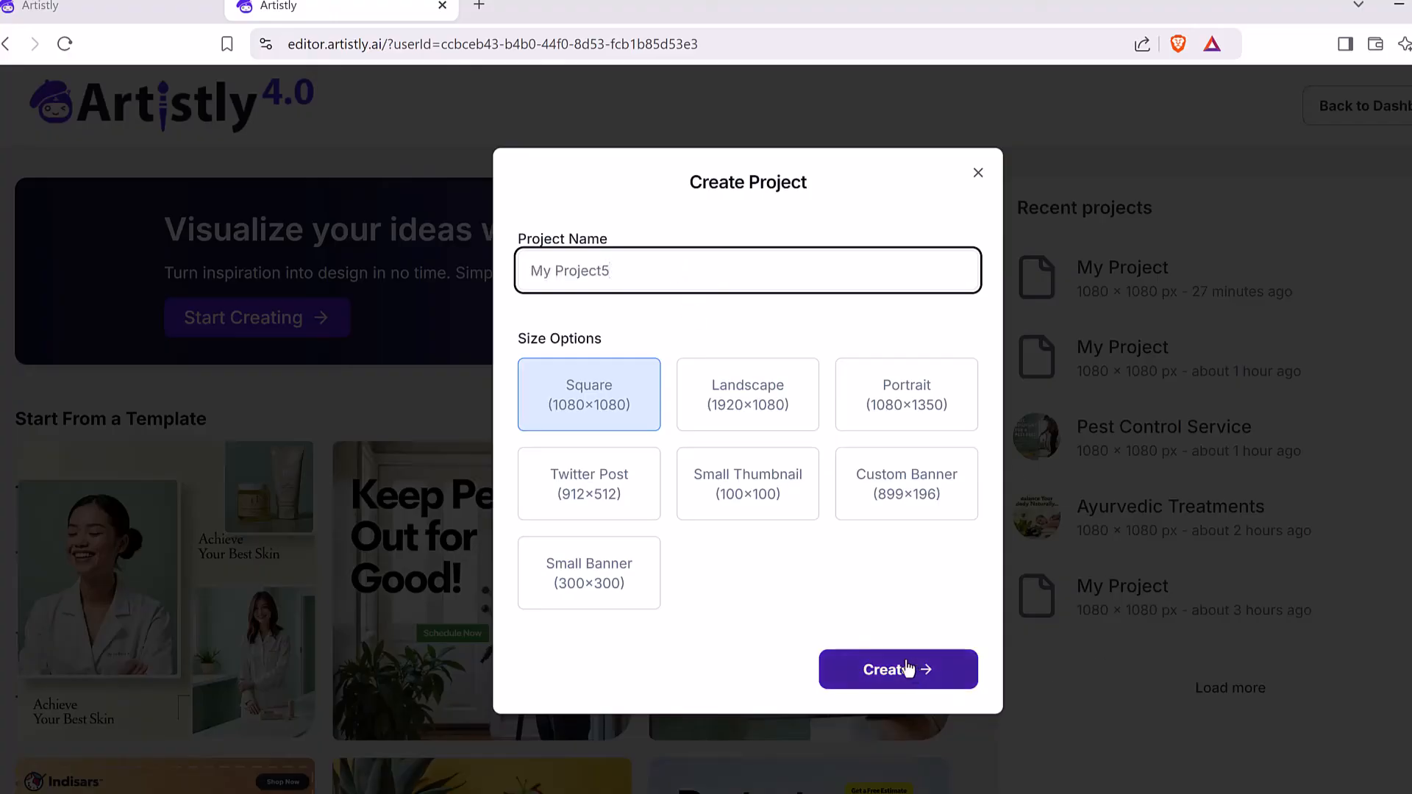
pyautogui.click(761, 390)
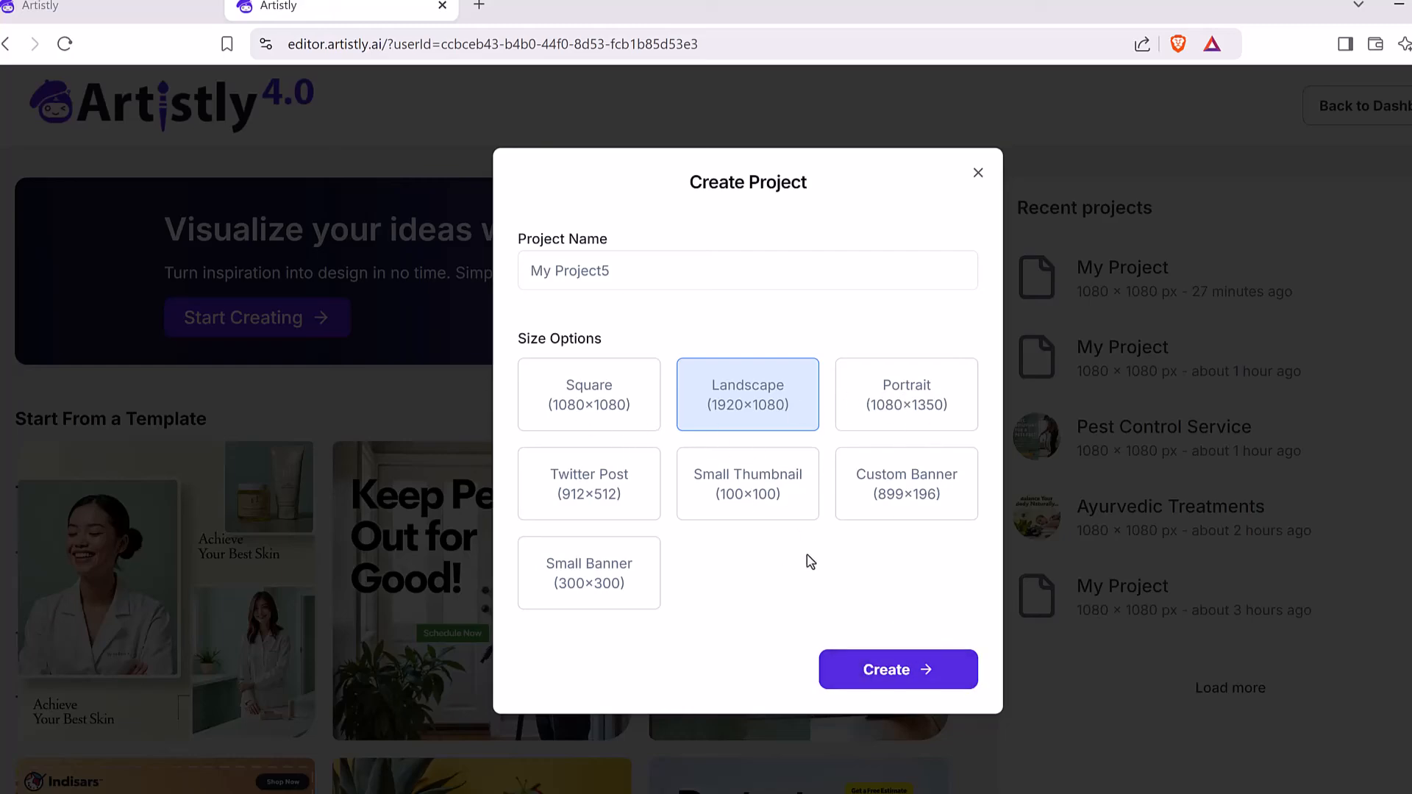
pyautogui.click(586, 407)
pyautogui.click(923, 666)
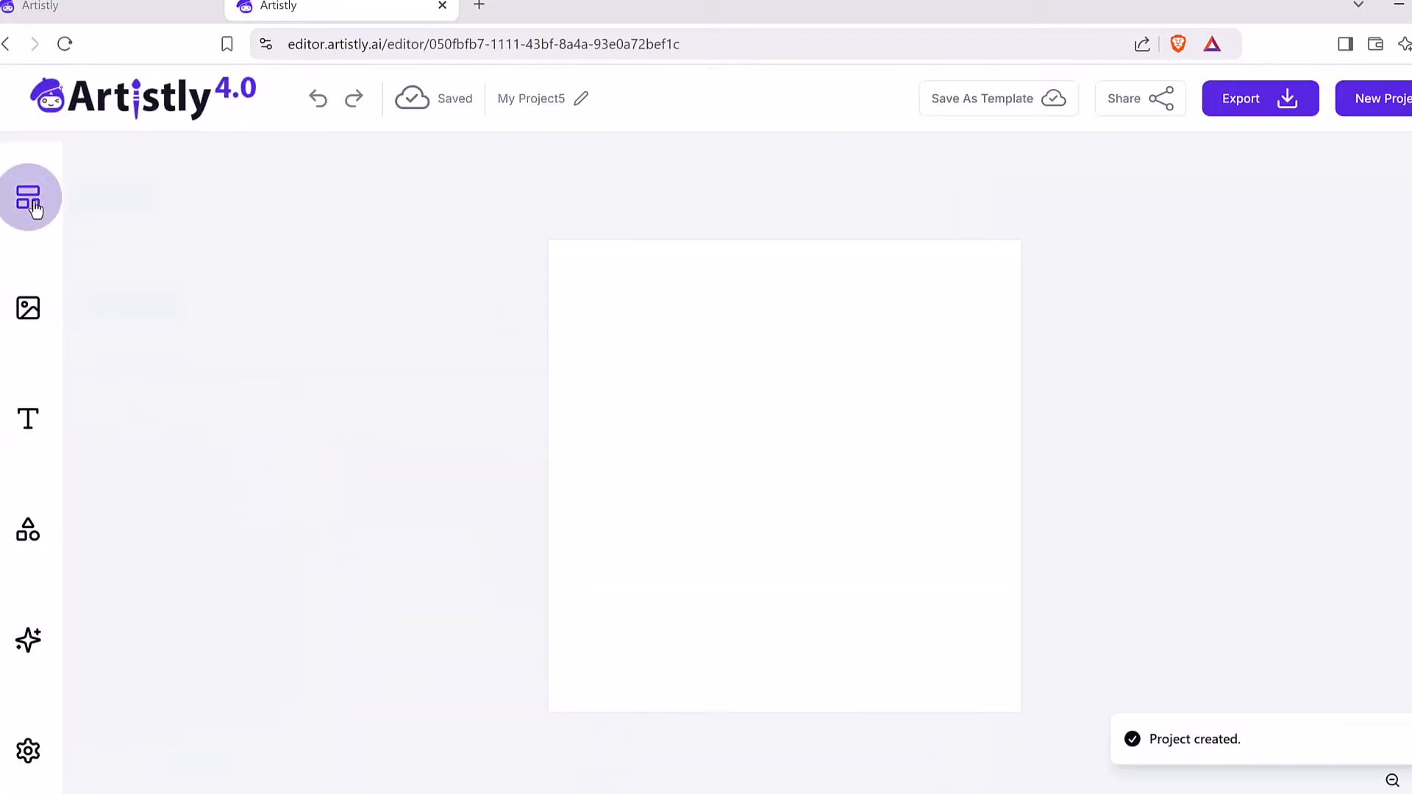
# Browse the ready-made design templates in the project editor
pyautogui.click(28, 197)
pyautogui.scroll(-8, 210, 386)
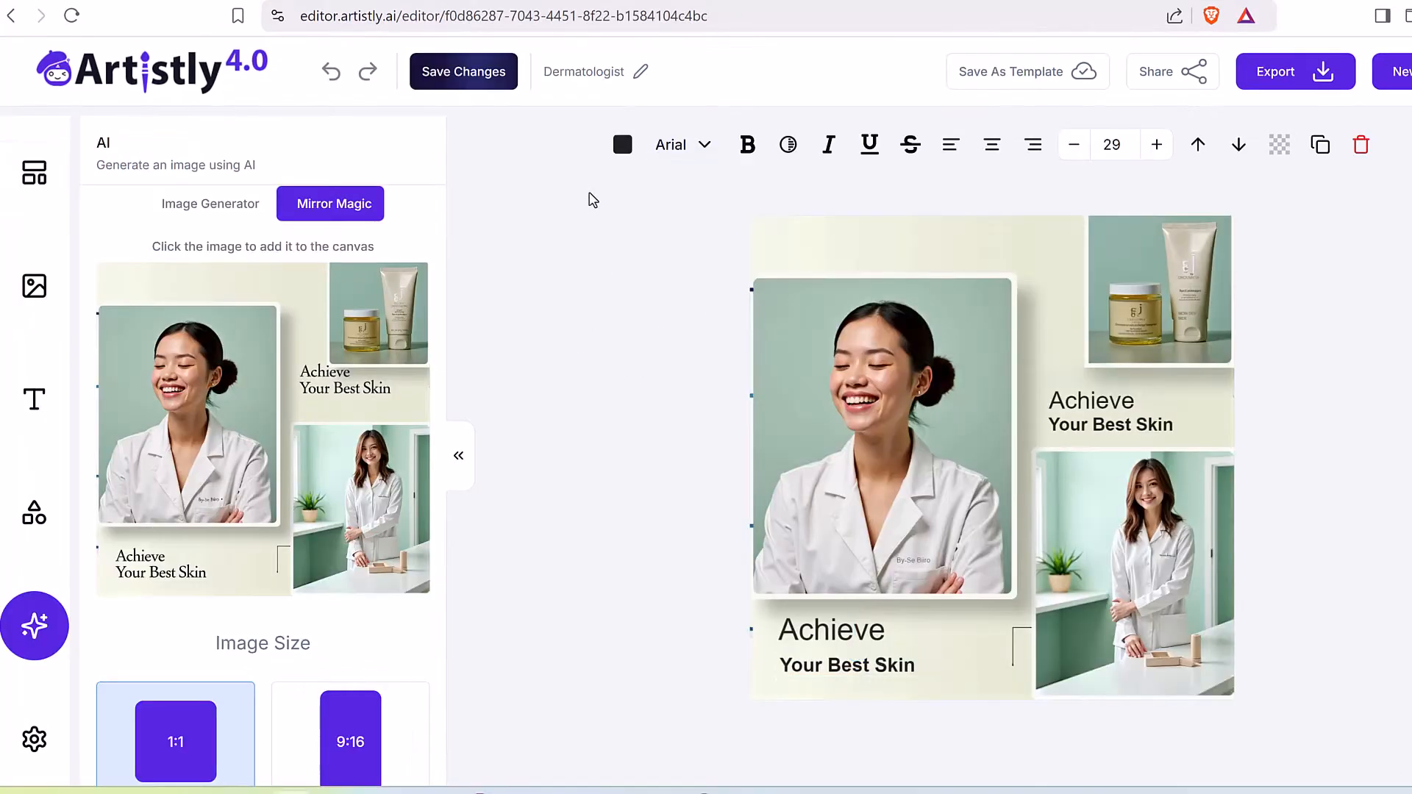
# Select the background image of the Dermatologist design and examine the image editing tools offered for it
pyautogui.click(884, 321)
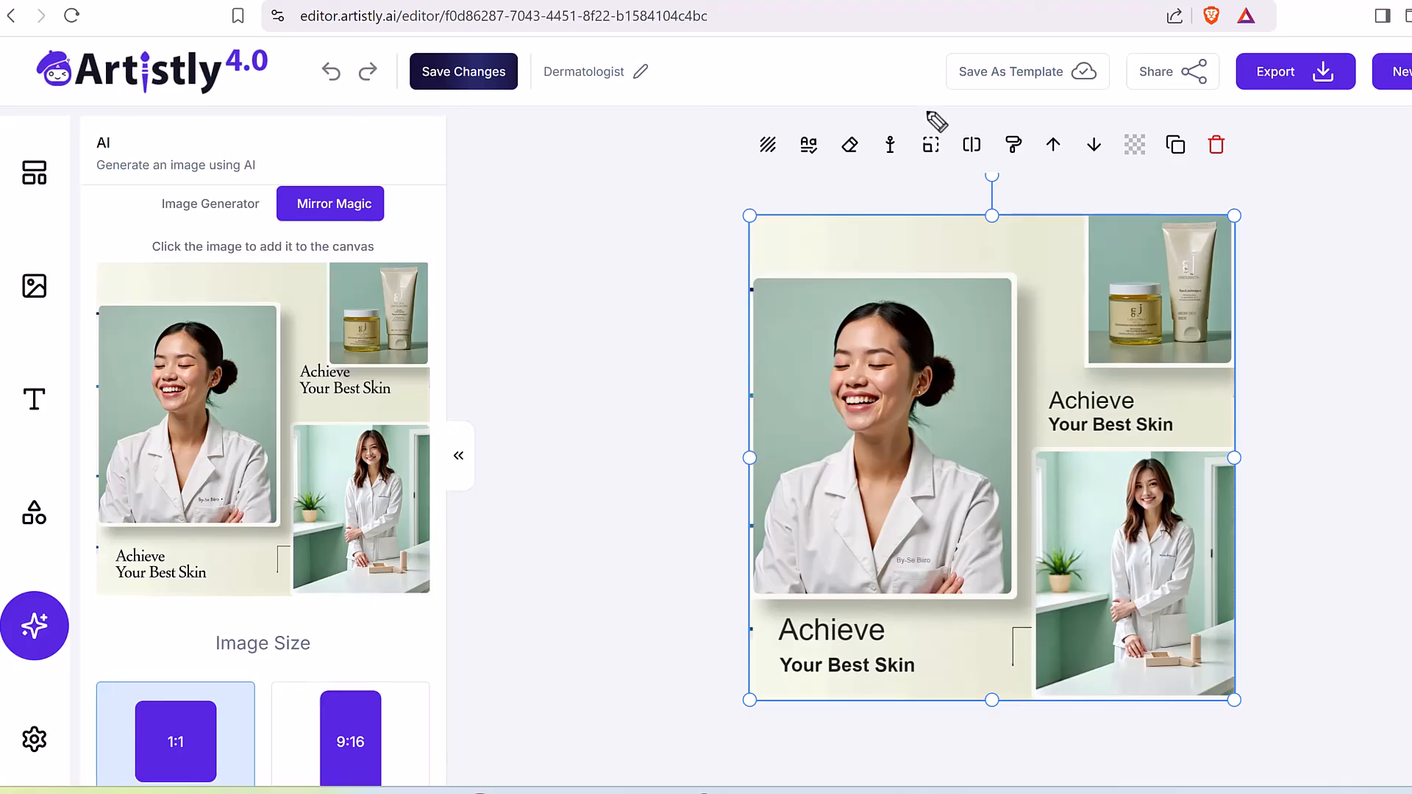
pyautogui.moveTo(875, 172)
pyautogui.mouseDown()
pyautogui.moveTo(760, 166)
pyautogui.moveTo(758, 110)
pyautogui.moveTo(1132, 104)
pyautogui.moveTo(1328, 125)
pyautogui.moveTo(1242, 170)
pyautogui.moveTo(846, 170)
pyautogui.mouseUp()
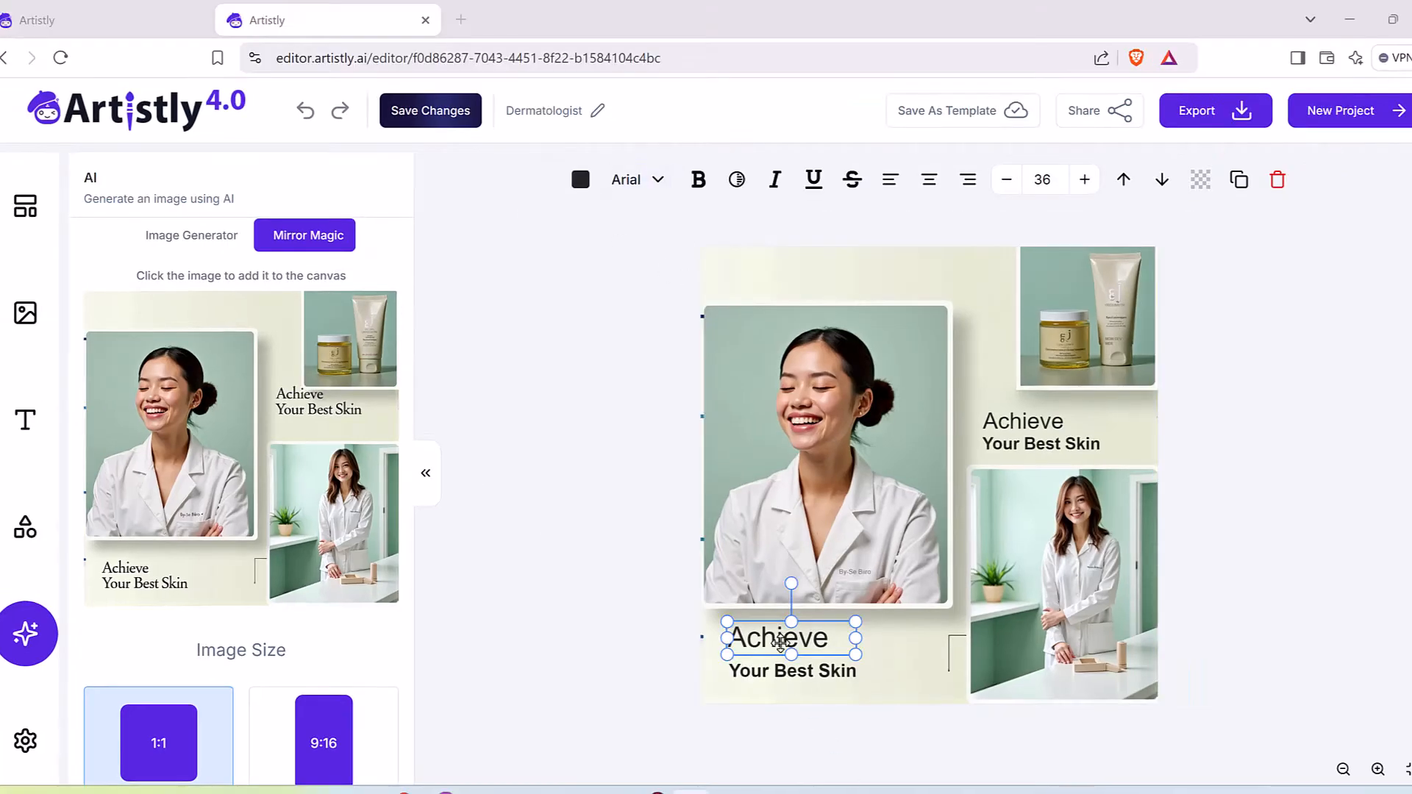
# Set the font of the 'Achieve' text below the large portrait to Arial Black
pyautogui.doubleClick(781, 637)
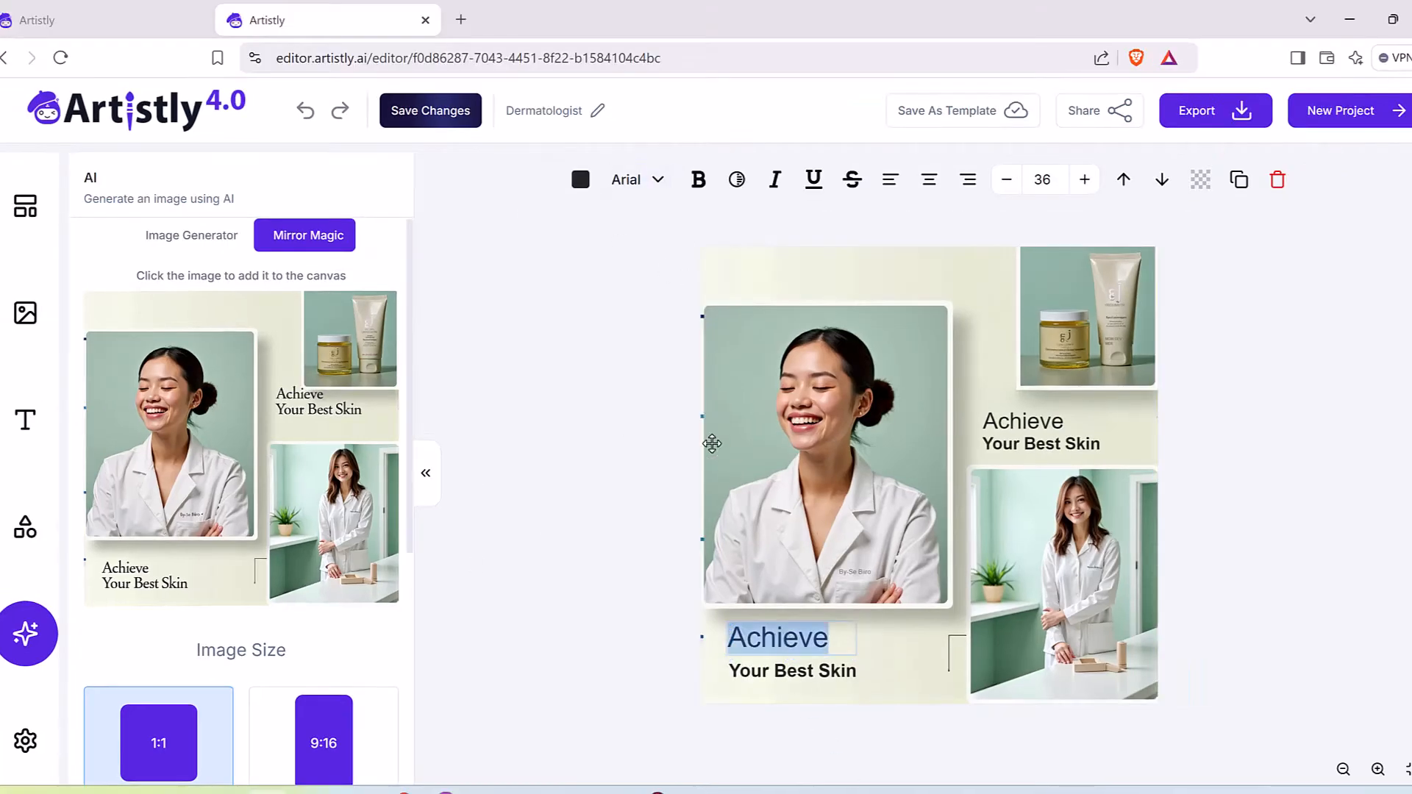
pyautogui.click(637, 180)
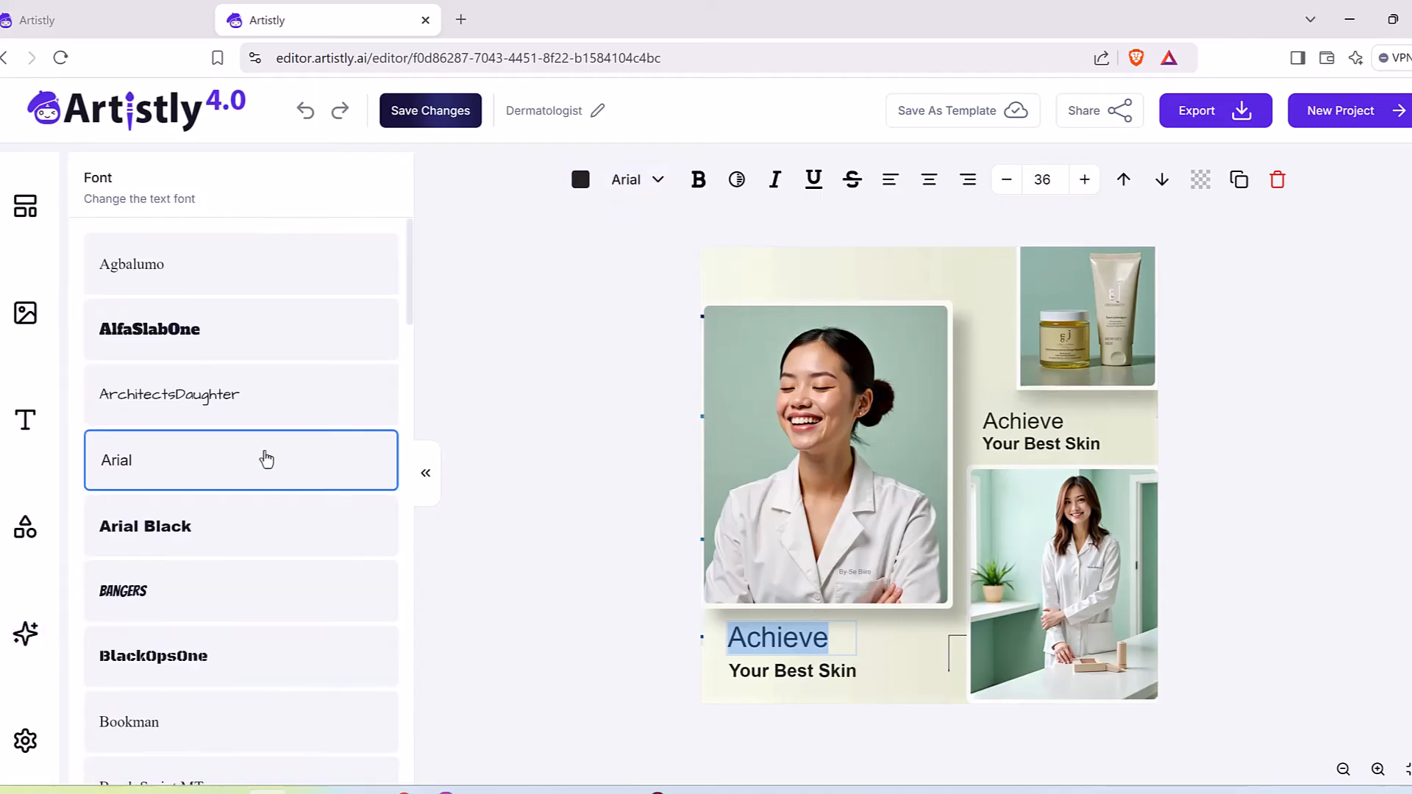
pyautogui.click(186, 538)
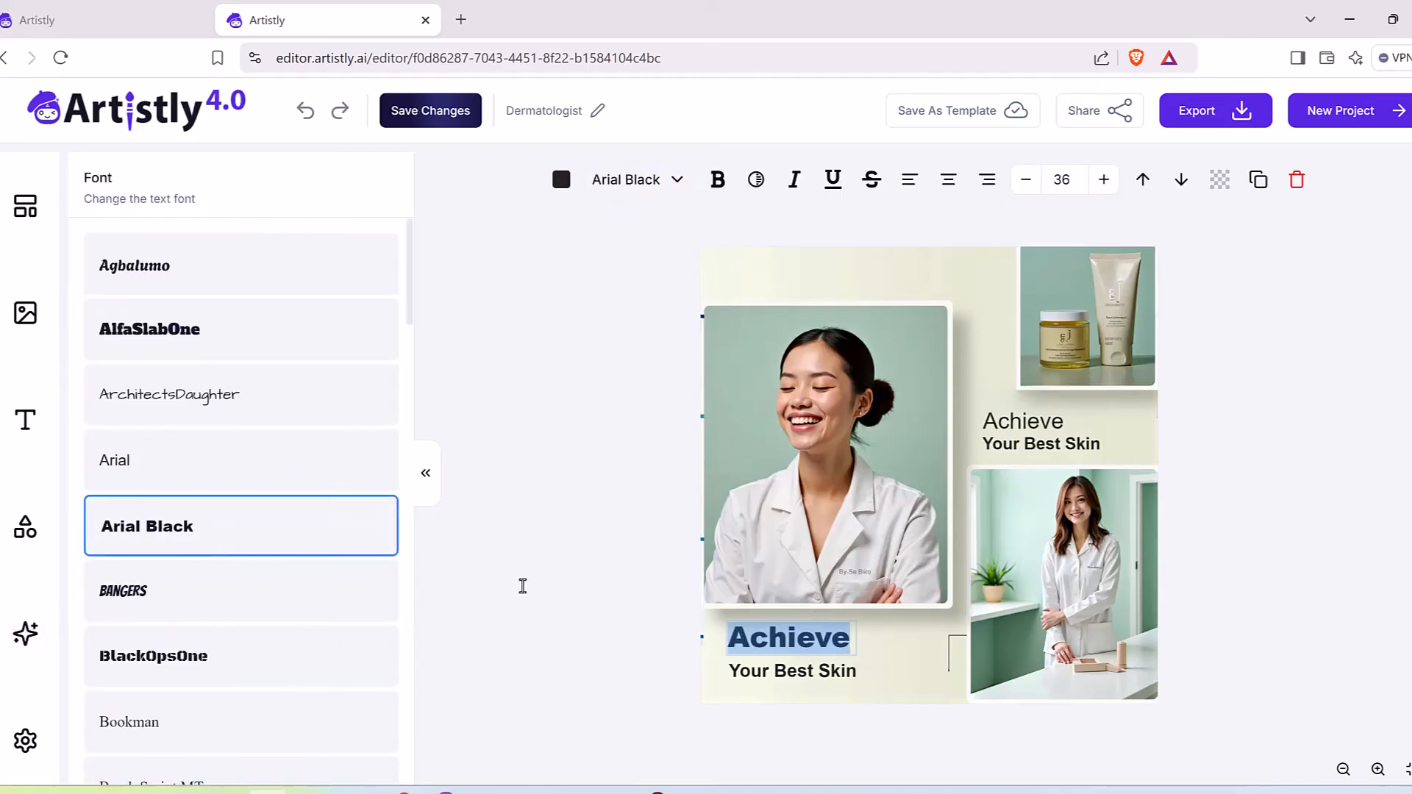
# Move the Arial Black 'Achieve' text to the empty area above the large portrait
pyautogui.tripleClick(829, 669)
pyautogui.click(842, 667)
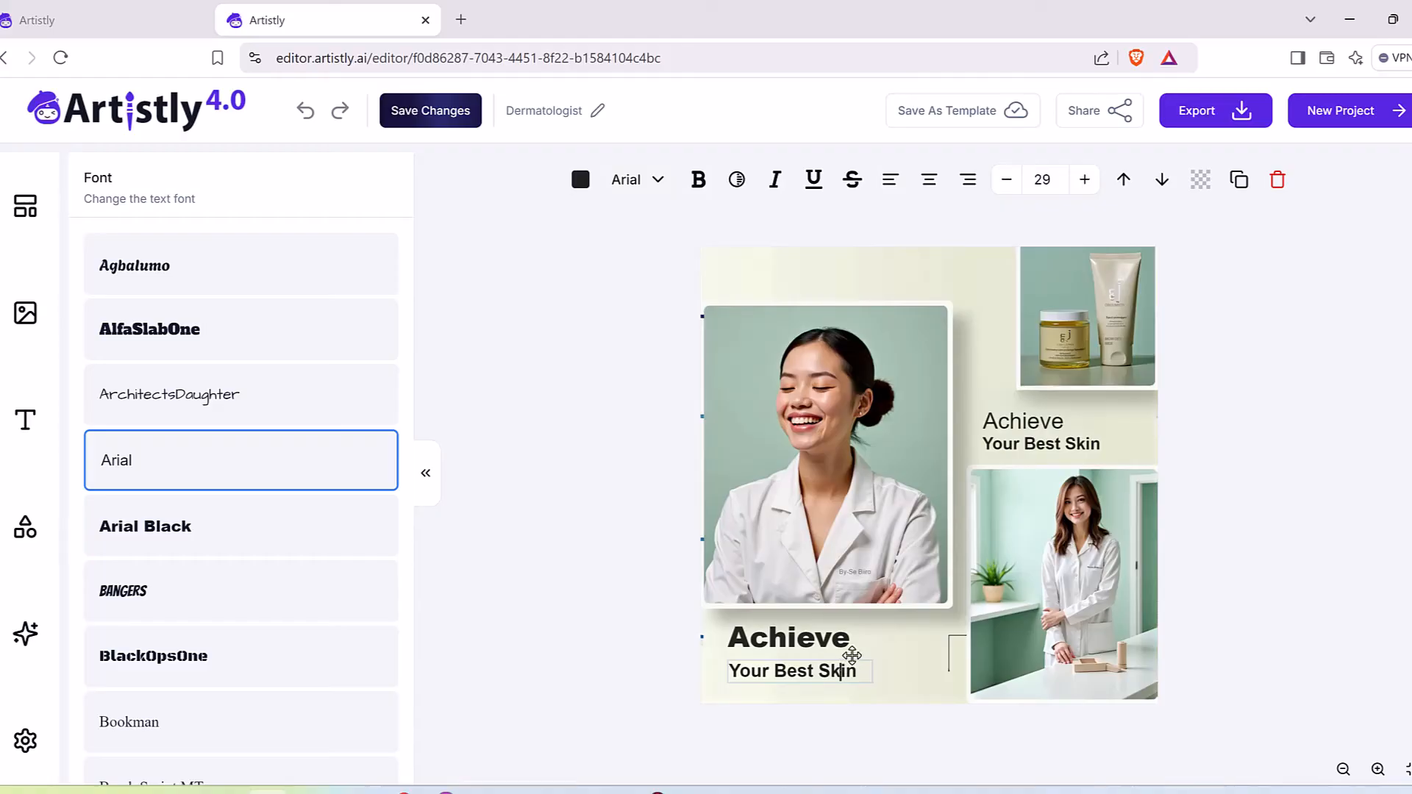
pyautogui.moveTo(849, 635); pyautogui.dragTo(834, 272)
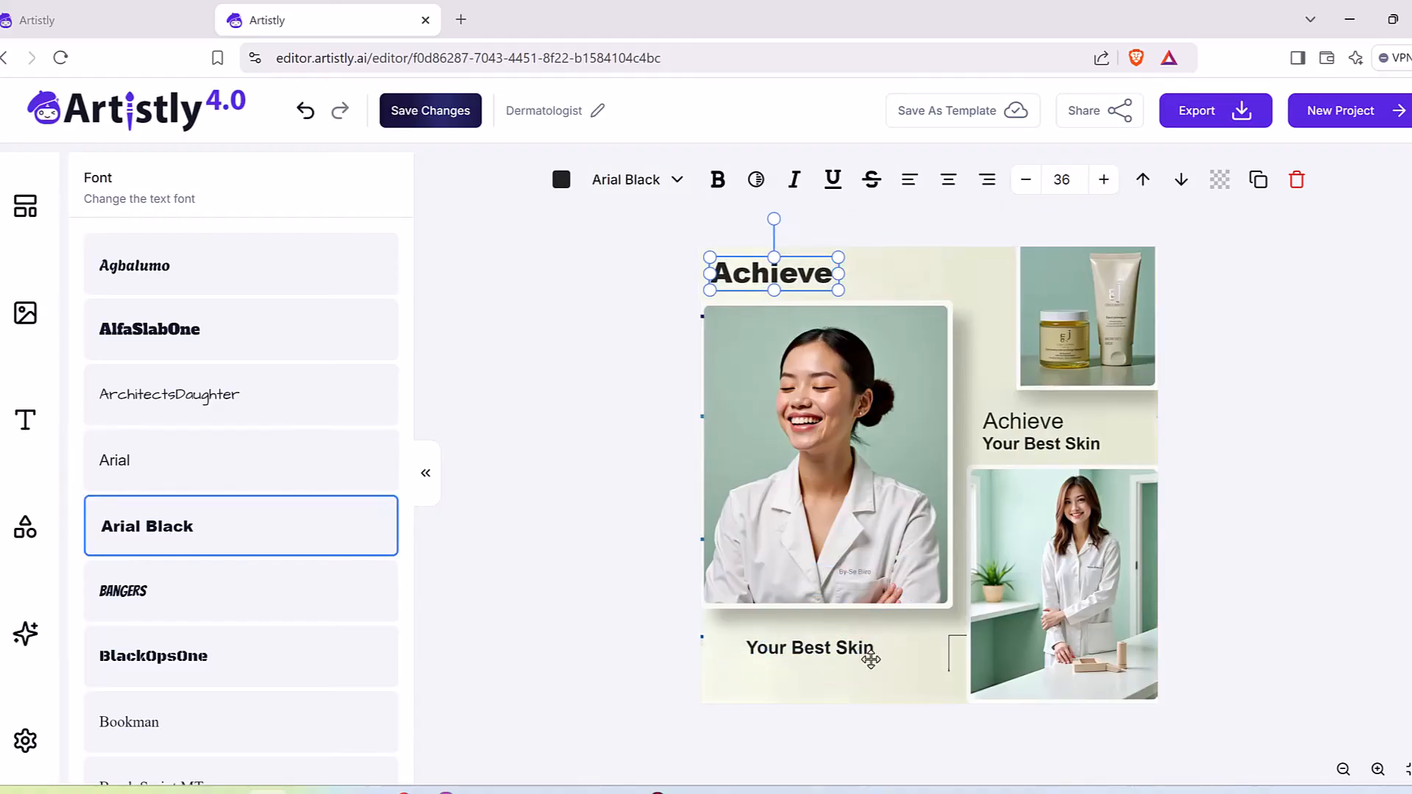
# Delete the 'Your Best Skin' text below the large portrait and the 'Achieve' text under the product photo
pyautogui.click(803, 650)
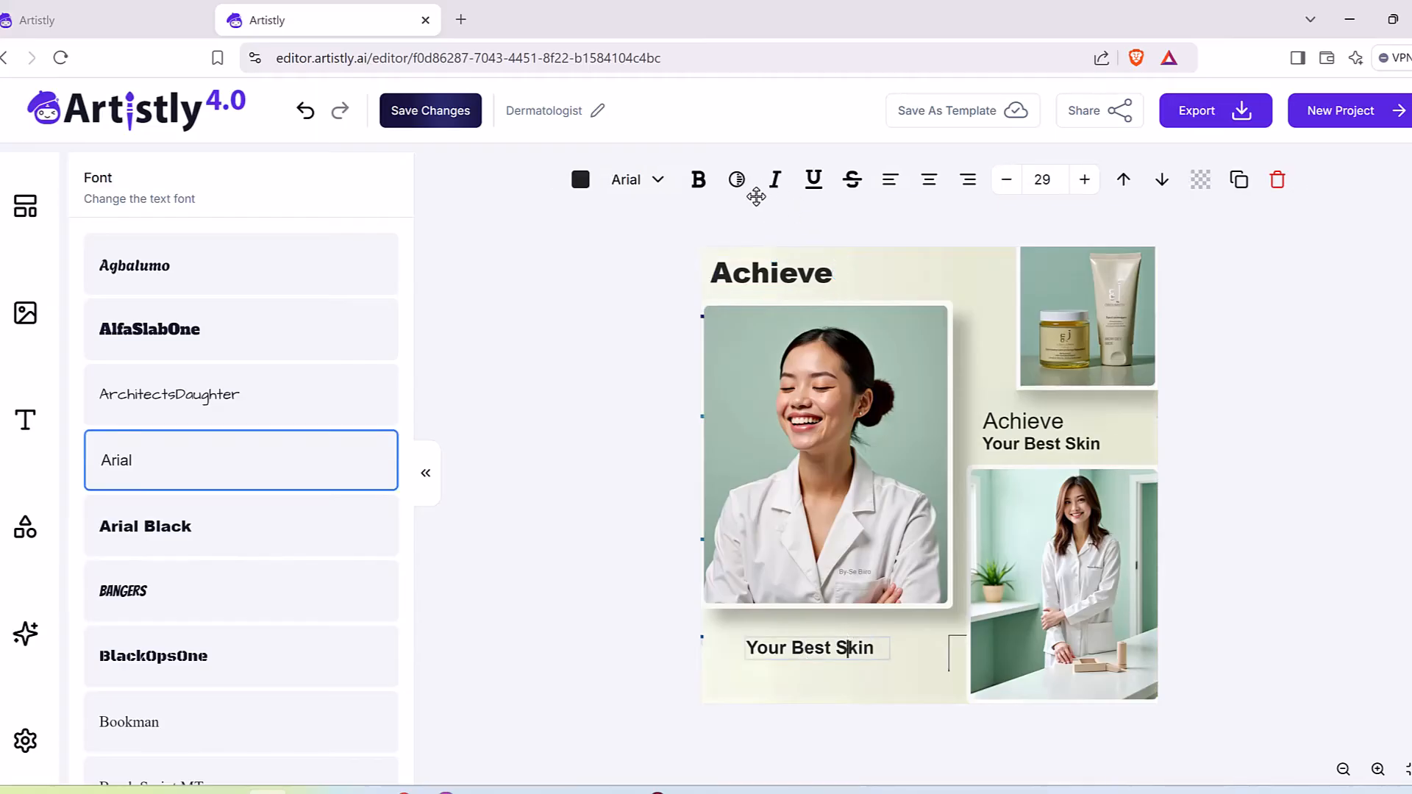
pyautogui.click(927, 262)
pyautogui.click(853, 651)
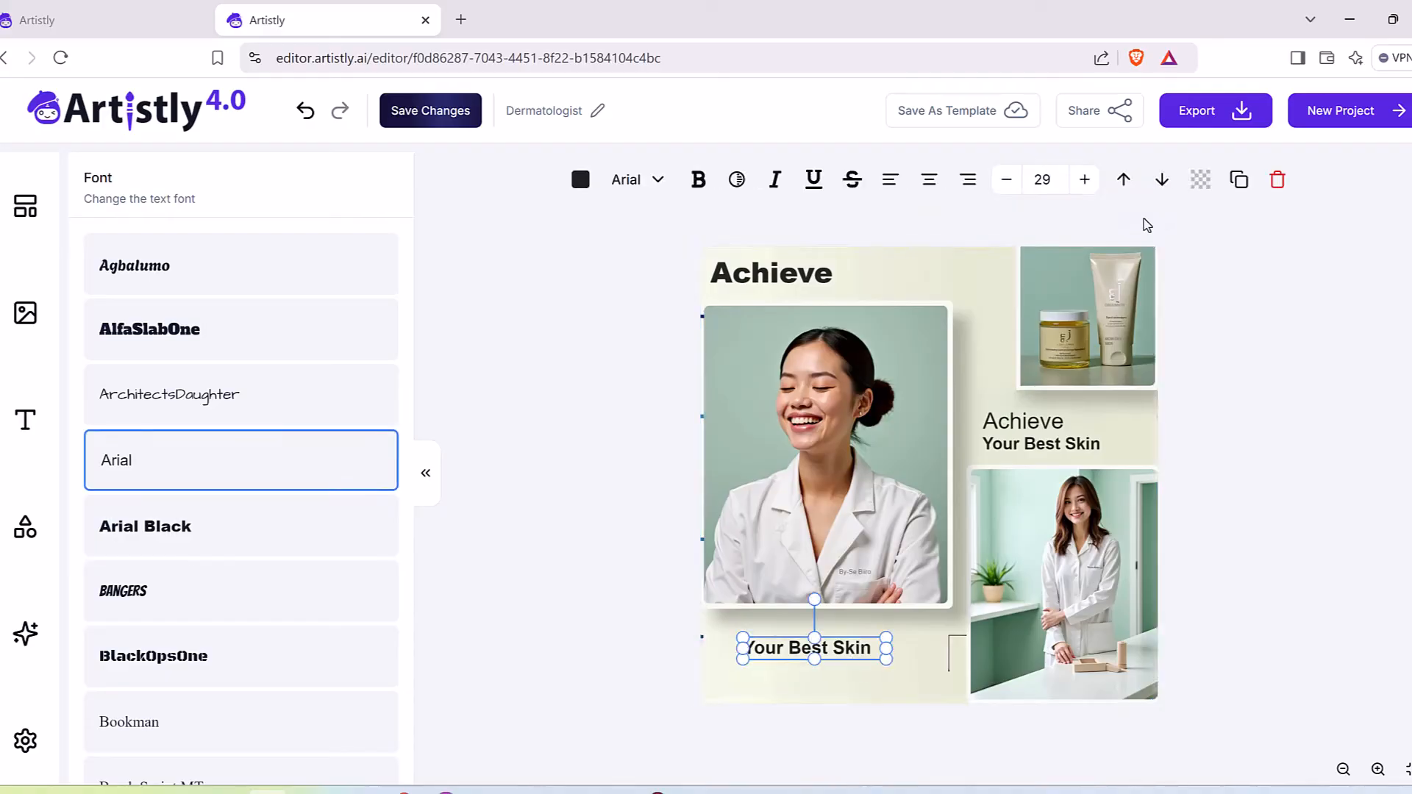
pyautogui.click(1279, 184)
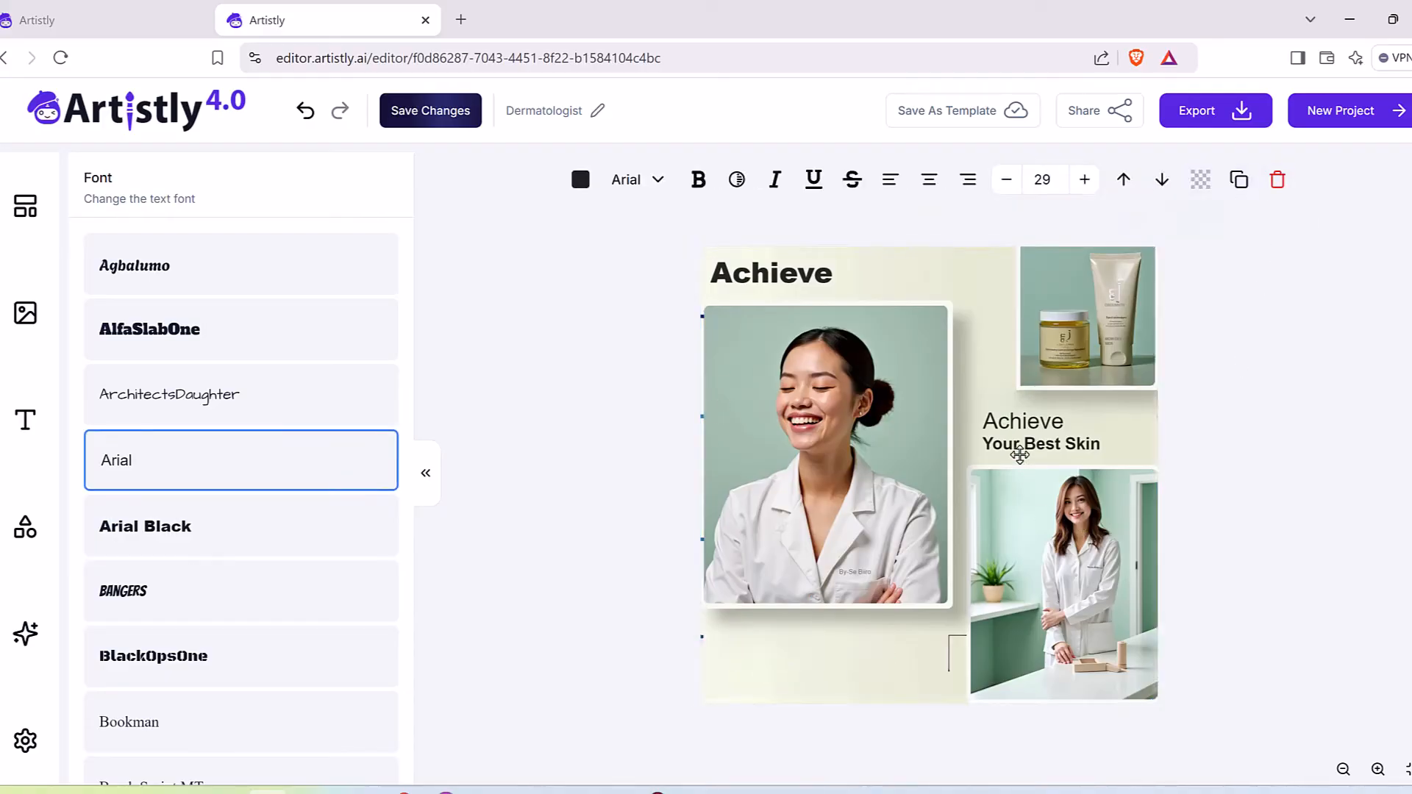
pyautogui.click(1053, 425)
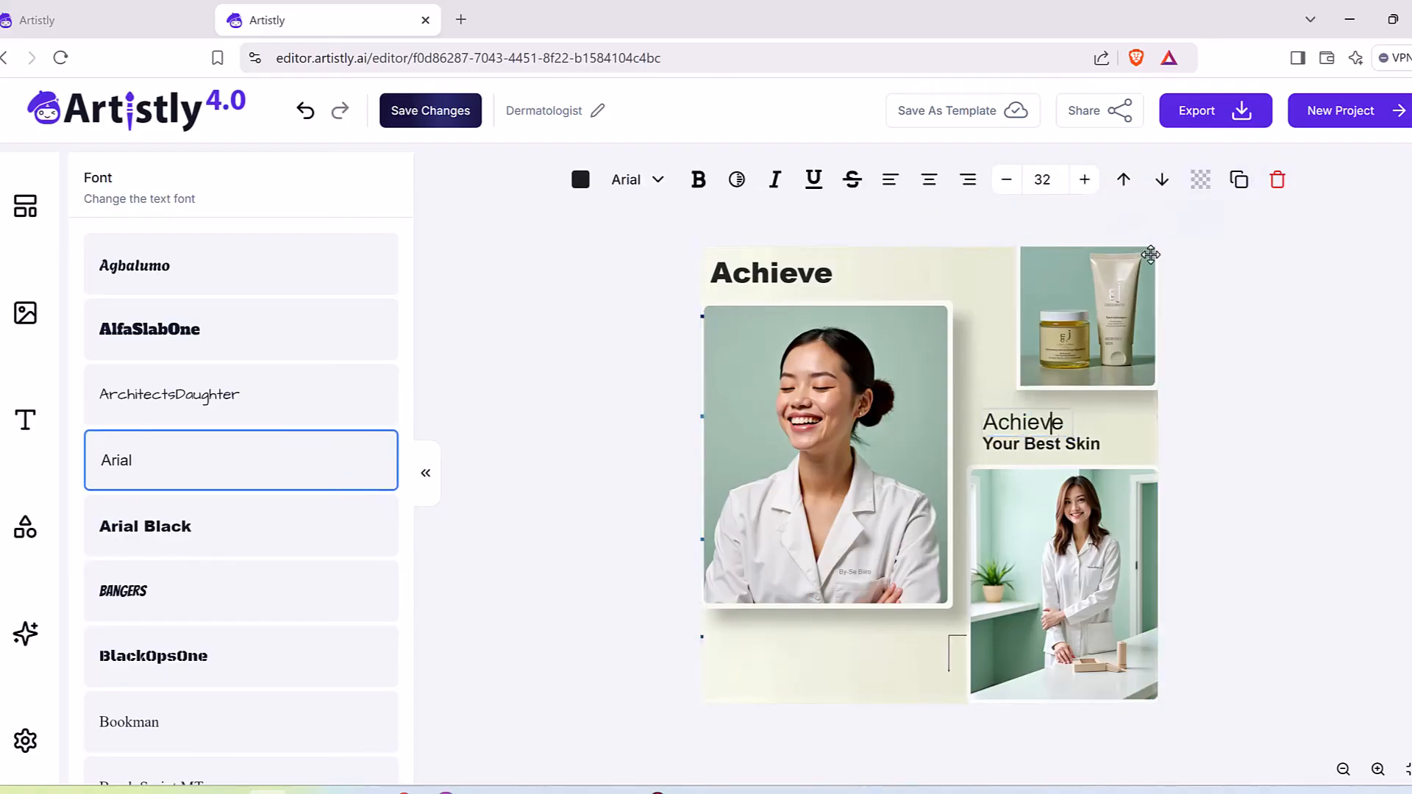
pyautogui.click(1277, 180)
# Move the remaining 'Your Best Skin' text up beside the 'Achieve' heading above the portrait
pyautogui.moveTo(1063, 443); pyautogui.dragTo(921, 275)
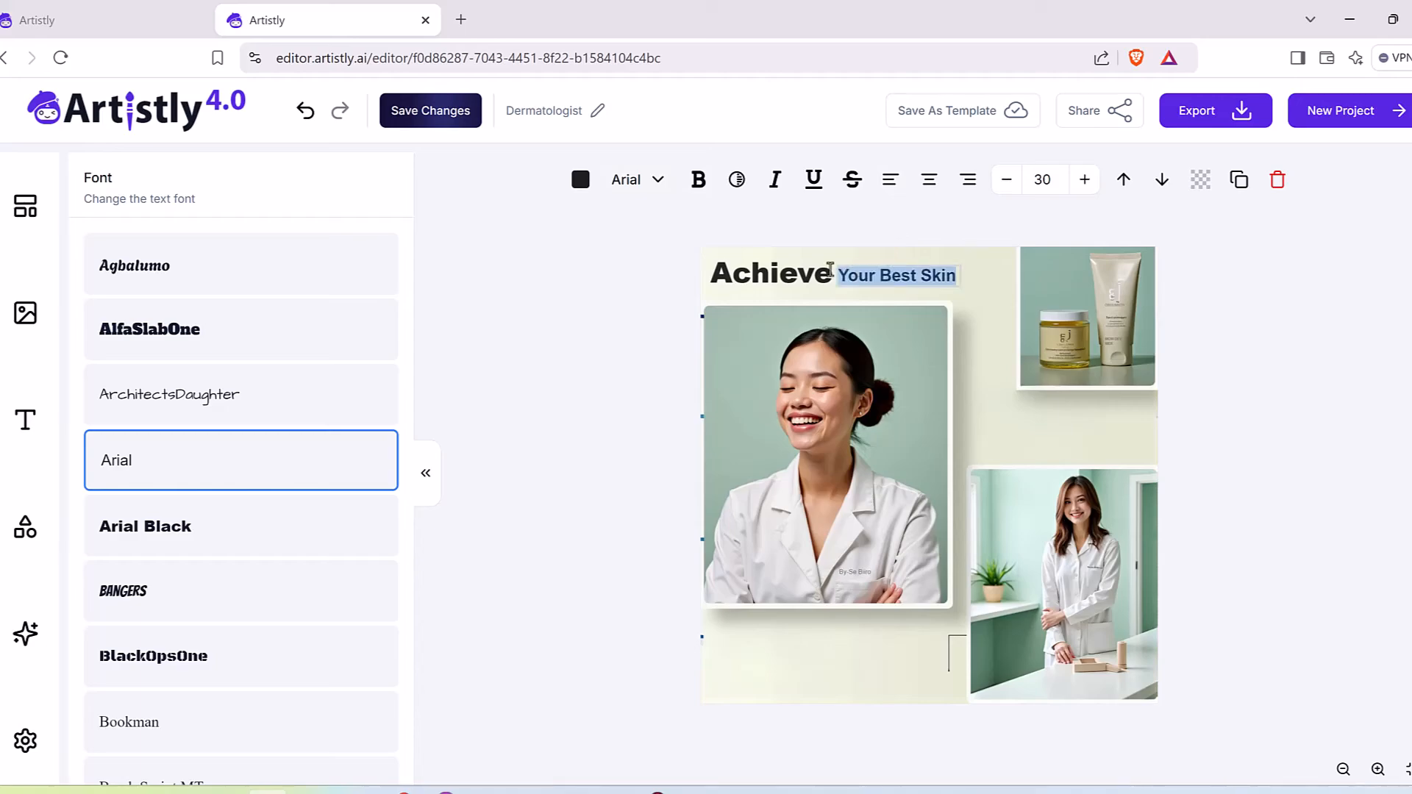
# Try Bangers on the 'Your Best Skin' text beside the 'Achieve' heading, and settle on the ArchitectsDaughter font
pyautogui.click(137, 603)
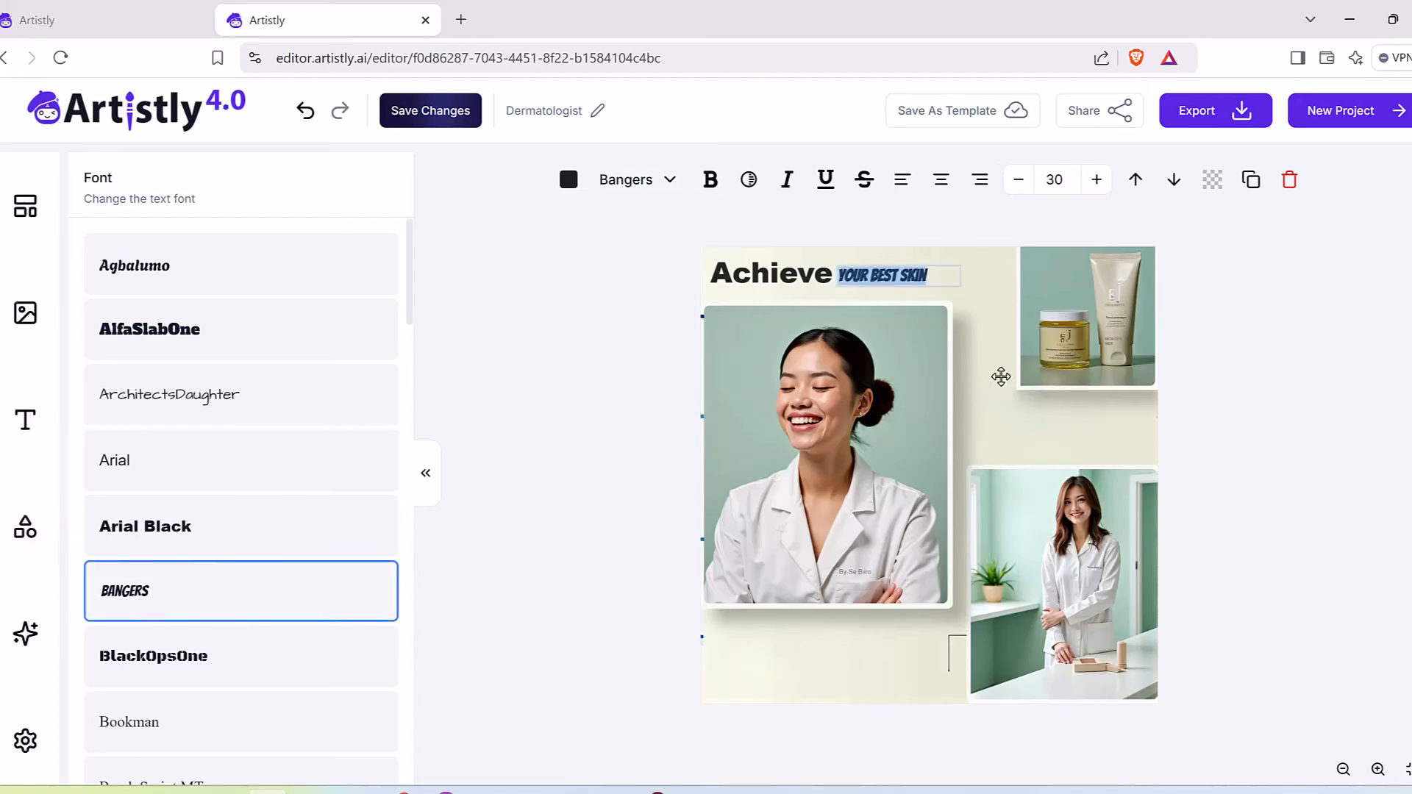
pyautogui.click(211, 407)
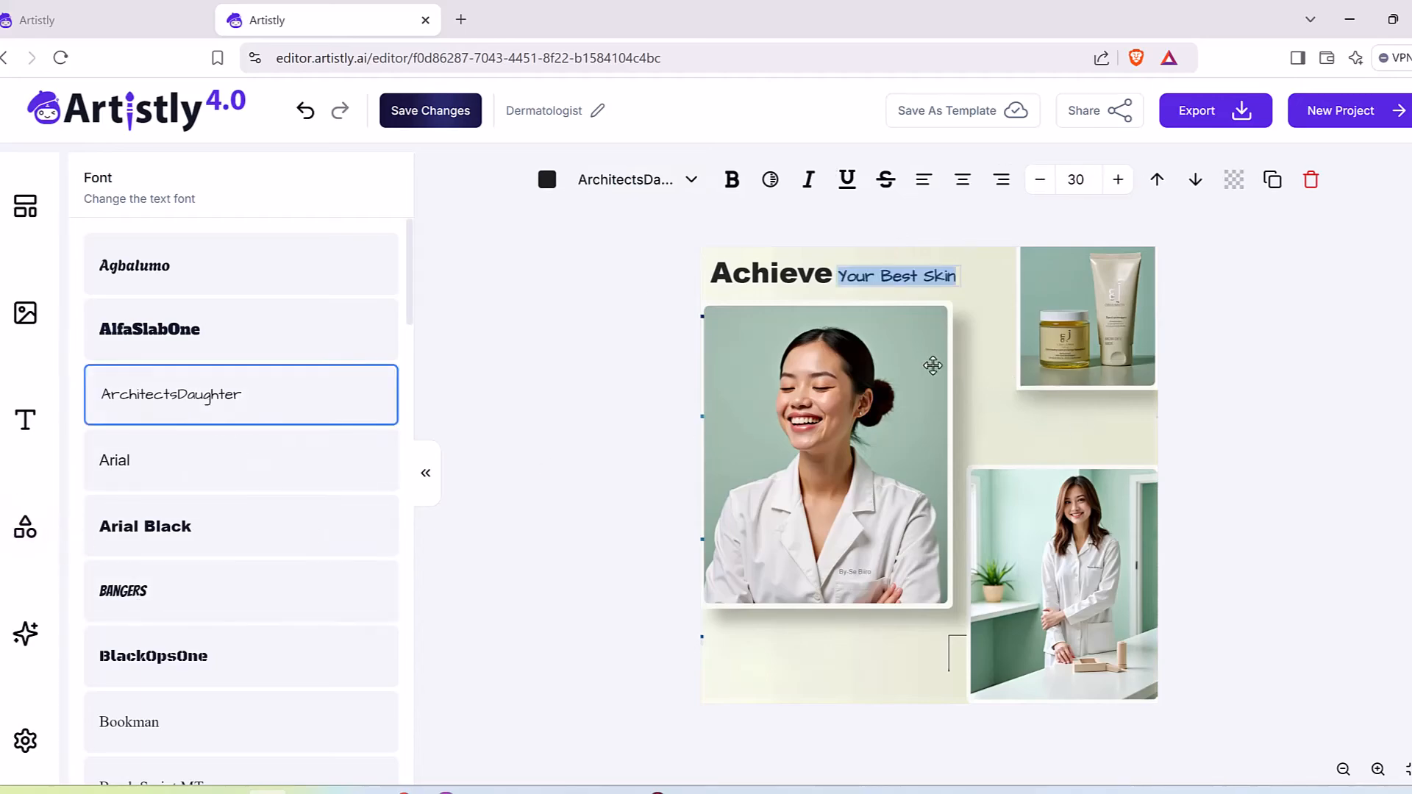
pyautogui.click(799, 276)
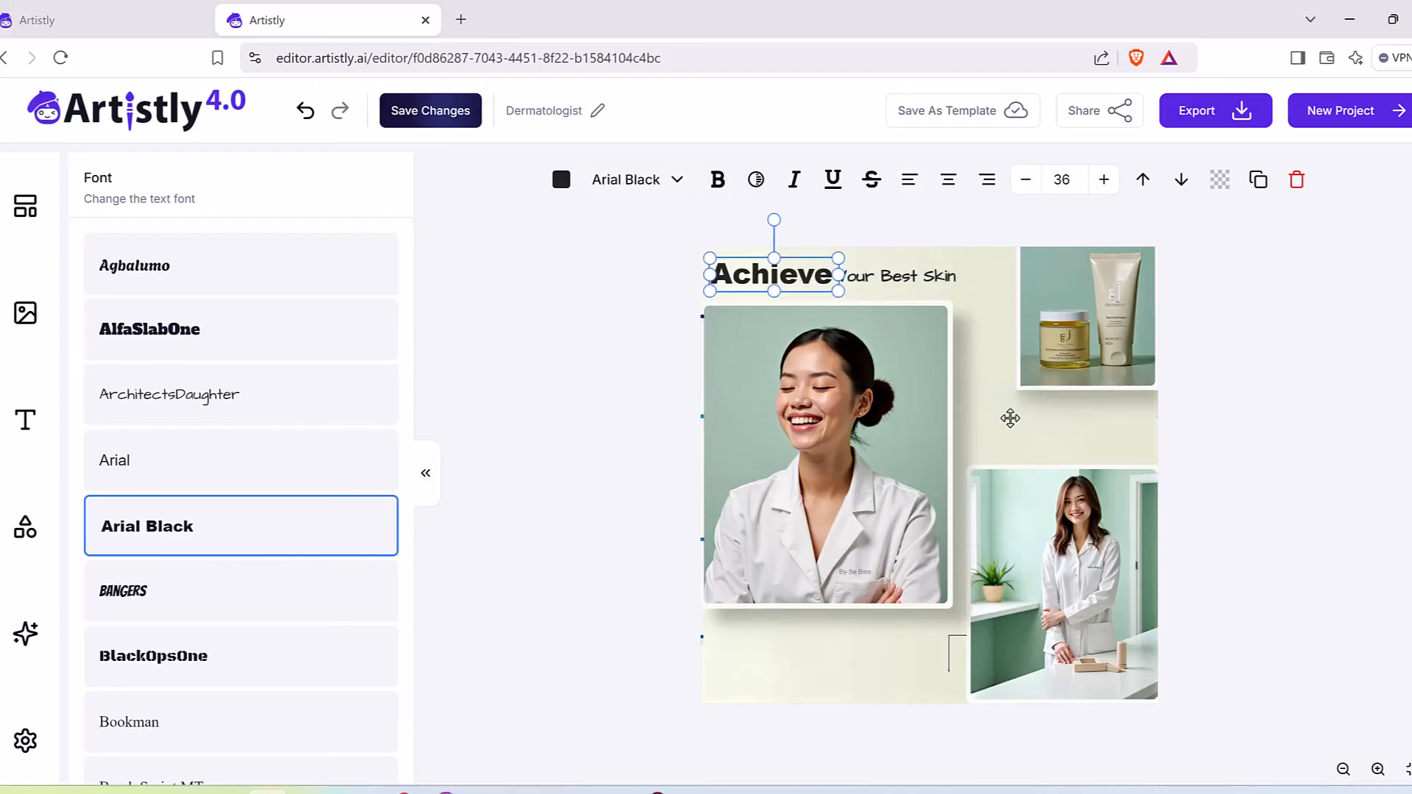
pyautogui.click(708, 294)
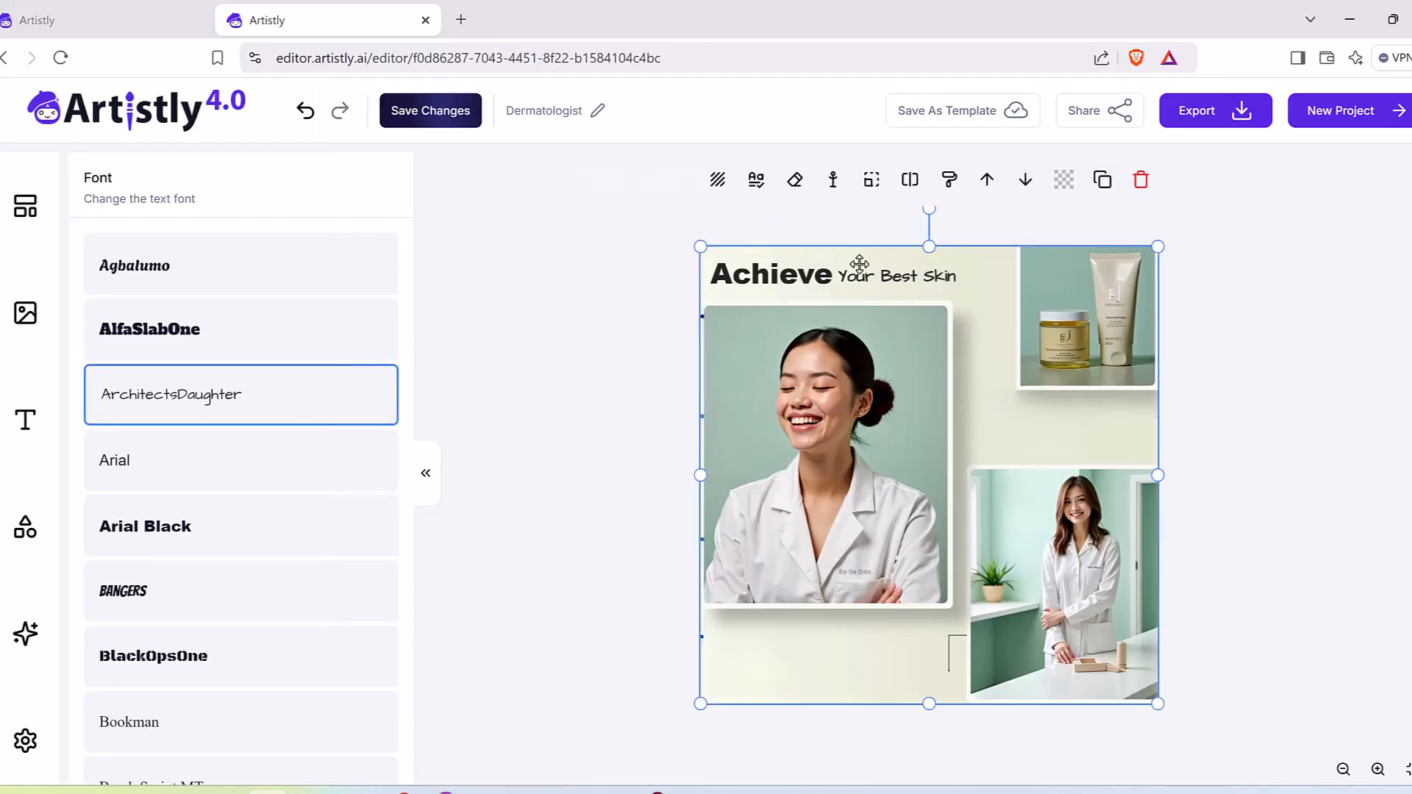
pyautogui.click(866, 284)
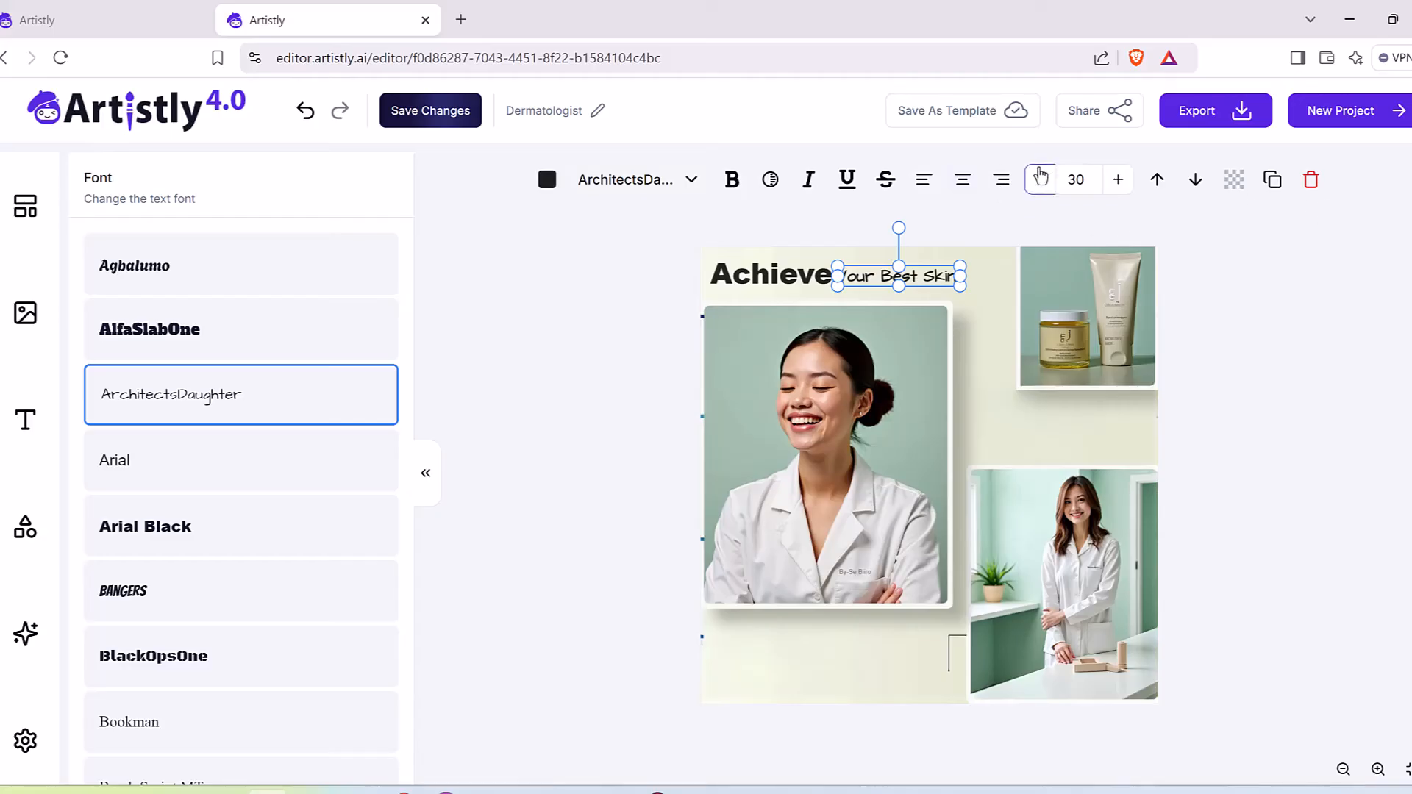
pyautogui.click(985, 401)
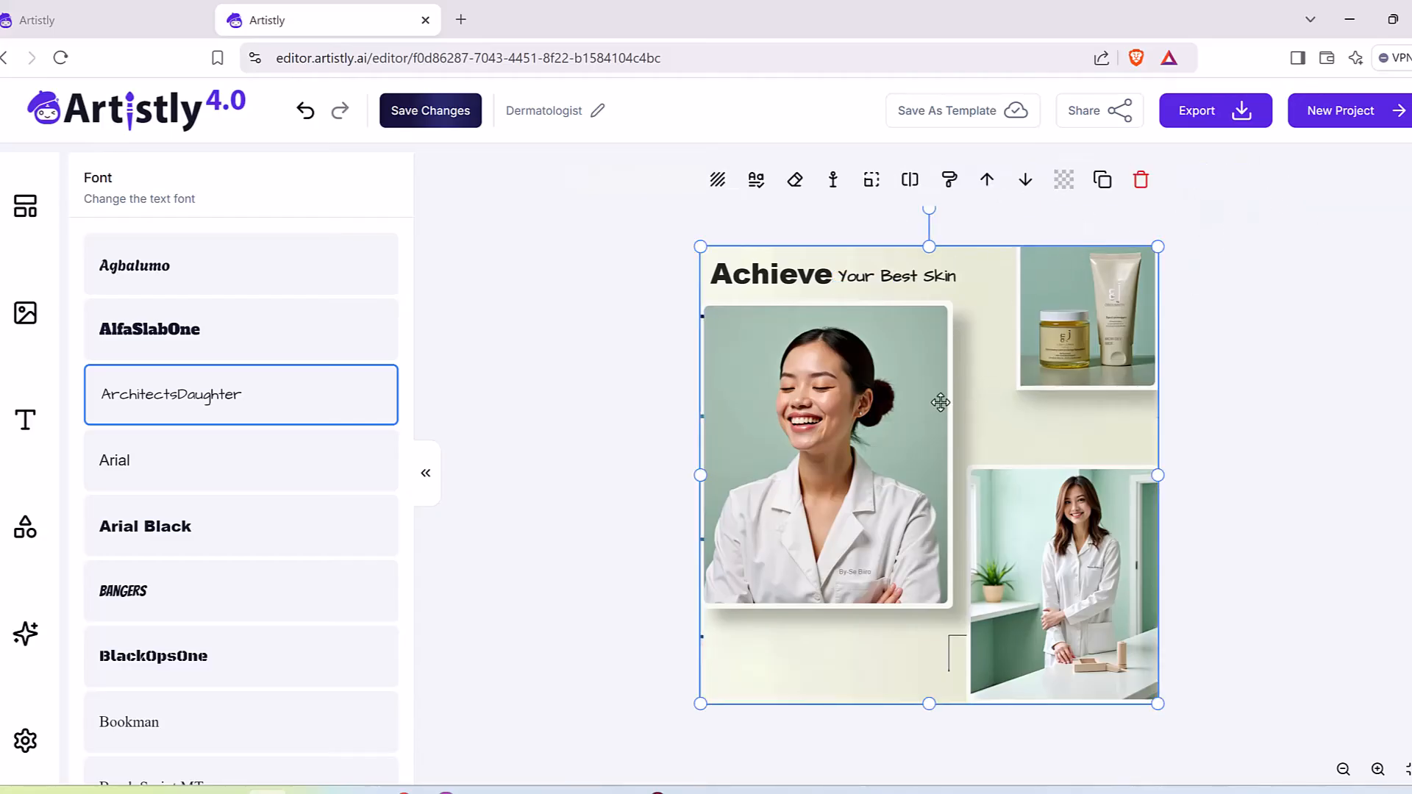
pyautogui.click(599, 362)
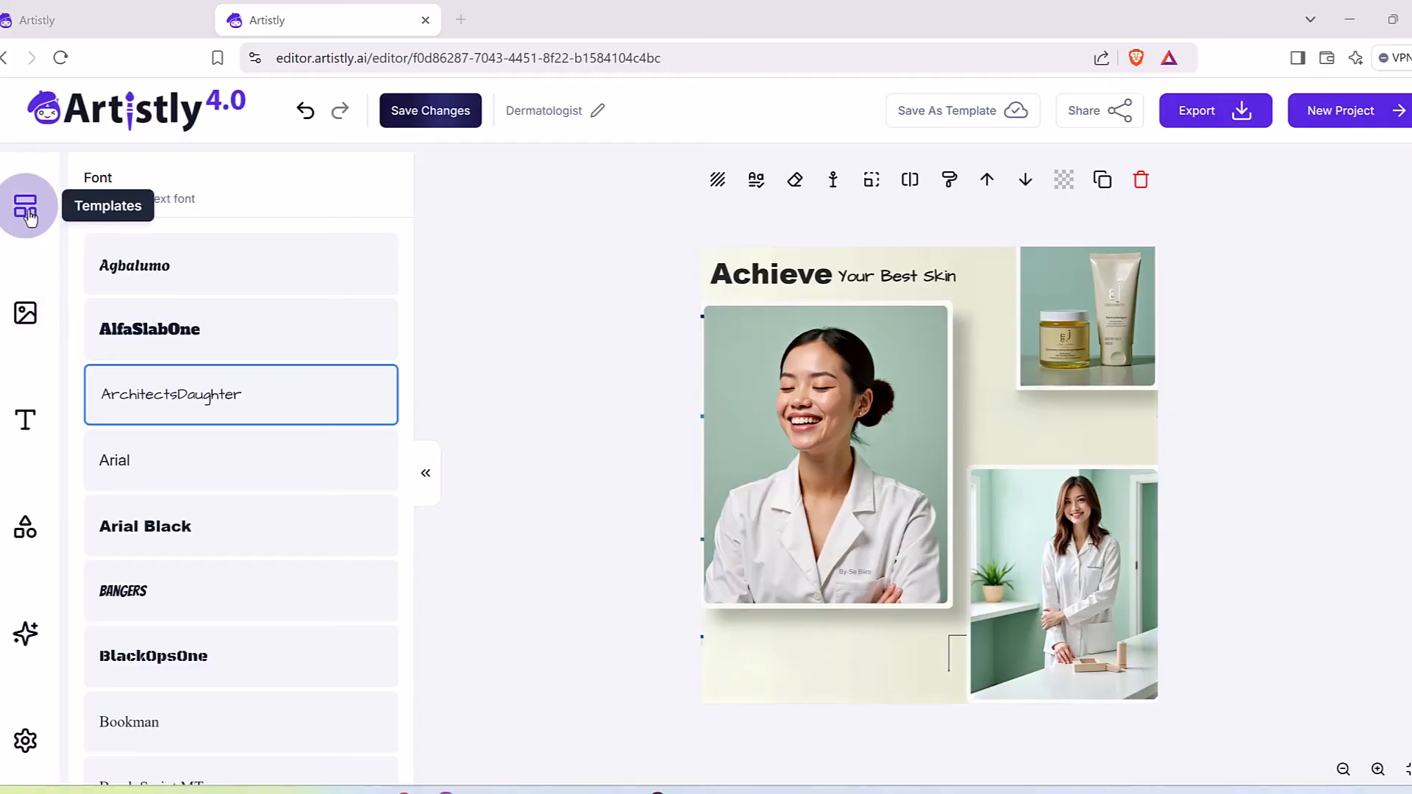
# Open the collection of built-in templates
pyautogui.click(27, 216)
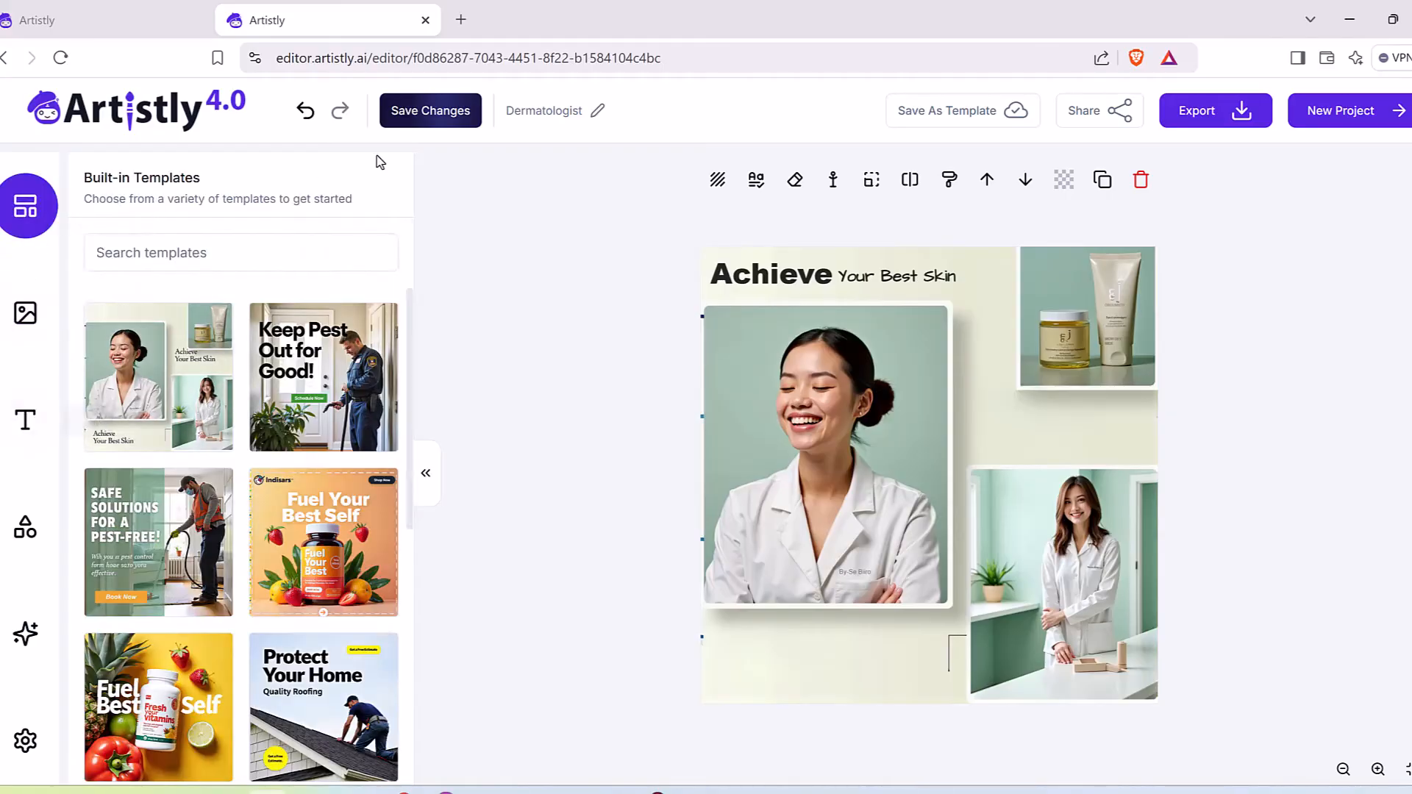
pyautogui.moveTo(541, 124)
pyautogui.mouseDown()
pyautogui.moveTo(533, 95)
pyautogui.moveTo(636, 106)
pyautogui.moveTo(508, 127)
pyautogui.mouseUp()
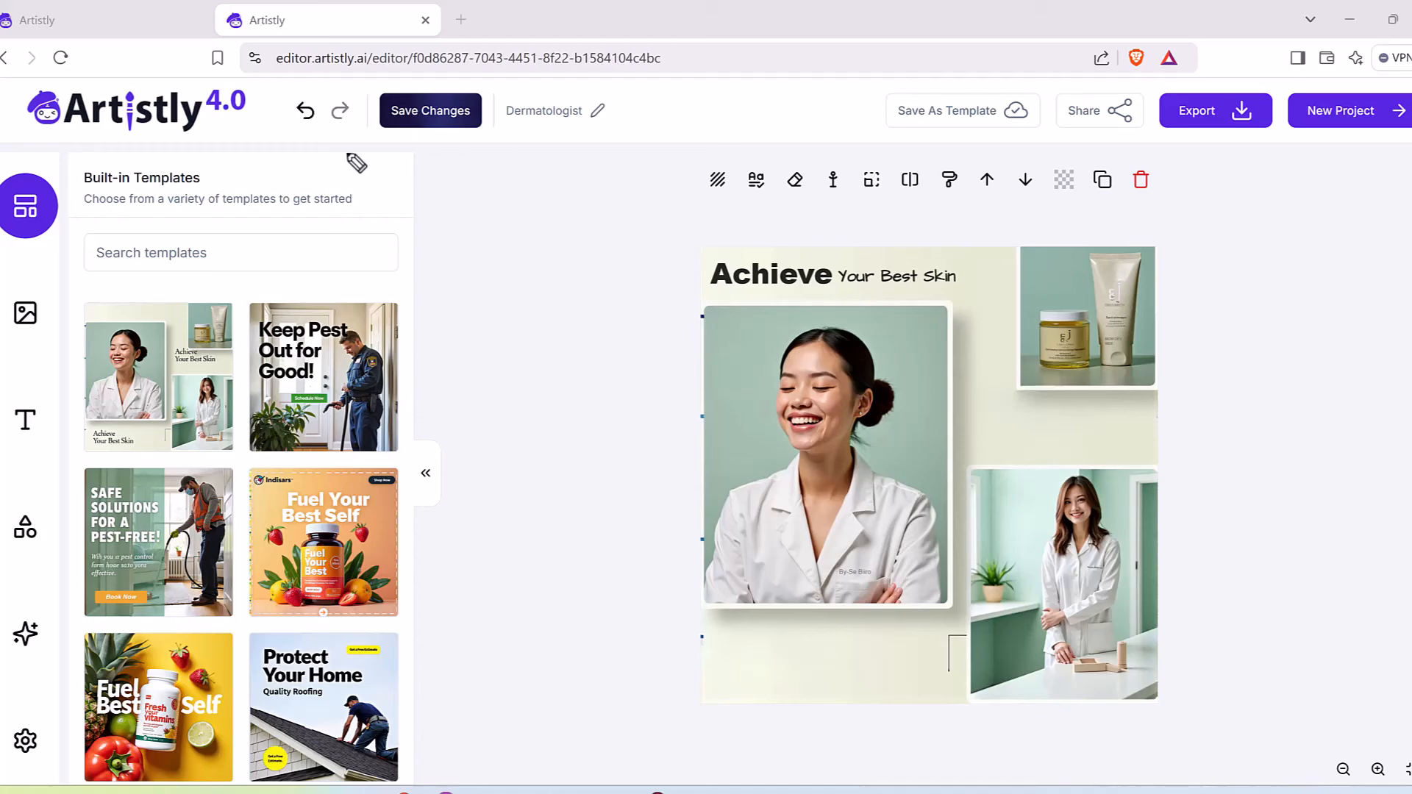
pyautogui.moveTo(397, 143)
pyautogui.mouseDown()
pyautogui.moveTo(504, 145)
pyautogui.moveTo(378, 148)
pyautogui.moveTo(463, 149)
pyautogui.mouseUp()
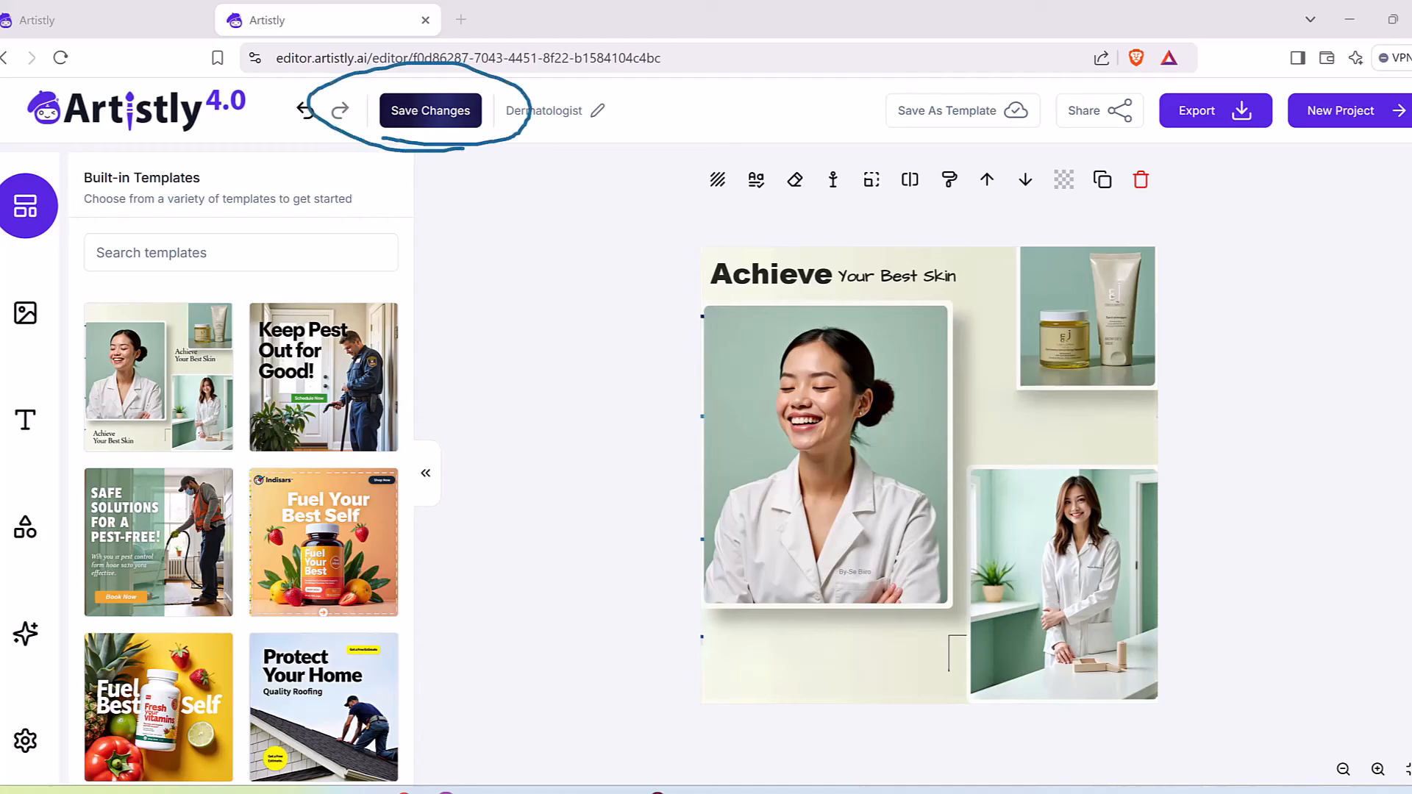
pyautogui.moveTo(914, 126)
pyautogui.mouseDown()
pyautogui.moveTo(1032, 117)
pyautogui.moveTo(988, 81)
pyautogui.moveTo(878, 83)
pyautogui.moveTo(907, 134)
pyautogui.mouseUp()
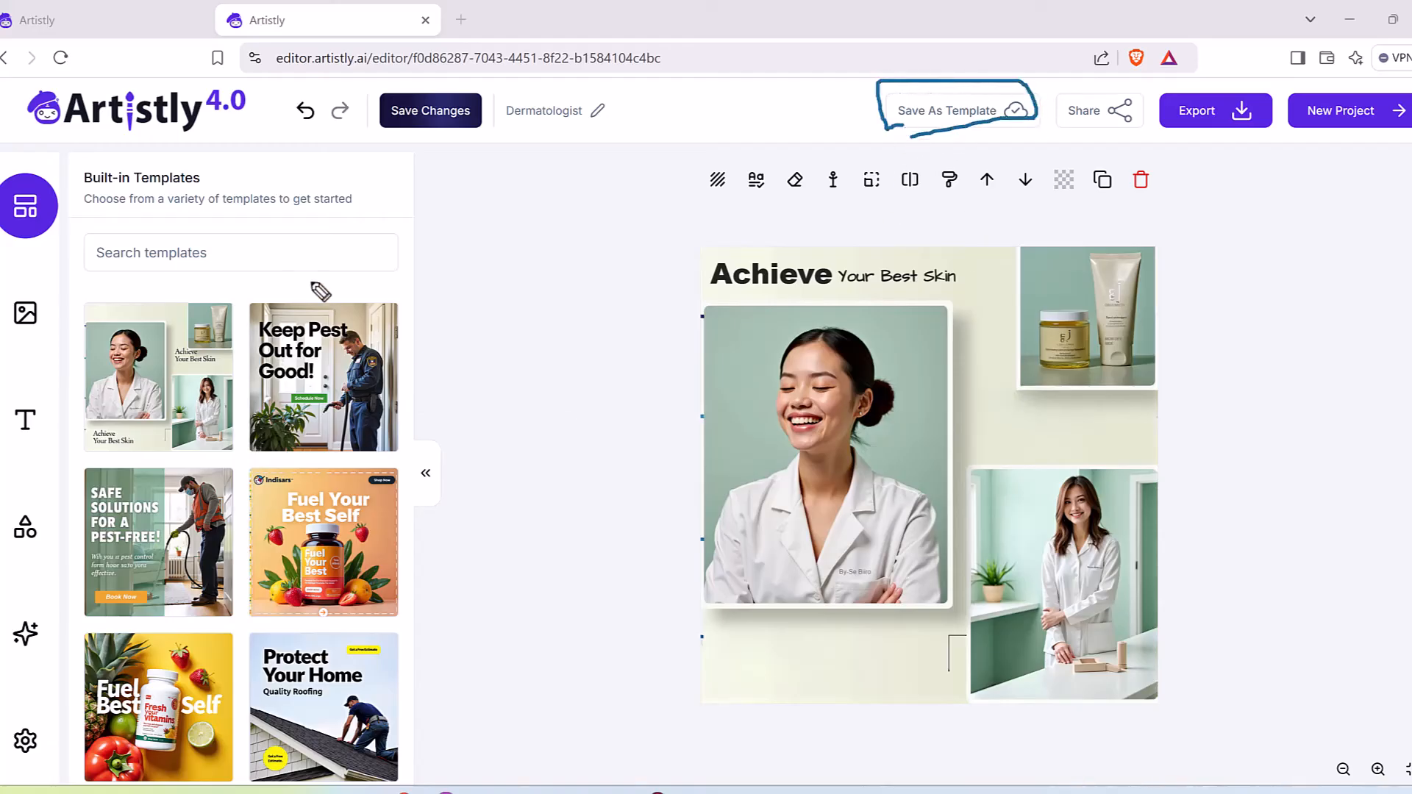
pyautogui.moveTo(415, 176); pyautogui.dragTo(189, 328)
pyautogui.moveTo(212, 266)
pyautogui.mouseDown()
pyautogui.moveTo(189, 329)
pyautogui.moveTo(331, 294)
pyautogui.mouseUp()
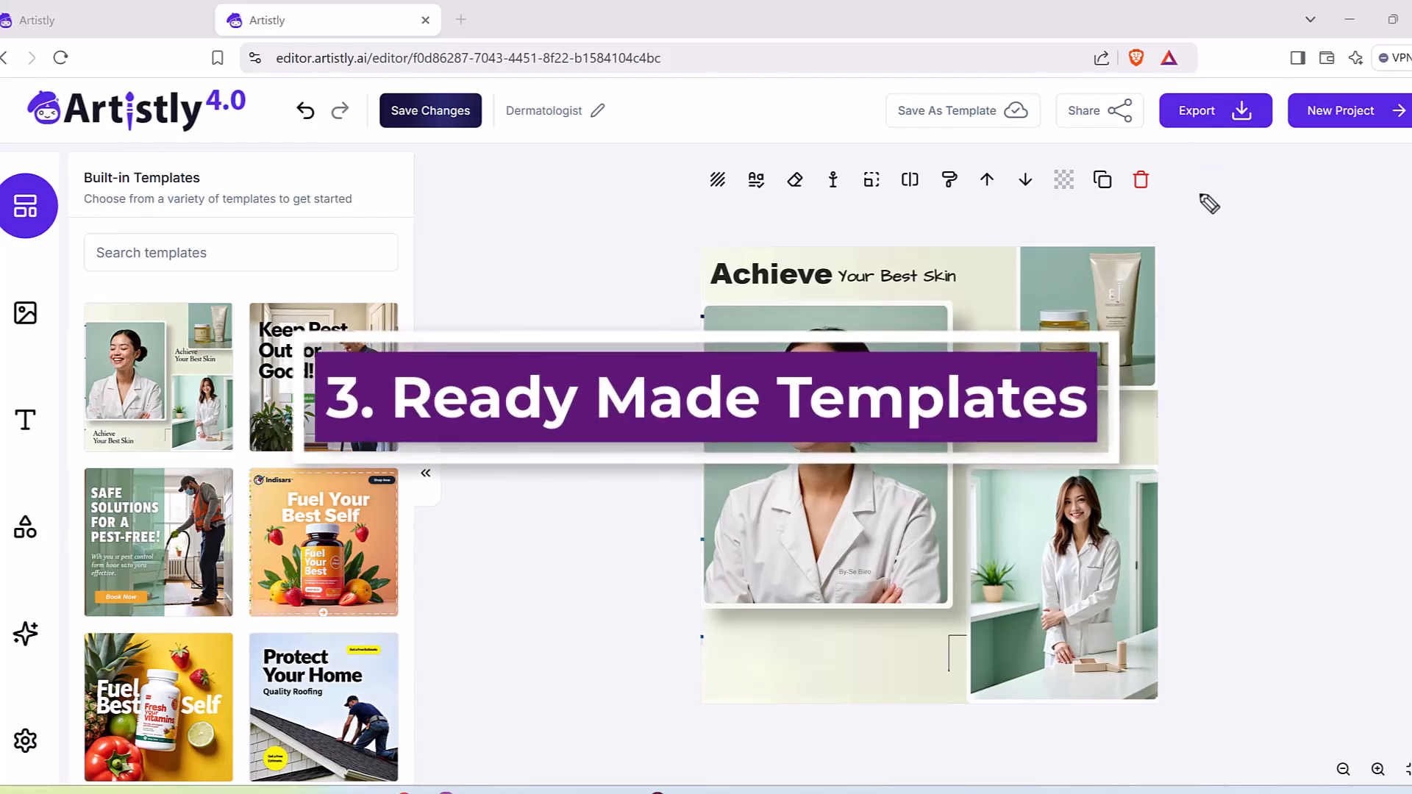
pyautogui.moveTo(1167, 139)
pyautogui.mouseDown()
pyautogui.moveTo(1271, 135)
pyautogui.moveTo(1269, 78)
pyautogui.moveTo(1153, 91)
pyautogui.moveTo(1163, 139)
pyautogui.mouseUp()
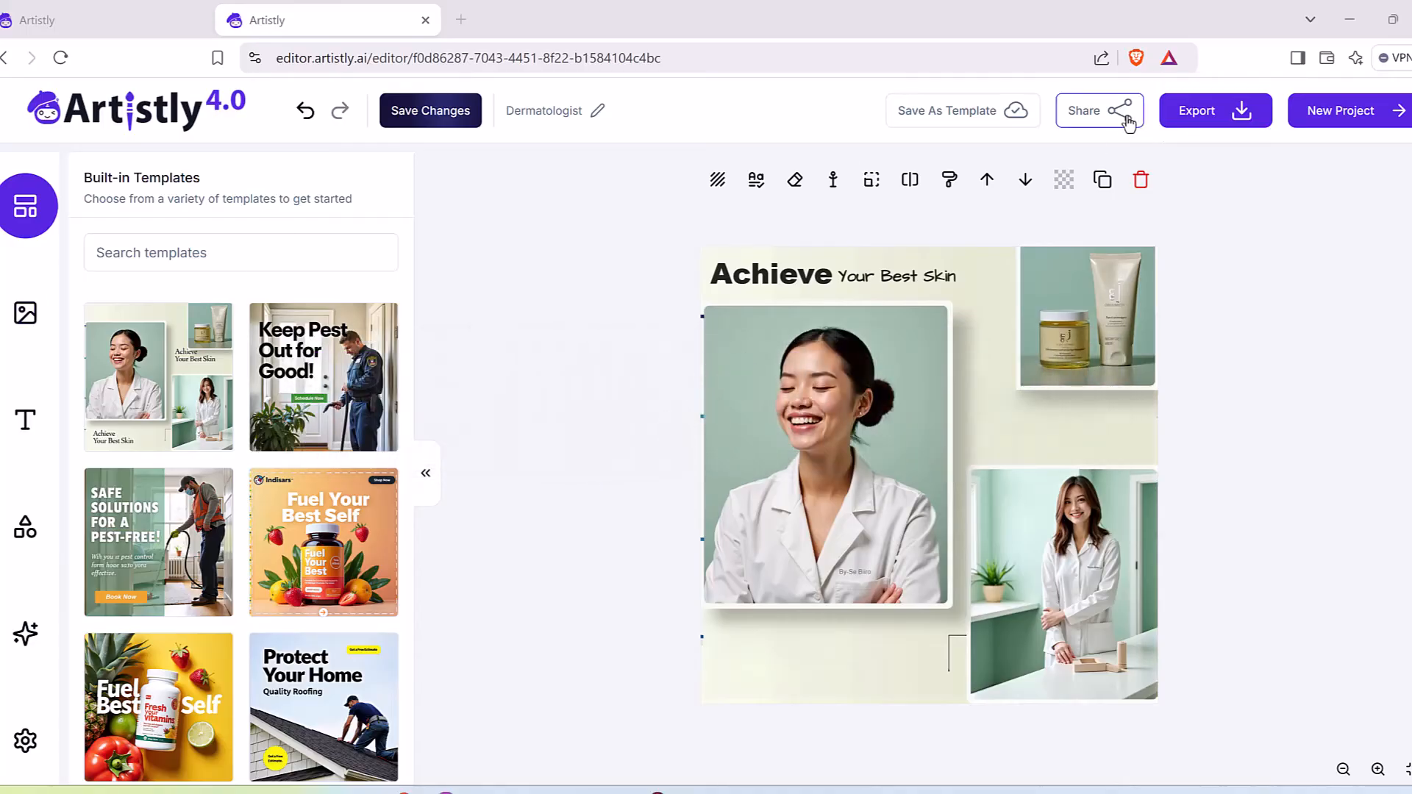
# Look at the public and private sharing options for the template and close them without sharing
pyautogui.click(1120, 117)
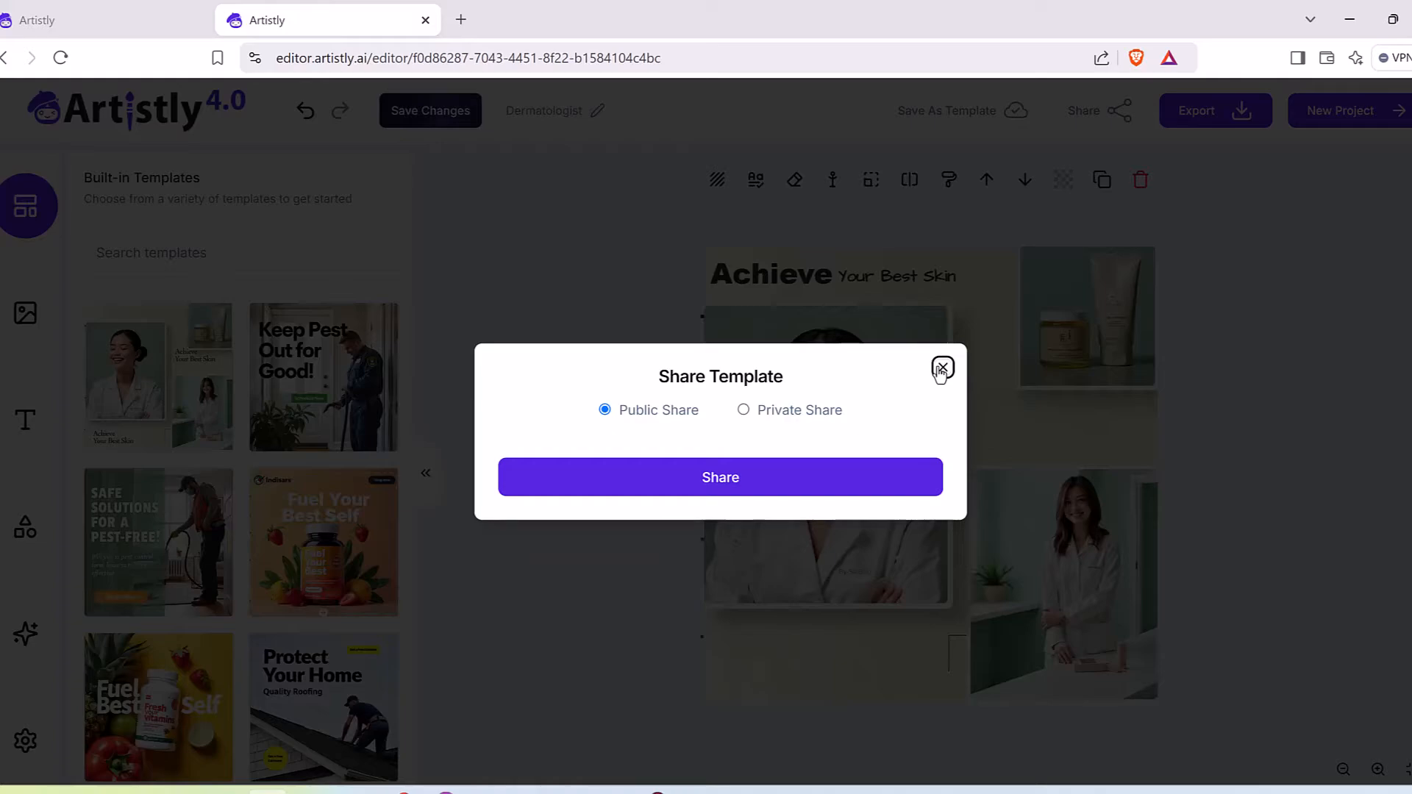
pyautogui.click(942, 368)
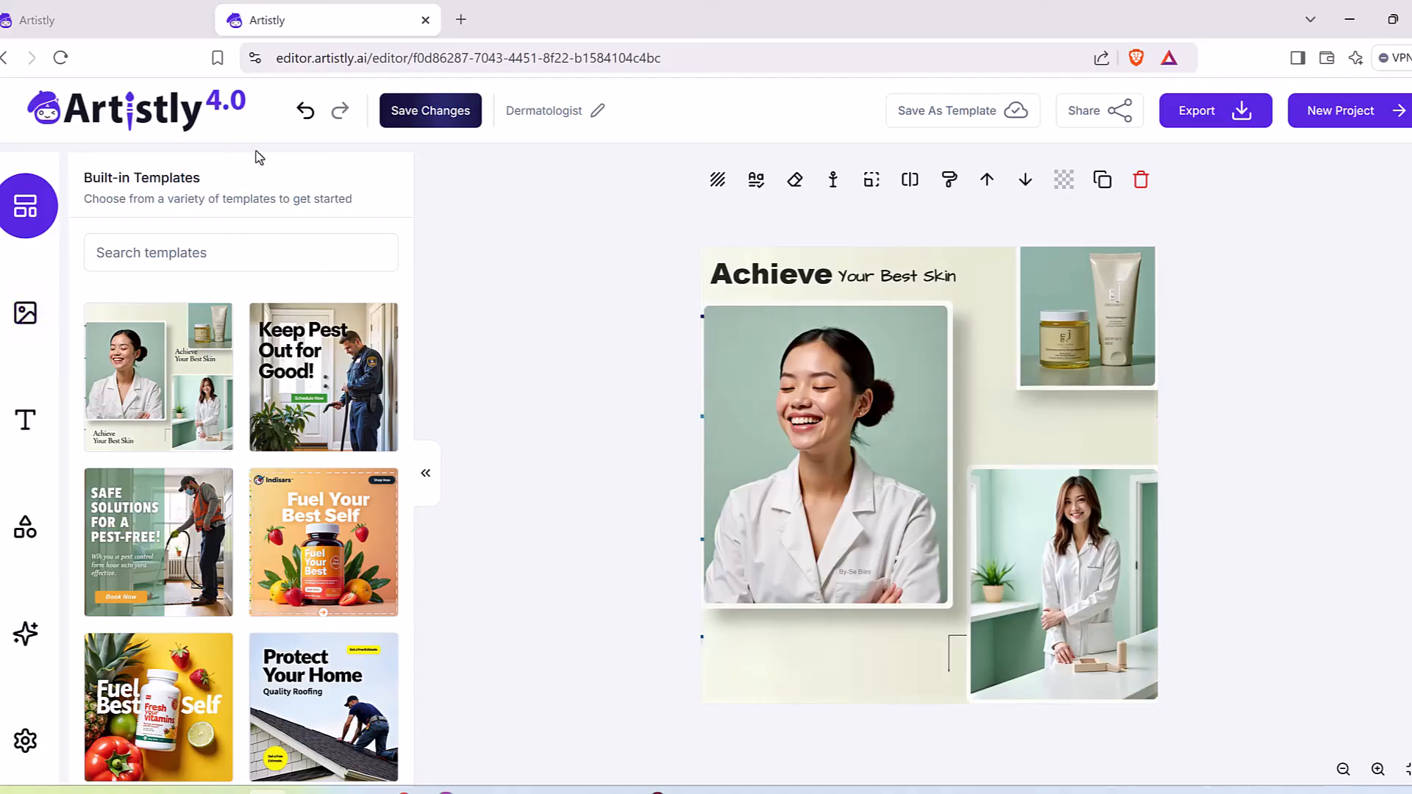
# Look through the project images, text styles, shapes and AI tools offered by the editor
pyautogui.click(26, 313)
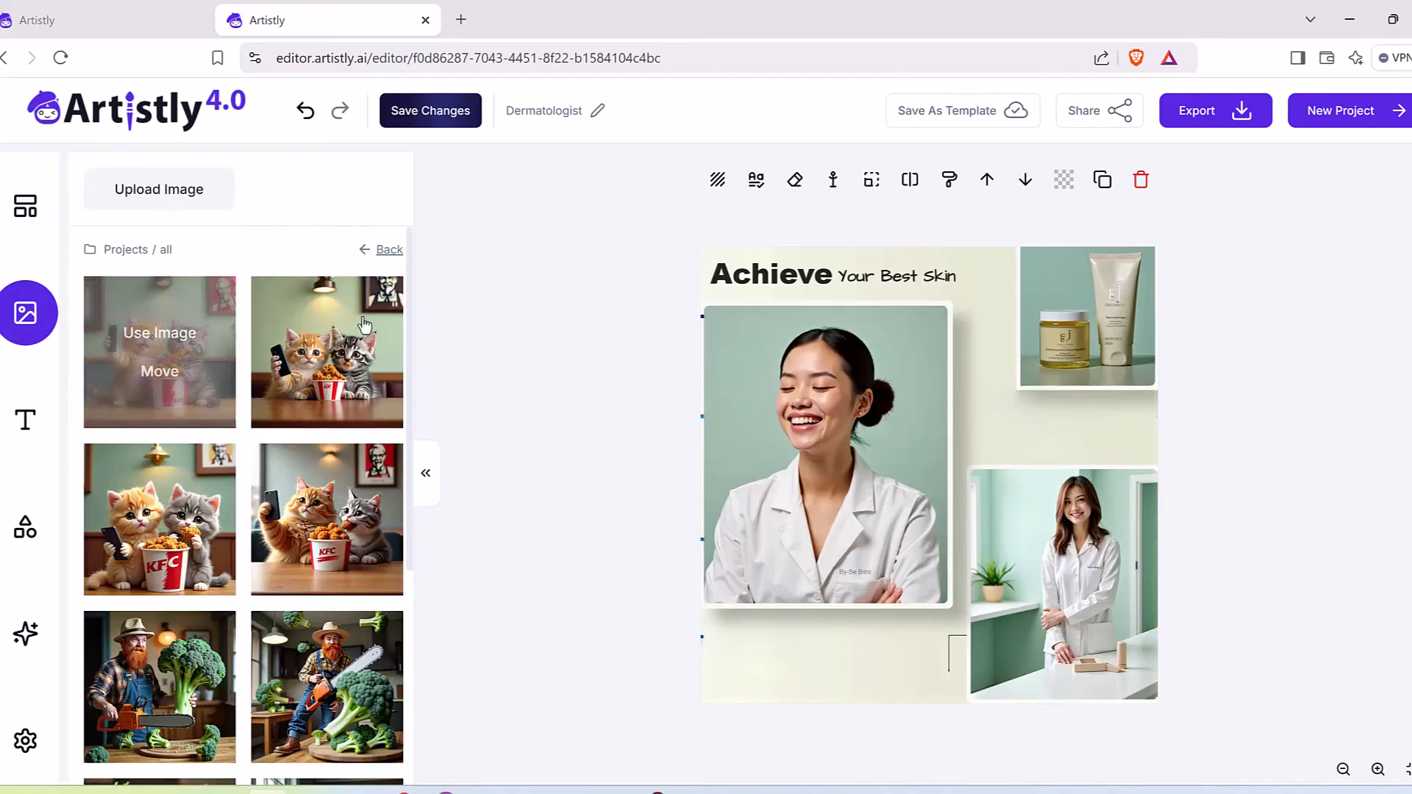
pyautogui.click(25, 419)
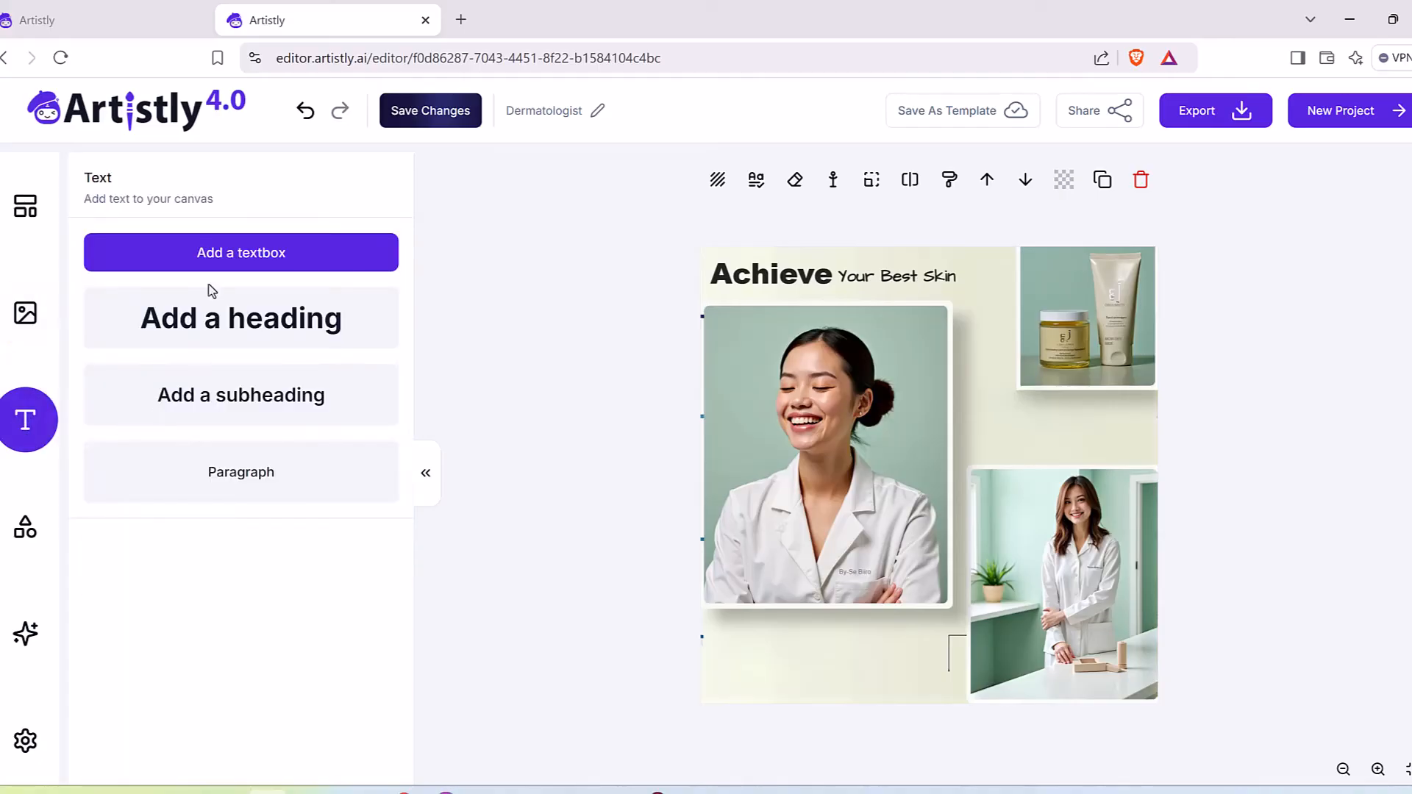
pyautogui.click(25, 527)
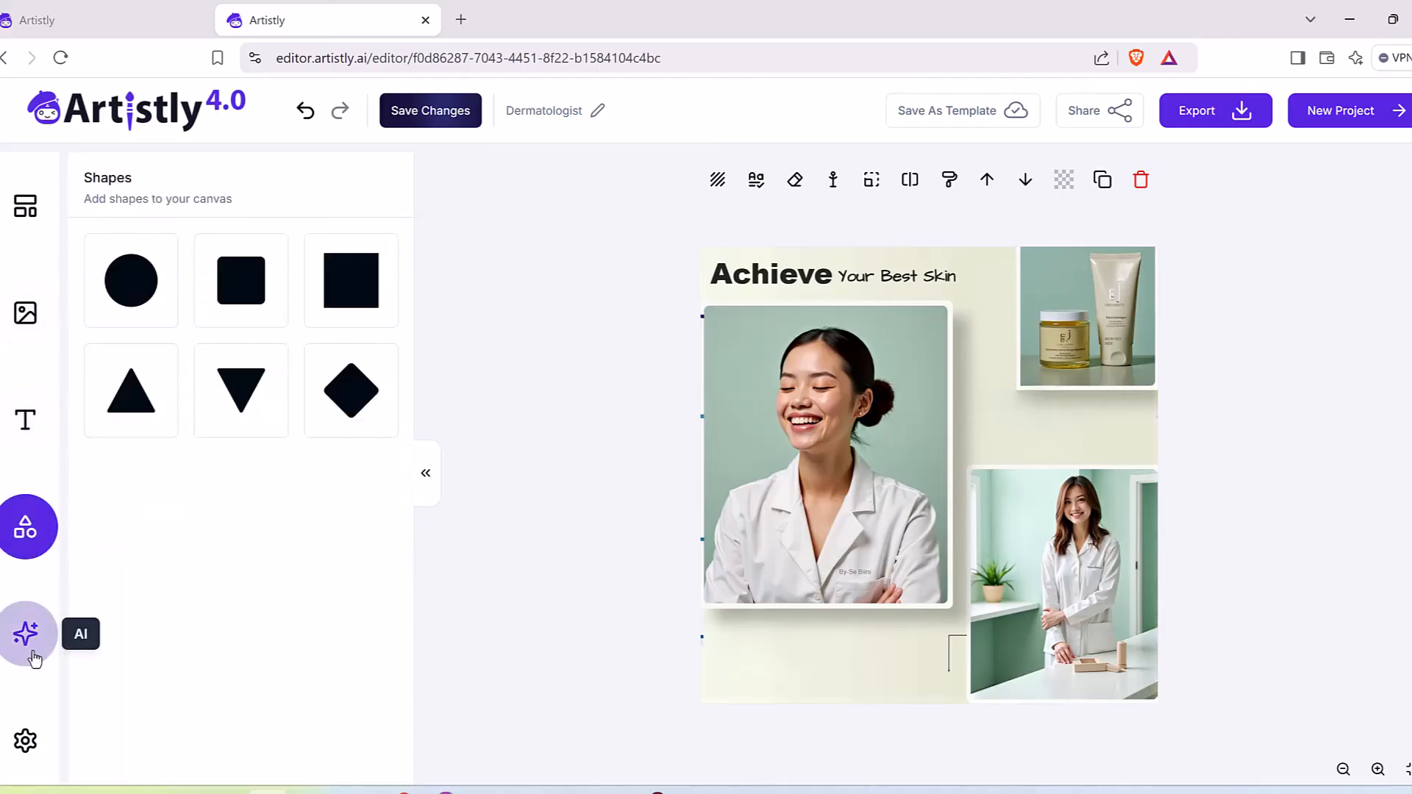
pyautogui.click(29, 647)
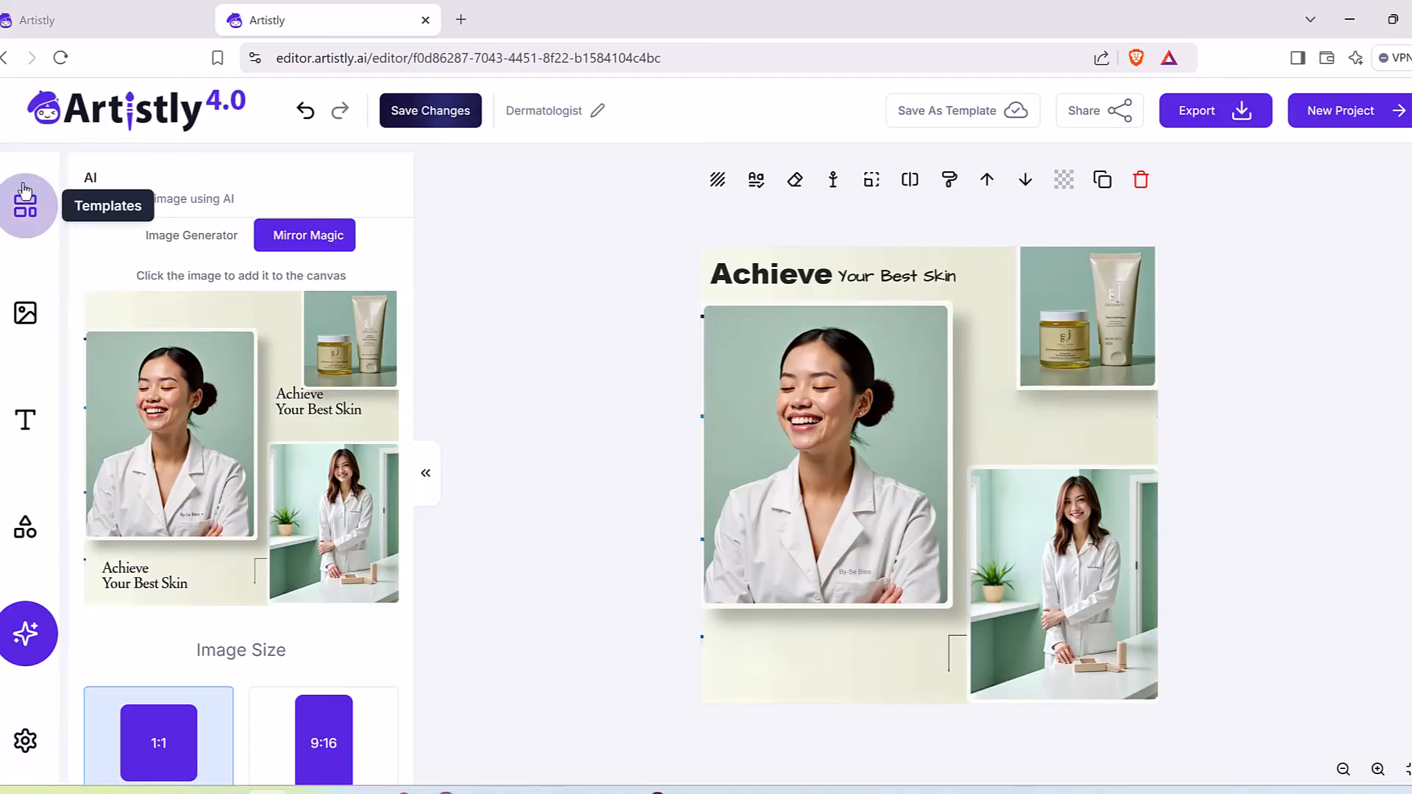
# Browse the built-in templates across several pages to examine the available ready-made designs
pyautogui.click(25, 197)
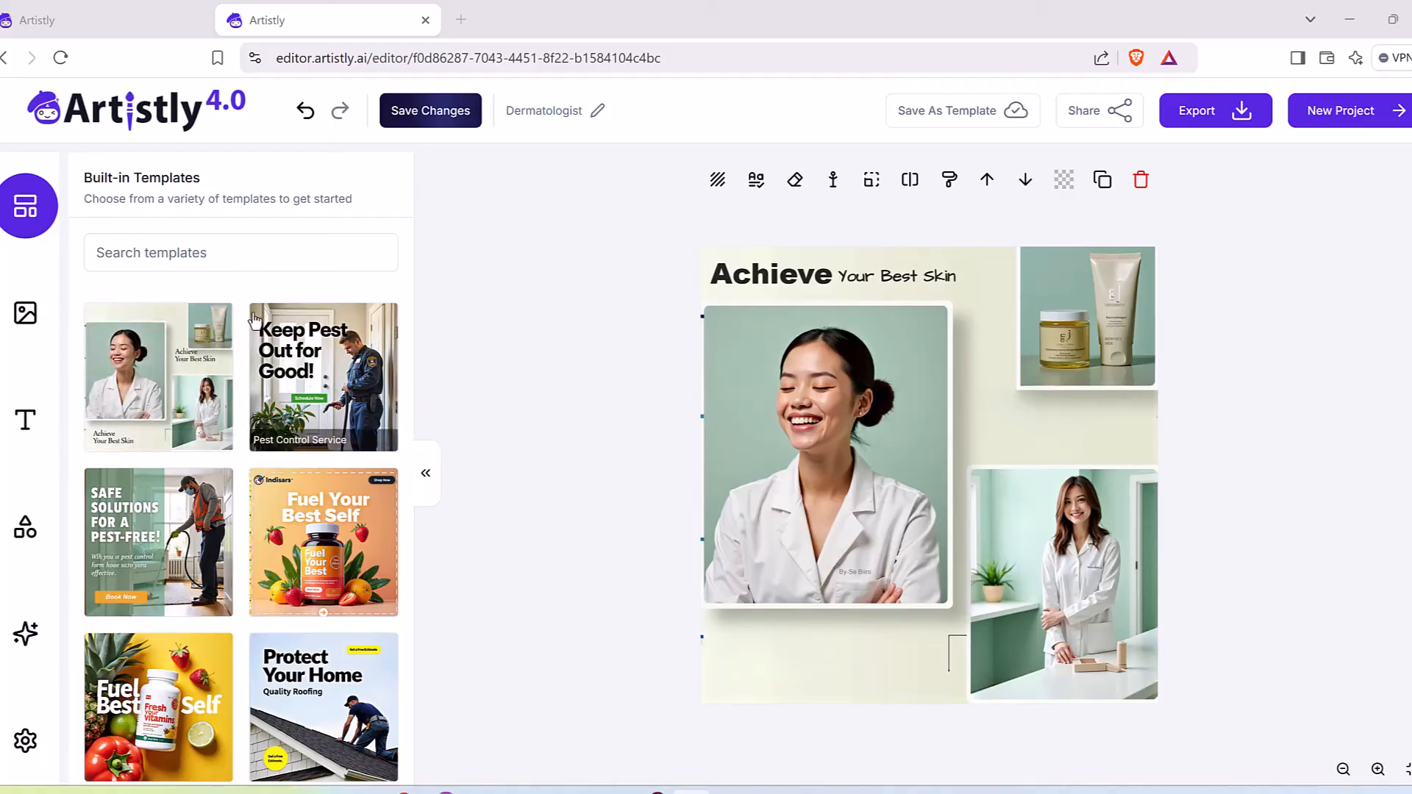
pyautogui.scroll(-8, 230, 411)
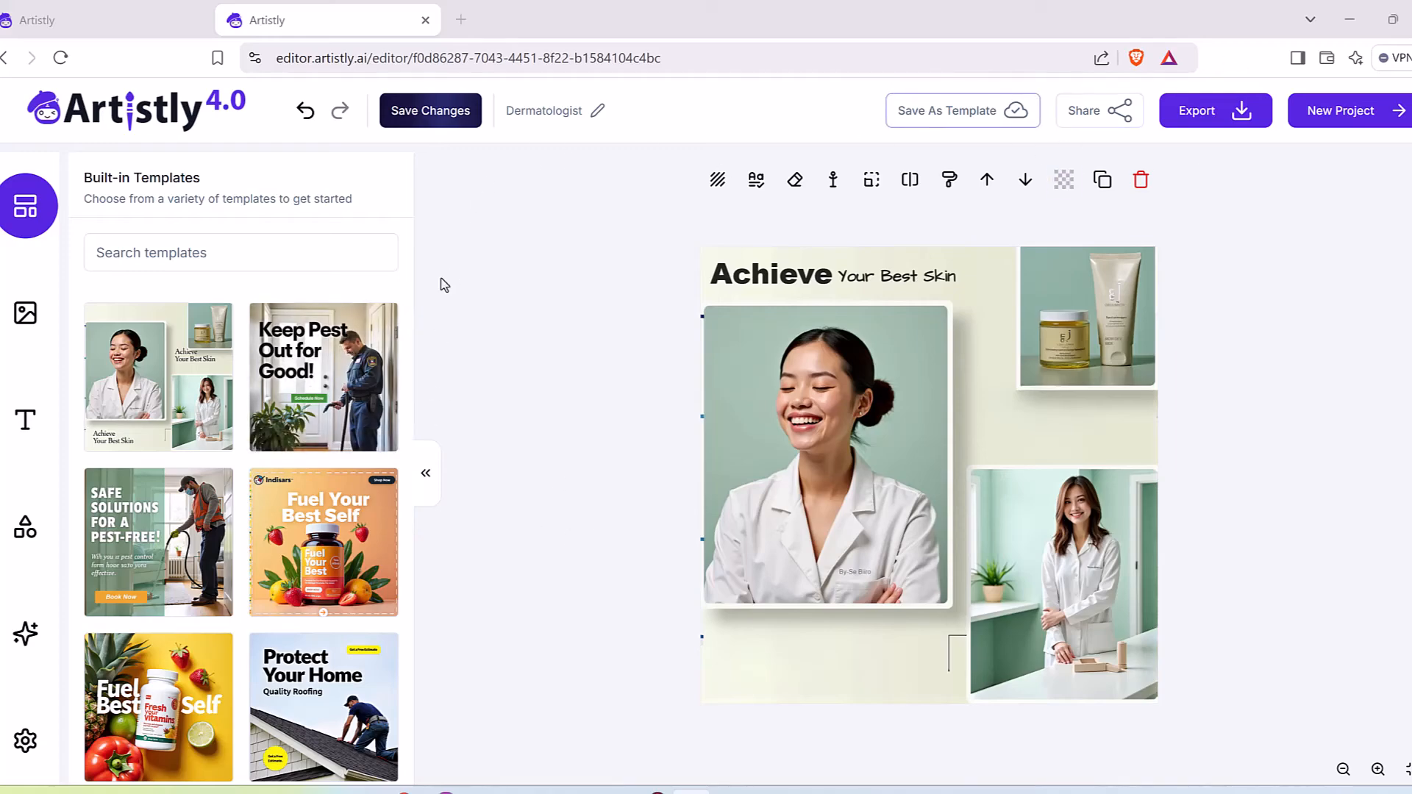
pyautogui.scroll(-7, 316, 659)
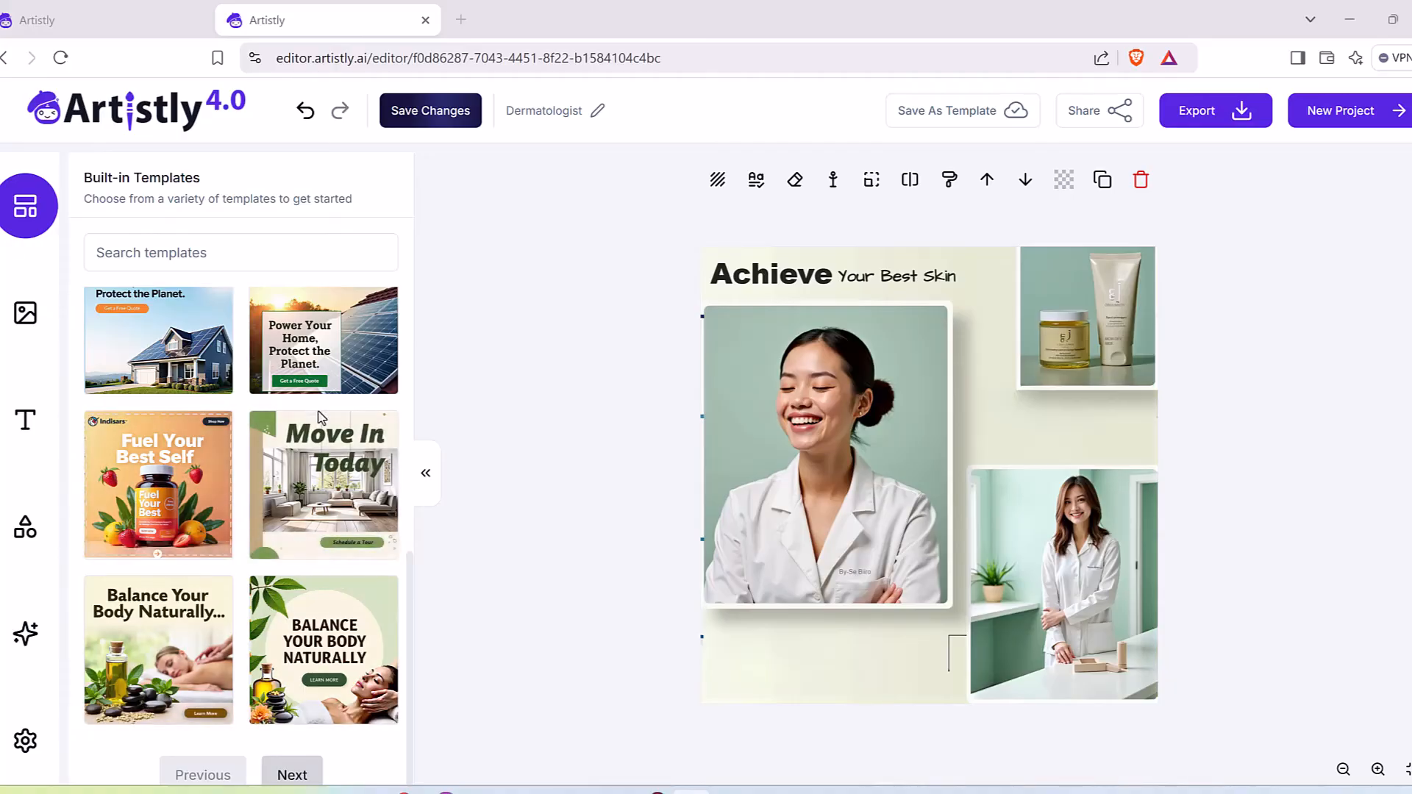
pyautogui.click(294, 772)
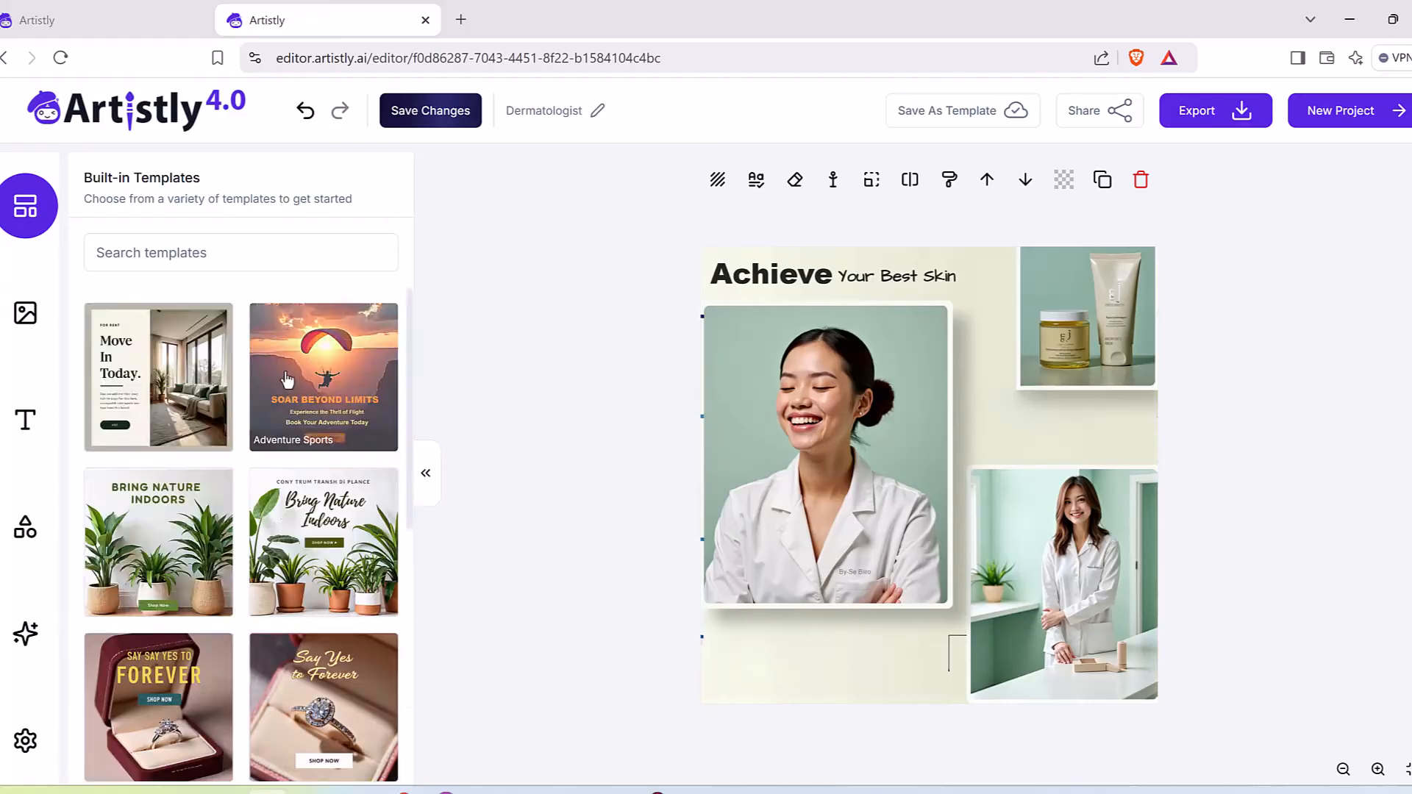
pyautogui.scroll(-5, 287, 378)
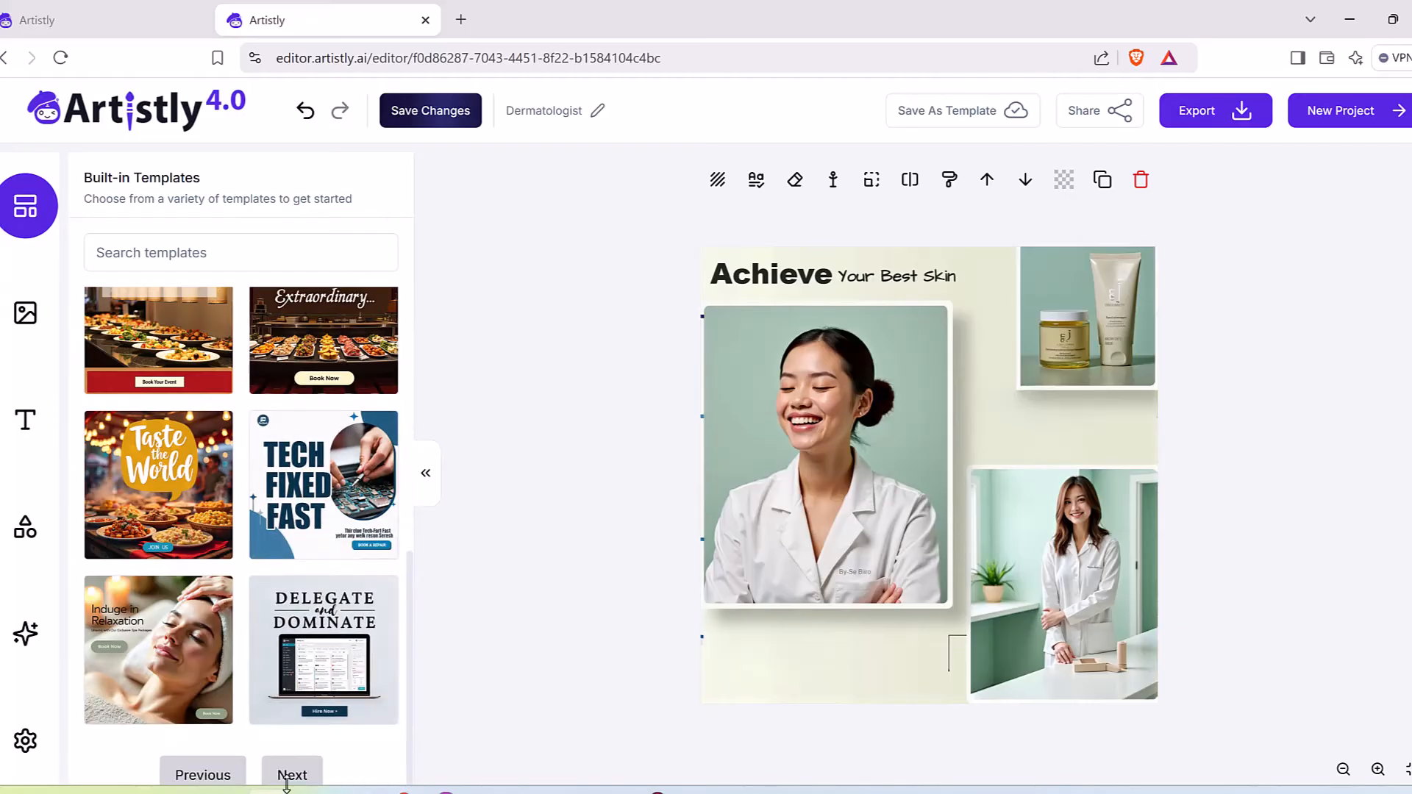
pyautogui.click(292, 775)
pyautogui.scroll(-5, 295, 768)
pyautogui.click(291, 766)
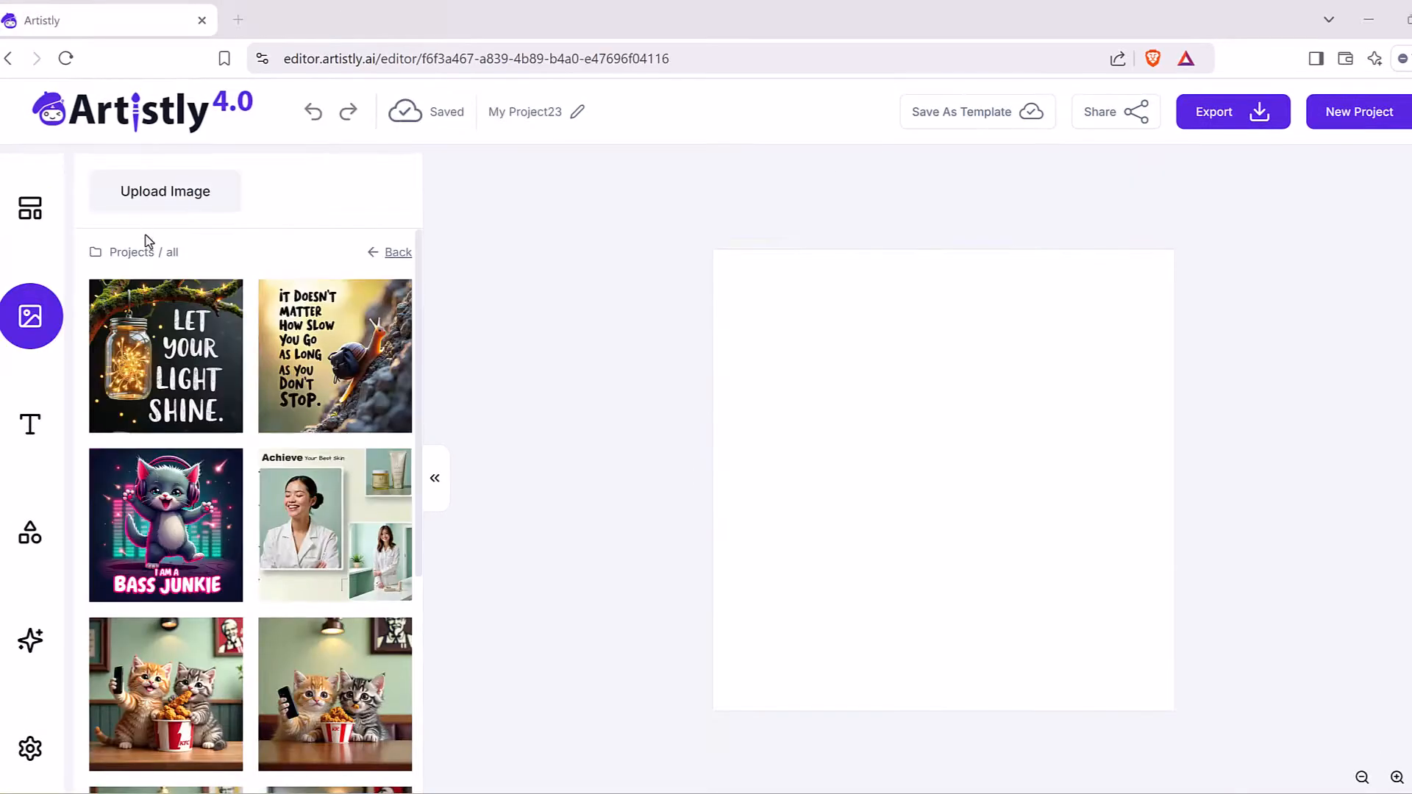
# Place the 'Let Your Light Shine' mason jar image from the project images on the blank canvas
pyautogui.moveTo(211, 318)
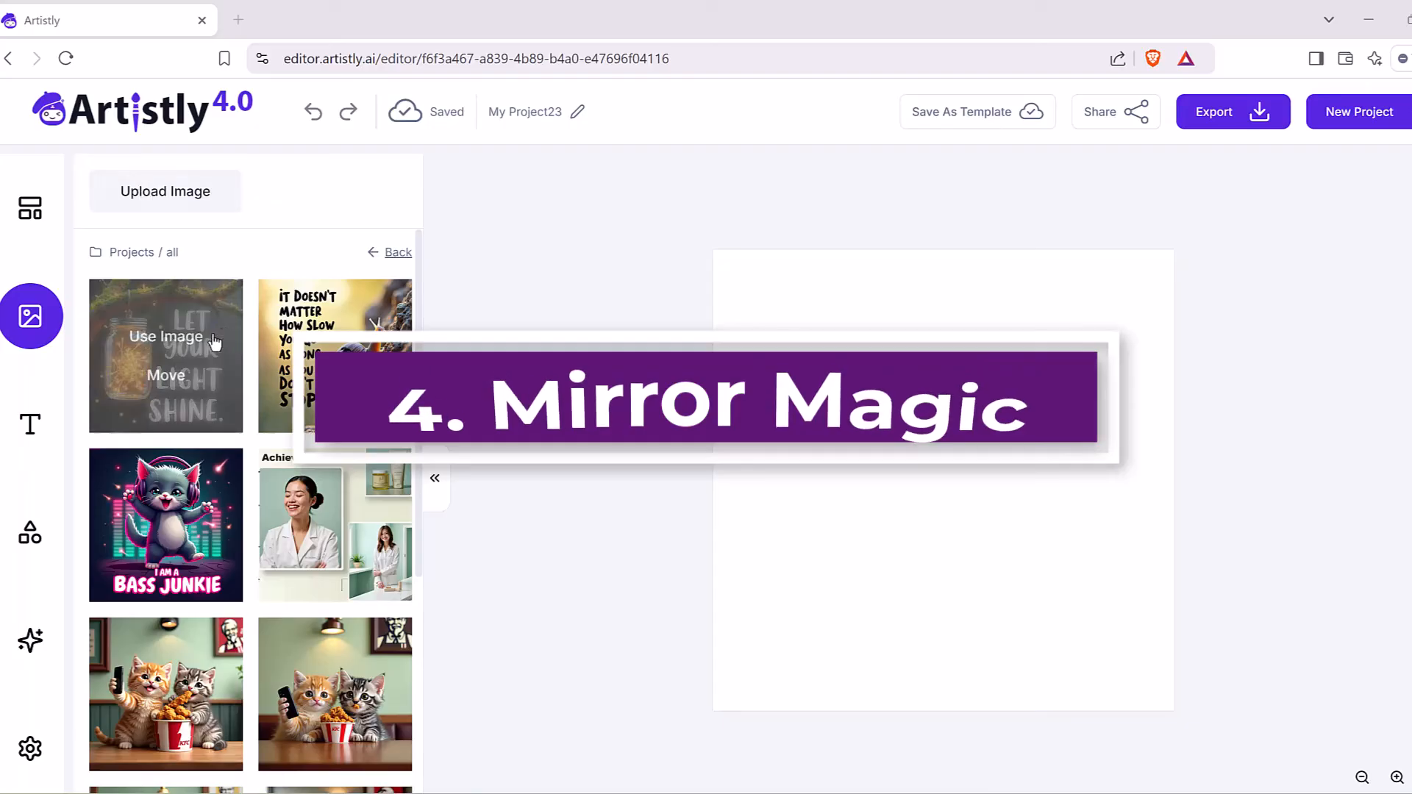
pyautogui.click(195, 340)
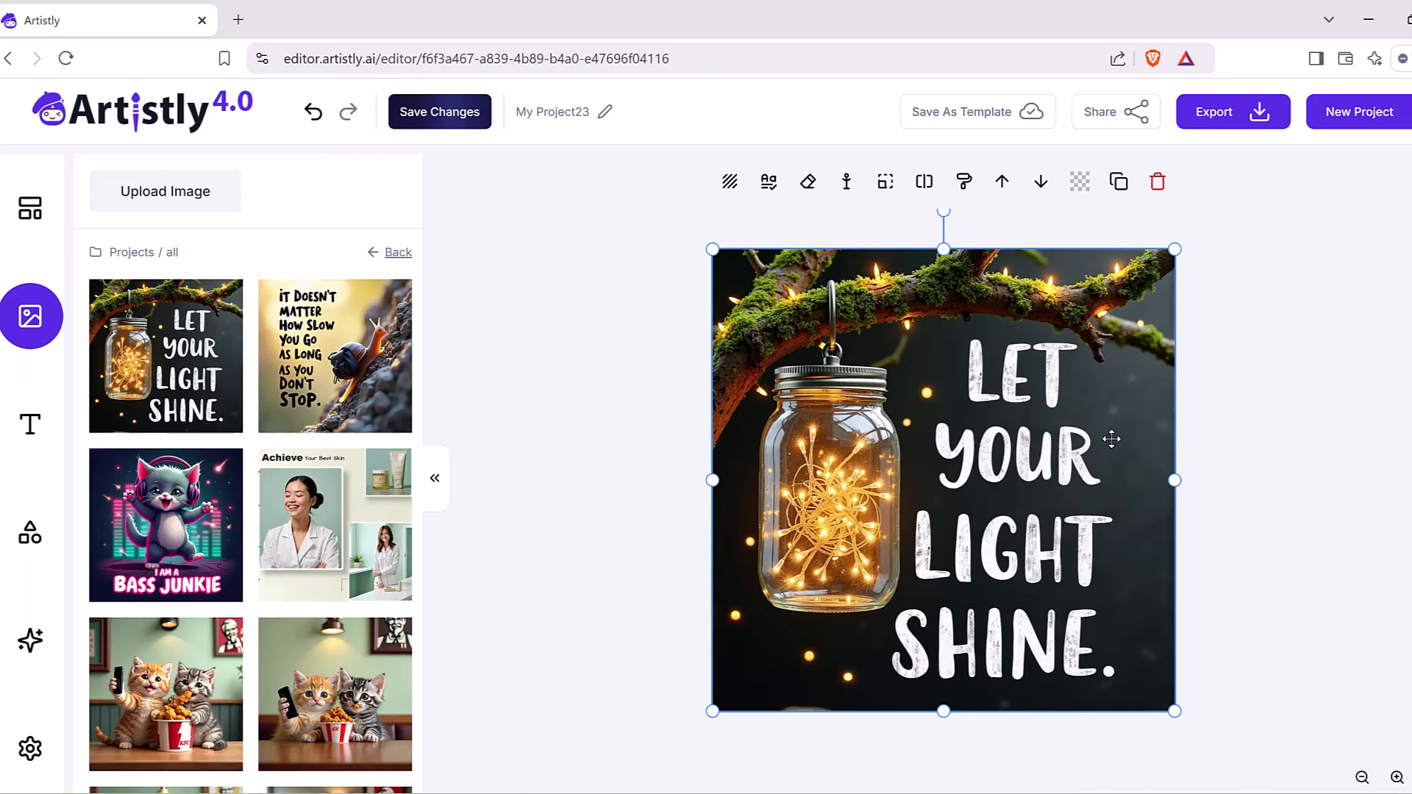
pyautogui.click(661, 433)
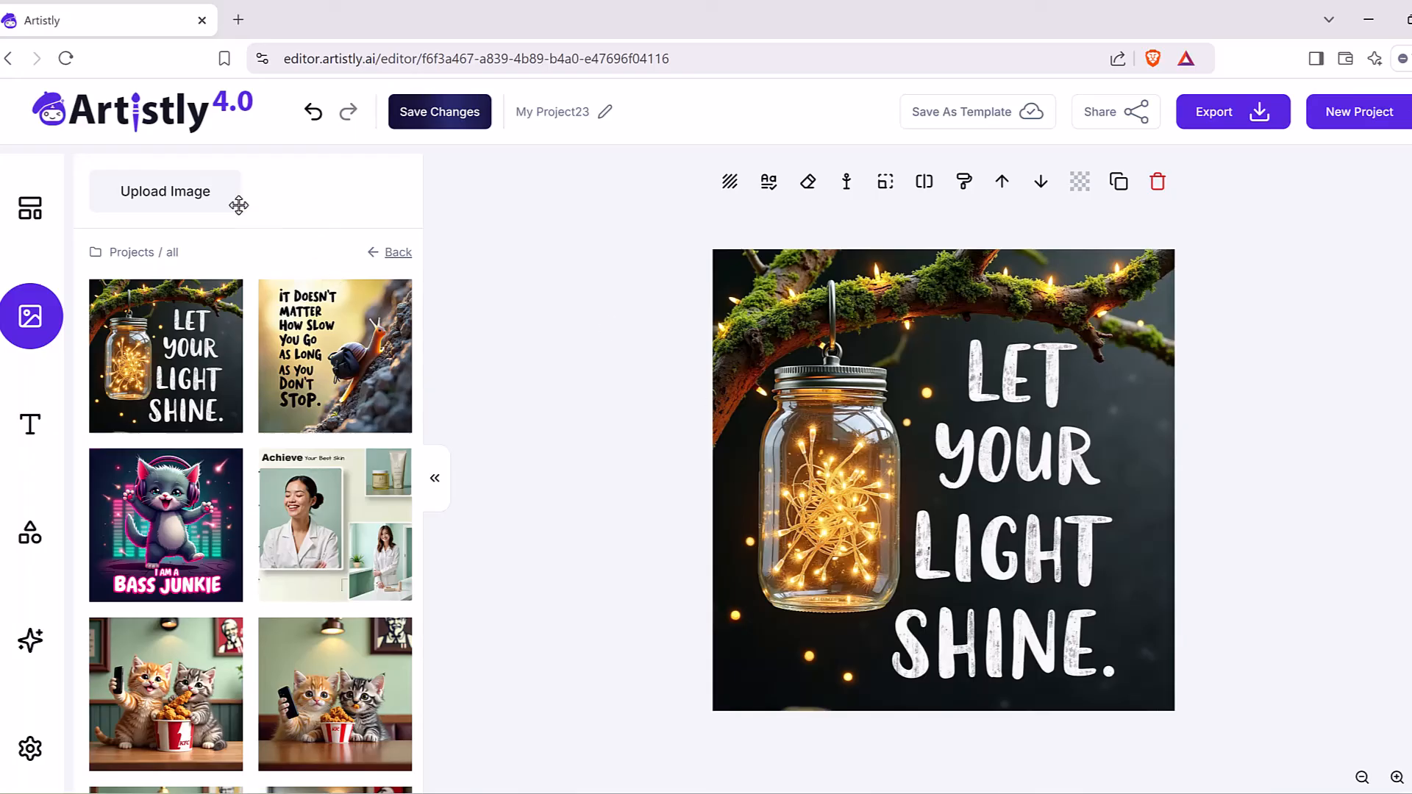
pyautogui.moveTo(322, 249); pyautogui.dragTo(209, 247)
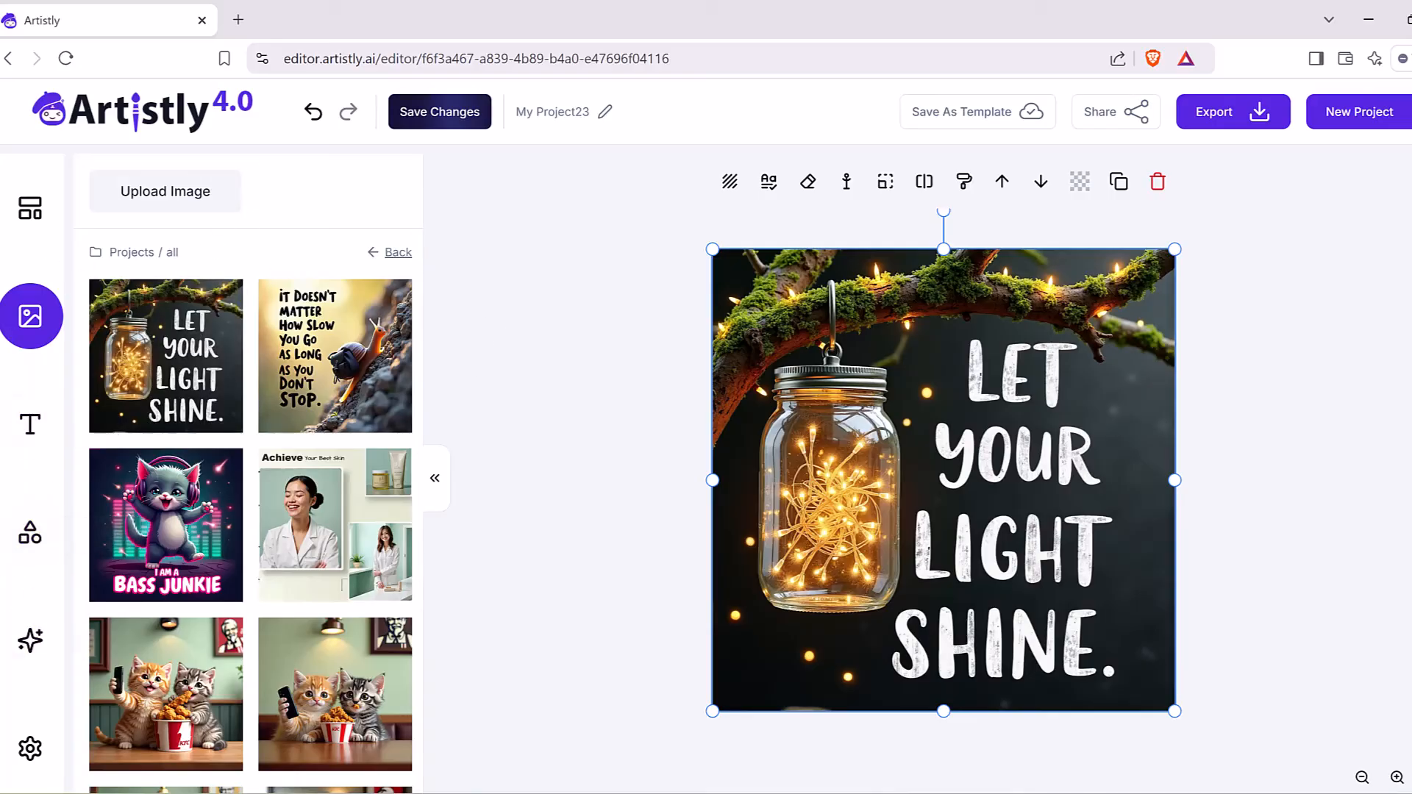
pyautogui.moveTo(62, 656)
pyautogui.mouseDown()
pyautogui.moveTo(16, 618)
pyautogui.moveTo(33, 601)
pyautogui.mouseUp()
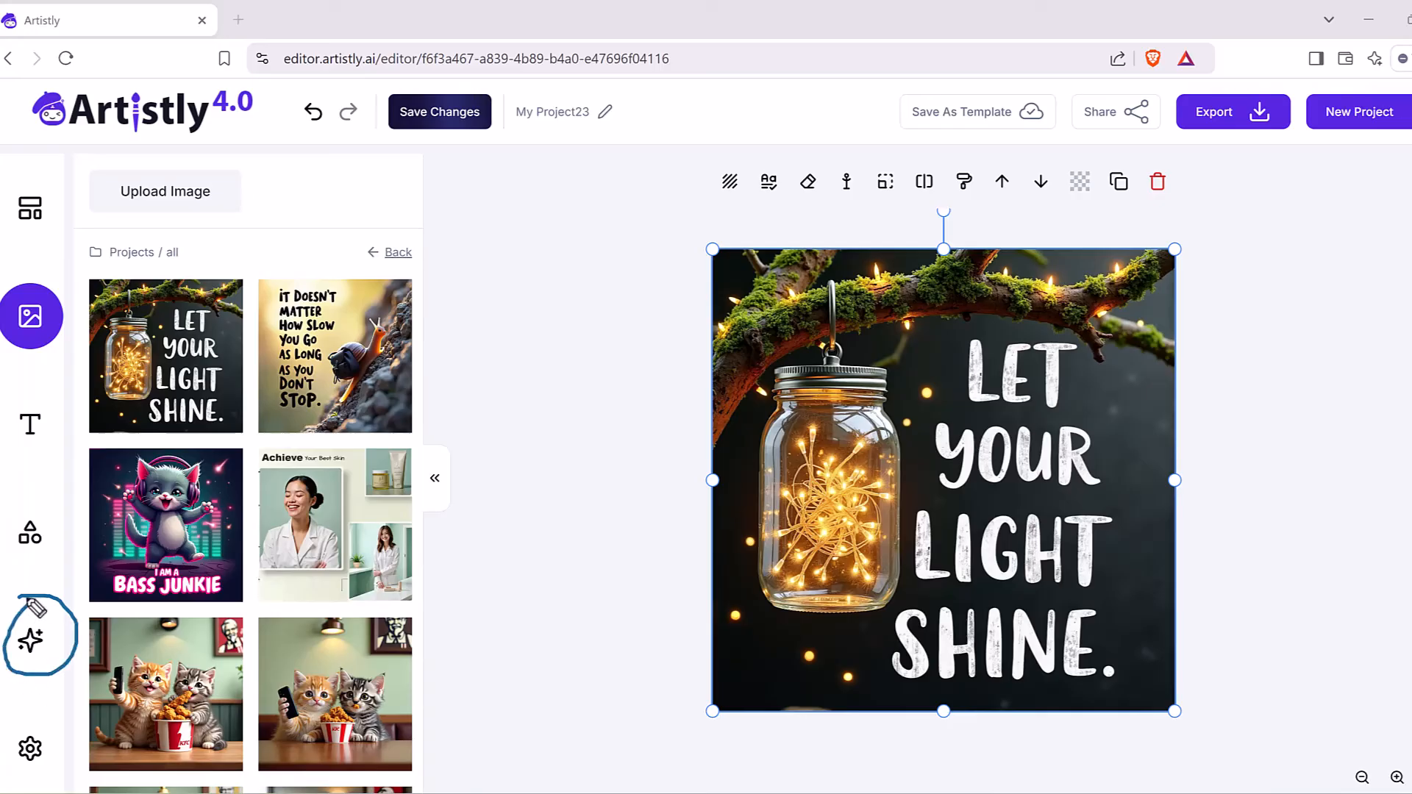
# Use Mirror Magic to generate an image prompt from the 'Let Your Light Shine' mason jar image
pyautogui.click(30, 640)
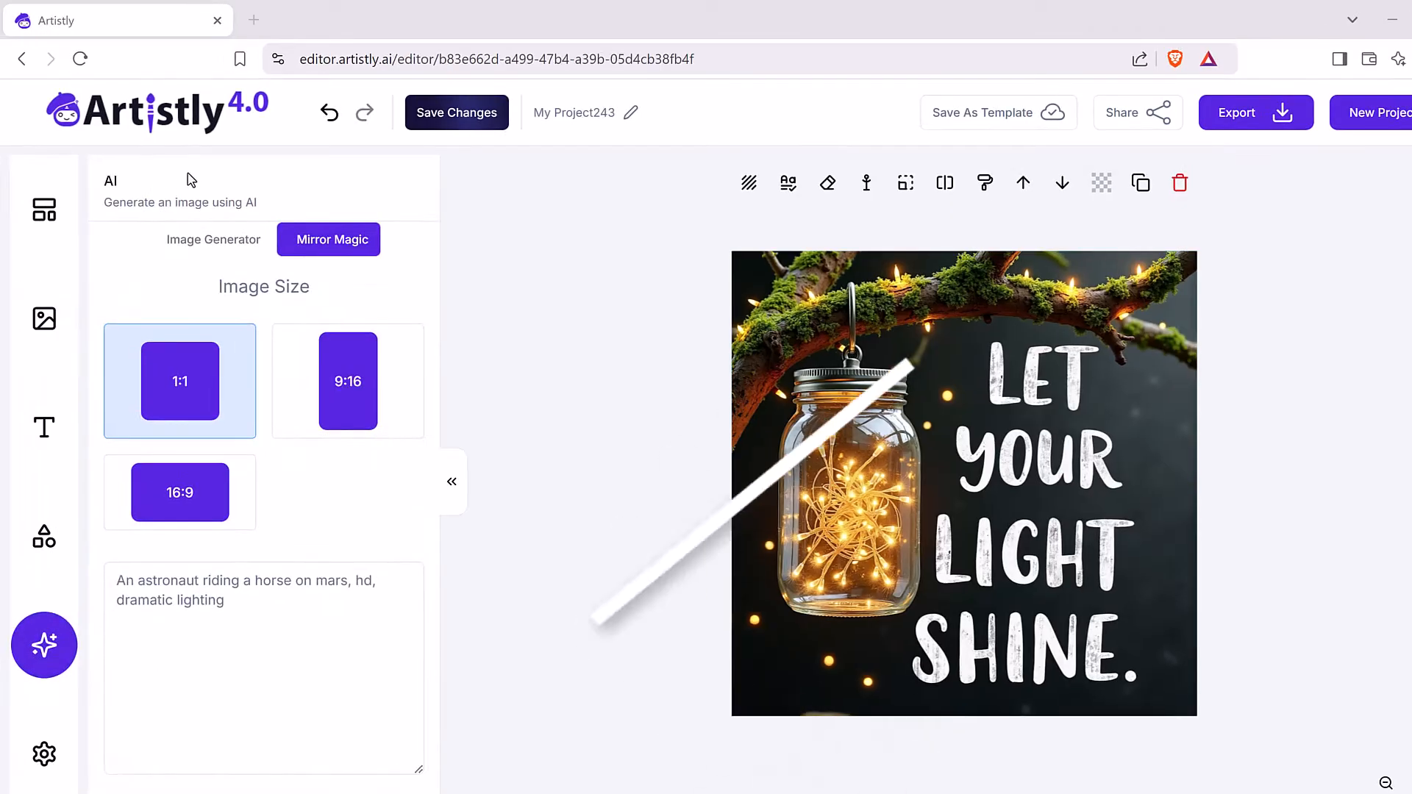
pyautogui.click(341, 253)
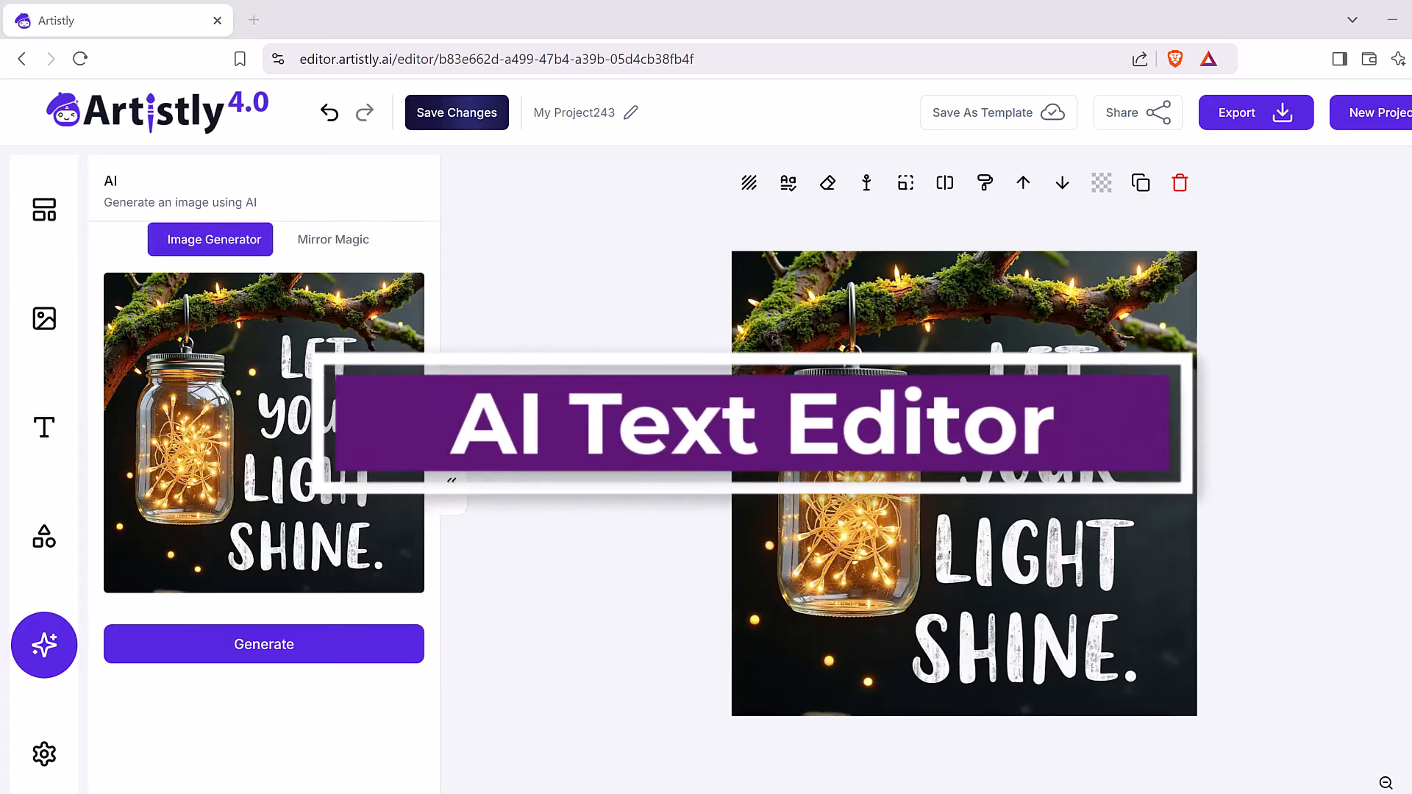
pyautogui.moveTo(136, 263)
pyautogui.mouseDown()
pyautogui.moveTo(95, 268)
pyautogui.moveTo(106, 605)
pyautogui.moveTo(418, 612)
pyautogui.moveTo(487, 242)
pyautogui.moveTo(123, 259)
pyautogui.mouseUp()
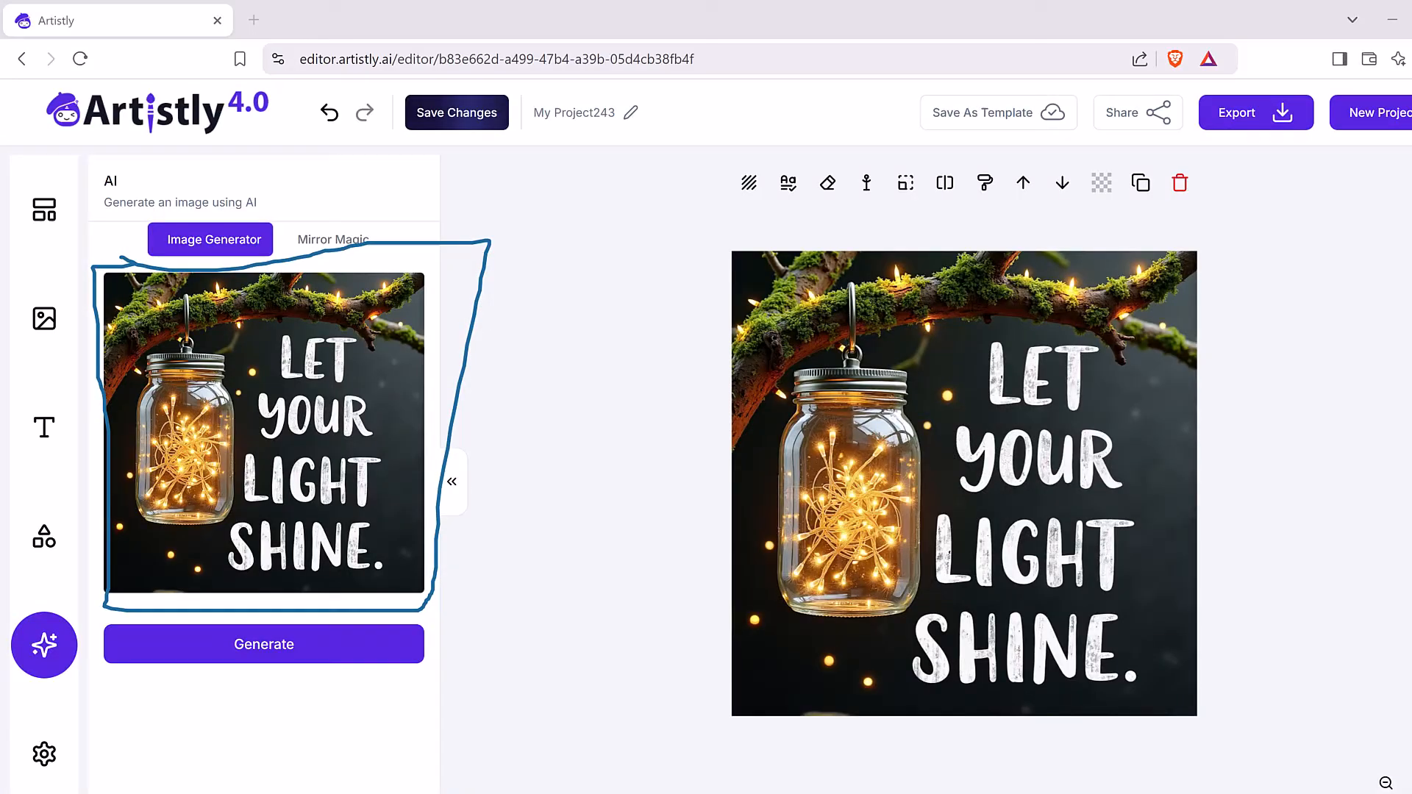
pyautogui.press('Escape')
pyautogui.click(397, 648)
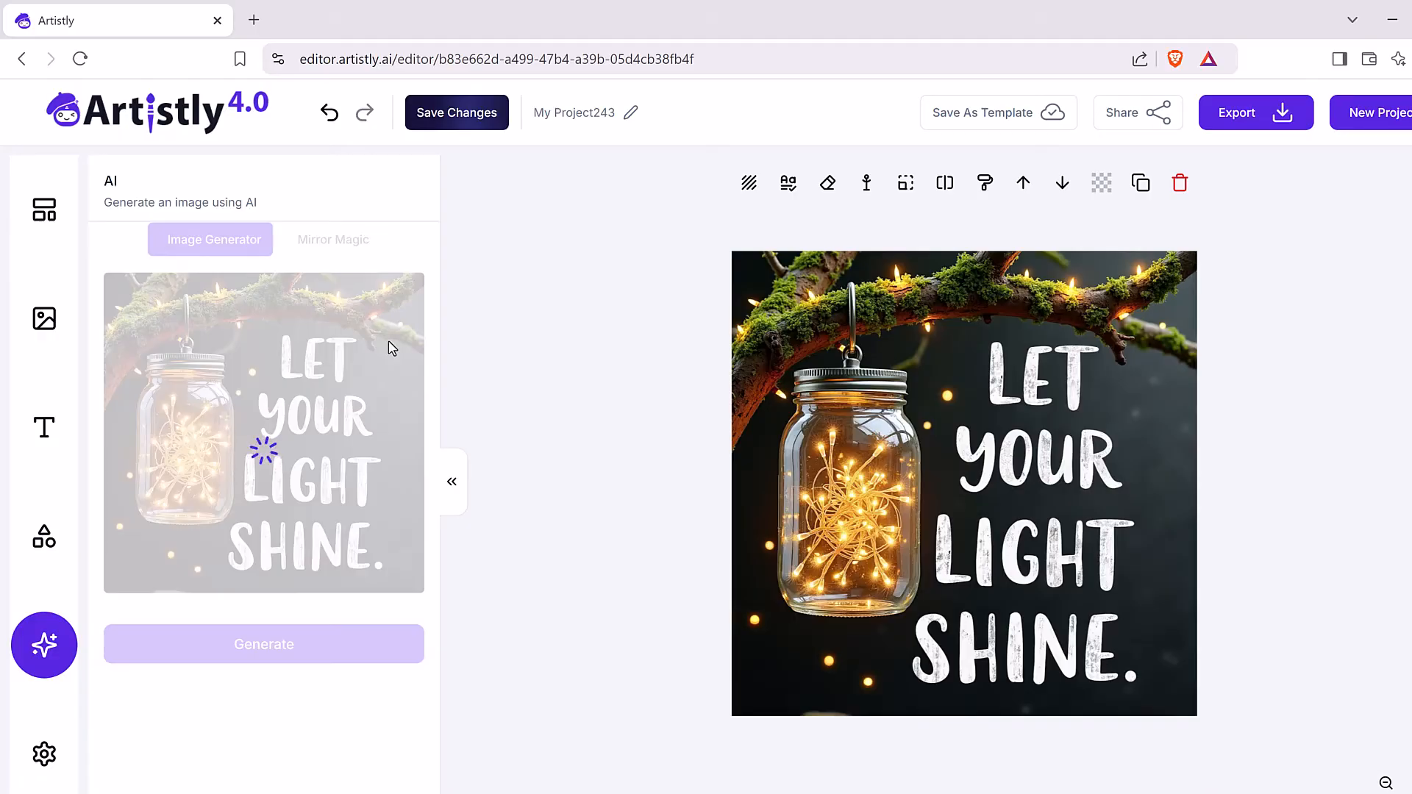
# Show the AI Image Generator and review the prompt written from the mason jar image and the image size options
pyautogui.scroll(-6, 238, 670)
pyautogui.scroll(4, 412, 514)
pyautogui.scroll(2, 414, 530)
pyautogui.click(223, 239)
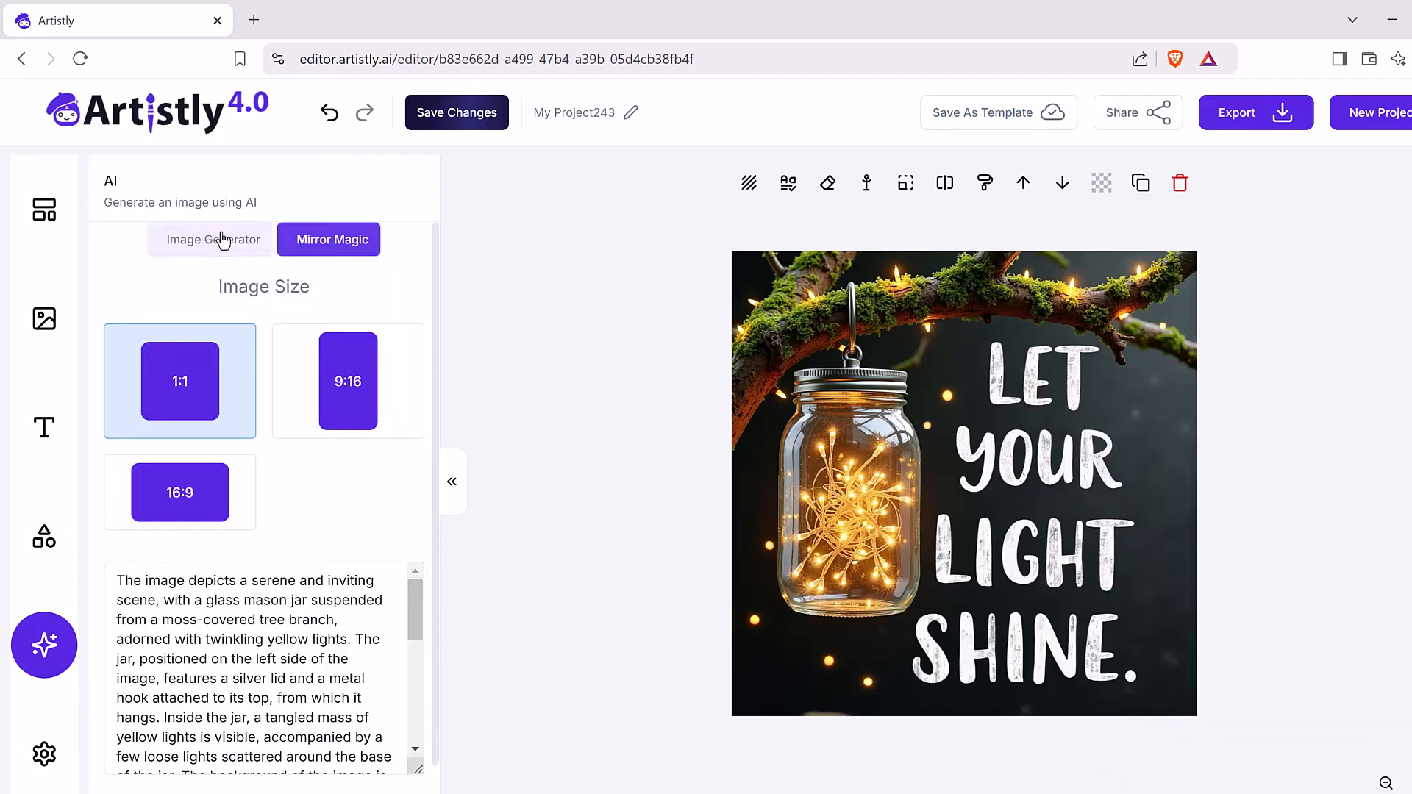
# Replace the quoted phrase in the Mirror Magic prompt with "LIGHT BULB MOMENT" and generate the image at 1:1 size
pyautogui.scroll(-1, 428, 488)
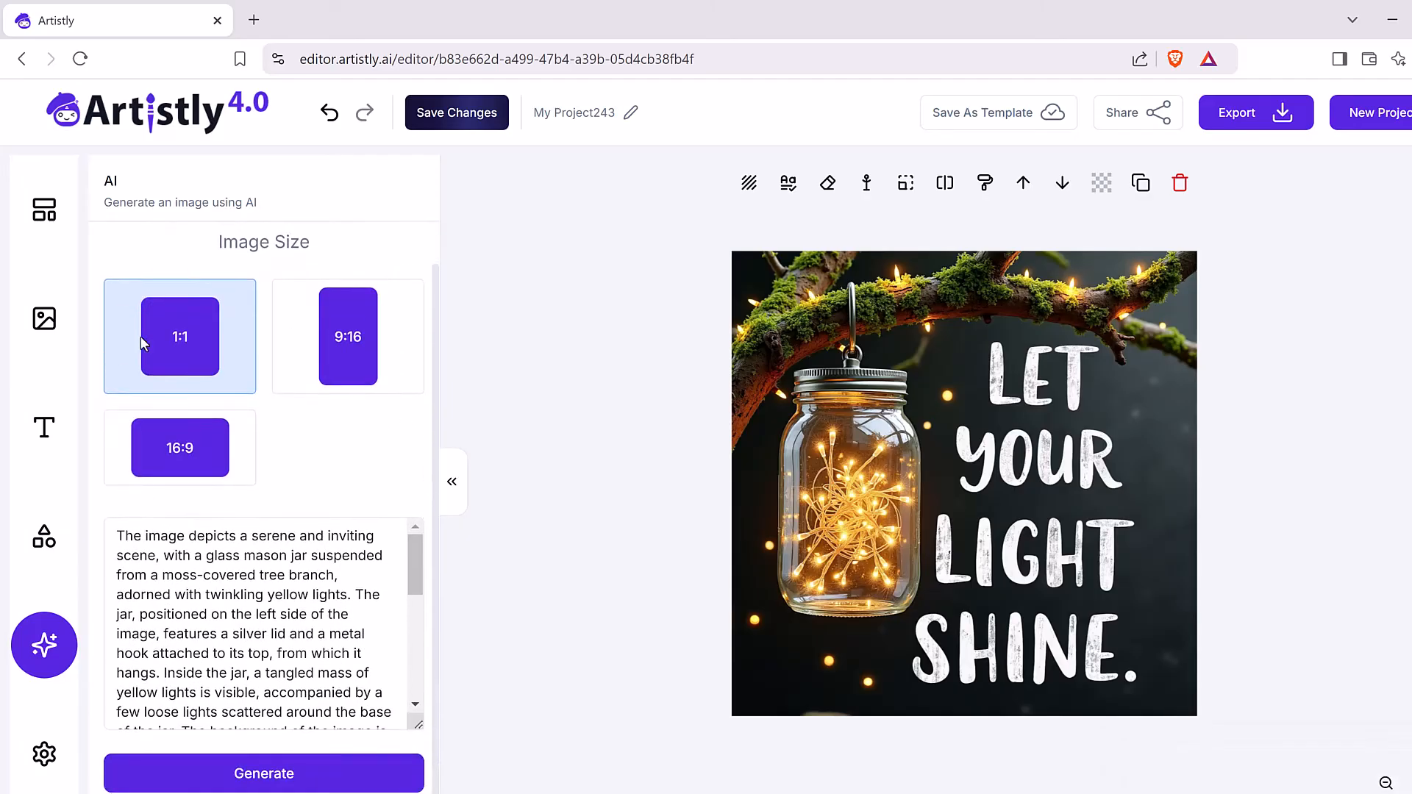
pyautogui.scroll(-6, 293, 594)
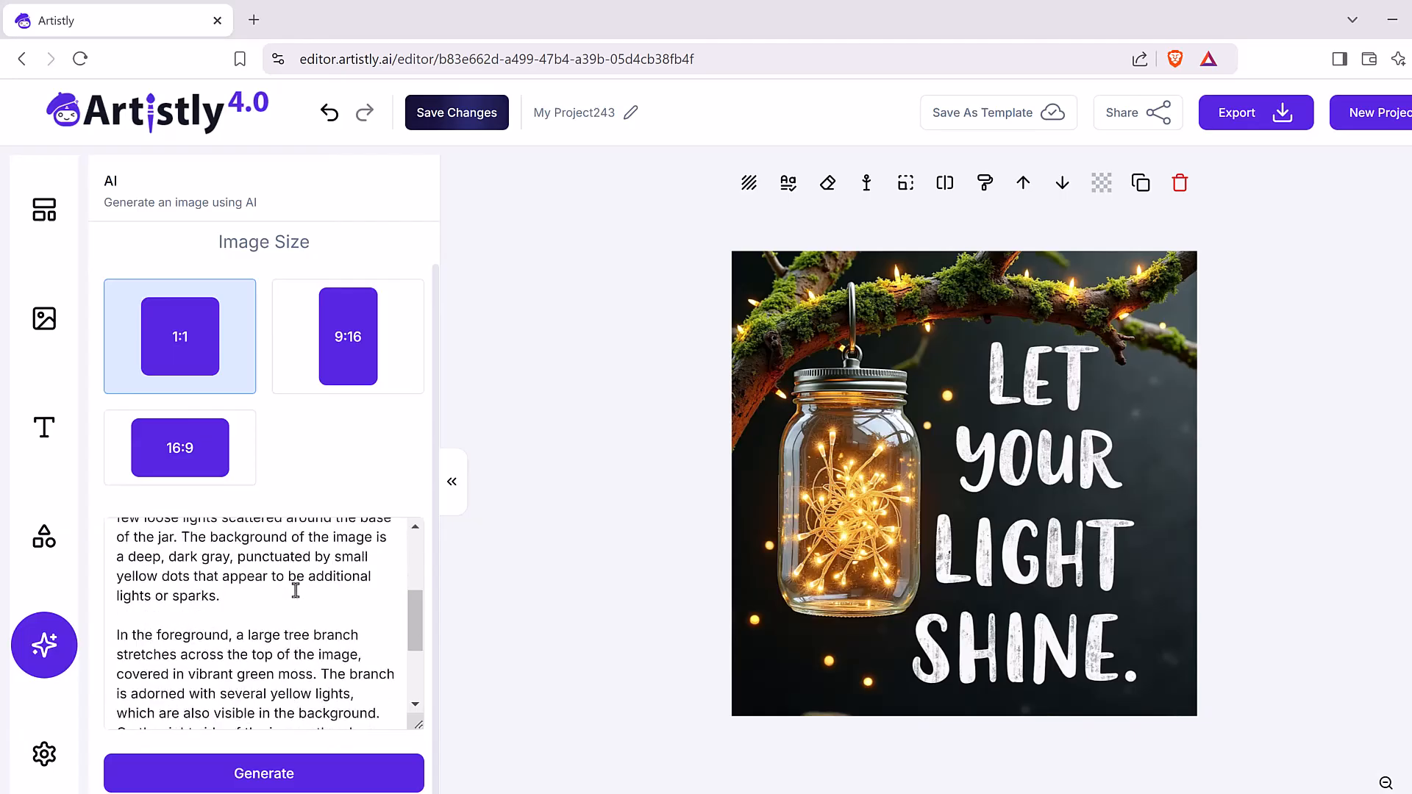
pyautogui.click(249, 595)
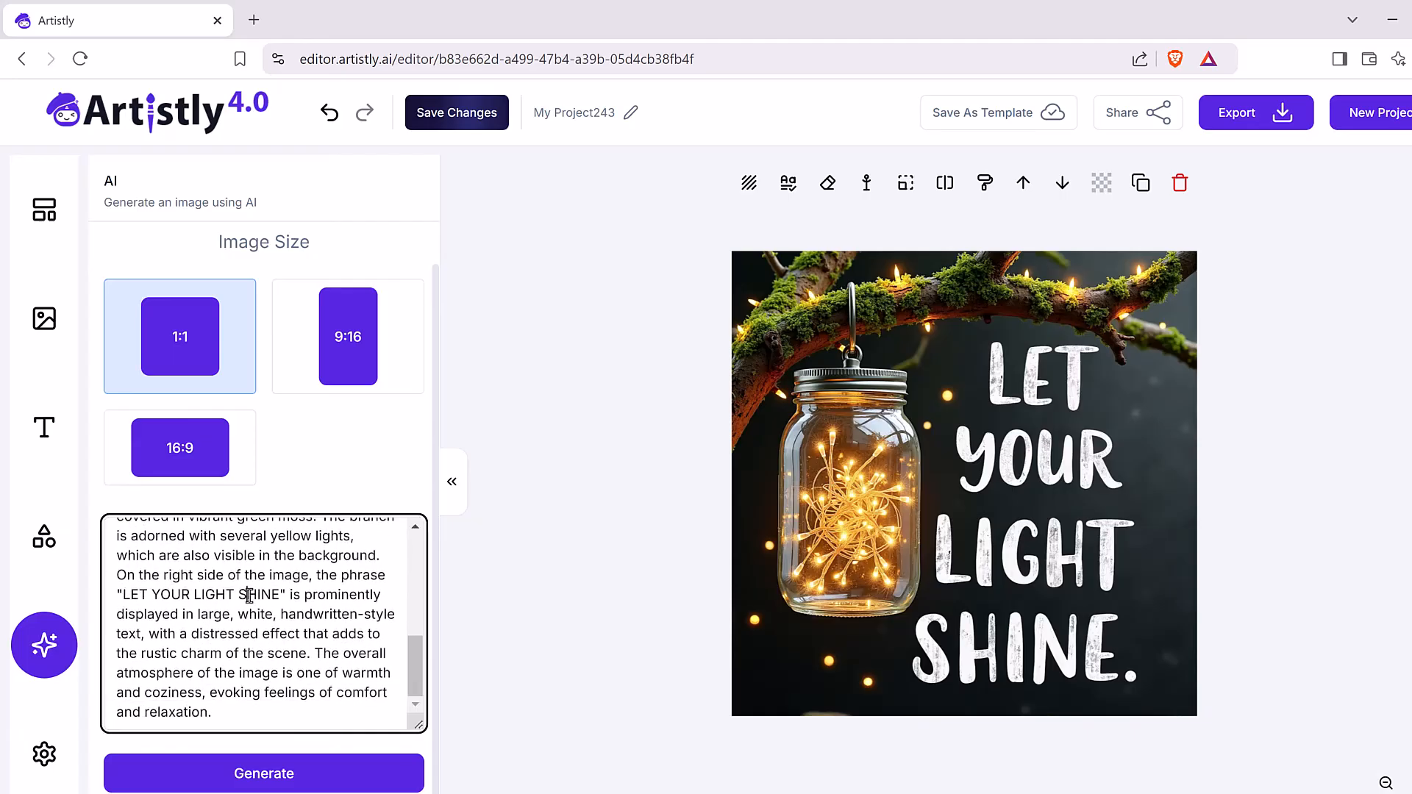
pyautogui.moveTo(277, 594); pyautogui.dragTo(127, 597)
pyautogui.write('LIGHT BULB MO')
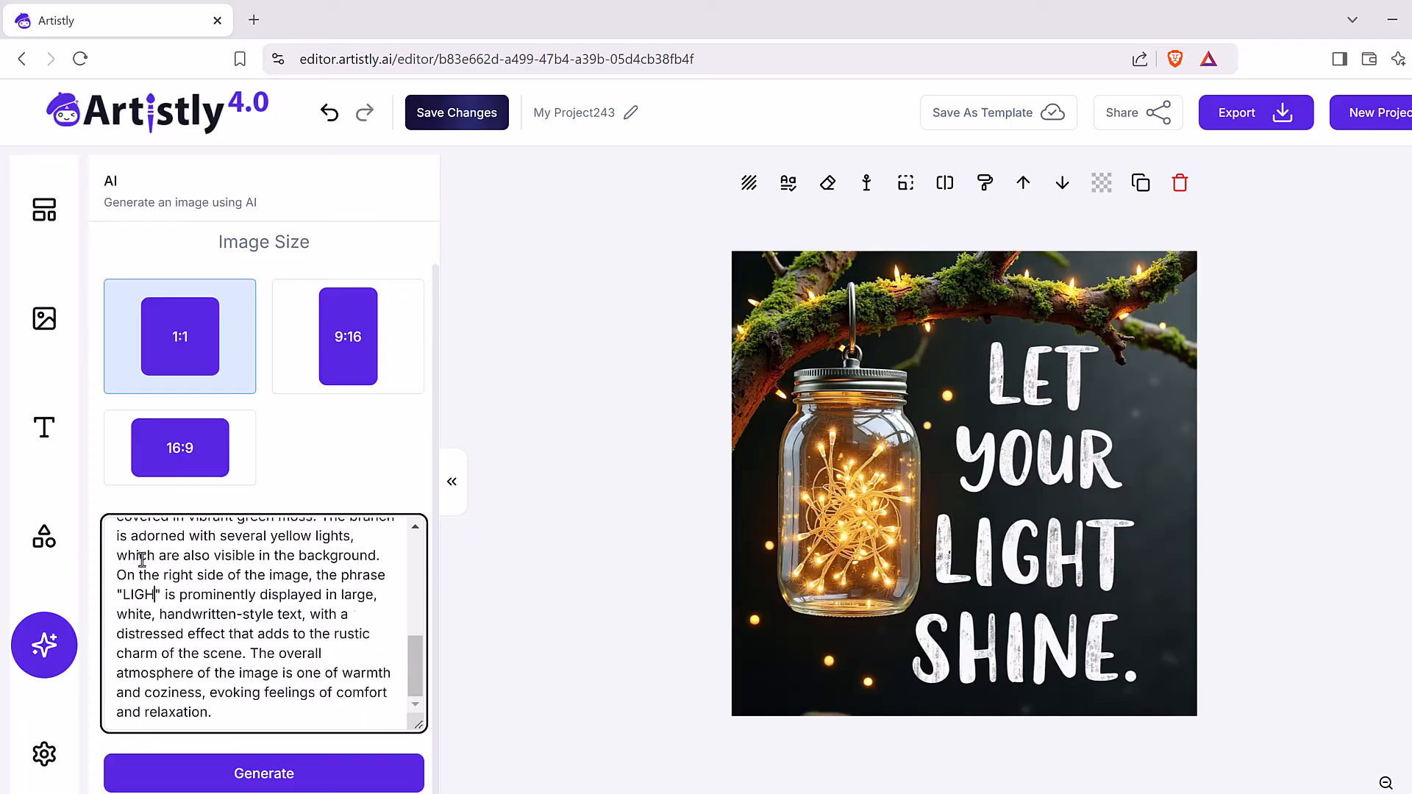
pyautogui.write('MENT')
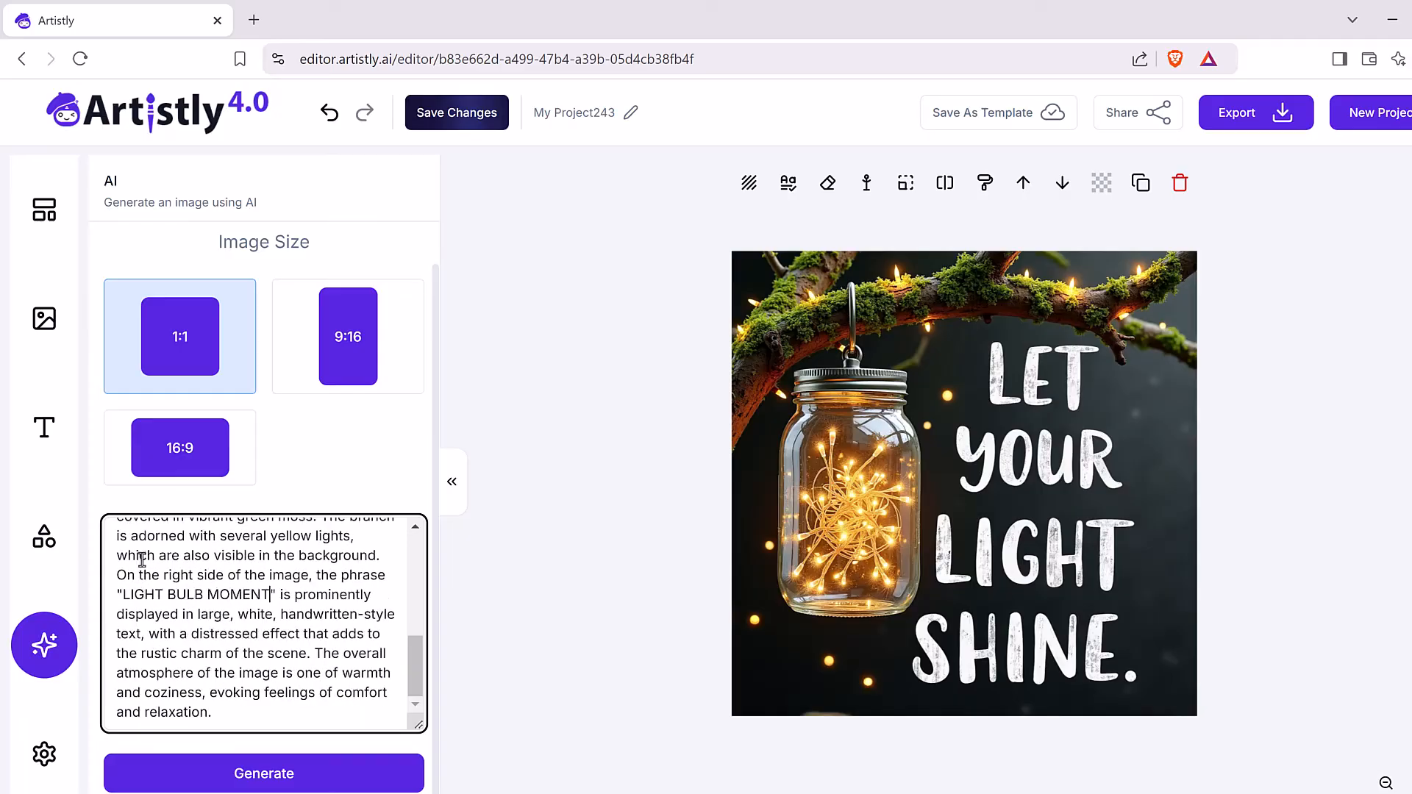
pyautogui.click(314, 781)
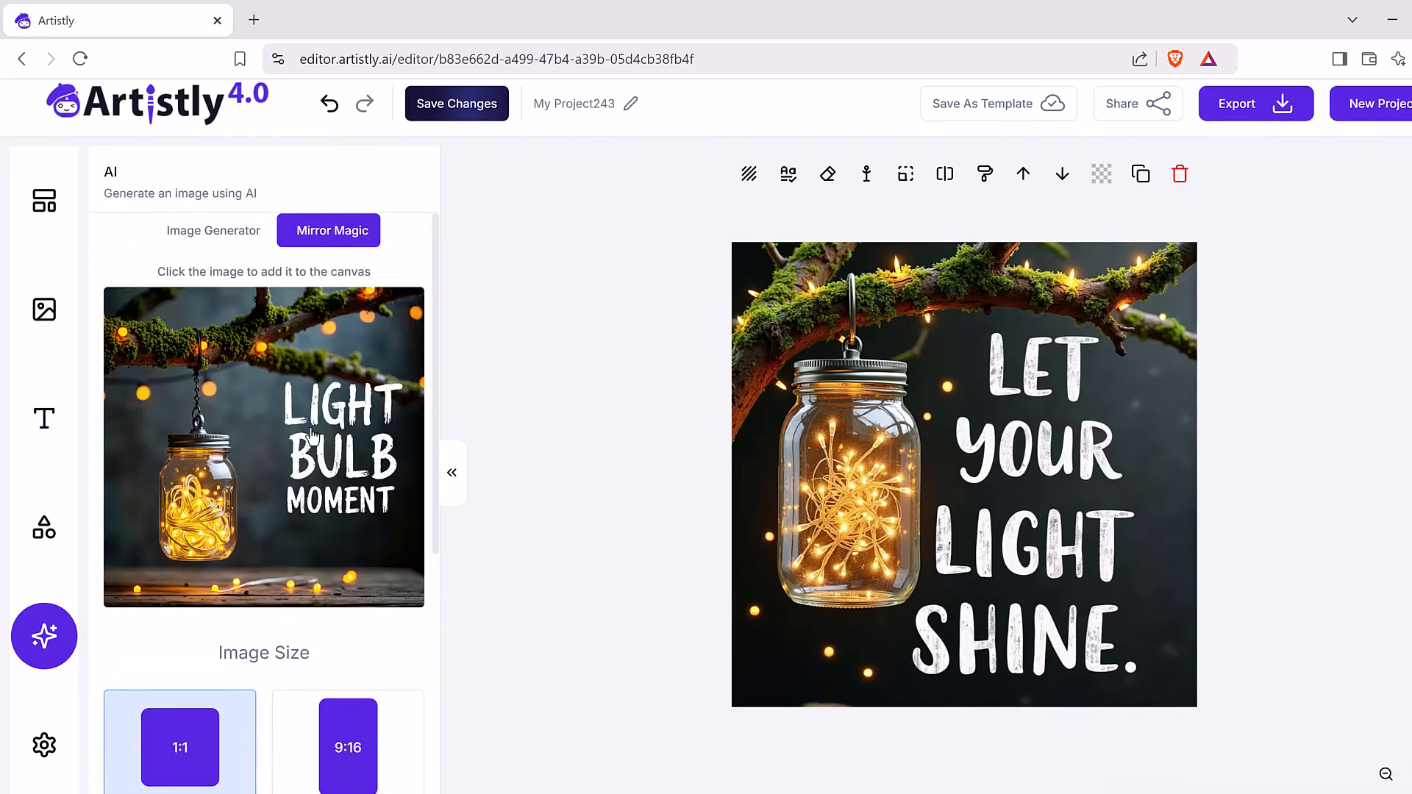
pyautogui.moveTo(311, 433); pyautogui.dragTo(354, 463)
pyautogui.moveTo(544, 426)
pyautogui.mouseDown()
pyautogui.moveTo(728, 461)
pyautogui.moveTo(729, 440)
pyautogui.moveTo(766, 497)
pyautogui.moveTo(728, 498)
pyautogui.mouseUp()
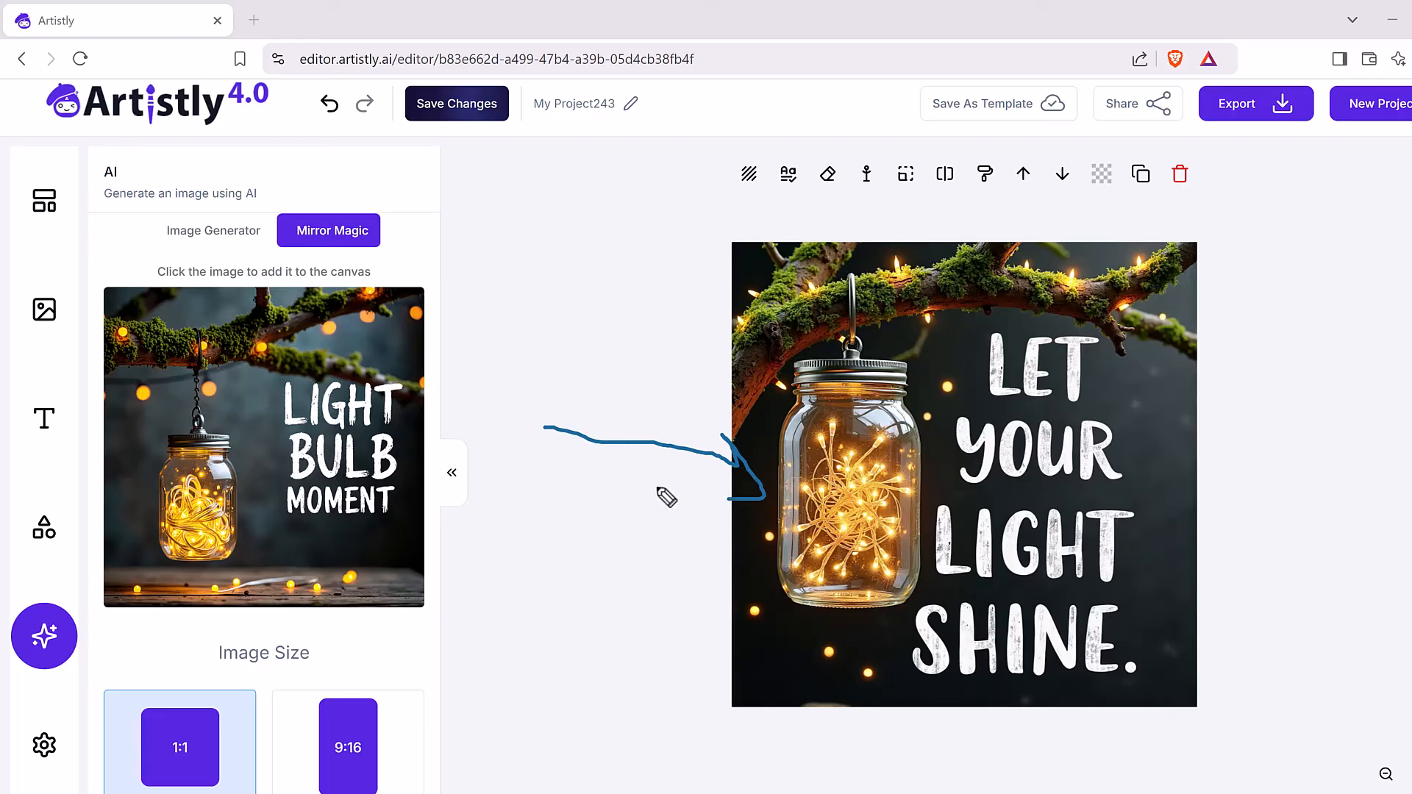
pyautogui.moveTo(529, 330)
pyautogui.mouseDown()
pyautogui.moveTo(392, 426)
pyautogui.moveTo(397, 413)
pyautogui.moveTo(446, 427)
pyautogui.mouseUp()
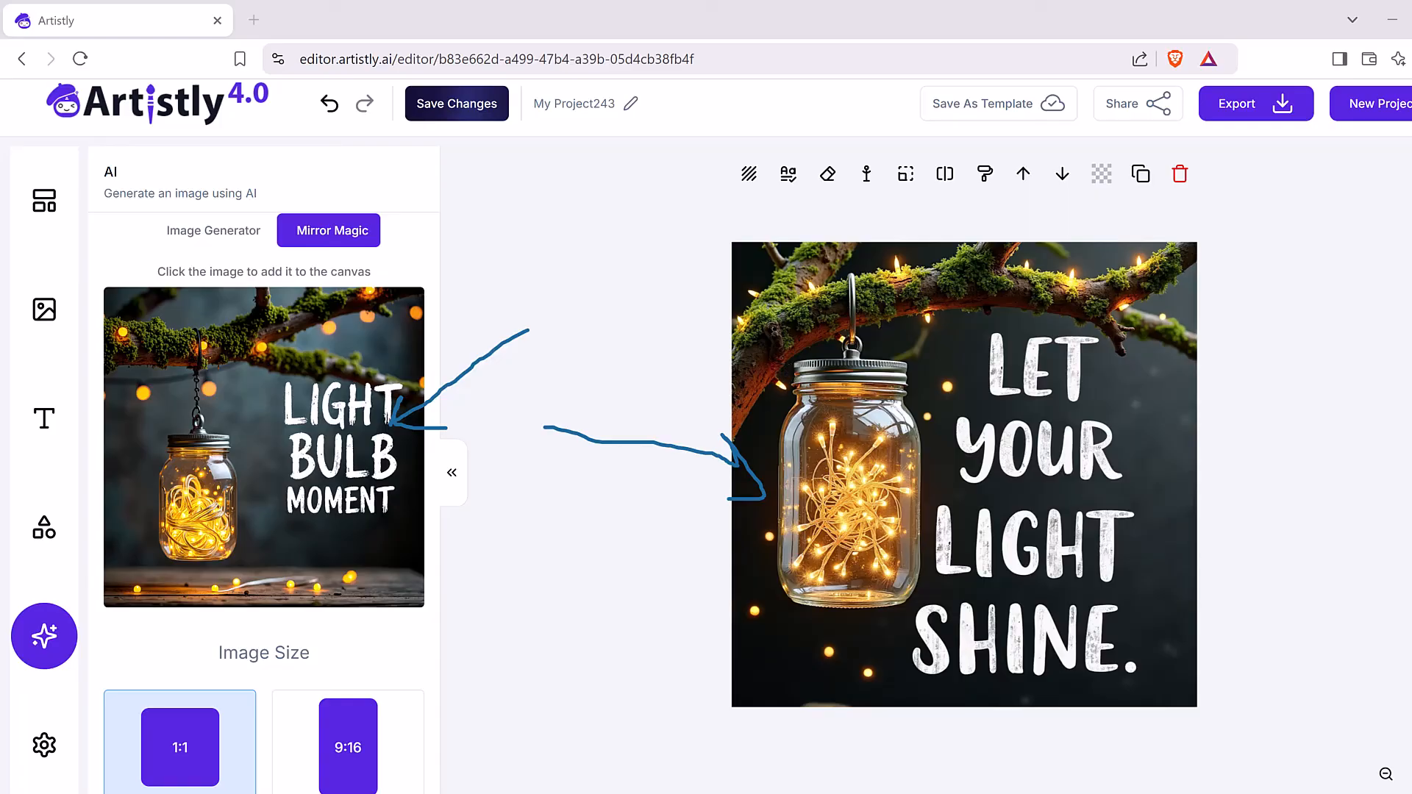
pyautogui.press('Escape')
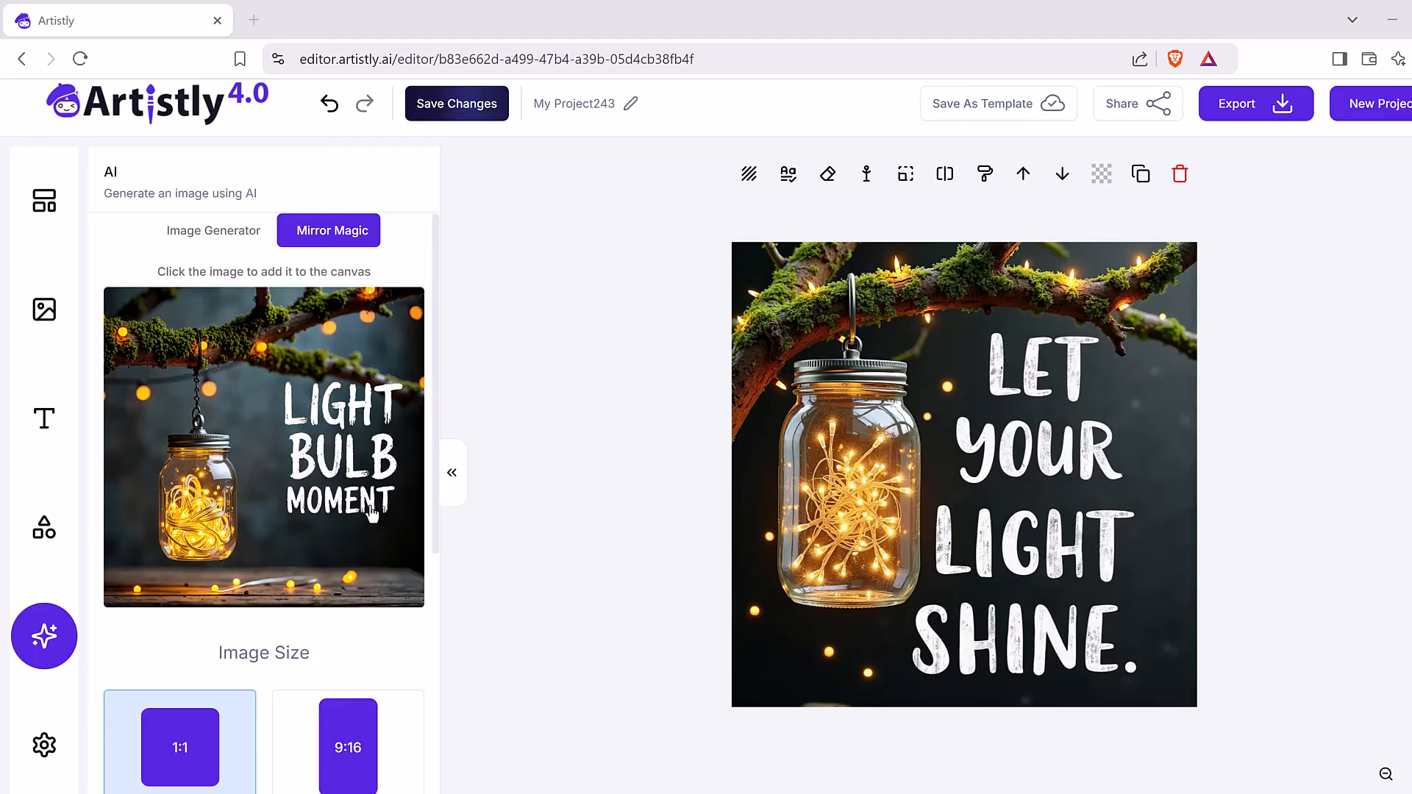
# Replace the 'Let Your Light Shine' image on the canvas with the generated 'Light Bulb Moment' image, positioned over the canvas area
pyautogui.click(284, 435)
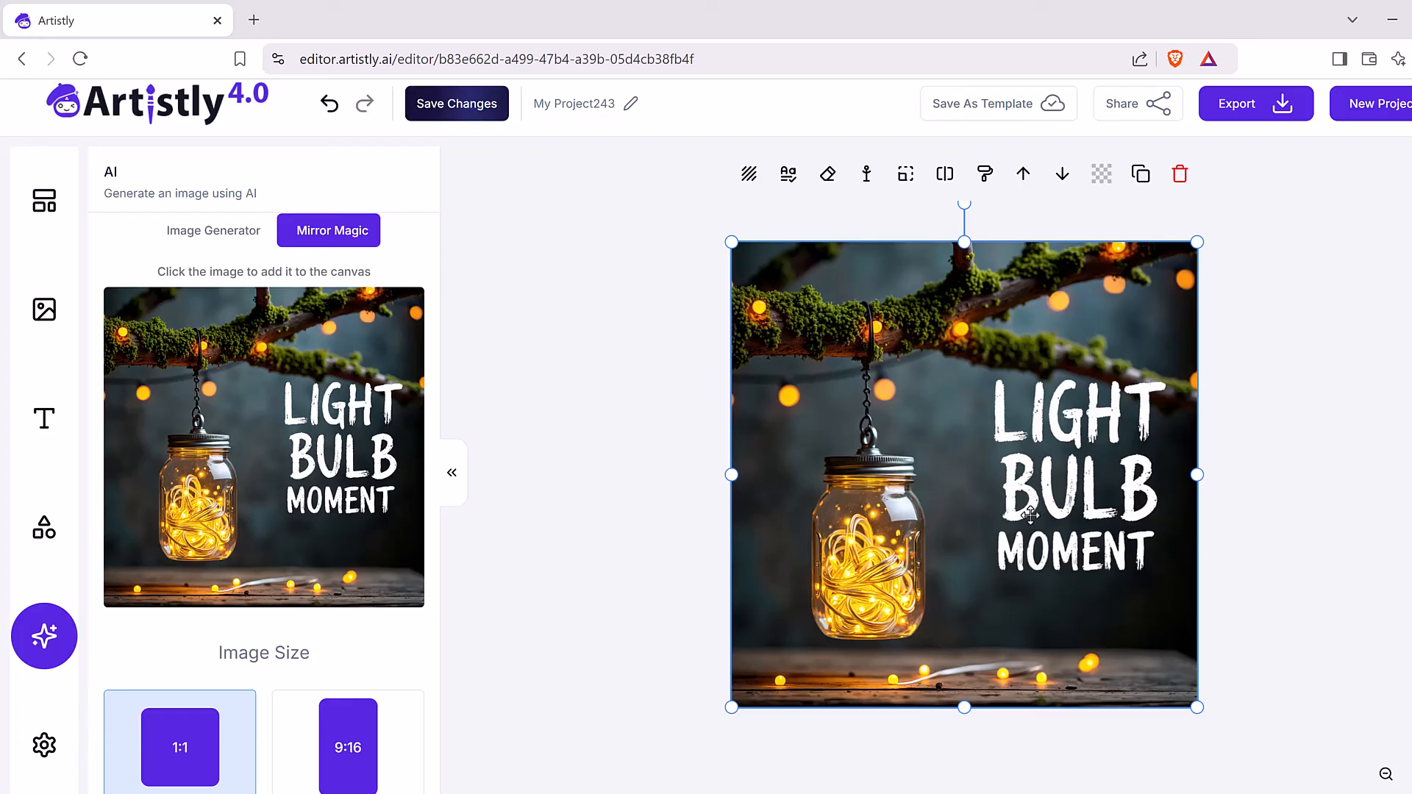
pyautogui.moveTo(1019, 457); pyautogui.dragTo(1092, 456)
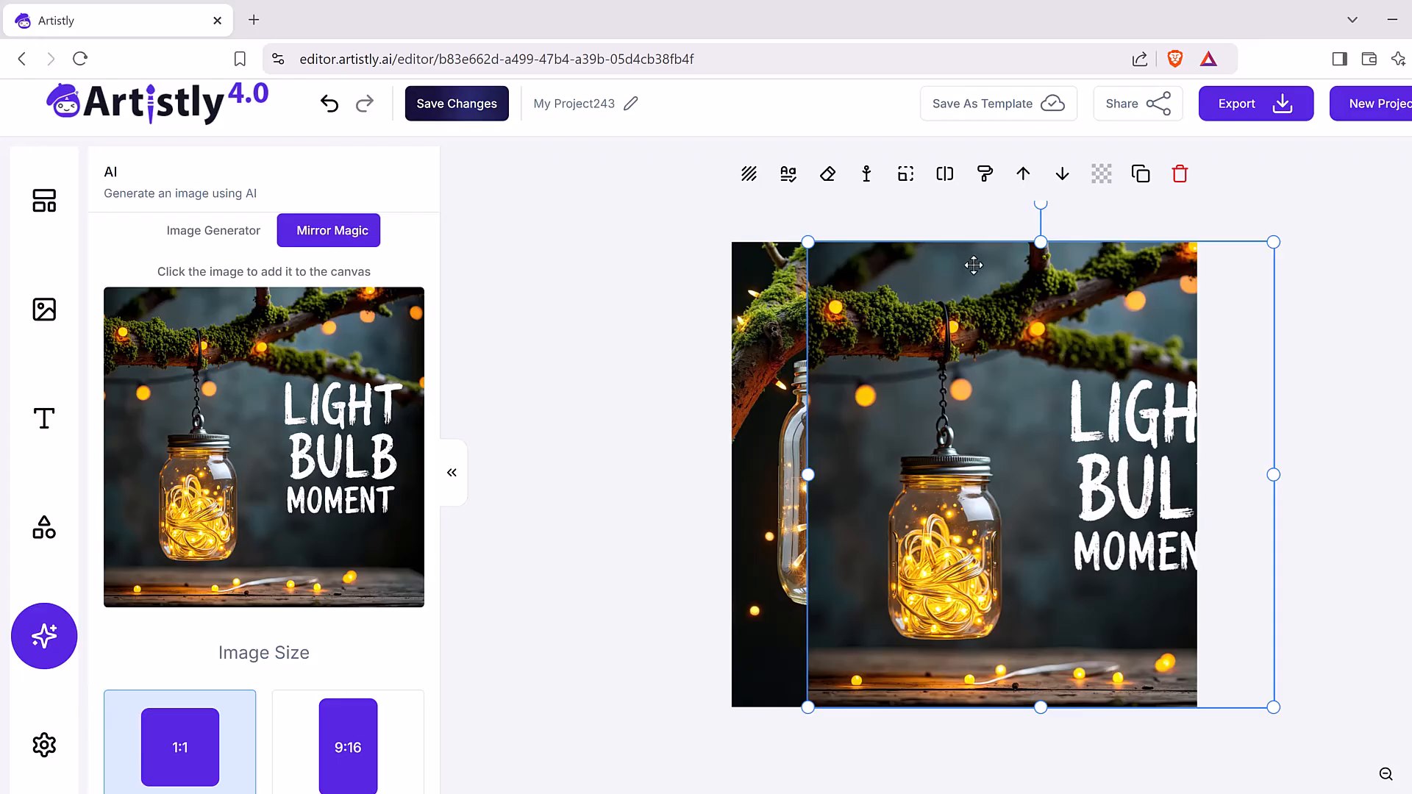
pyautogui.hotkey('ctrl', 'z')
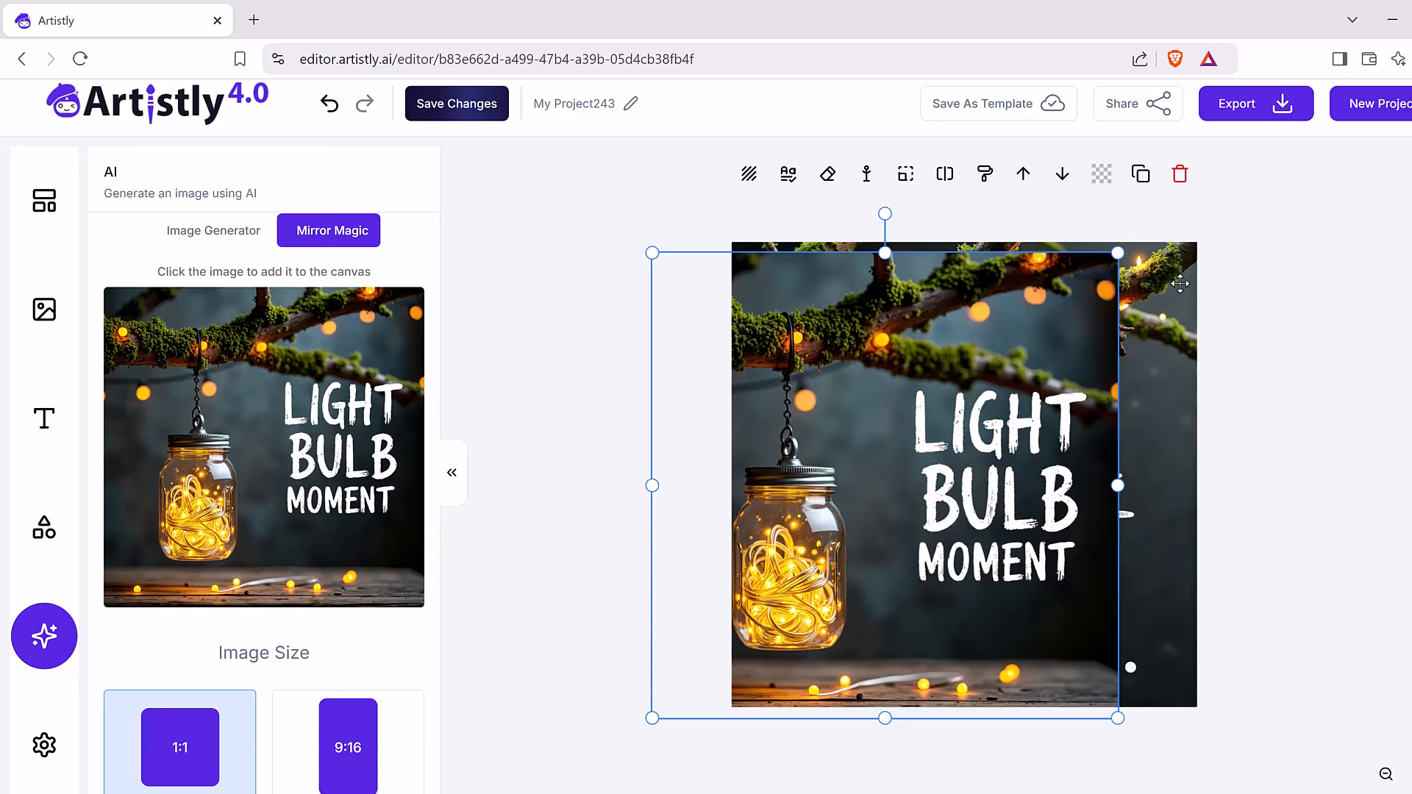
pyautogui.click(1180, 174)
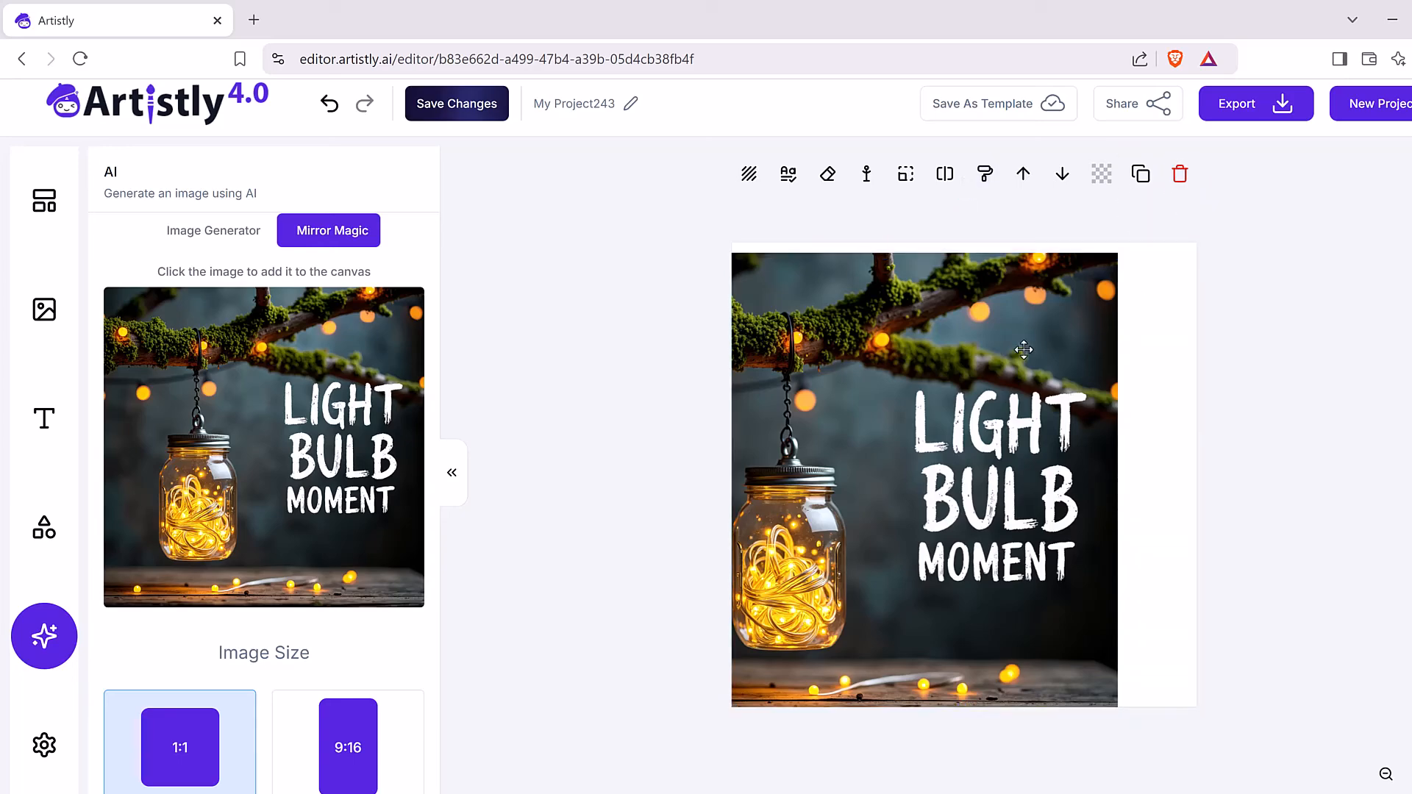
pyautogui.moveTo(942, 589)
pyautogui.mouseDown()
pyautogui.moveTo(973, 586)
pyautogui.moveTo(961, 585)
pyautogui.mouseUp()
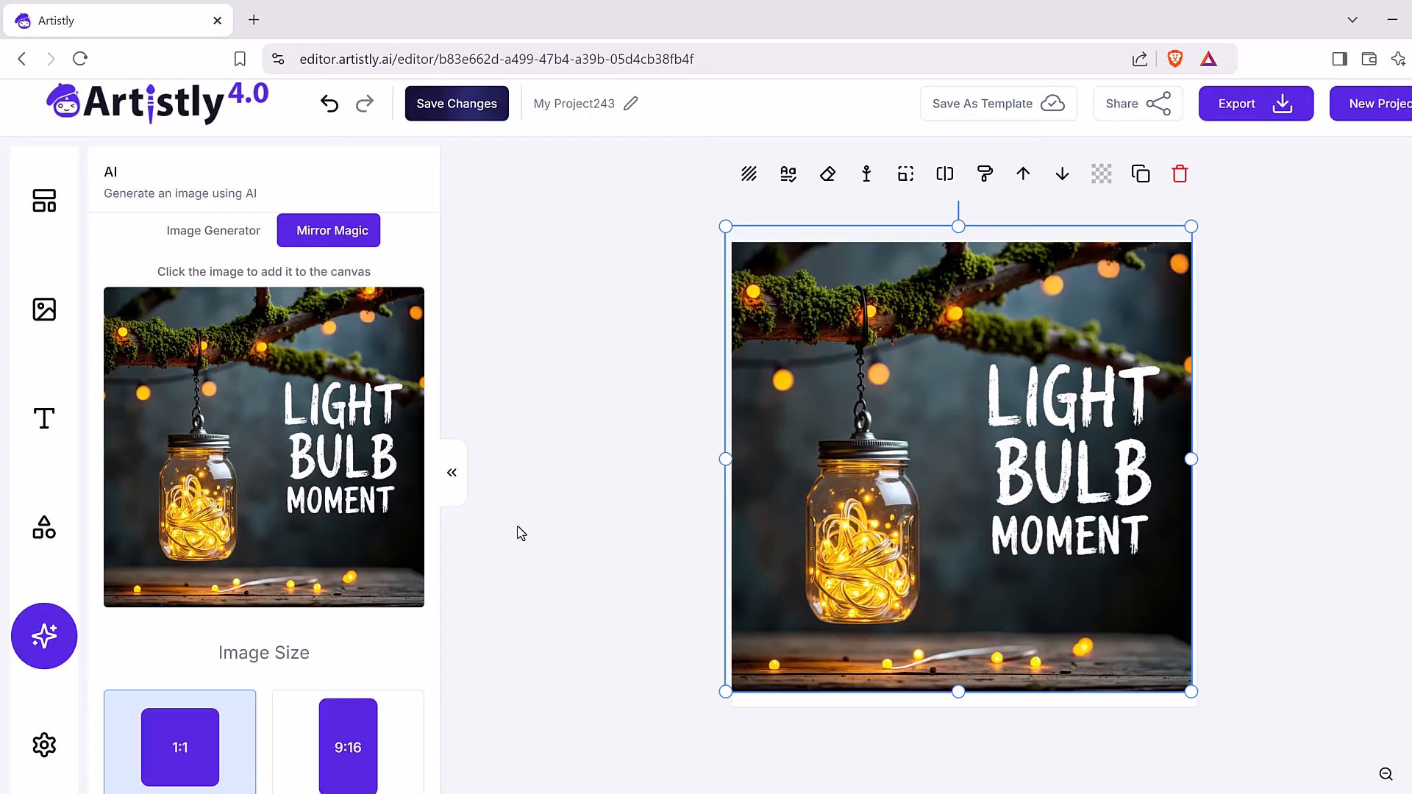
pyautogui.scroll(-5, 299, 438)
pyautogui.scroll(3, 299, 439)
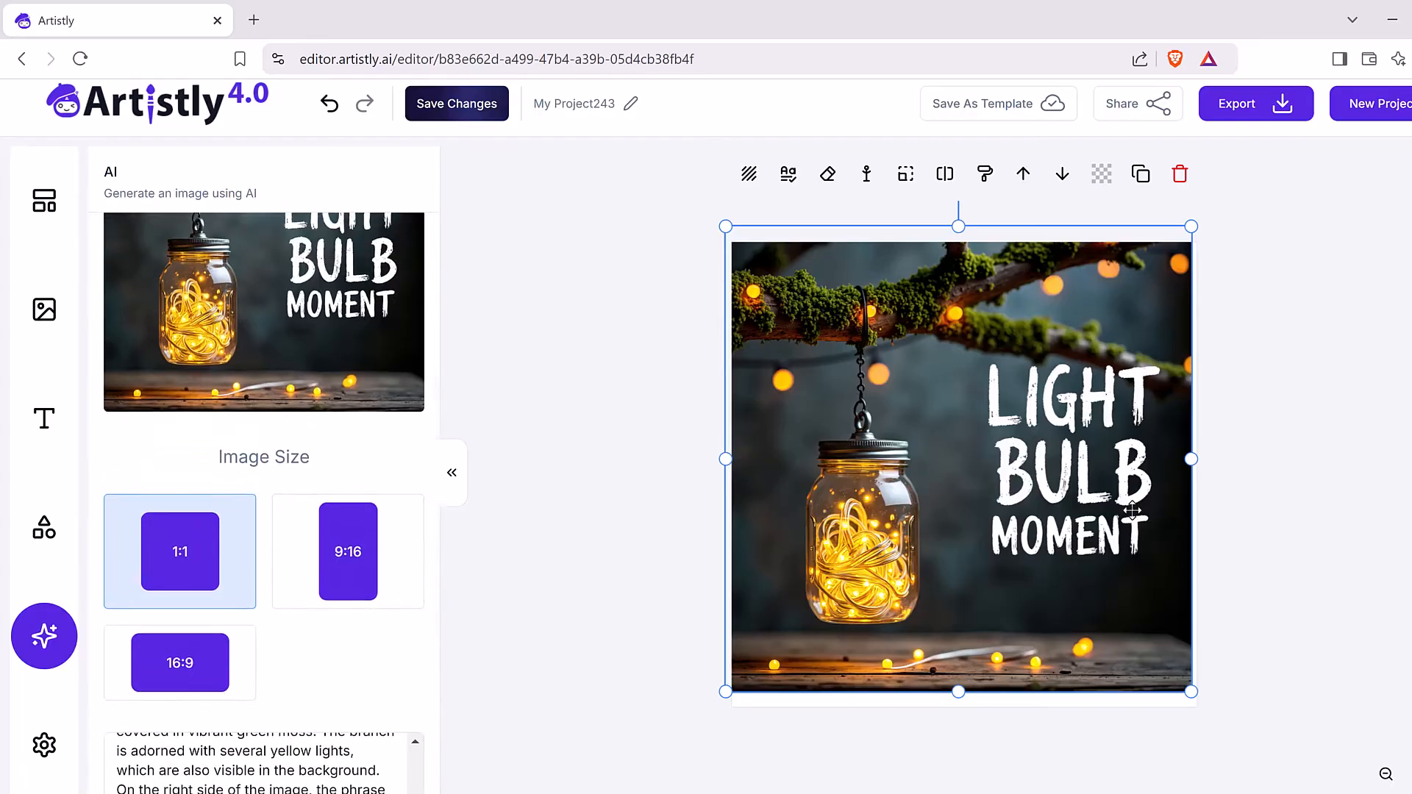
pyautogui.scroll(1, 1131, 510)
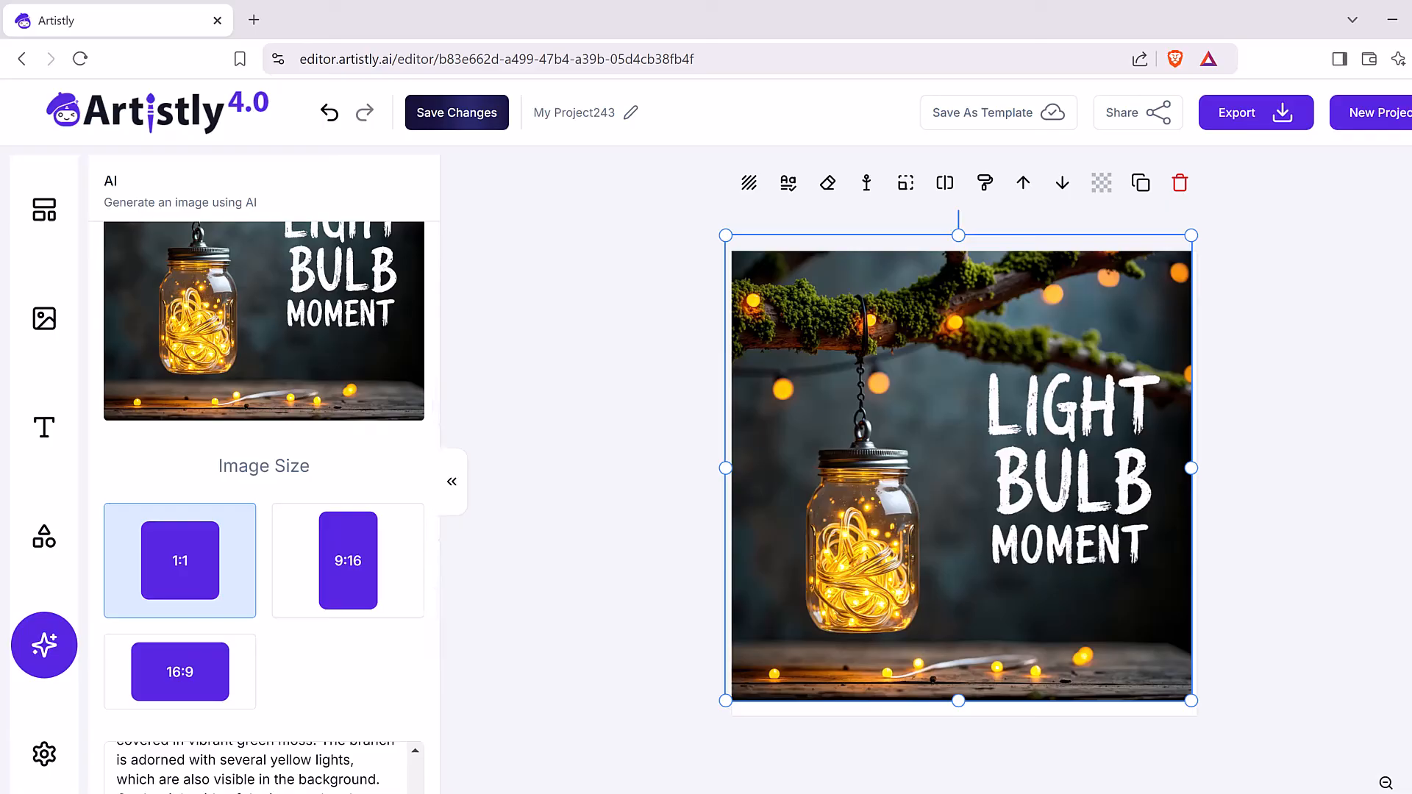
pyautogui.moveTo(889, 210)
pyautogui.mouseDown()
pyautogui.moveTo(853, 193)
pyautogui.moveTo(868, 153)
pyautogui.moveTo(890, 206)
pyautogui.mouseUp()
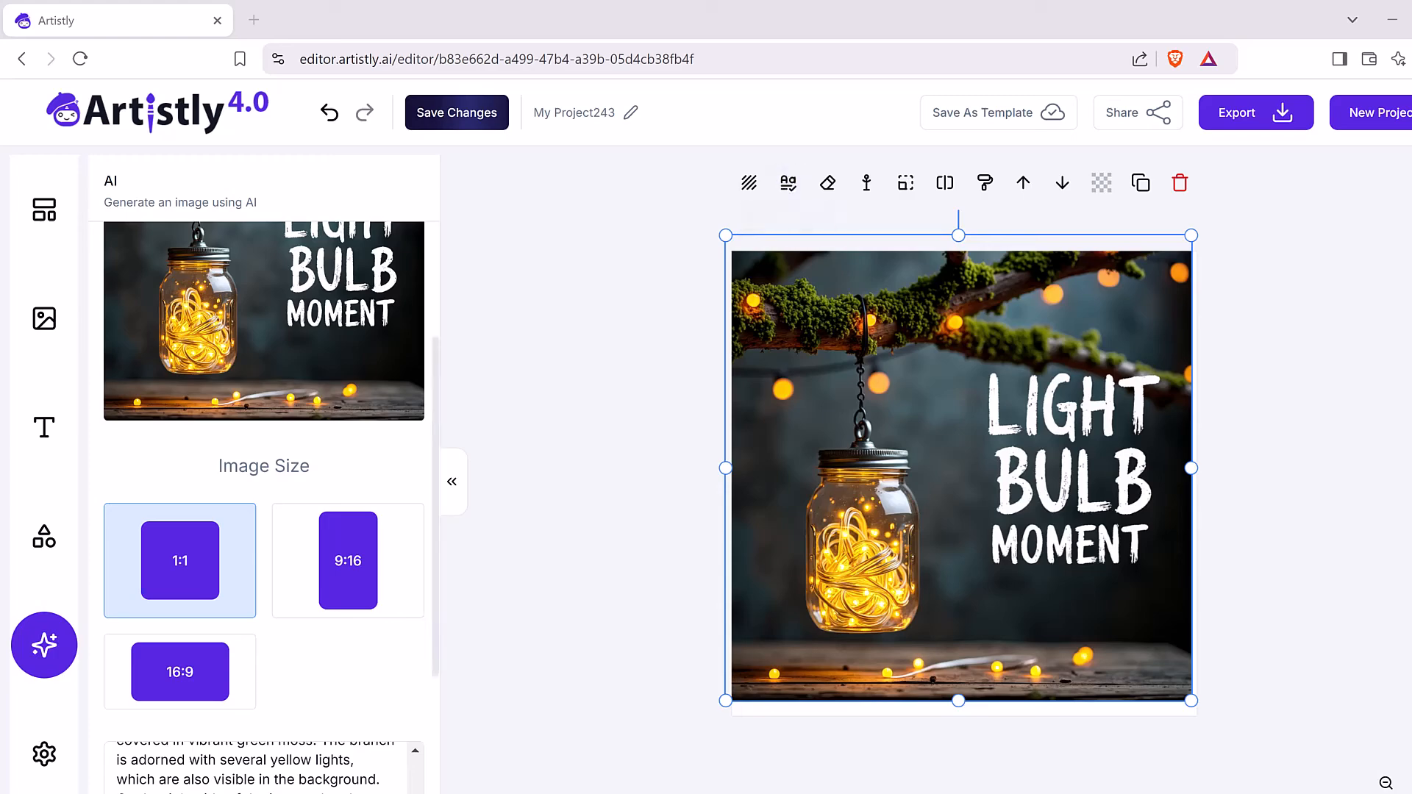
pyautogui.moveTo(785, 209)
pyautogui.mouseDown()
pyautogui.moveTo(793, 167)
pyautogui.moveTo(799, 208)
pyautogui.mouseUp()
# Extract the text from the 'Light Bulb Moment' image into editable text with the Text Editor's Grab function
pyautogui.click(788, 182)
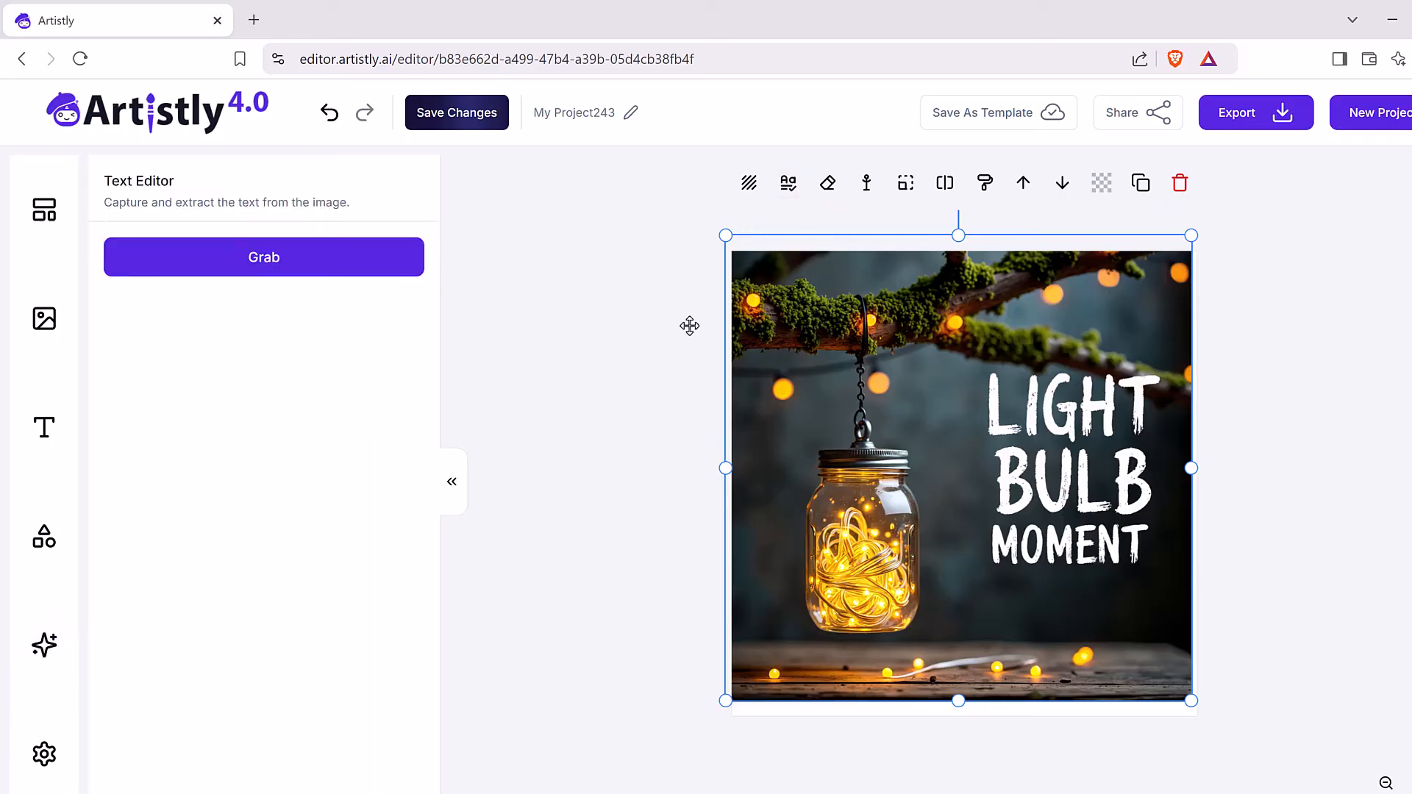
pyautogui.click(230, 264)
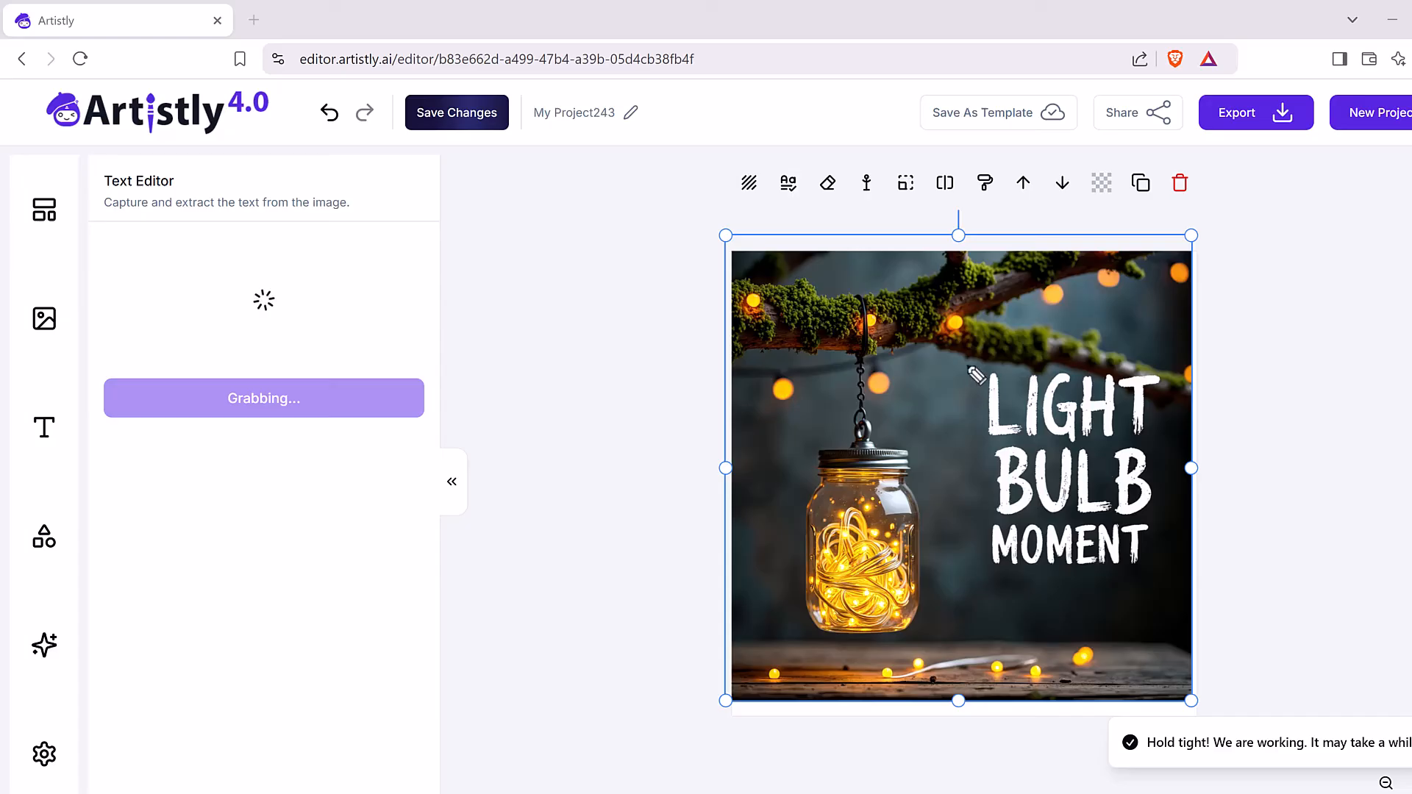
pyautogui.moveTo(978, 360)
pyautogui.mouseDown()
pyautogui.moveTo(1193, 511)
pyautogui.moveTo(1001, 631)
pyautogui.moveTo(976, 364)
pyautogui.mouseUp()
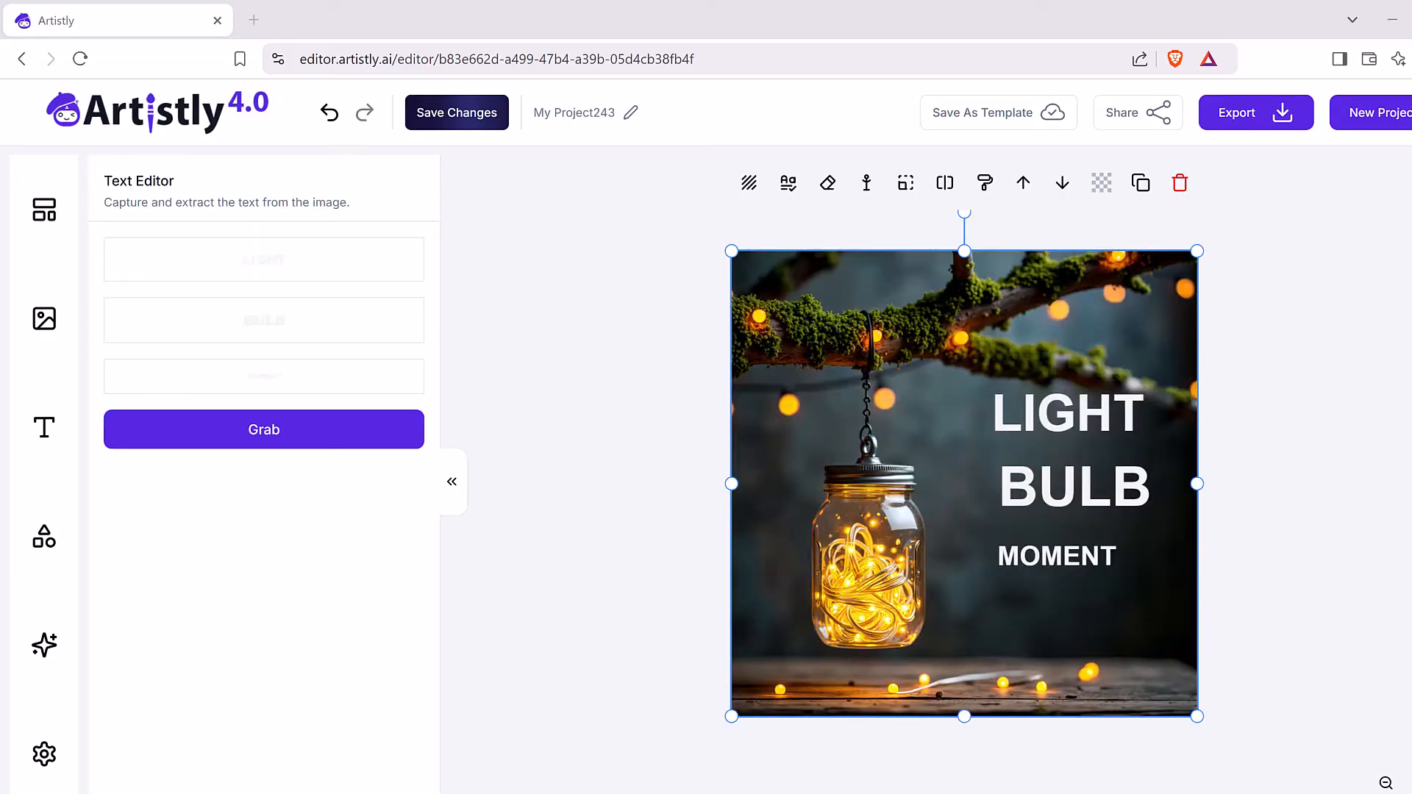
# Try the Impact, Lobster, Pacifico, Rakkas and Roboto fonts on the word 'LIGHT'
pyautogui.click(1073, 415)
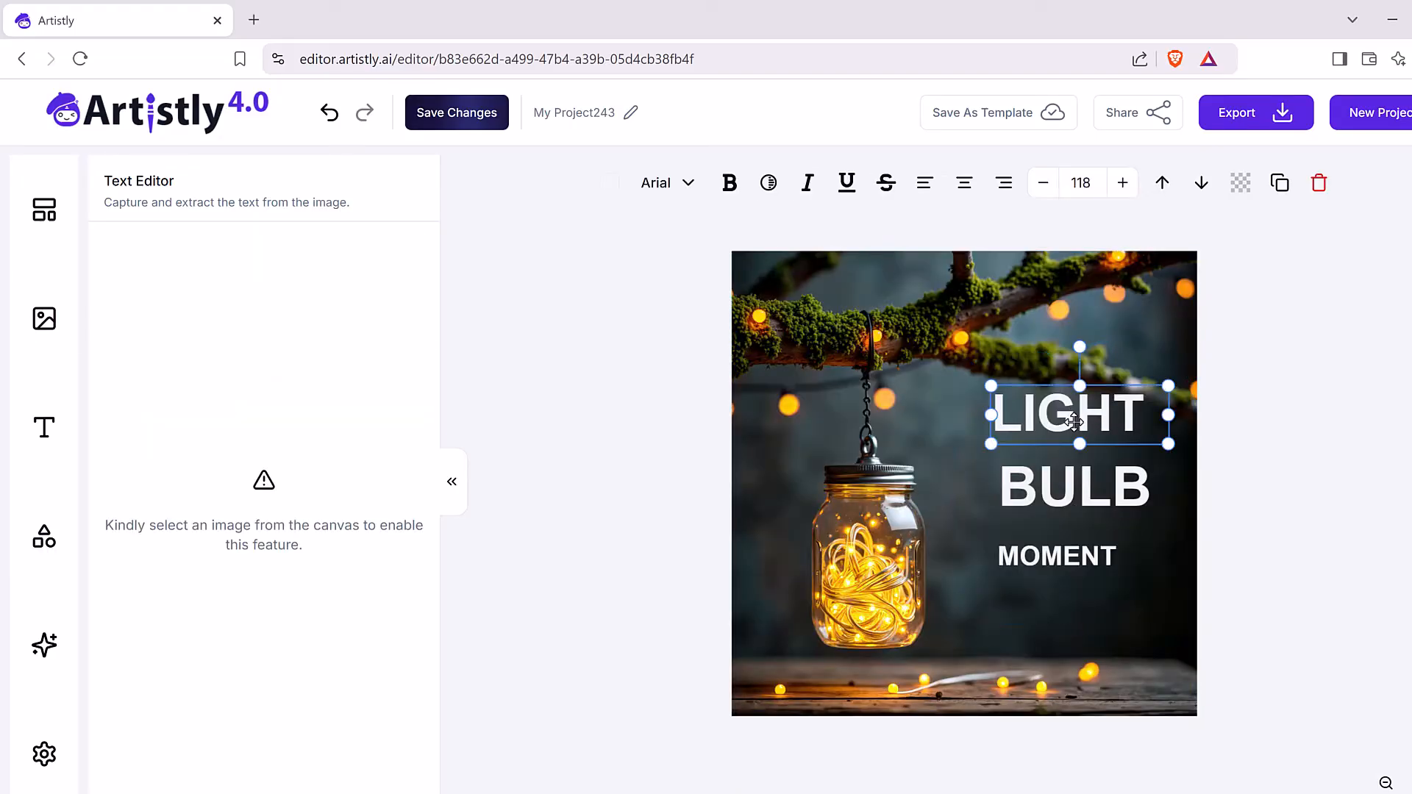
pyautogui.doubleClick(1073, 424)
pyautogui.click(669, 182)
pyautogui.scroll(-5, 294, 566)
pyautogui.scroll(-5, 214, 528)
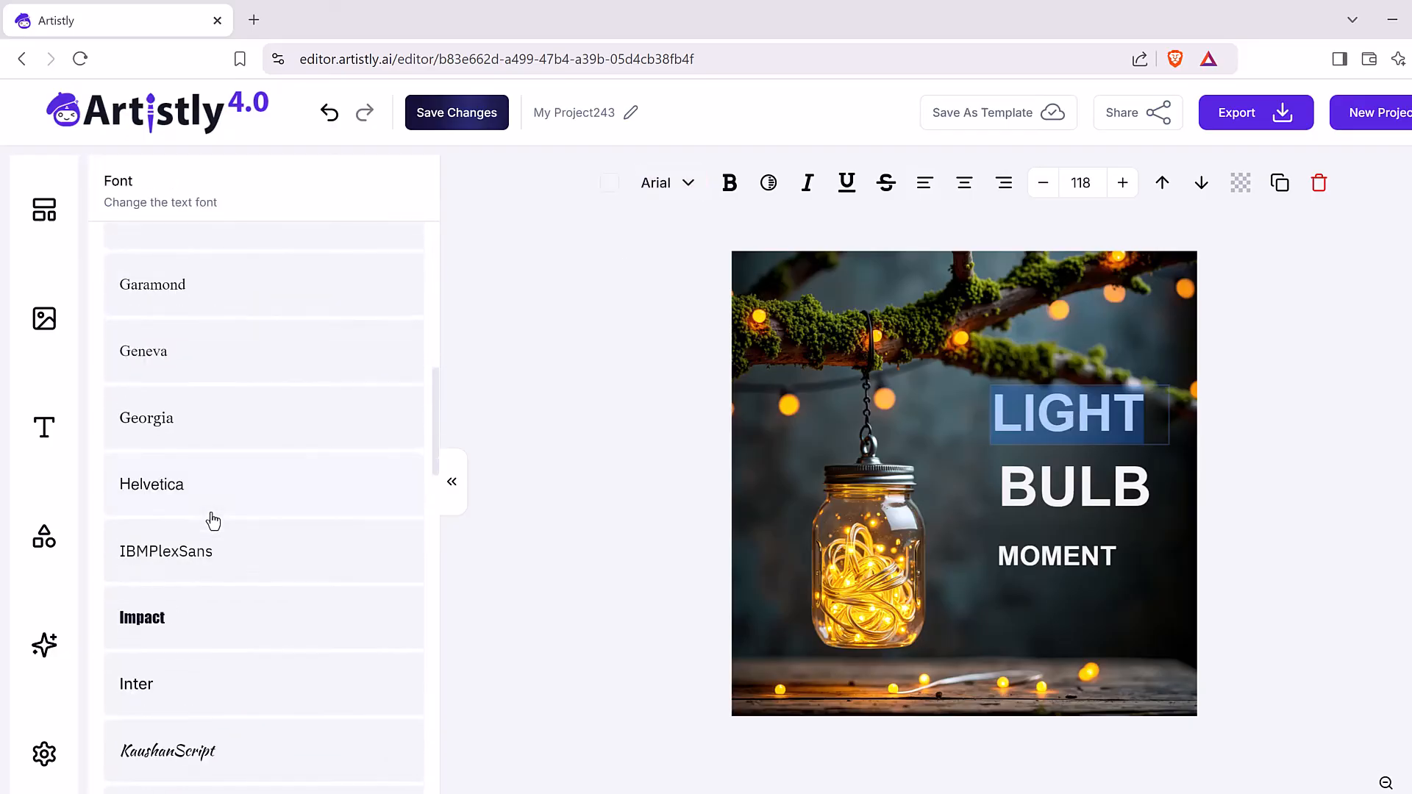
pyautogui.click(177, 626)
pyautogui.scroll(-6, 283, 441)
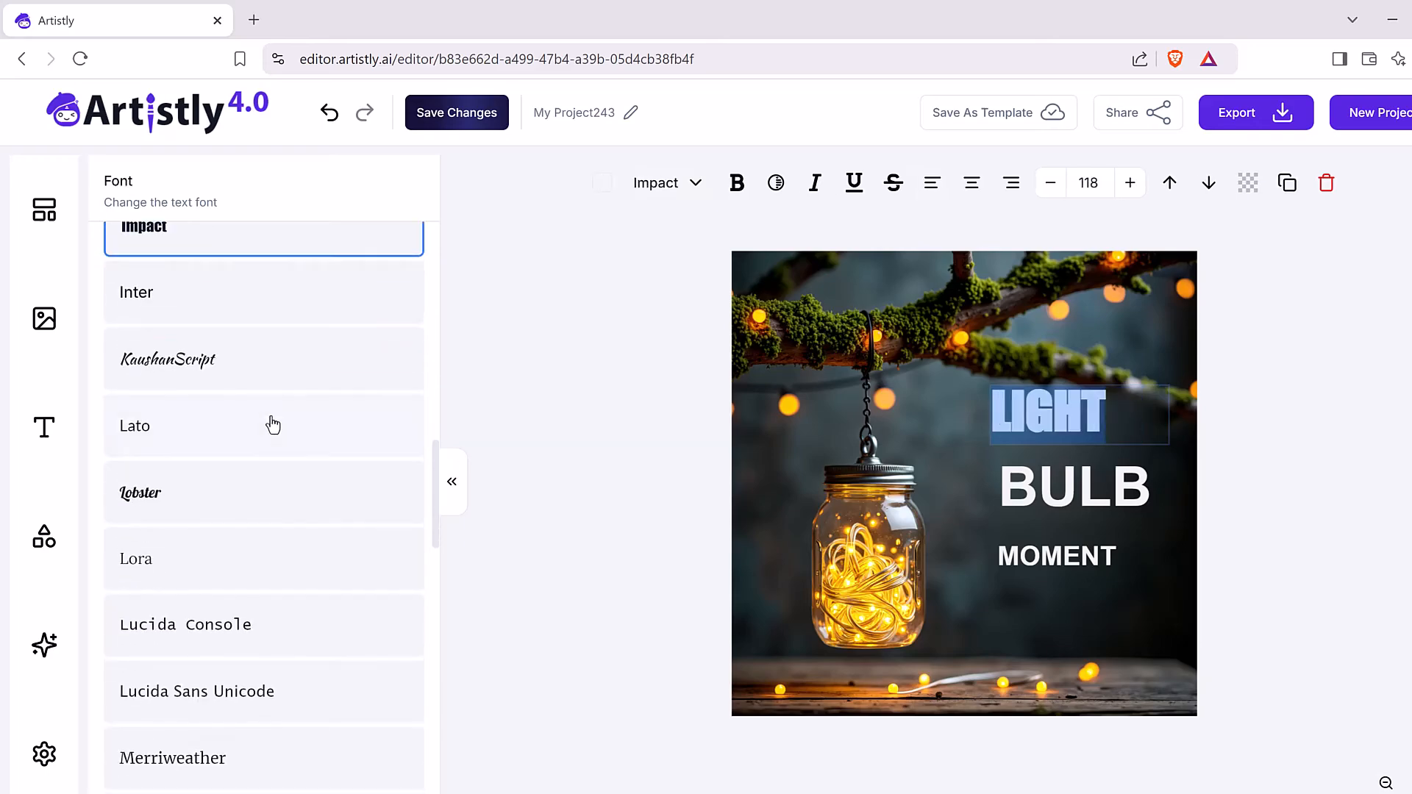
pyautogui.click(200, 410)
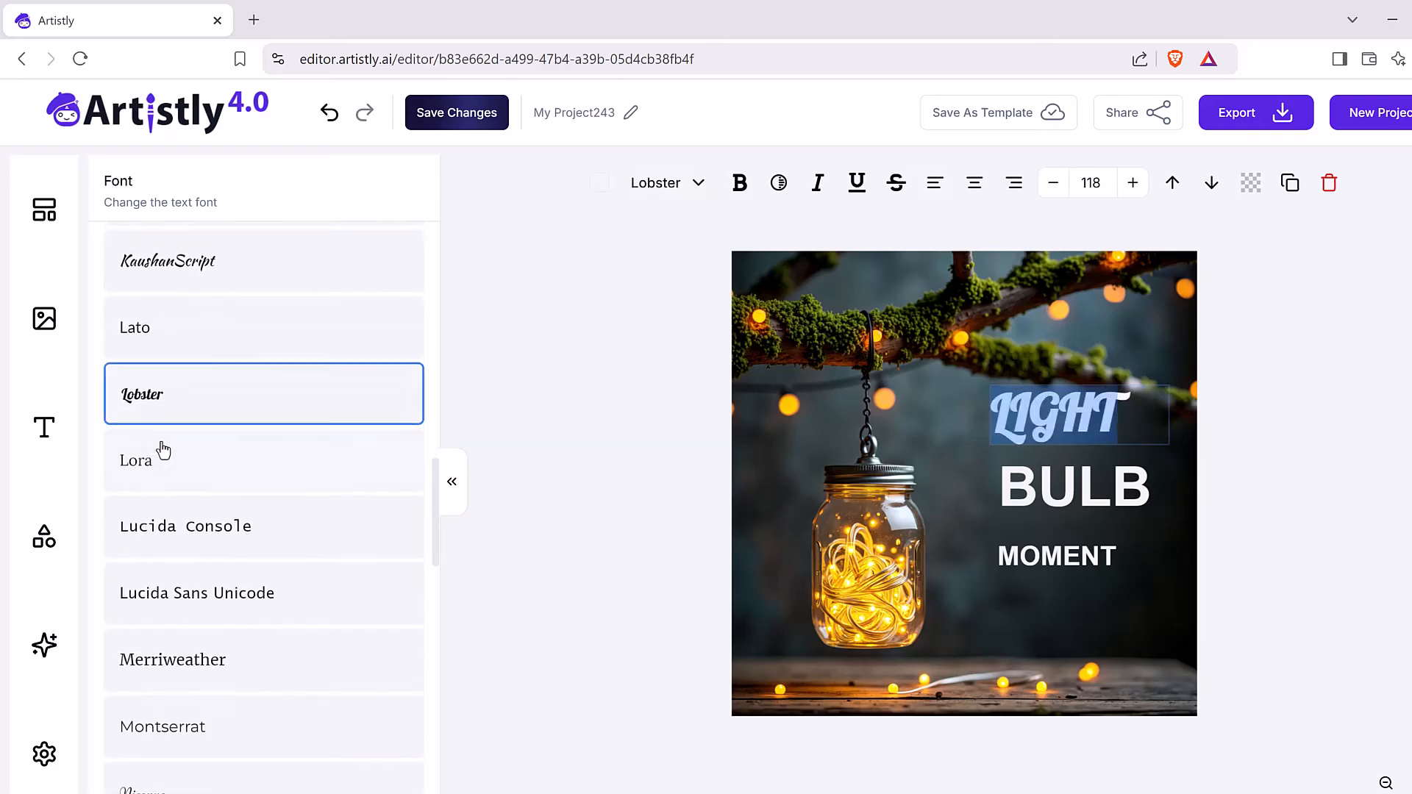
pyautogui.scroll(-6, 166, 444)
pyautogui.click(170, 506)
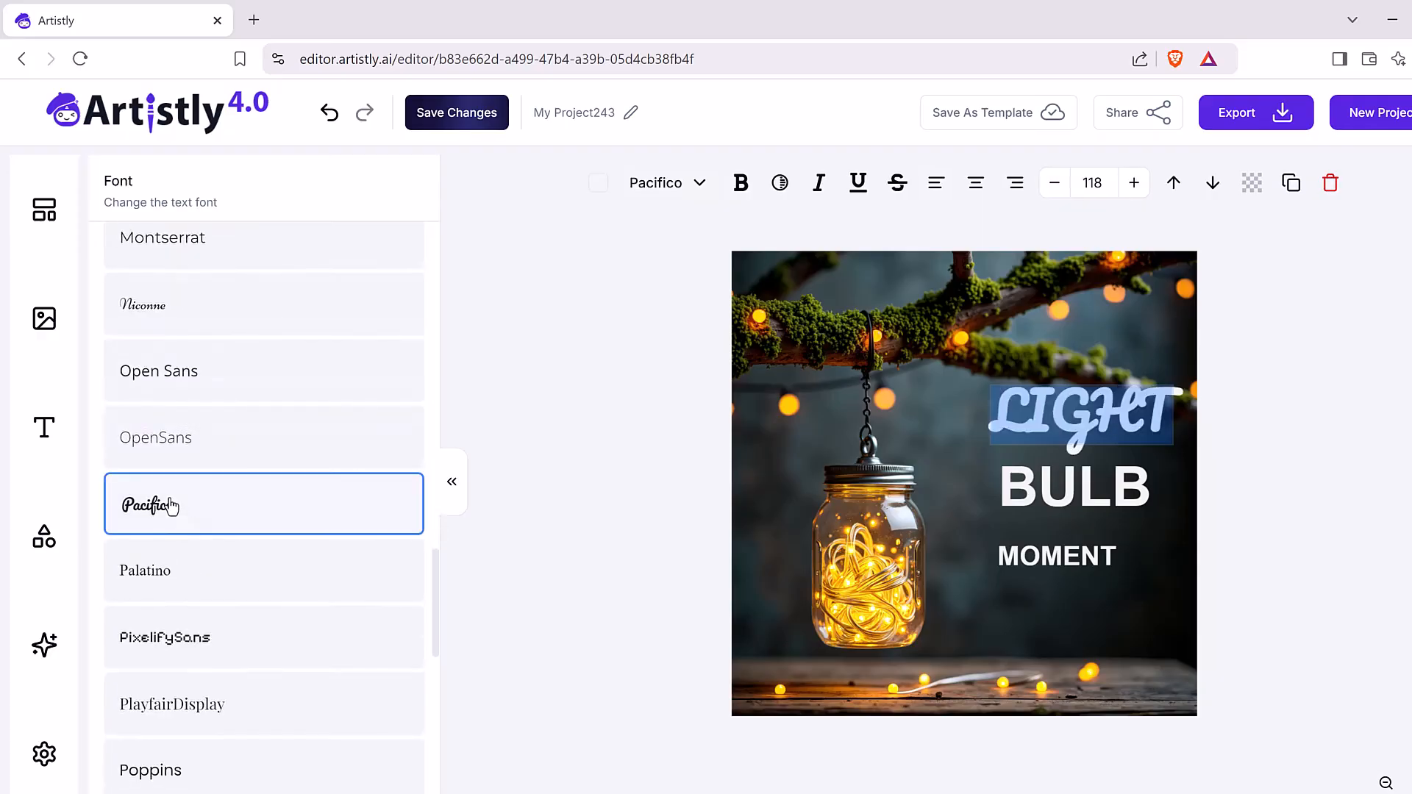
pyautogui.scroll(-3, 193, 585)
pyautogui.click(154, 645)
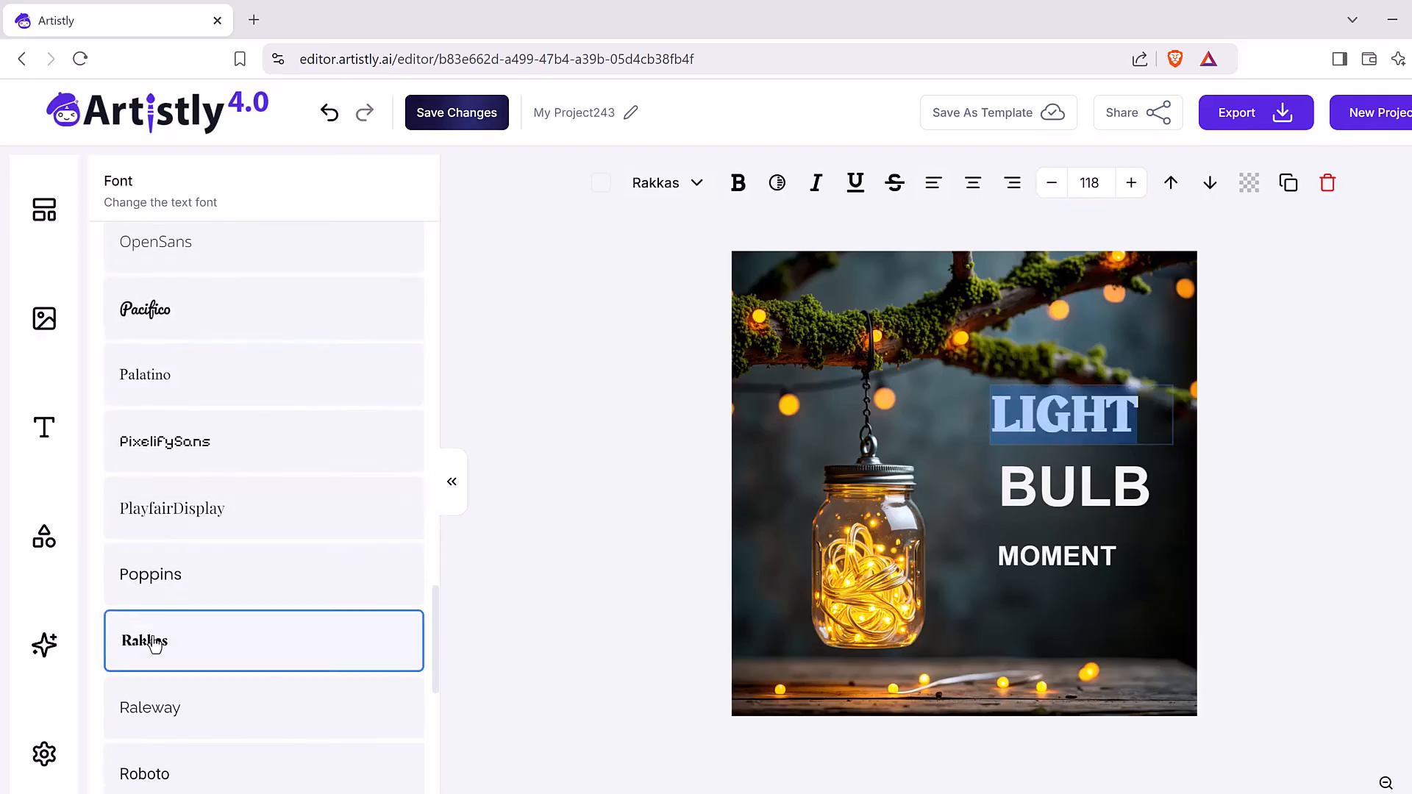
pyautogui.scroll(-3, 158, 640)
pyautogui.click(173, 579)
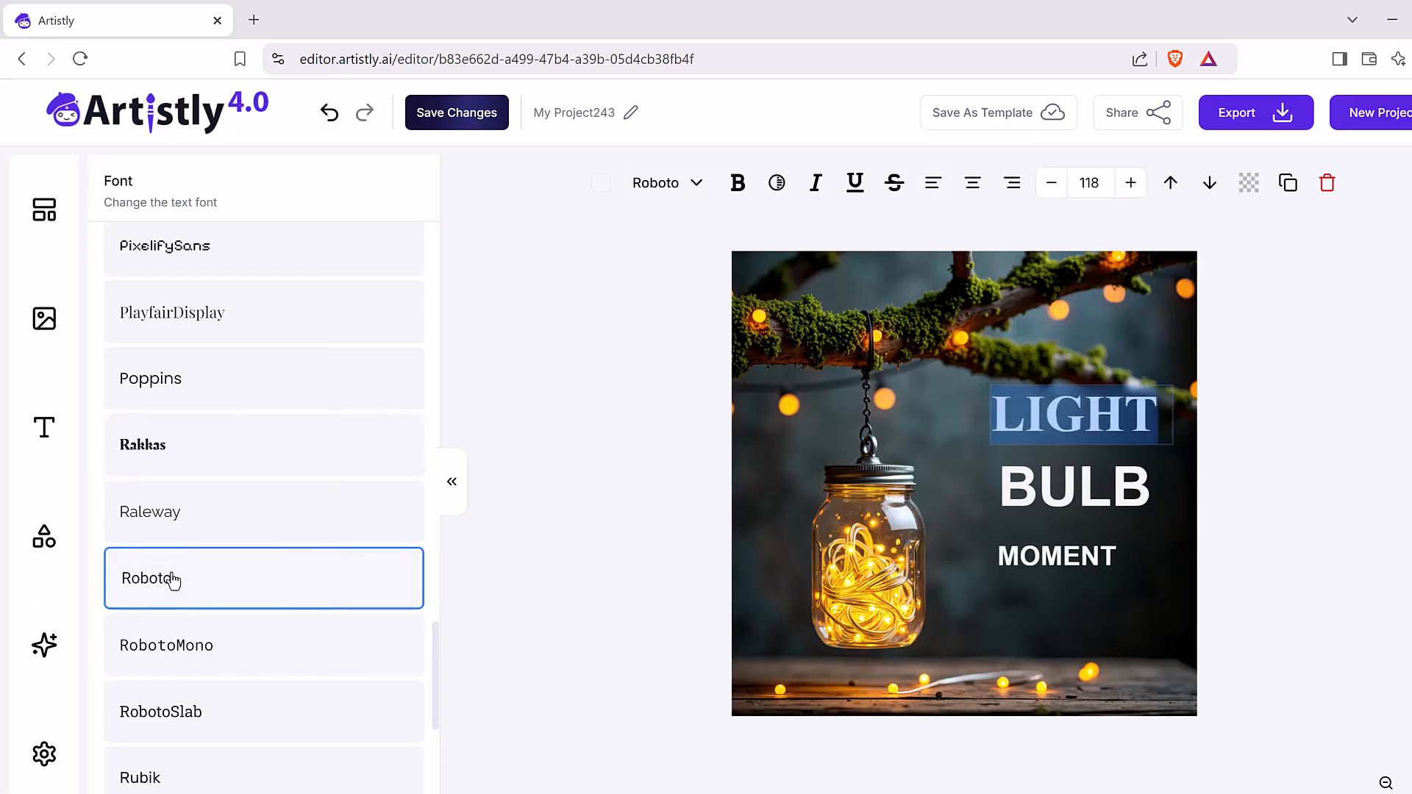
# Set the font of the words 'LIGHT', 'BULB' and 'MOMENT' to RobotoMono
pyautogui.click(233, 655)
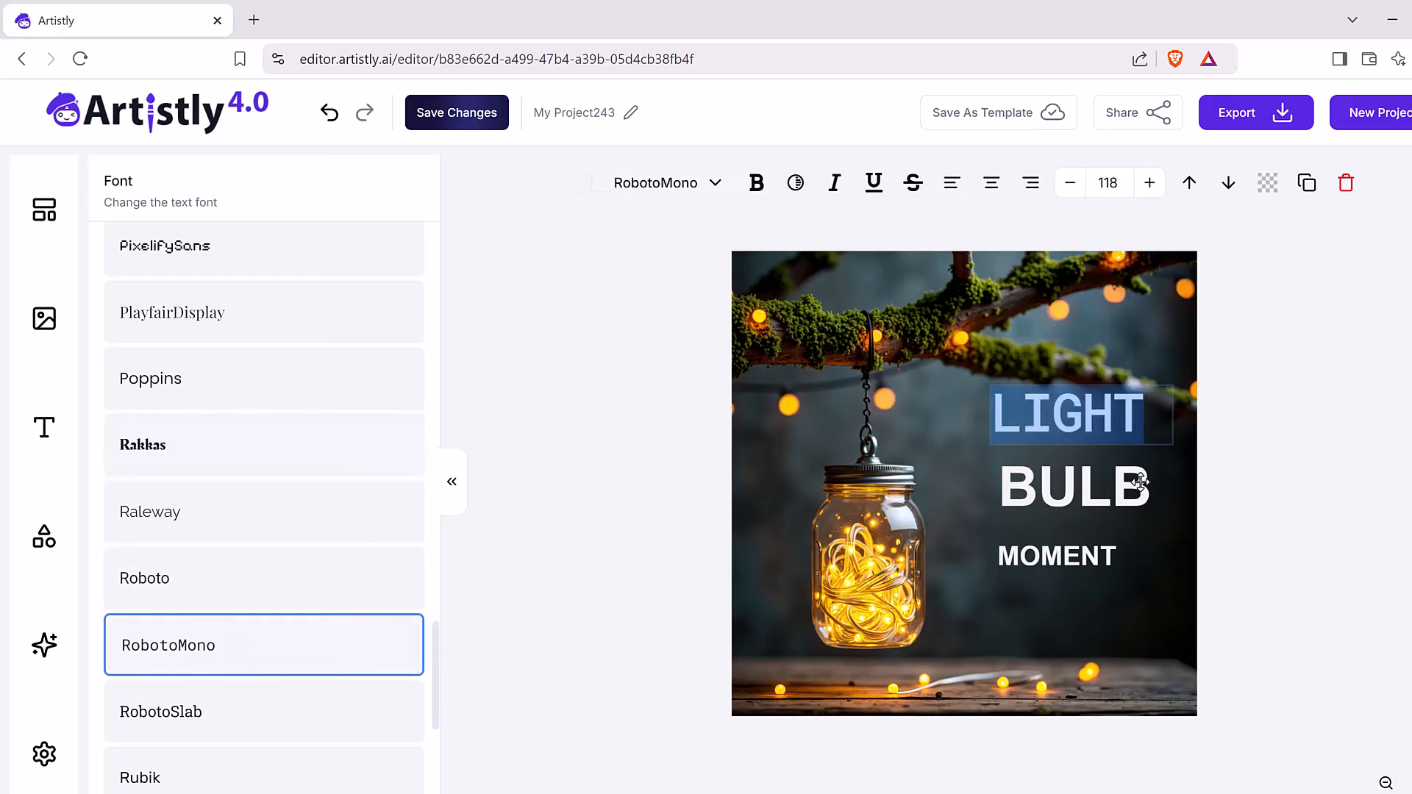
pyautogui.click(1096, 481)
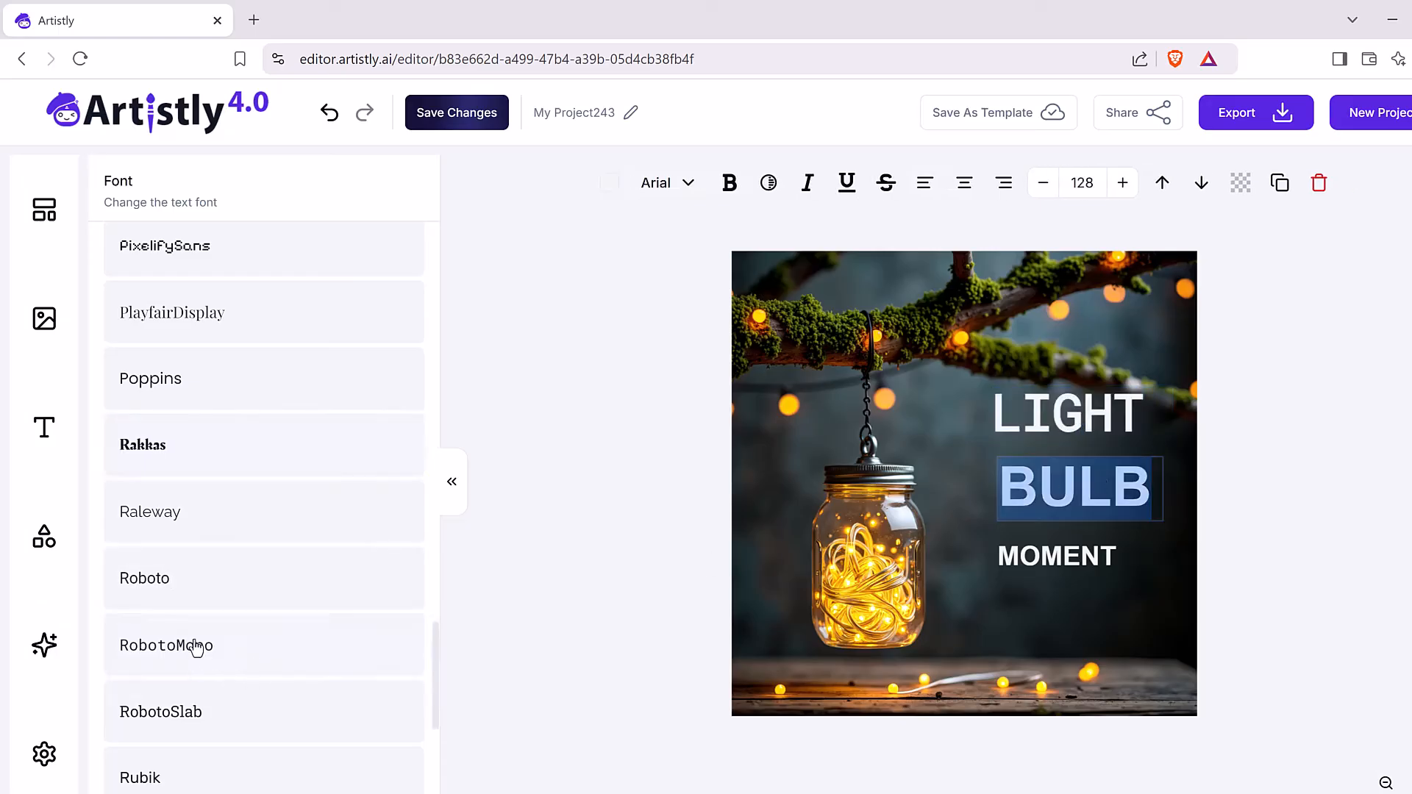
pyautogui.click(1051, 553)
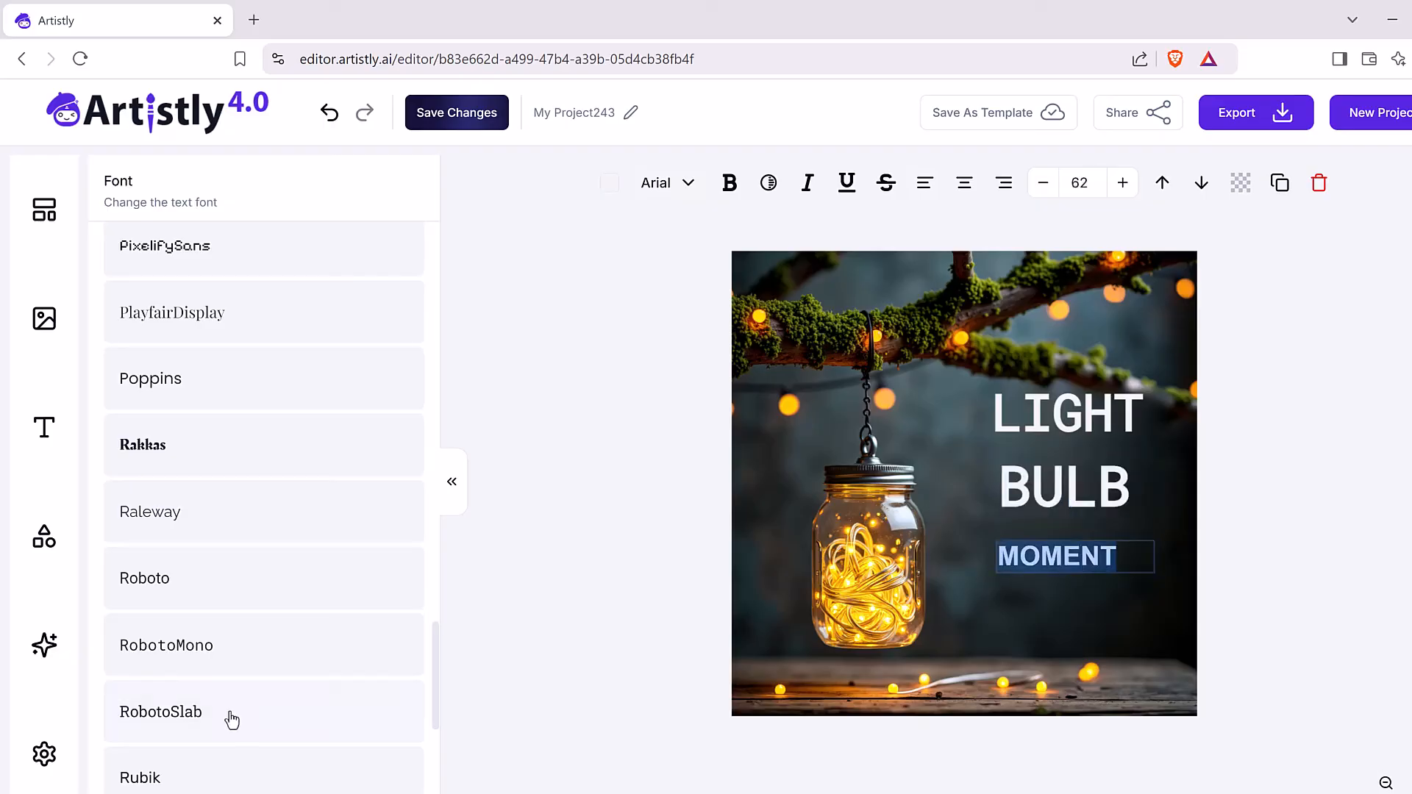
pyautogui.click(168, 642)
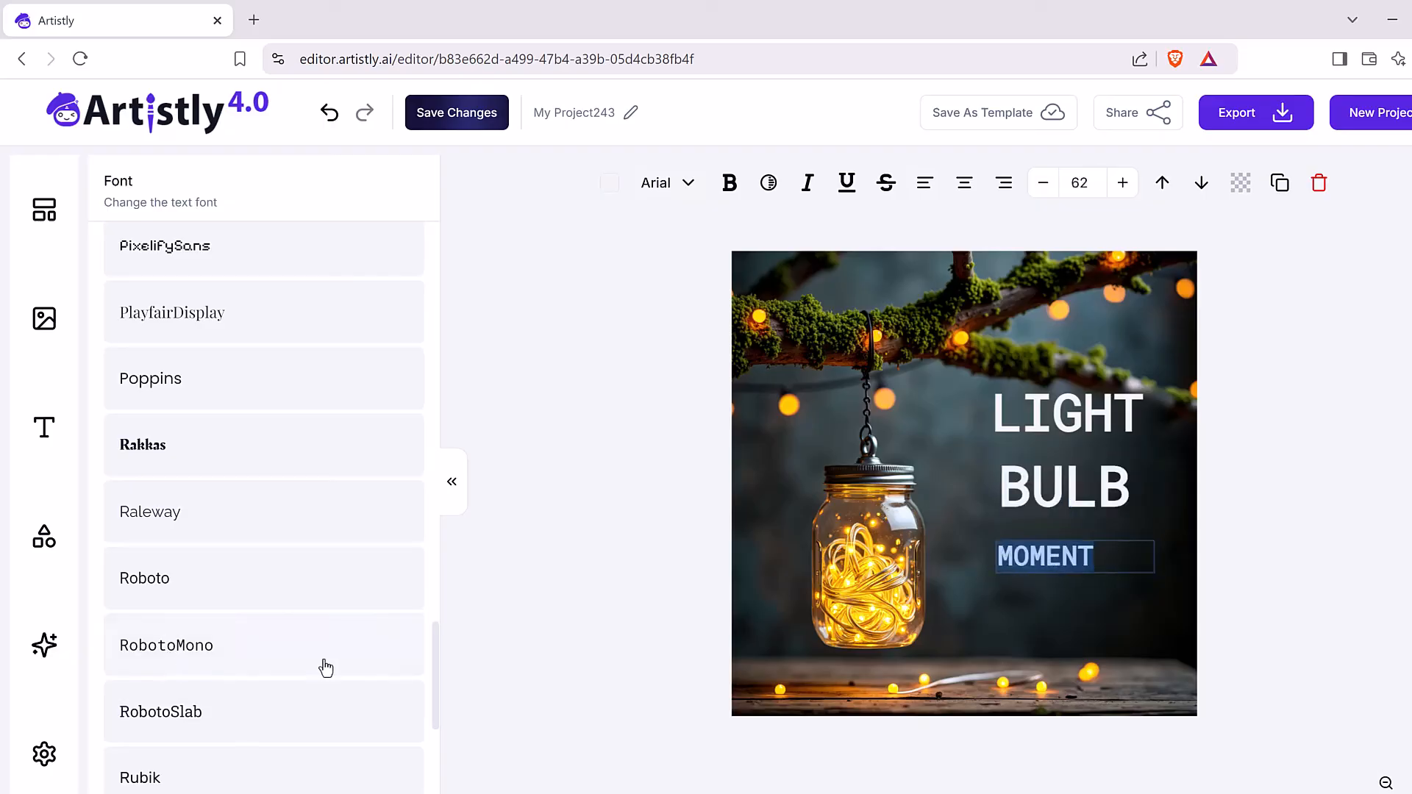
# Move the word 'MOMENT' up so it sits closer beneath 'BULB'
pyautogui.click(1088, 489)
pyautogui.click(1071, 553)
pyautogui.moveTo(1071, 553); pyautogui.dragTo(1062, 538)
# Set the font size of the word 'LIGHT' to 120
pyautogui.click(1048, 405)
pyautogui.doubleClick(1049, 406)
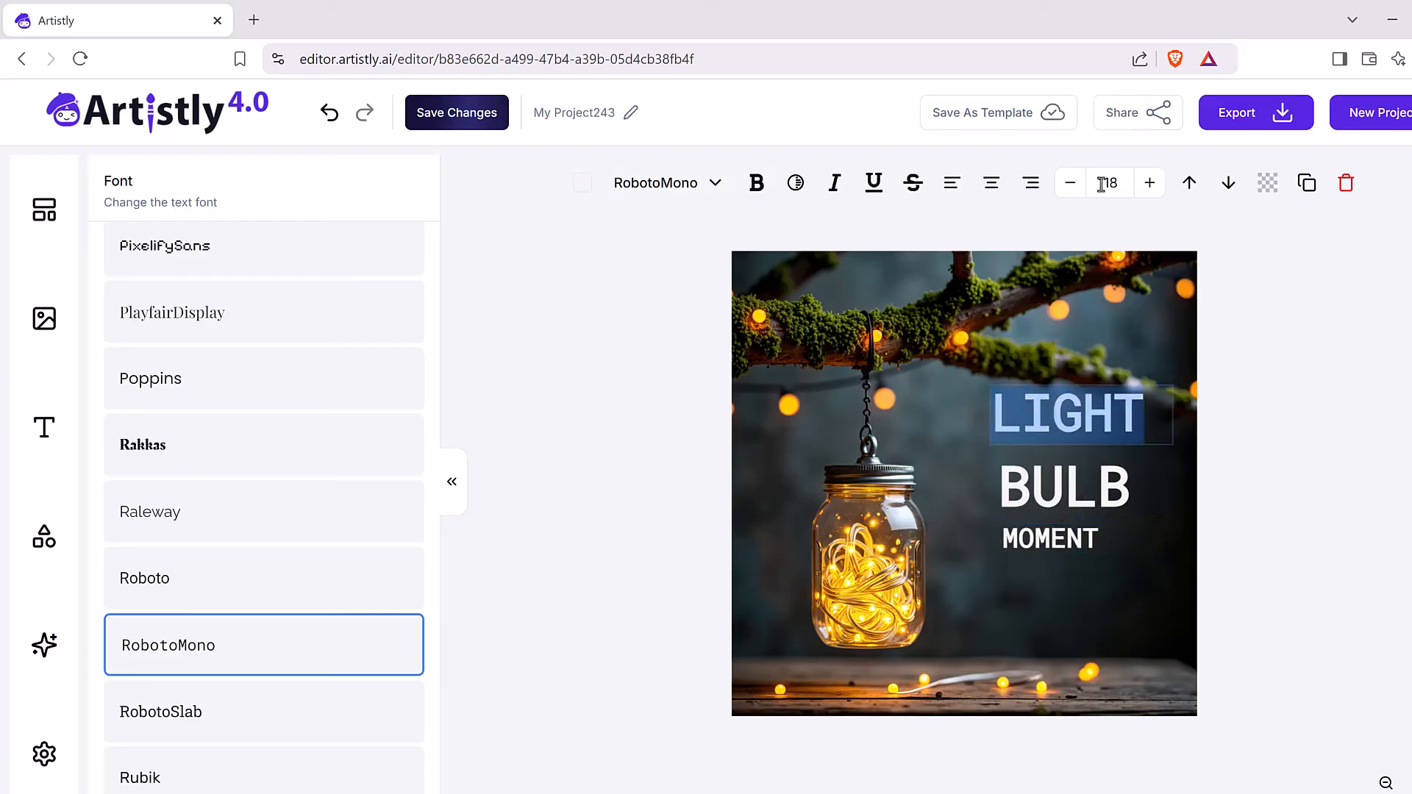
pyautogui.write('120')
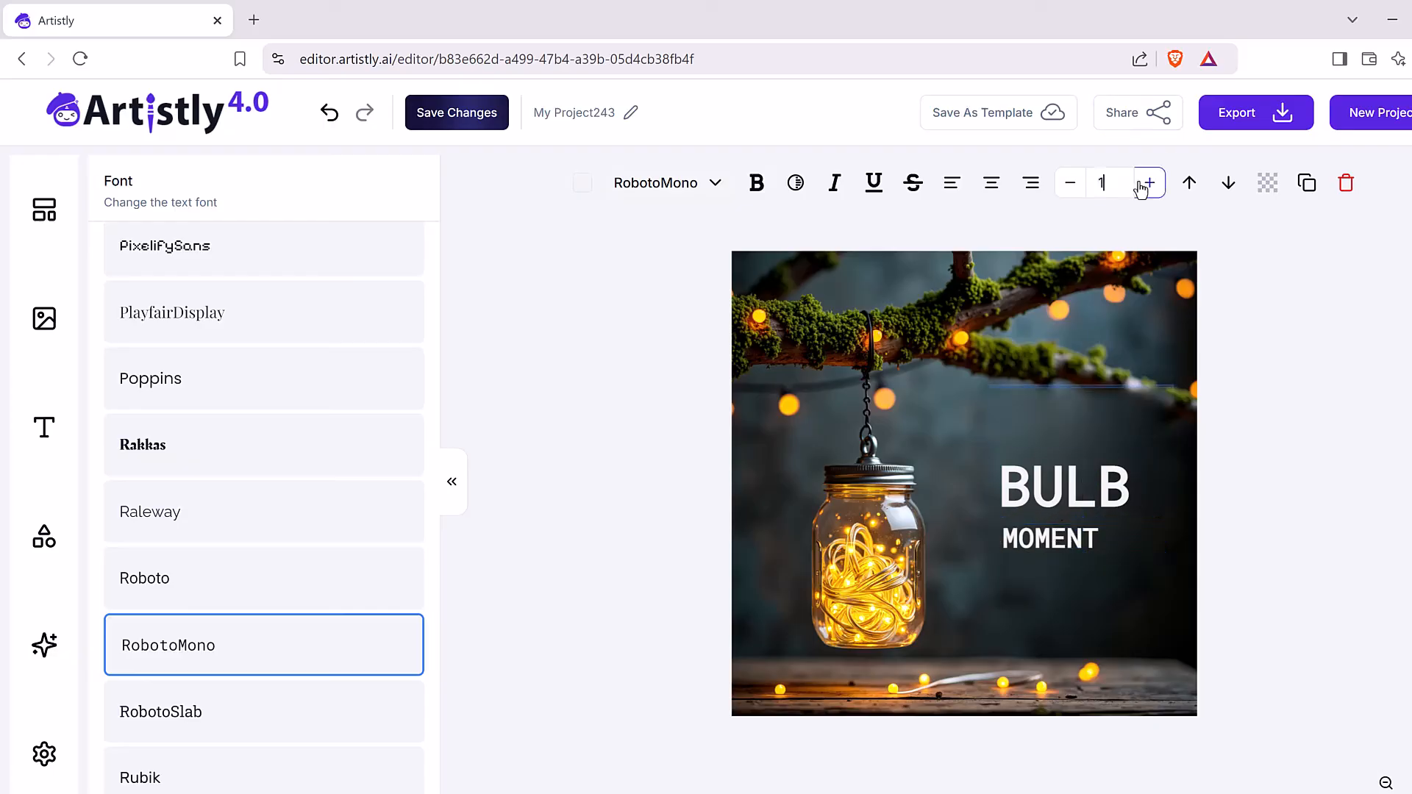
# Set the font size of the words 'BULB' and 'MOMENT' to 120
pyautogui.click(1047, 508)
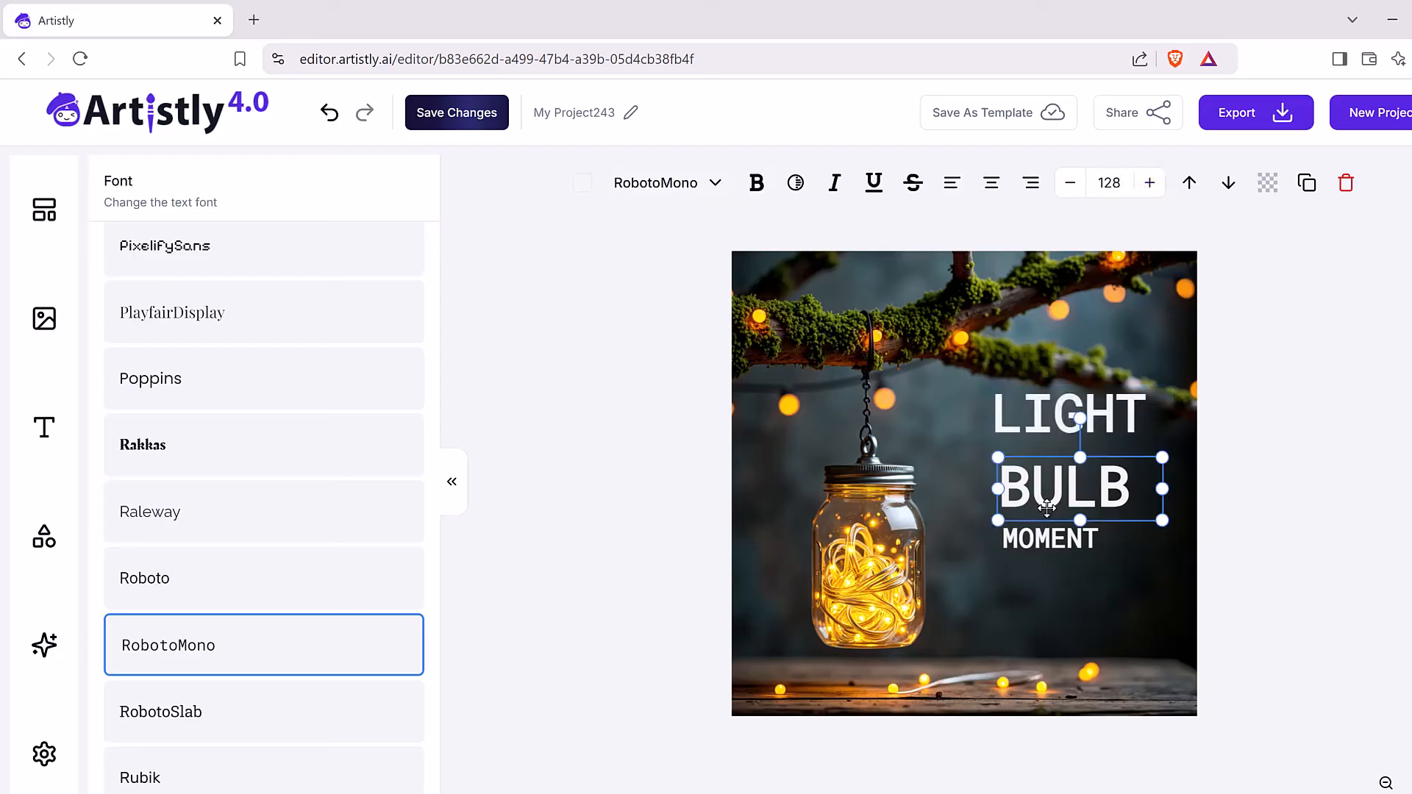
pyautogui.doubleClick(1047, 508)
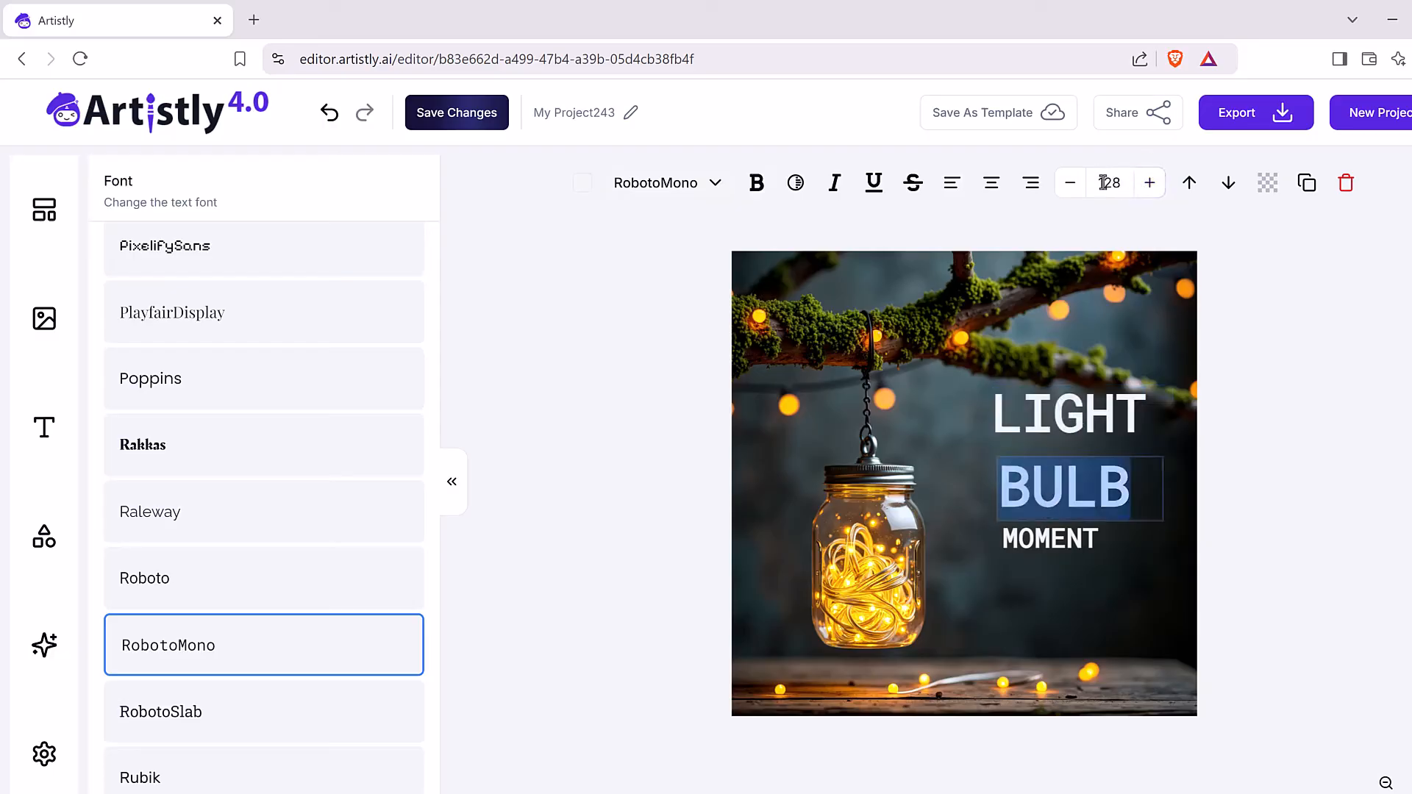
pyautogui.write('120')
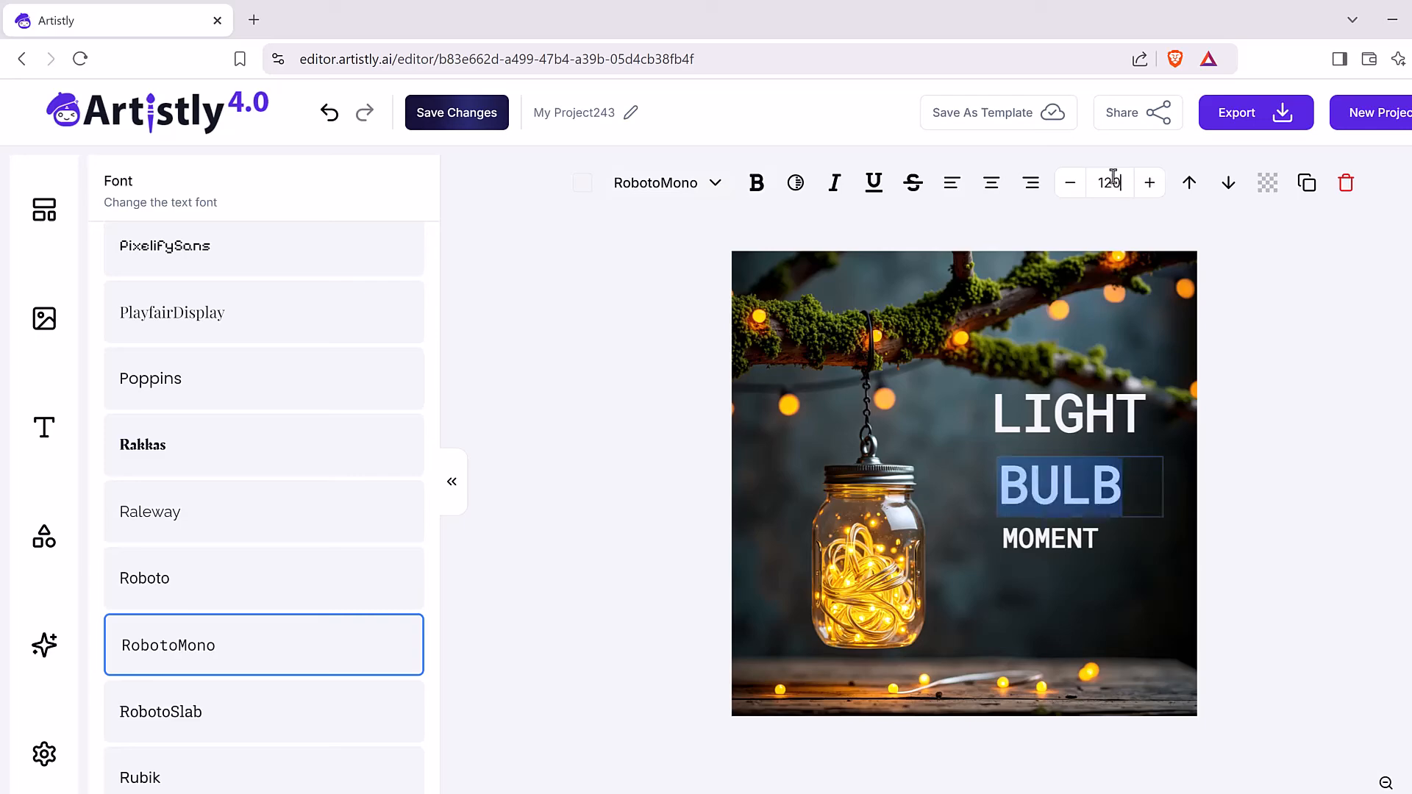
pyautogui.click(1051, 523)
pyautogui.doubleClick(1050, 523)
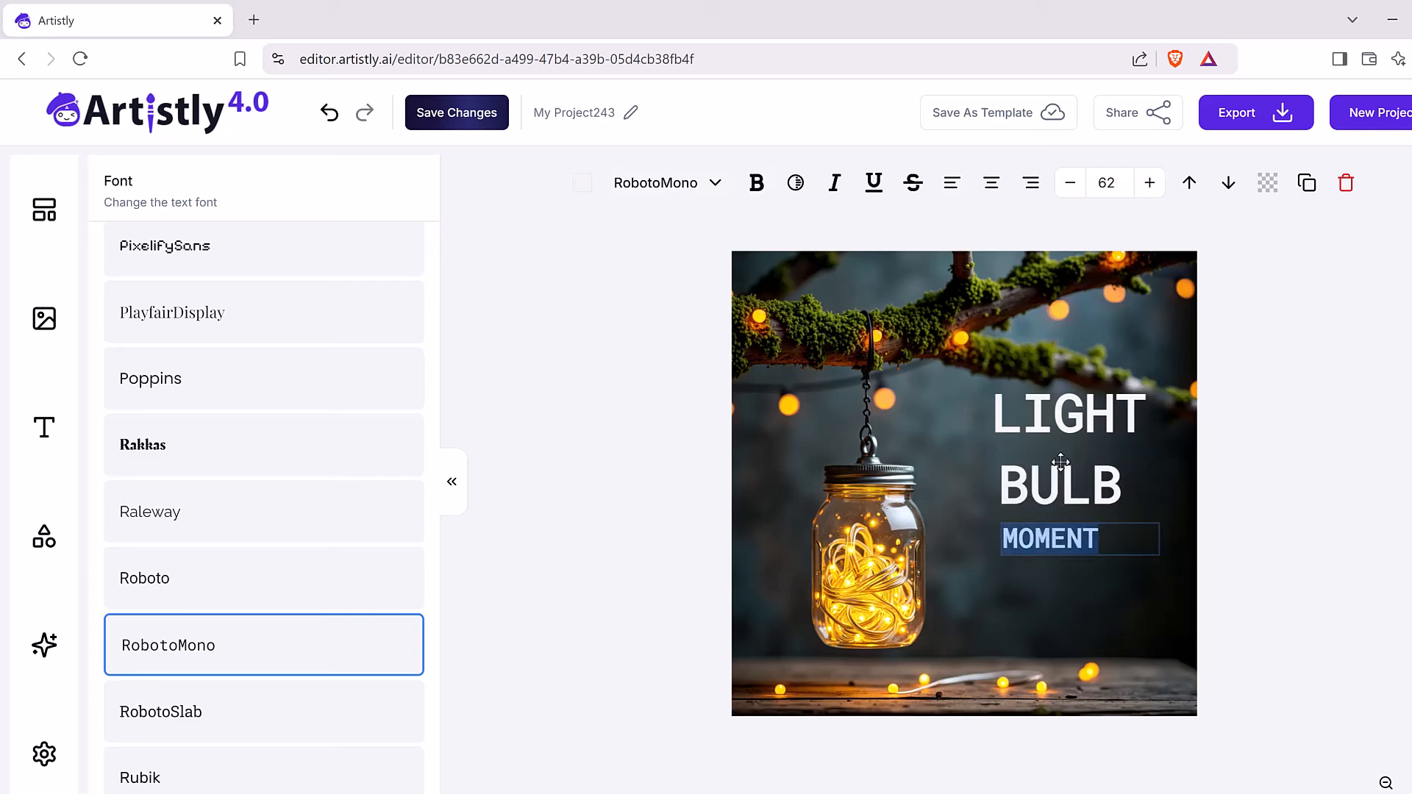
pyautogui.write('120')
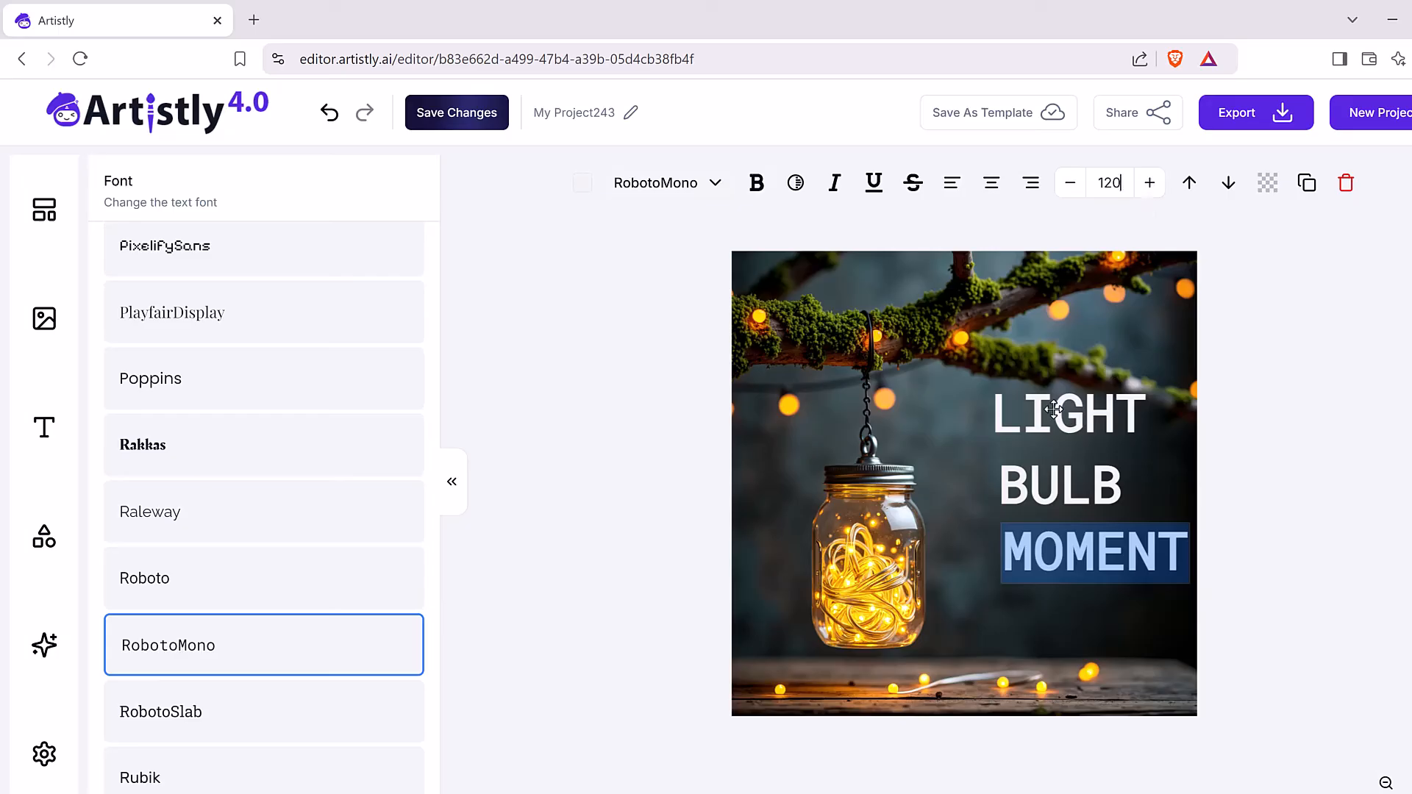
# Move the words 'LIGHT', 'BULB' and 'MOMENT' closer together into a compact stack beside the jar
pyautogui.click(1061, 572)
pyautogui.moveTo(1050, 554); pyautogui.dragTo(1022, 540)
pyautogui.moveTo(1030, 484); pyautogui.dragTo(1009, 474)
pyautogui.moveTo(1013, 400); pyautogui.dragTo(990, 404)
pyautogui.moveTo(1035, 539); pyautogui.dragTo(1025, 538)
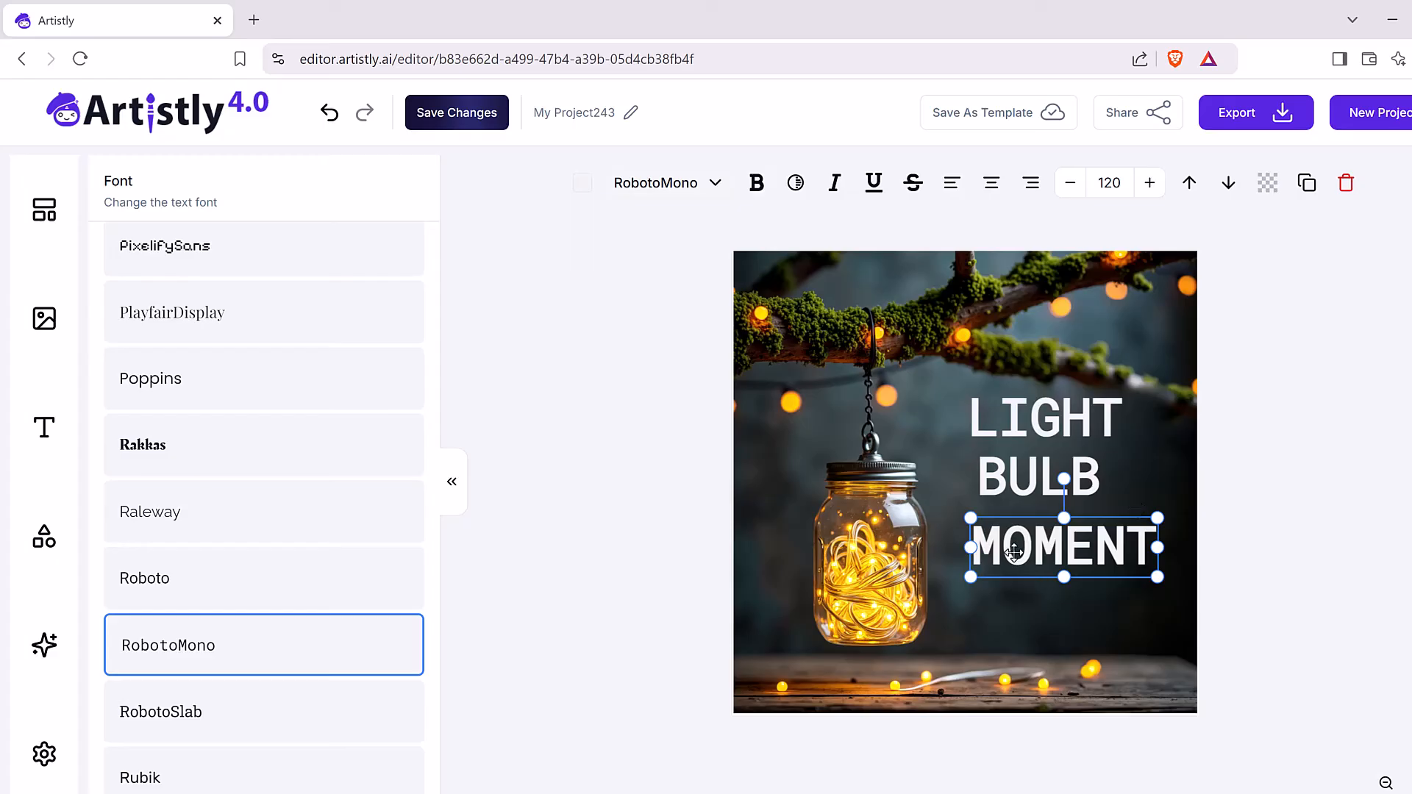
pyautogui.moveTo(1013, 553); pyautogui.dragTo(999, 541)
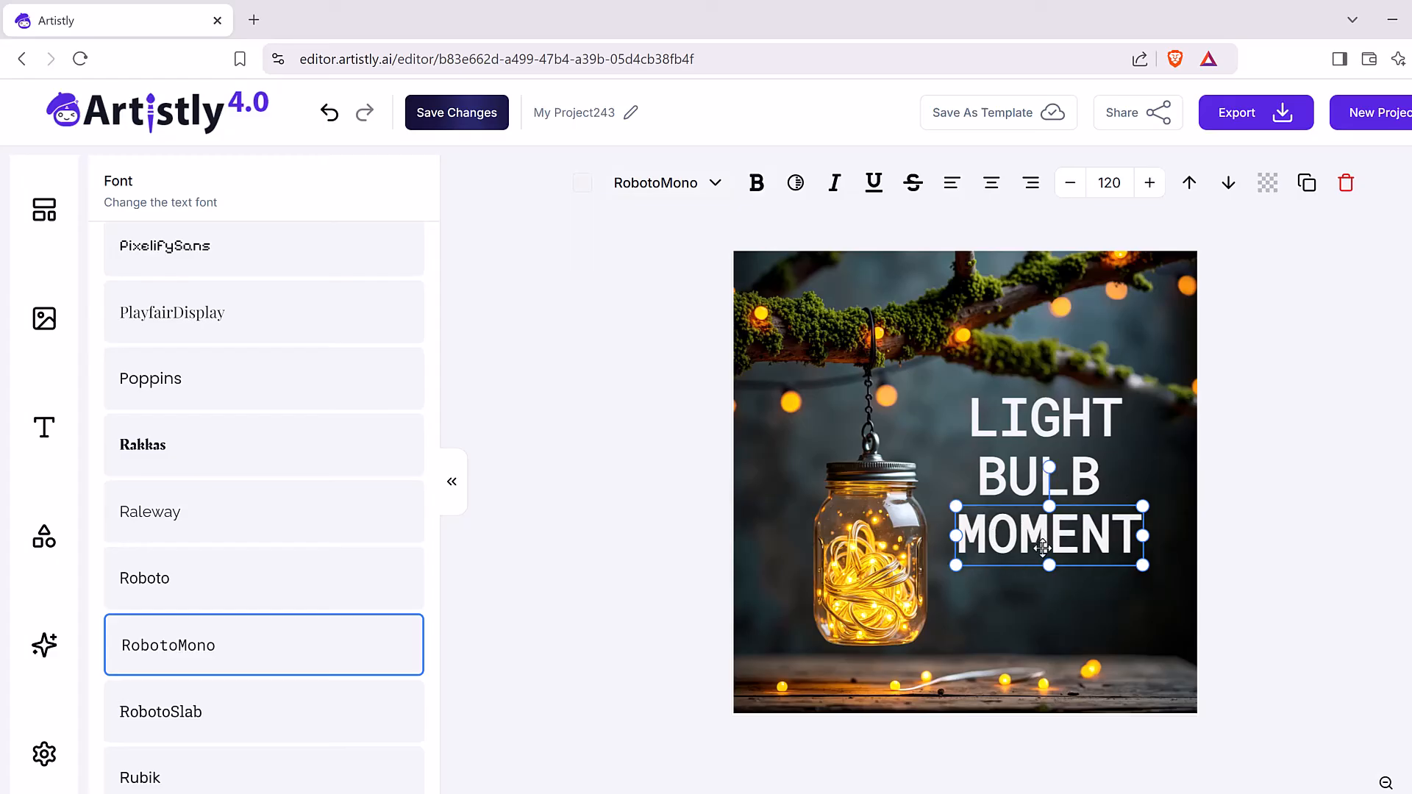
pyautogui.click(1169, 430)
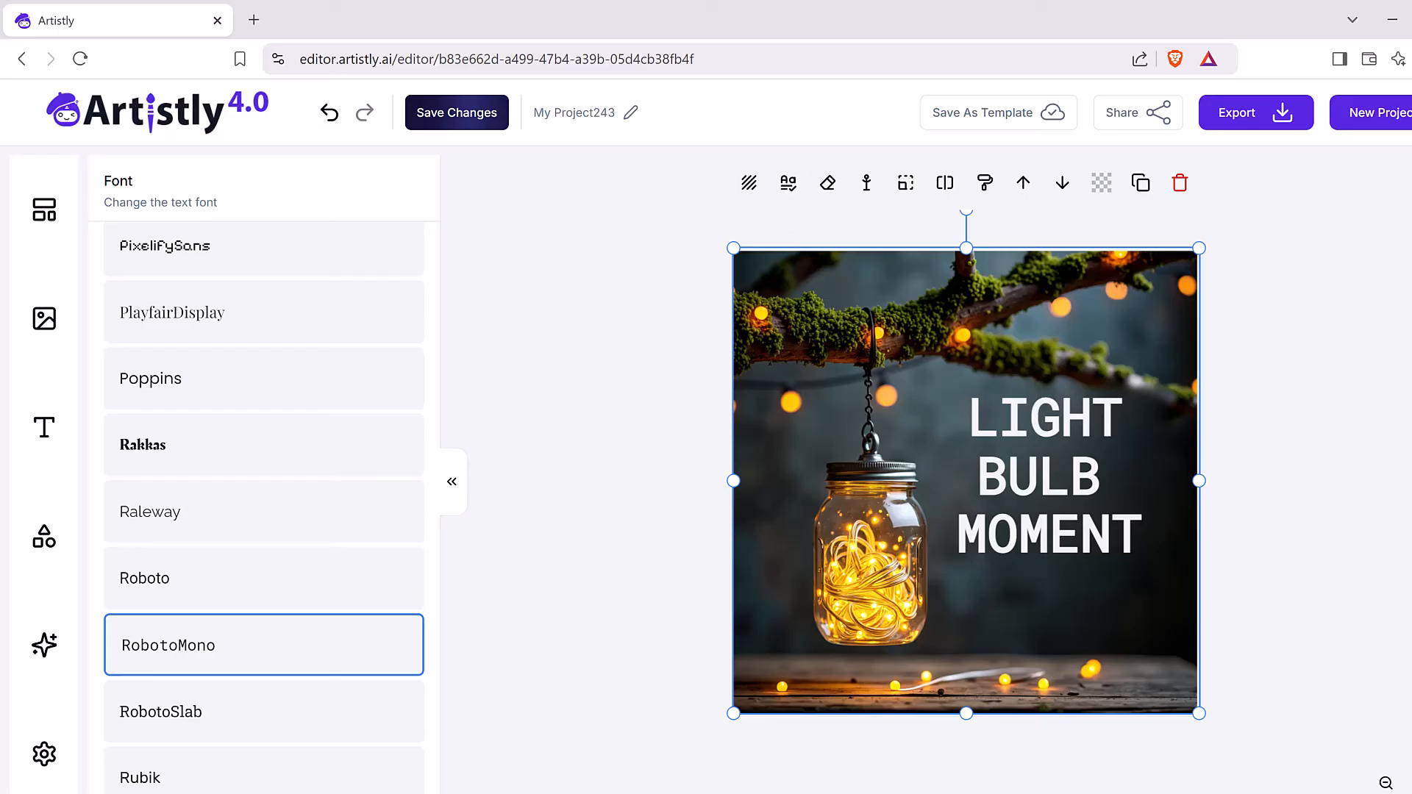
pyautogui.moveTo(780, 156)
pyautogui.mouseDown()
pyautogui.moveTo(813, 178)
pyautogui.moveTo(774, 209)
pyautogui.moveTo(790, 150)
pyautogui.mouseUp()
pyautogui.moveTo(822, 86)
pyautogui.mouseDown()
pyautogui.moveTo(810, 128)
pyautogui.moveTo(855, 101)
pyautogui.mouseUp()
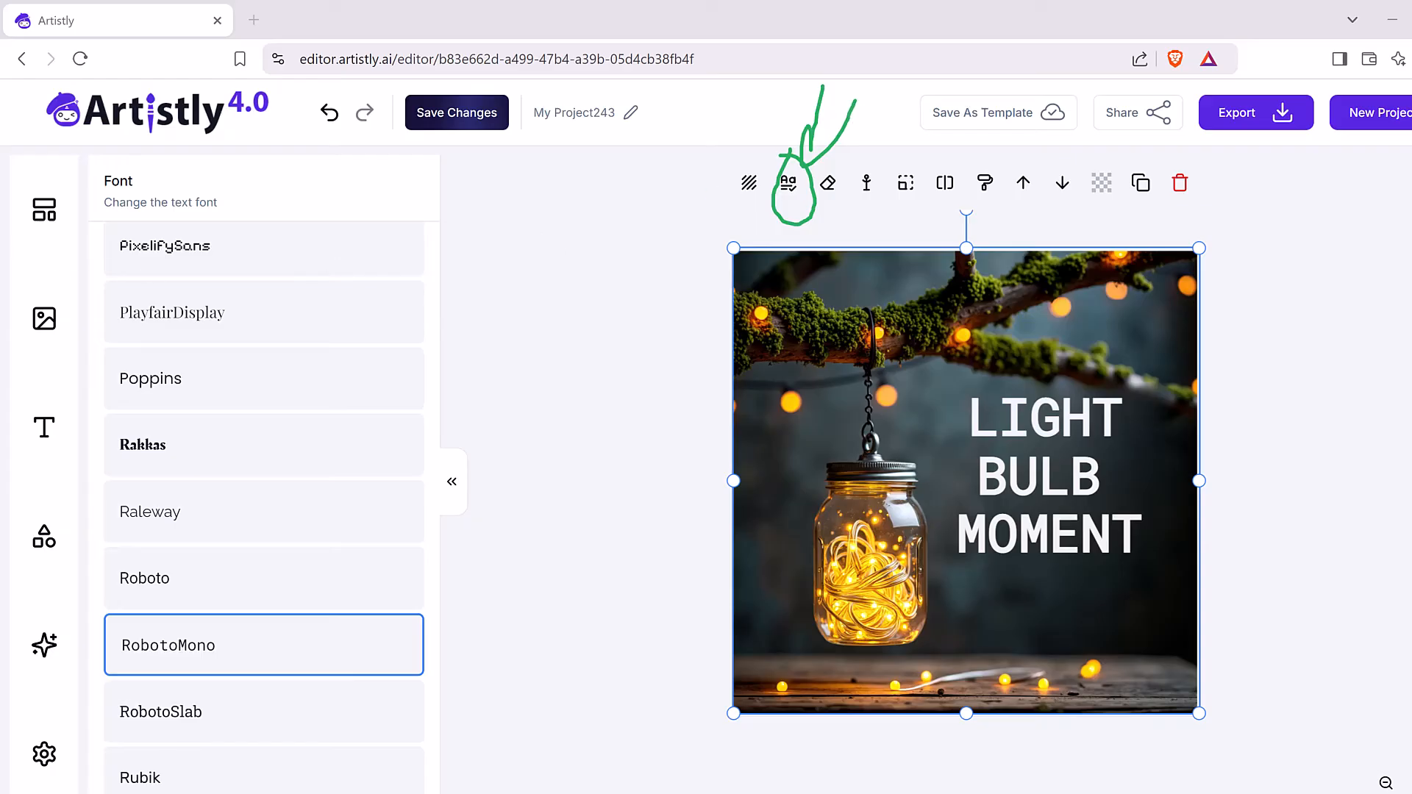
pyautogui.press('Escape')
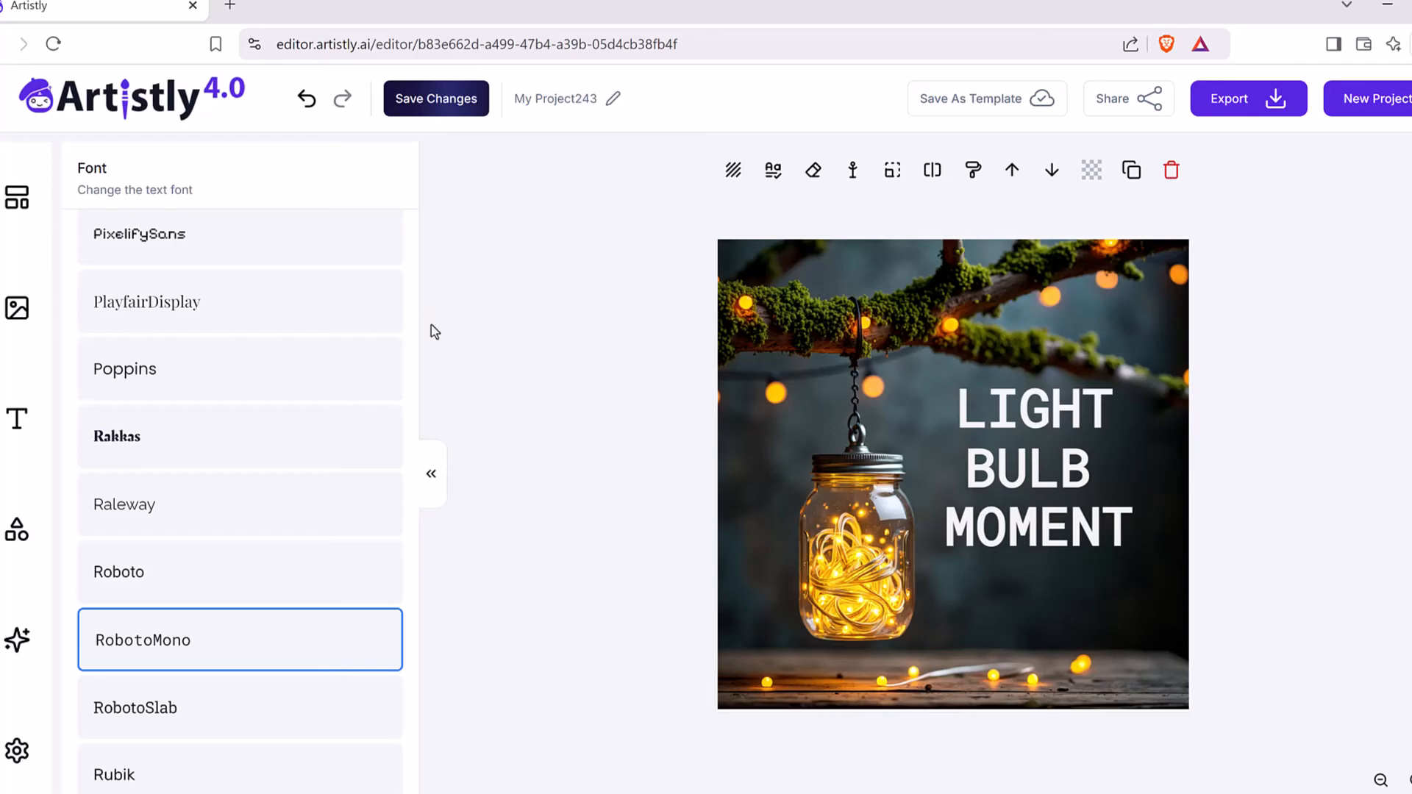
pyautogui.click(560, 305)
# Resize the jar image to a 16:9 aspect ratio without a resize prompt
pyautogui.click(848, 334)
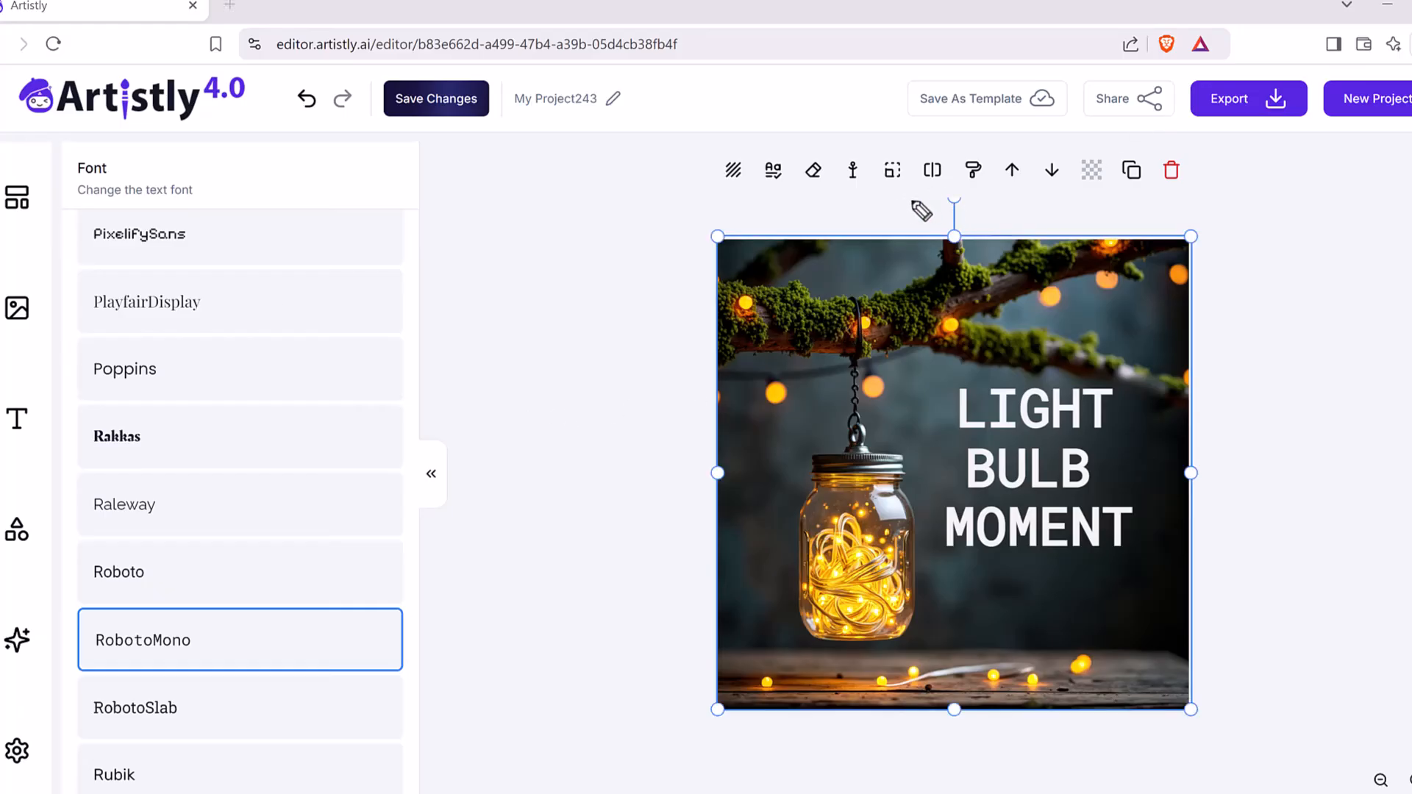
pyautogui.moveTo(902, 193)
pyautogui.mouseDown()
pyautogui.moveTo(872, 157)
pyautogui.moveTo(900, 141)
pyautogui.moveTo(921, 170)
pyautogui.moveTo(902, 192)
pyautogui.mouseUp()
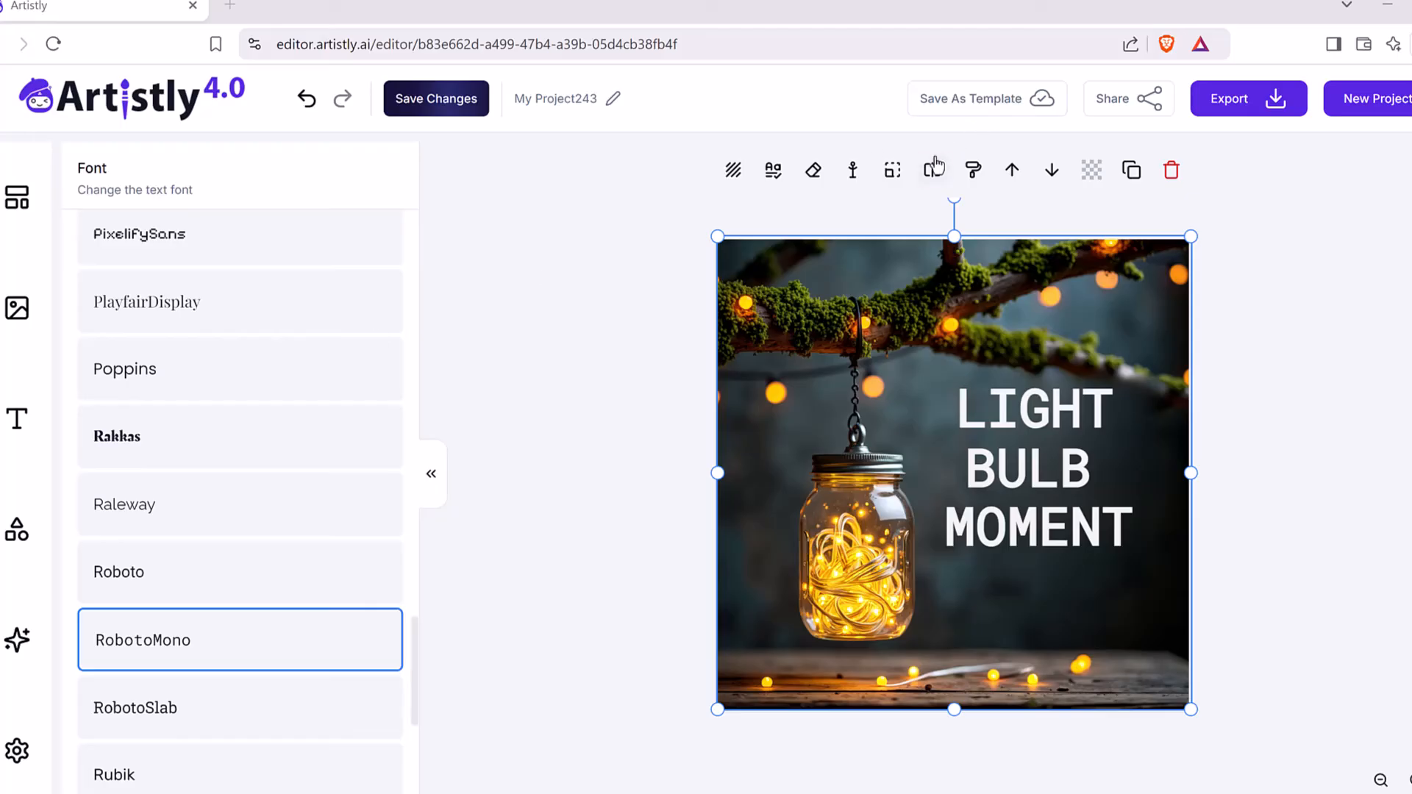
pyautogui.click(894, 180)
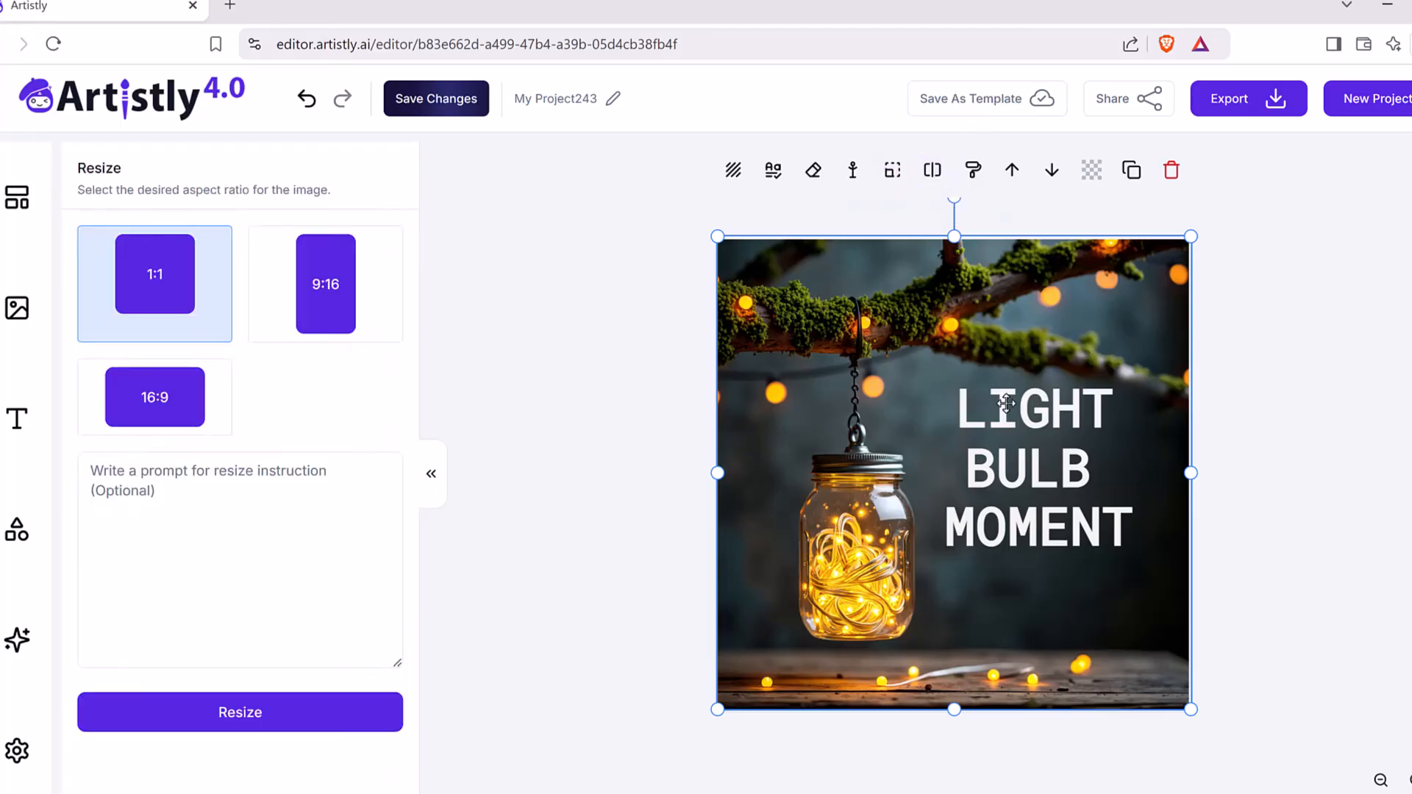
pyautogui.click(179, 419)
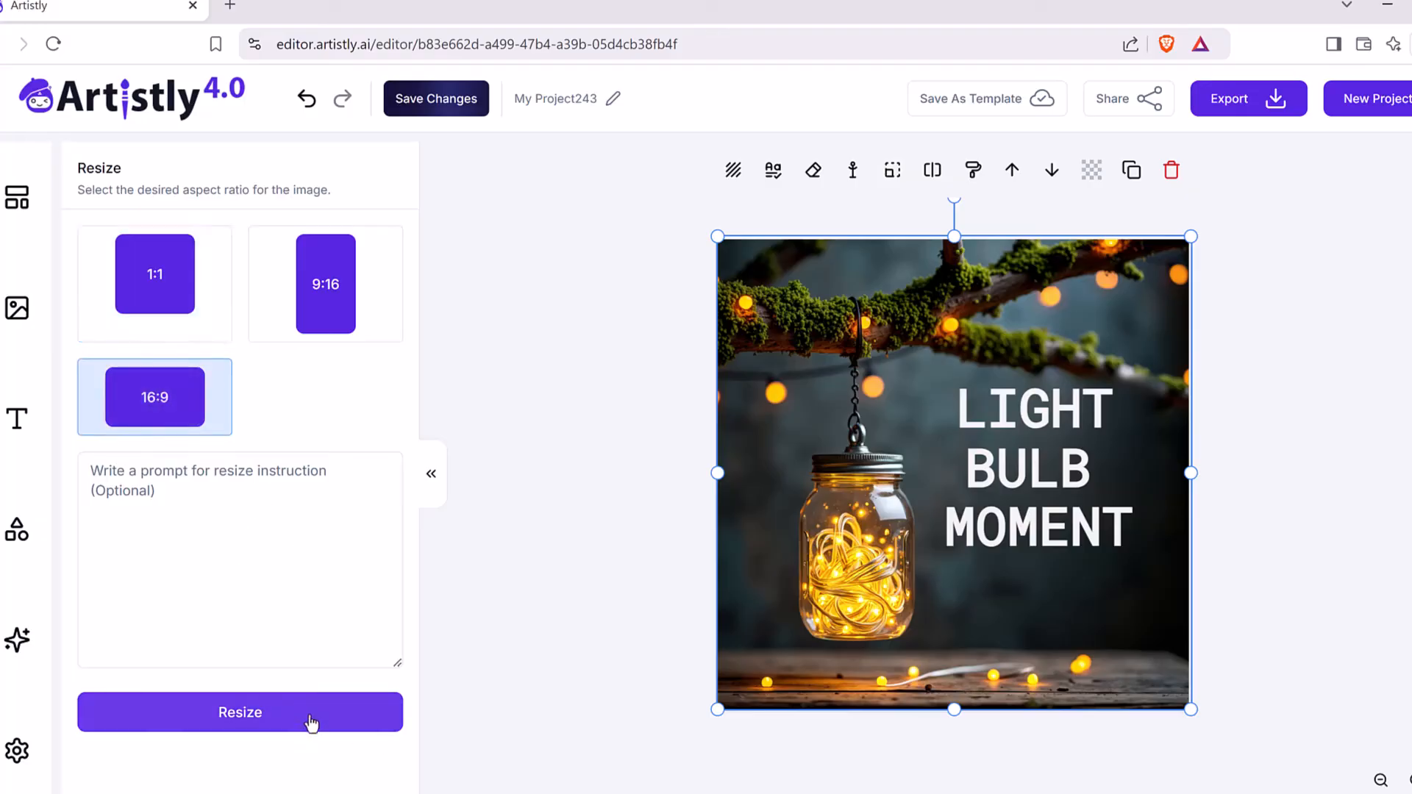
pyautogui.click(312, 722)
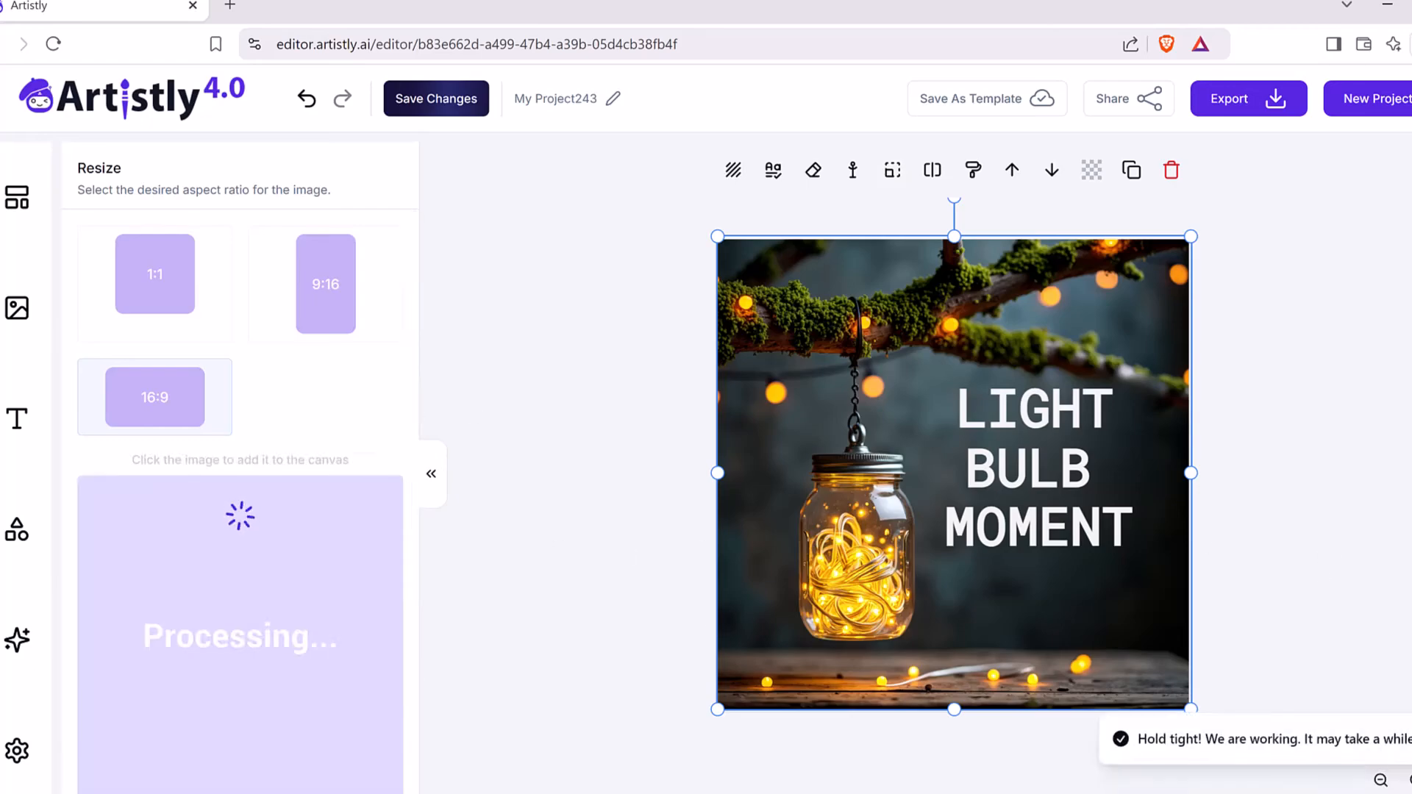
pyautogui.moveTo(574, 226)
pyautogui.mouseDown()
pyautogui.moveTo(1402, 233)
pyautogui.moveTo(1370, 706)
pyautogui.moveTo(1336, 772)
pyautogui.moveTo(654, 765)
pyautogui.moveTo(510, 748)
pyautogui.moveTo(481, 402)
pyautogui.moveTo(510, 291)
pyautogui.moveTo(604, 228)
pyautogui.mouseUp()
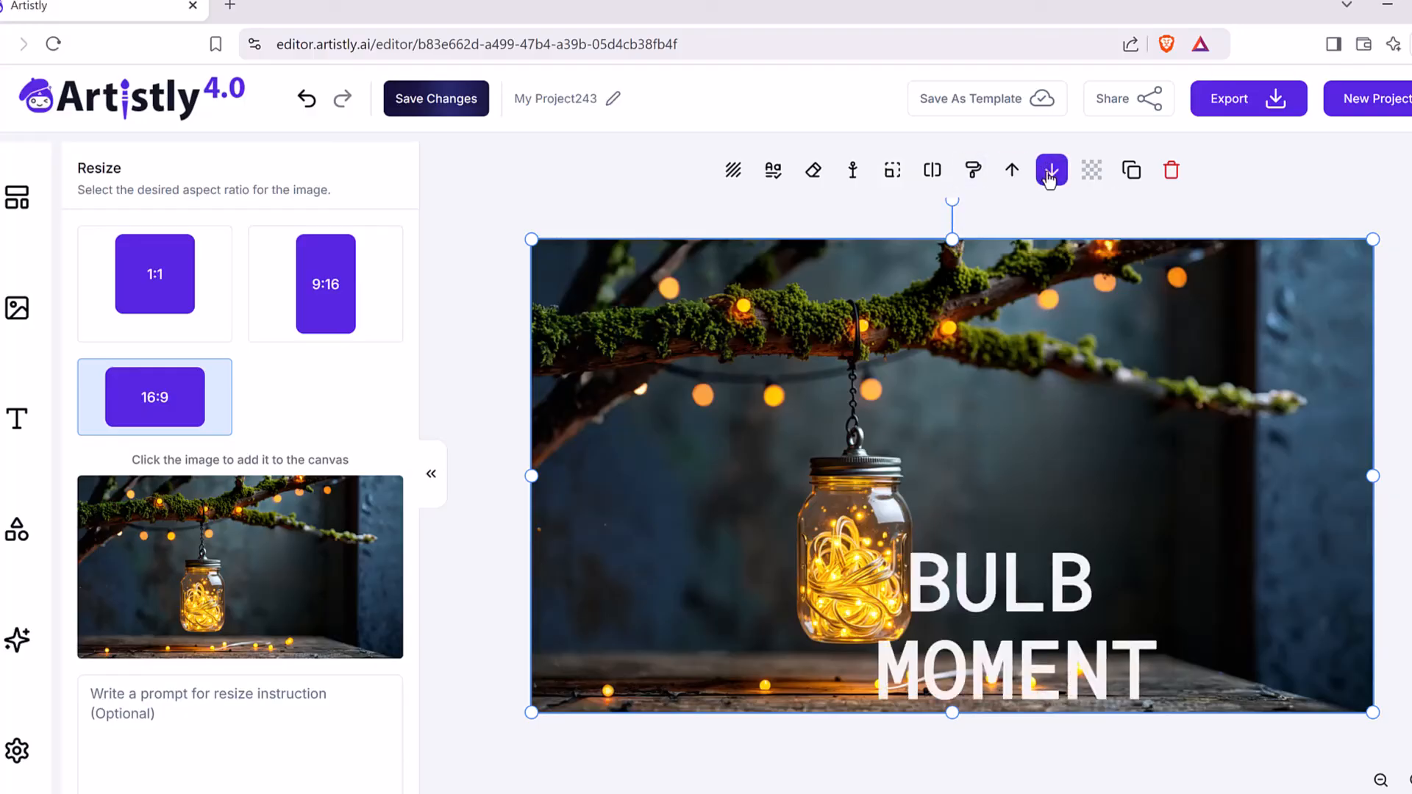
# Reposition 'LIGHT', 'BULB' and 'MOMENT' as a stack to the right of the jar on the widescreen image
pyautogui.moveTo(966, 514); pyautogui.dragTo(1013, 463)
pyautogui.moveTo(986, 581); pyautogui.dragTo(1029, 523)
pyautogui.moveTo(1014, 669); pyautogui.dragTo(1092, 621)
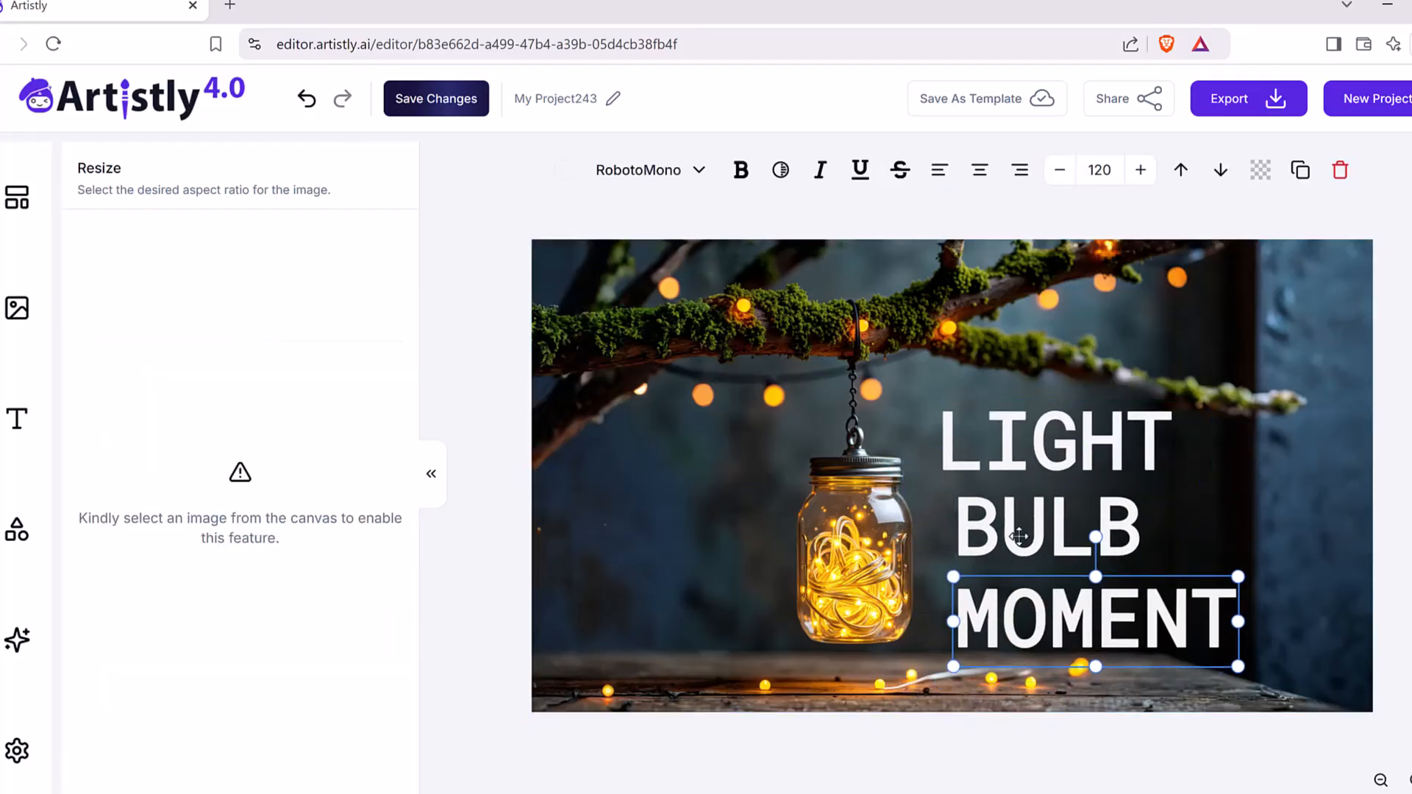
pyautogui.moveTo(1018, 536); pyautogui.dragTo(1011, 536)
pyautogui.moveTo(1012, 466); pyautogui.dragTo(1025, 460)
pyautogui.moveTo(1033, 628); pyautogui.dragTo(1005, 622)
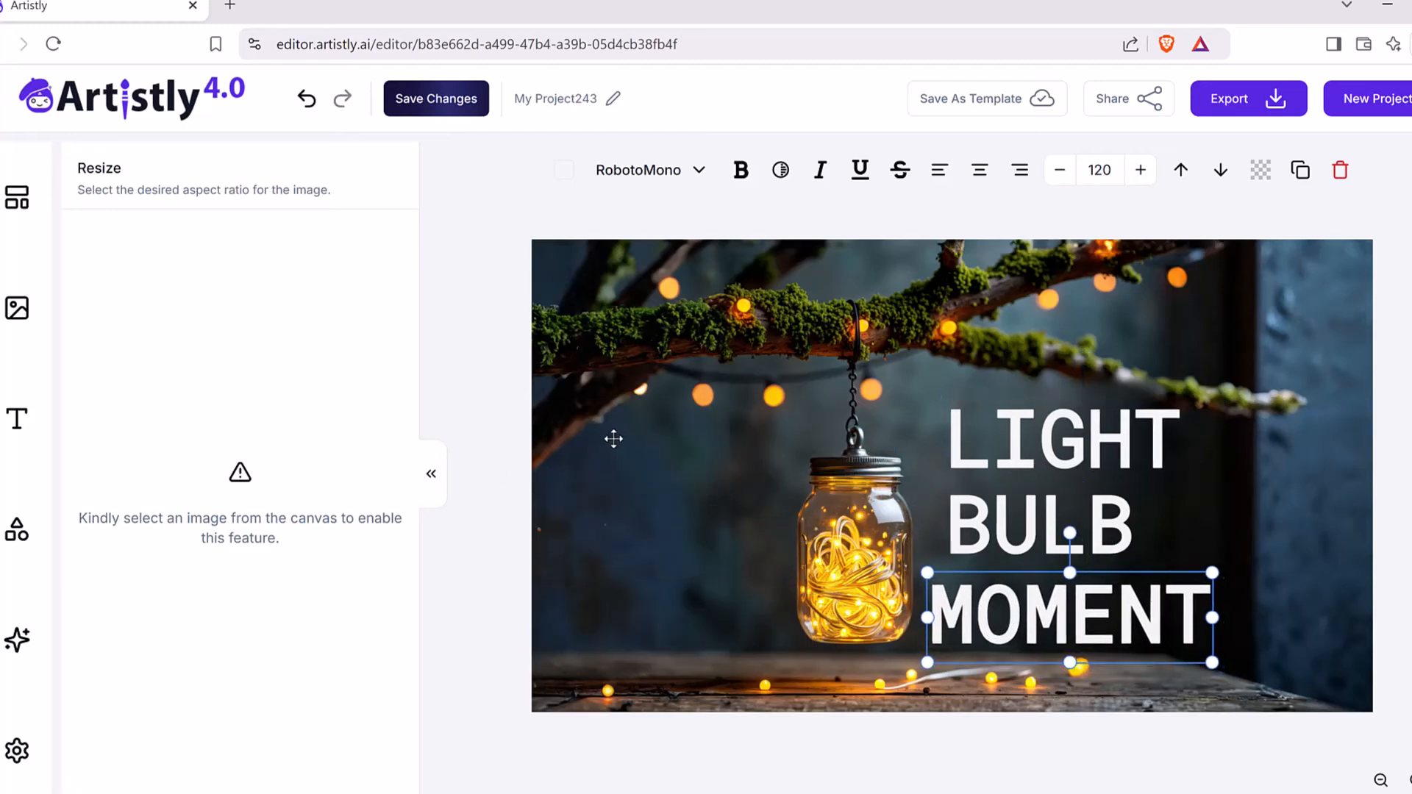
pyautogui.click(1096, 394)
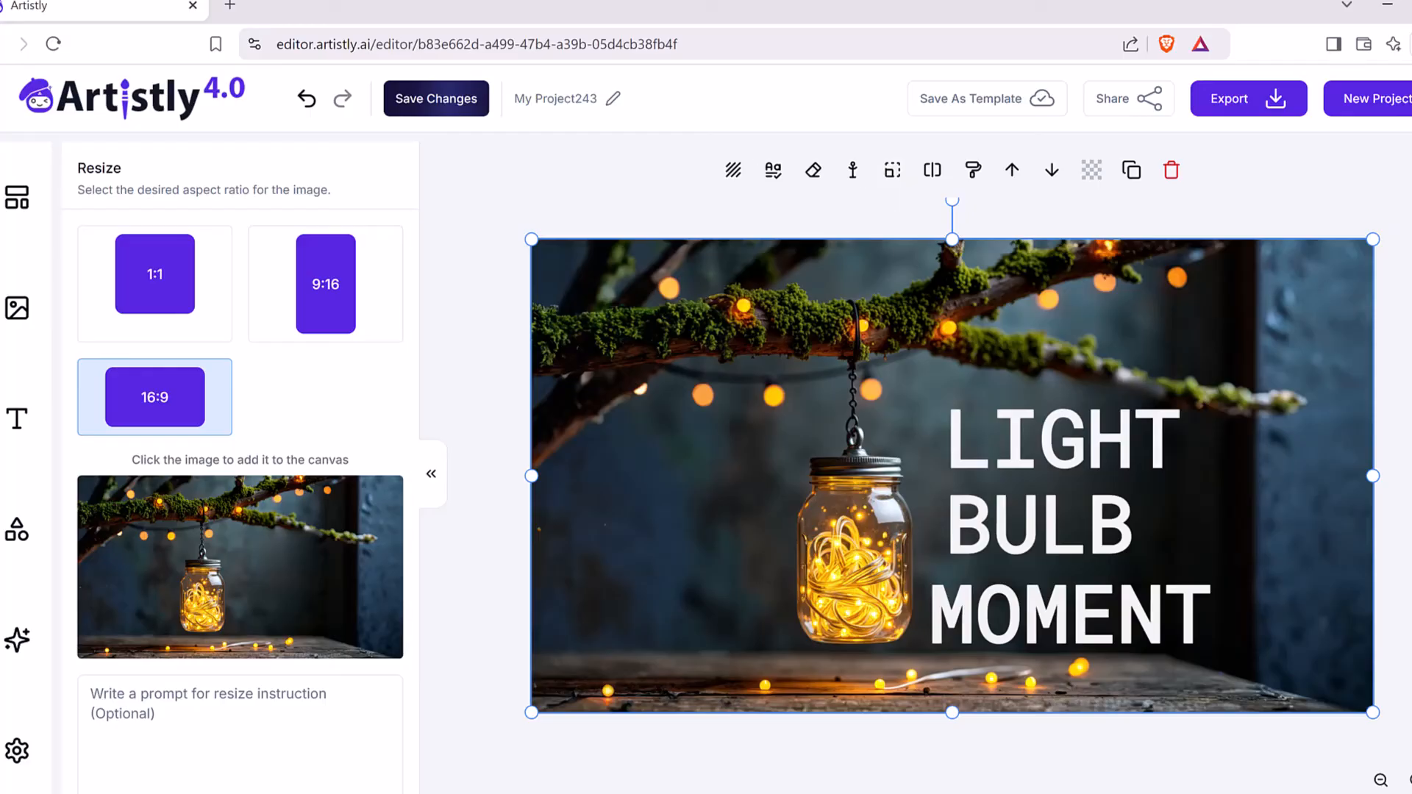
pyautogui.moveTo(695, 394)
pyautogui.mouseDown()
pyautogui.moveTo(588, 397)
pyautogui.moveTo(1163, 237)
pyautogui.moveTo(1305, 377)
pyautogui.moveTo(625, 401)
pyautogui.mouseUp()
pyautogui.moveTo(1007, 185); pyautogui.dragTo(1042, 184)
pyautogui.moveTo(726, 426)
pyautogui.mouseDown()
pyautogui.moveTo(710, 374)
pyautogui.moveTo(733, 411)
pyautogui.moveTo(706, 433)
pyautogui.mouseUp()
pyautogui.moveTo(798, 425)
pyautogui.mouseDown()
pyautogui.moveTo(746, 412)
pyautogui.moveTo(790, 425)
pyautogui.mouseUp()
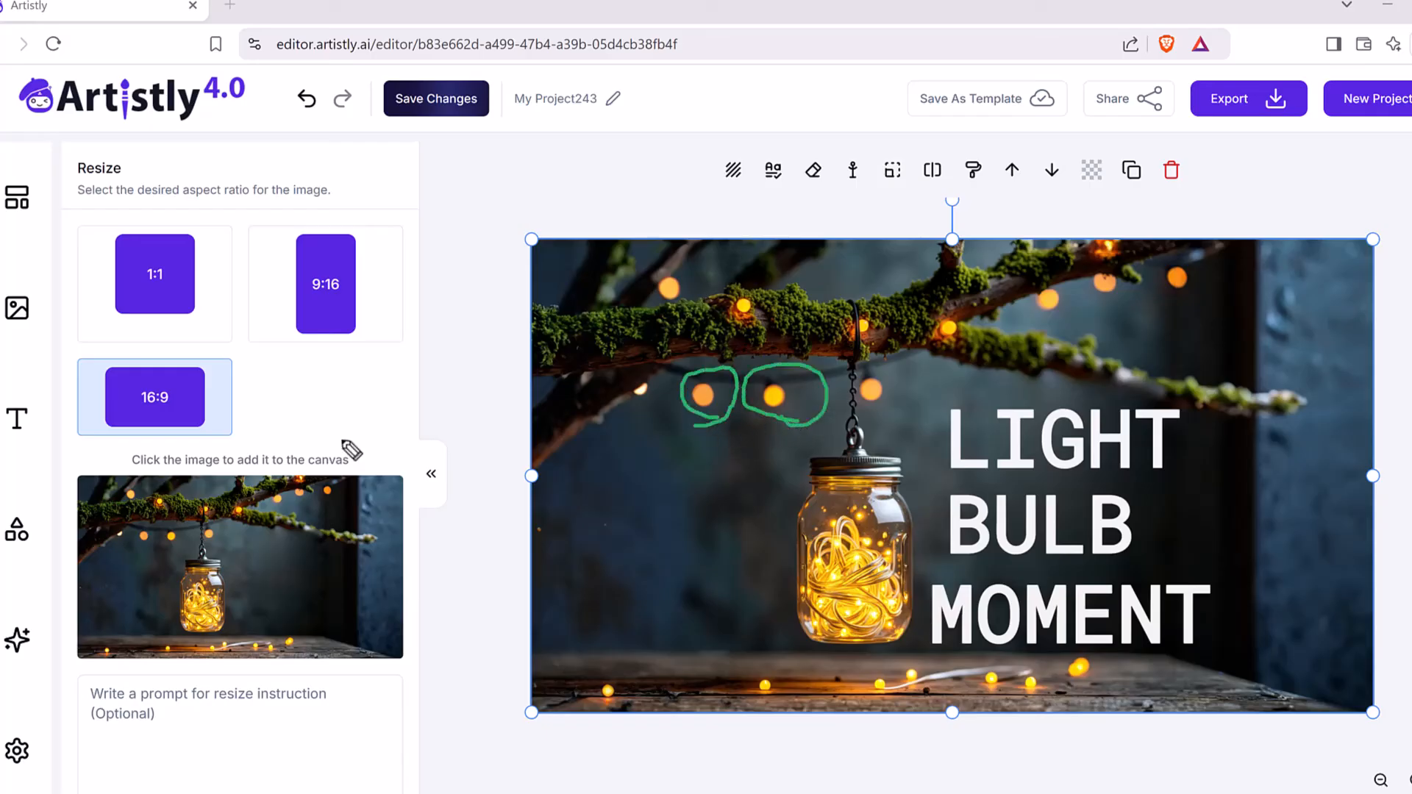
pyautogui.press('Escape')
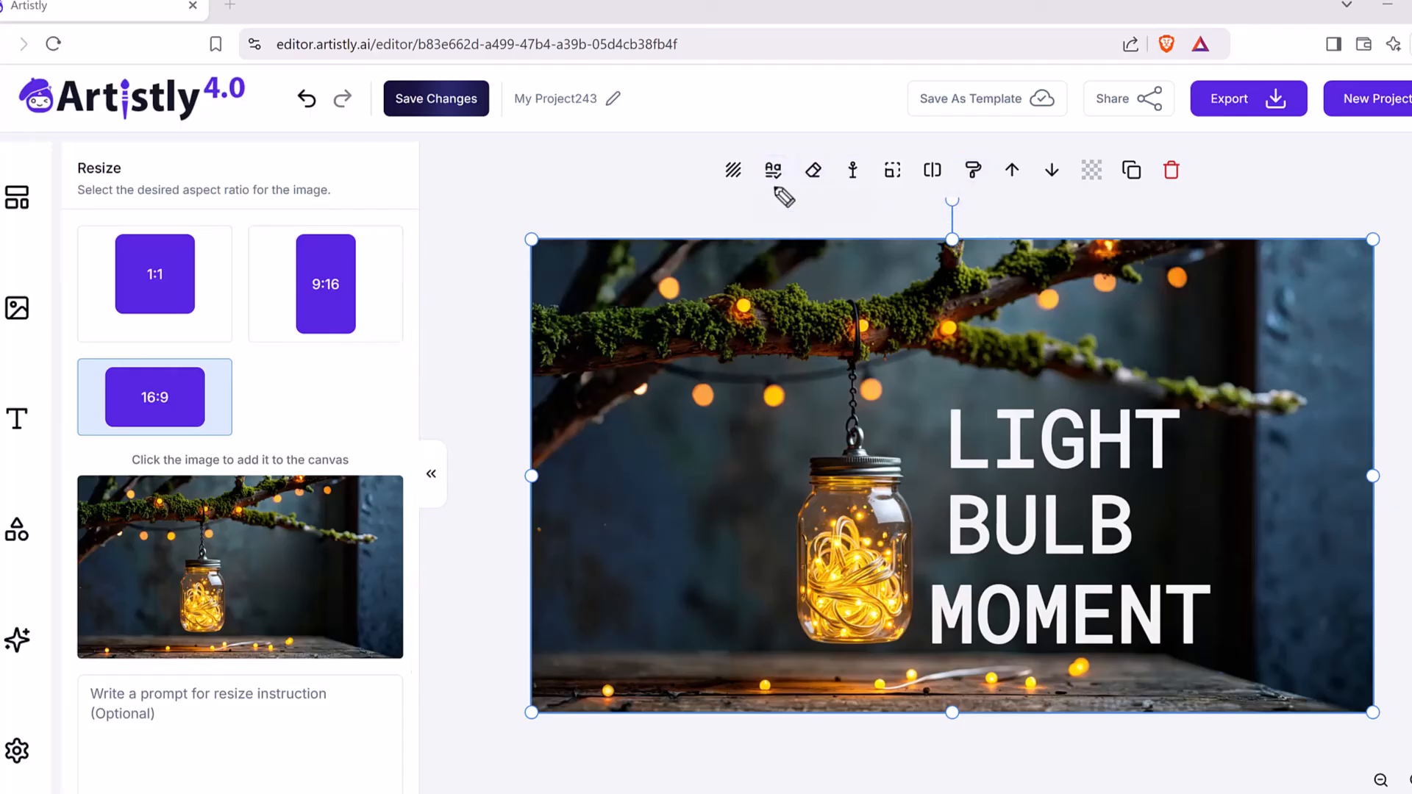
pyautogui.moveTo(819, 195); pyautogui.dragTo(823, 209)
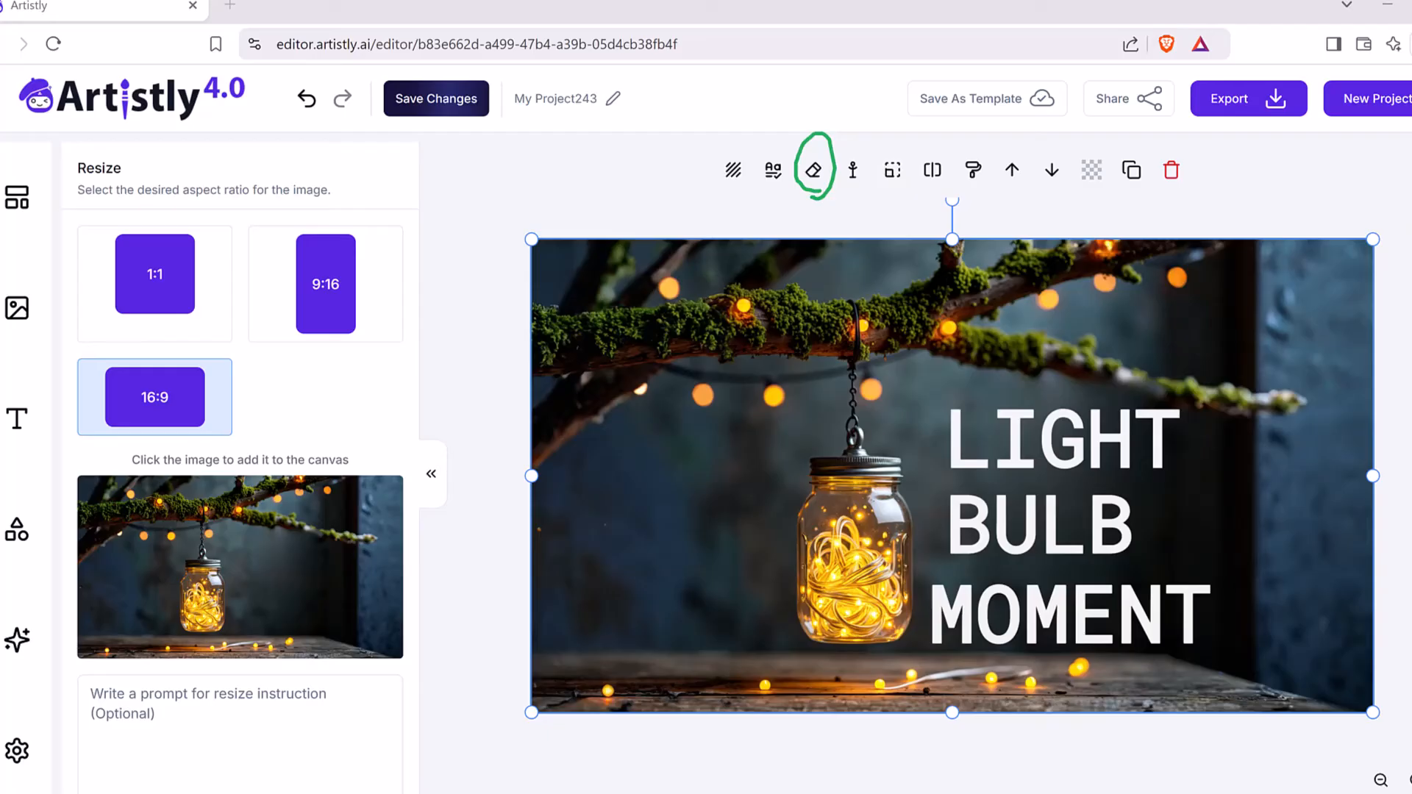
pyautogui.press('Escape')
# Remove the string lights lying on the table to the right of the jar with Object Remover
pyautogui.click(812, 169)
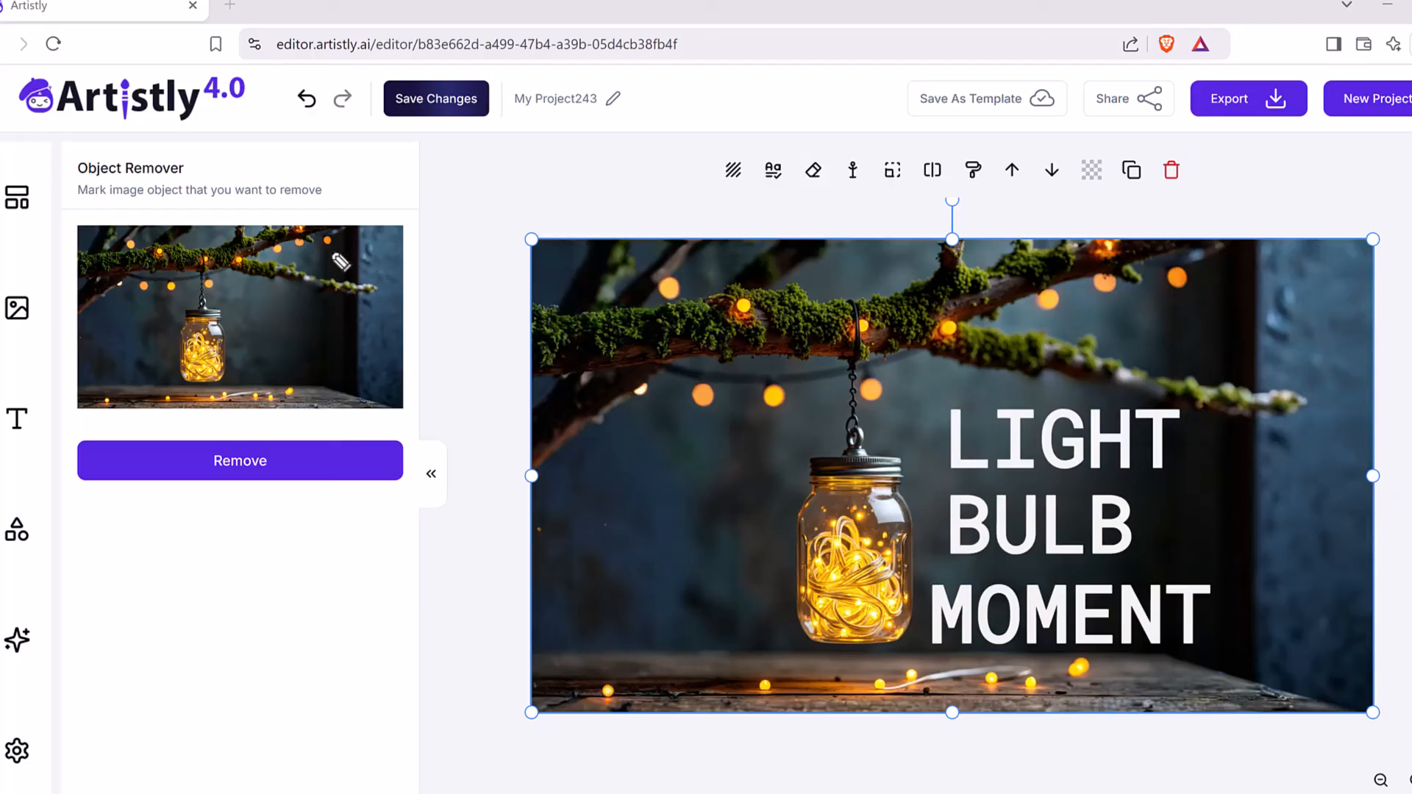
pyautogui.moveTo(316, 373)
pyautogui.mouseDown()
pyautogui.moveTo(243, 388)
pyautogui.moveTo(243, 406)
pyautogui.moveTo(305, 366)
pyautogui.mouseUp()
pyautogui.moveTo(297, 389); pyautogui.dragTo(235, 398)
pyautogui.click(240, 467)
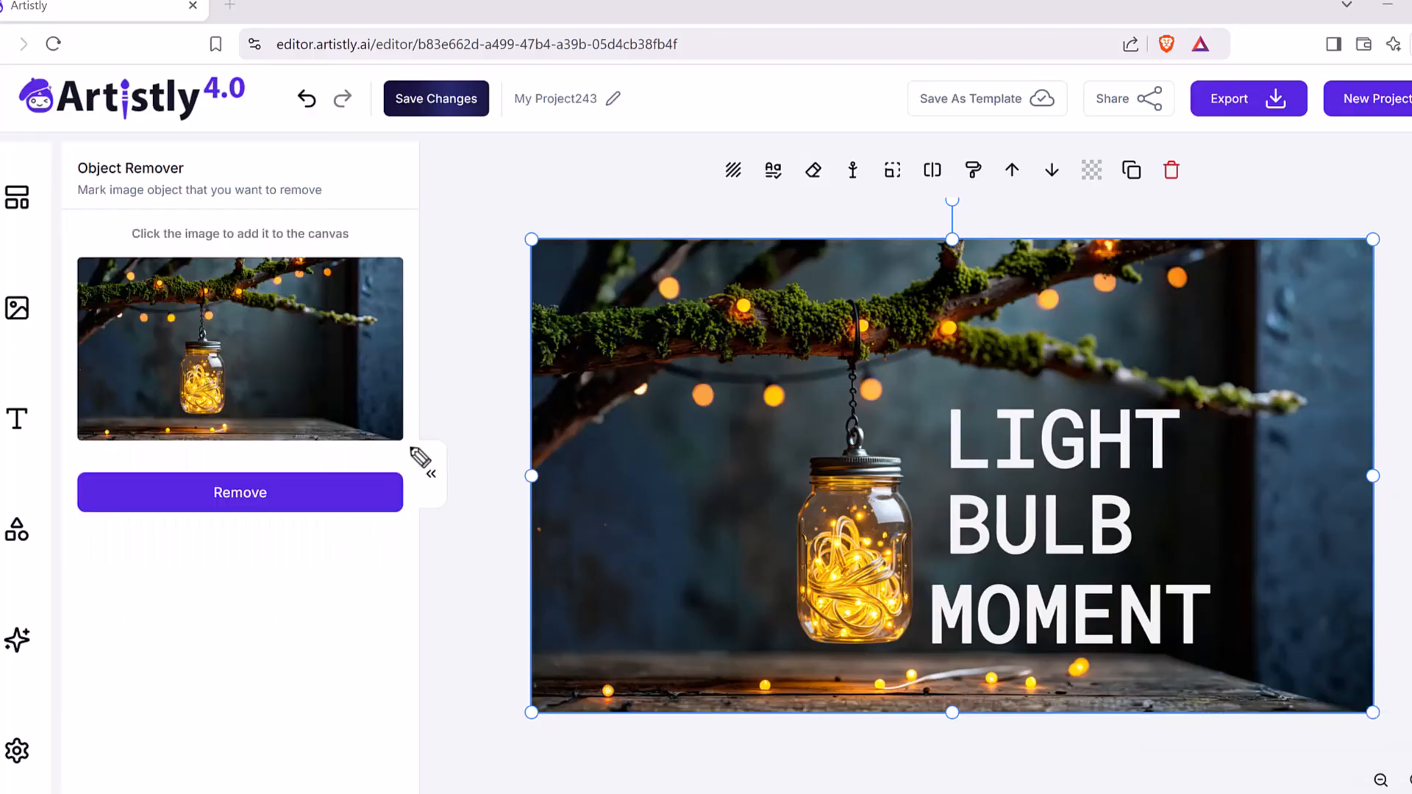
pyautogui.moveTo(956, 663)
pyautogui.mouseDown()
pyautogui.moveTo(1018, 643)
pyautogui.moveTo(1144, 662)
pyautogui.moveTo(1002, 704)
pyautogui.moveTo(960, 658)
pyautogui.mouseUp()
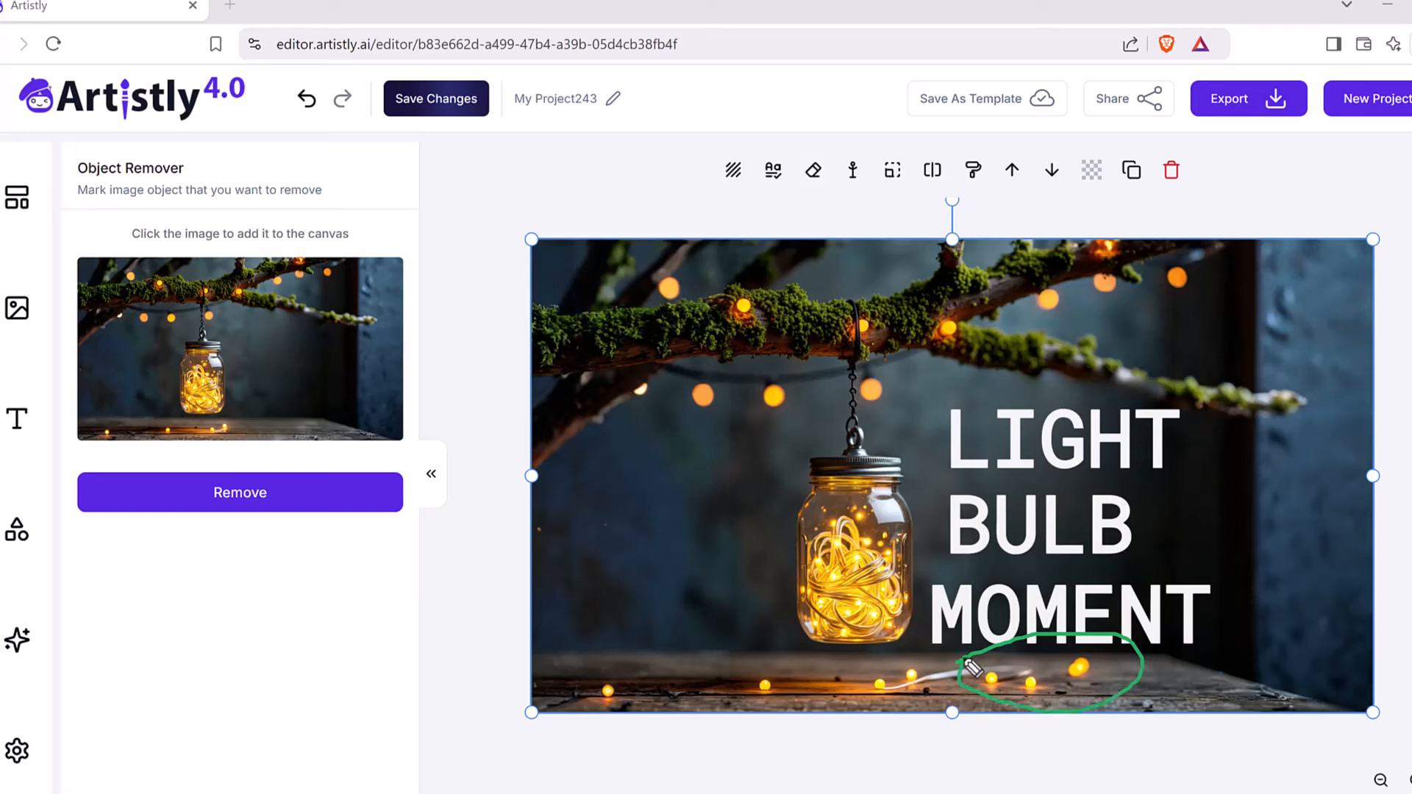
pyautogui.moveTo(508, 494)
pyautogui.mouseDown()
pyautogui.moveTo(245, 429)
pyautogui.moveTo(266, 415)
pyautogui.moveTo(271, 457)
pyautogui.mouseUp()
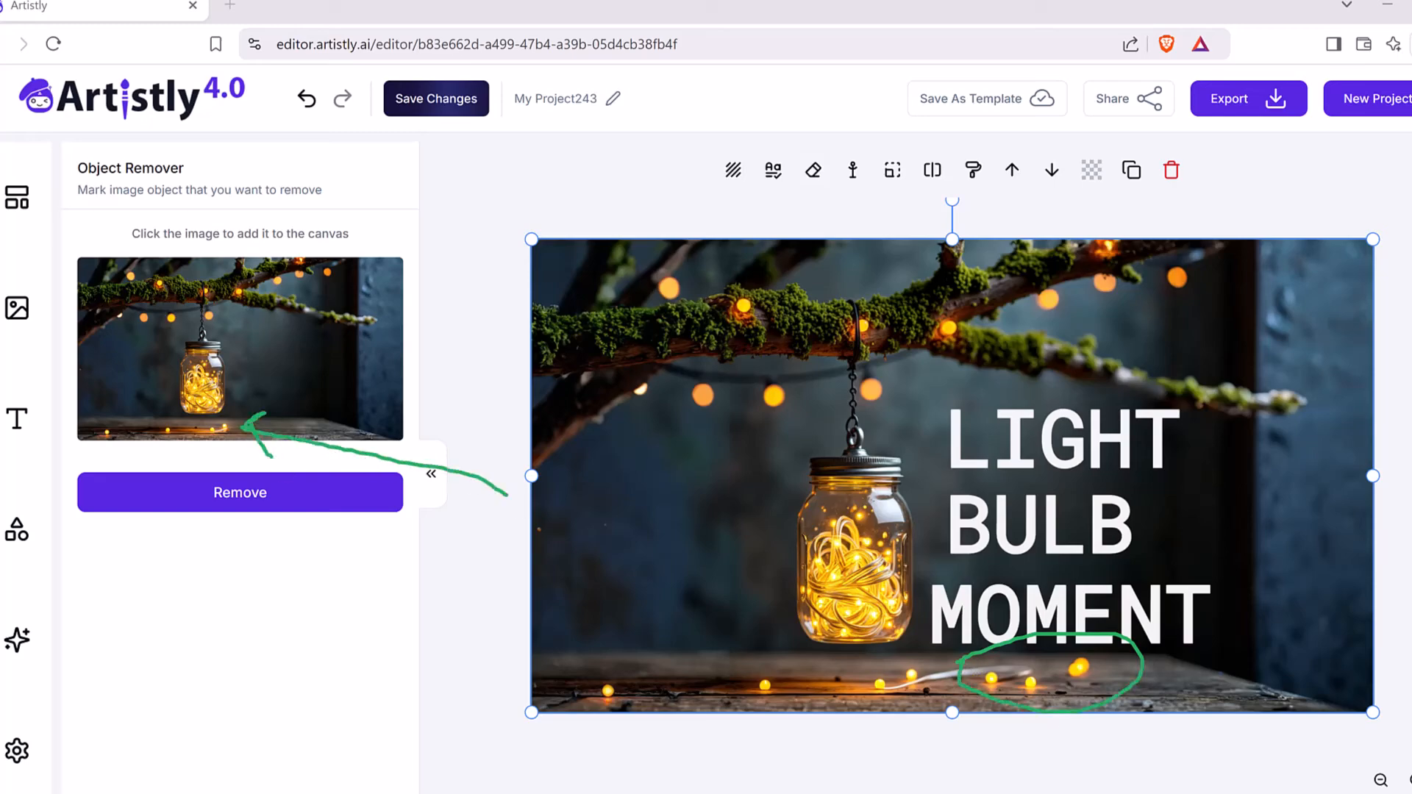
pyautogui.press('Escape')
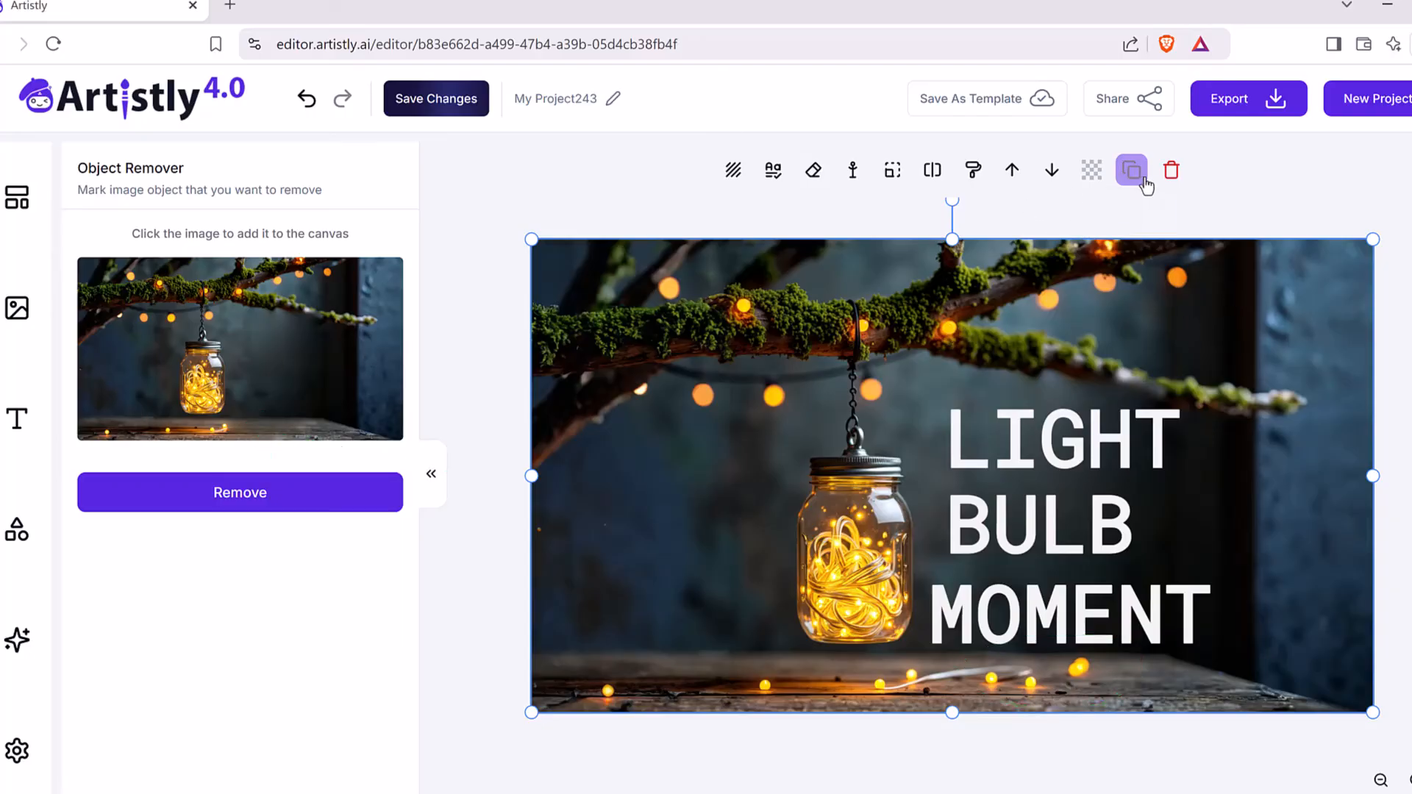
# Delete the jar image from the canvas and undo the deletion
pyautogui.click(1170, 170)
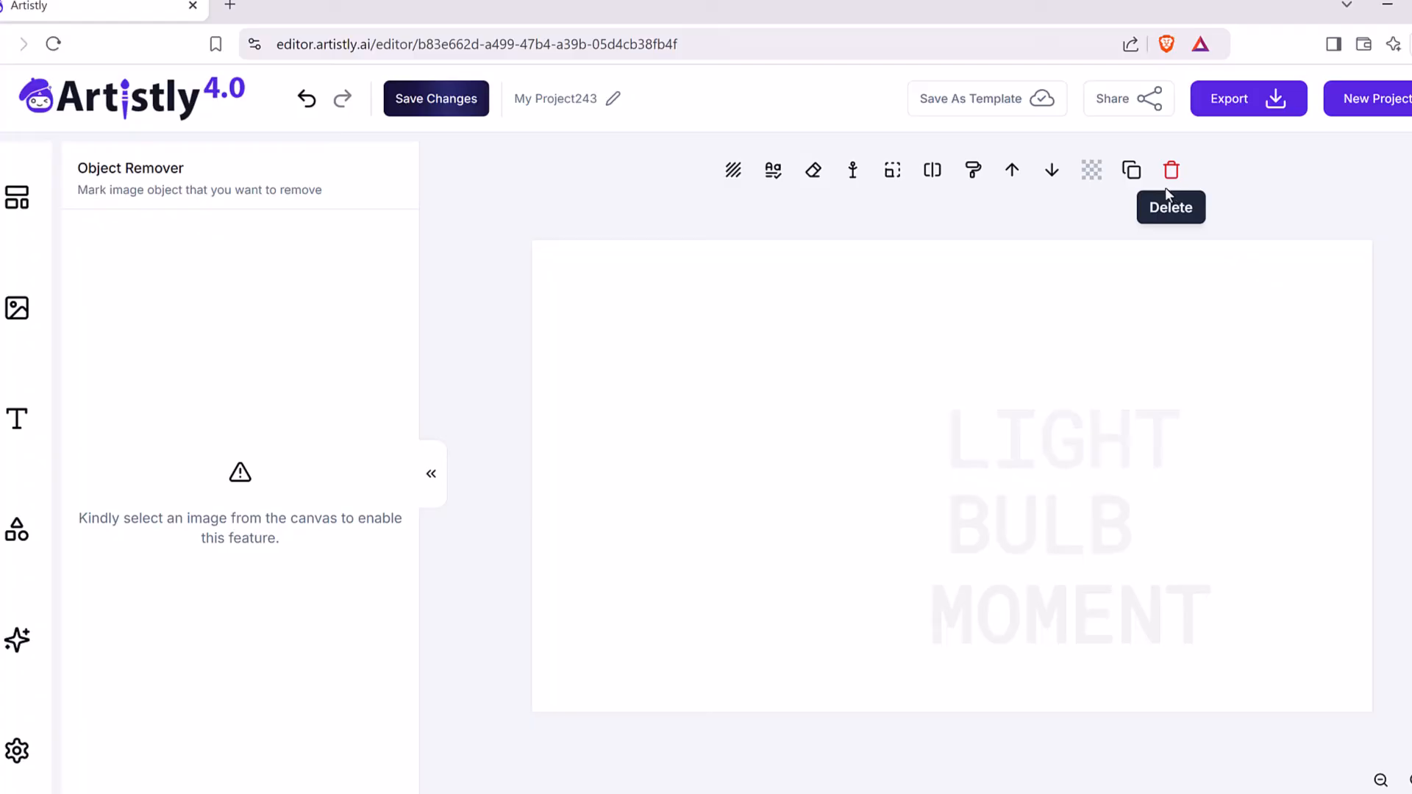
pyautogui.click(307, 98)
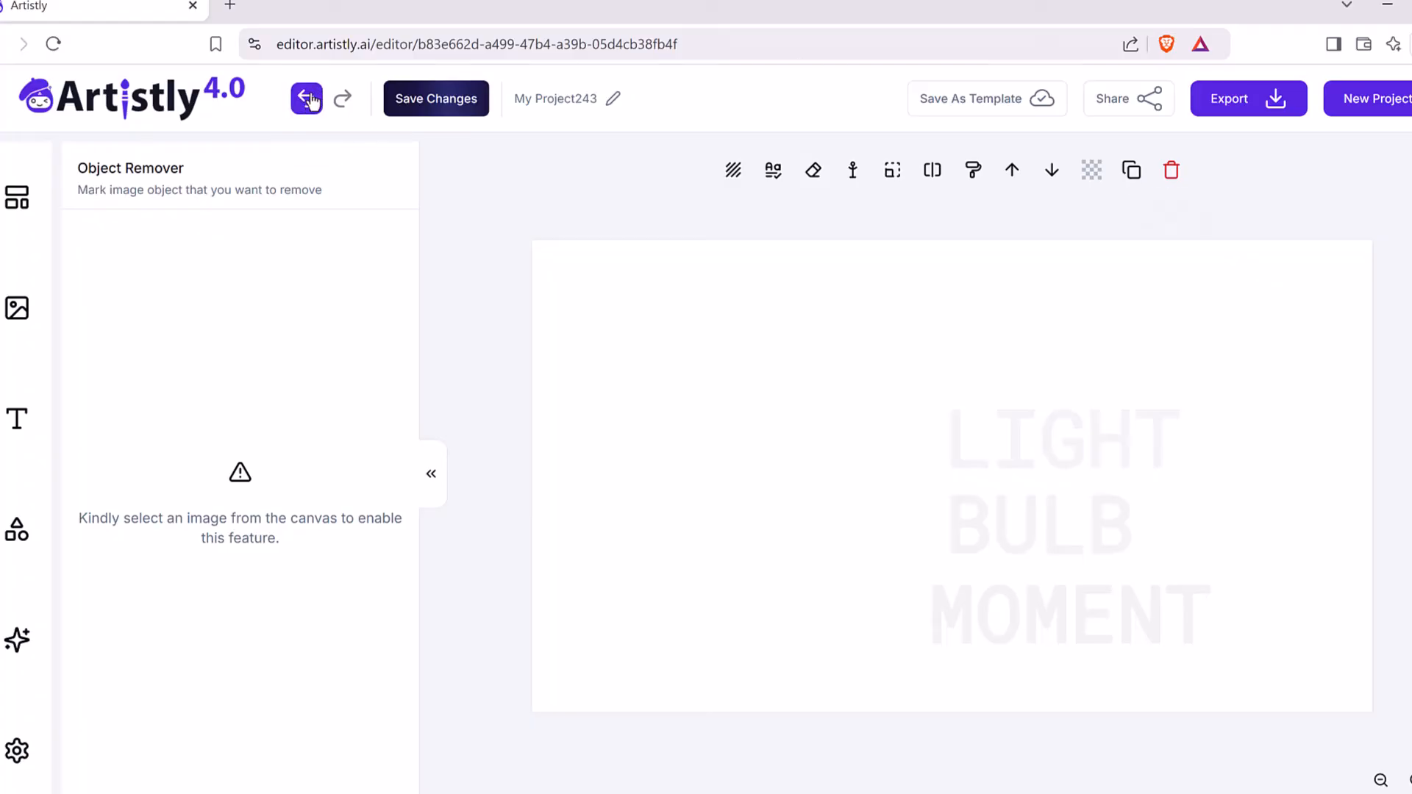
pyautogui.click(972, 321)
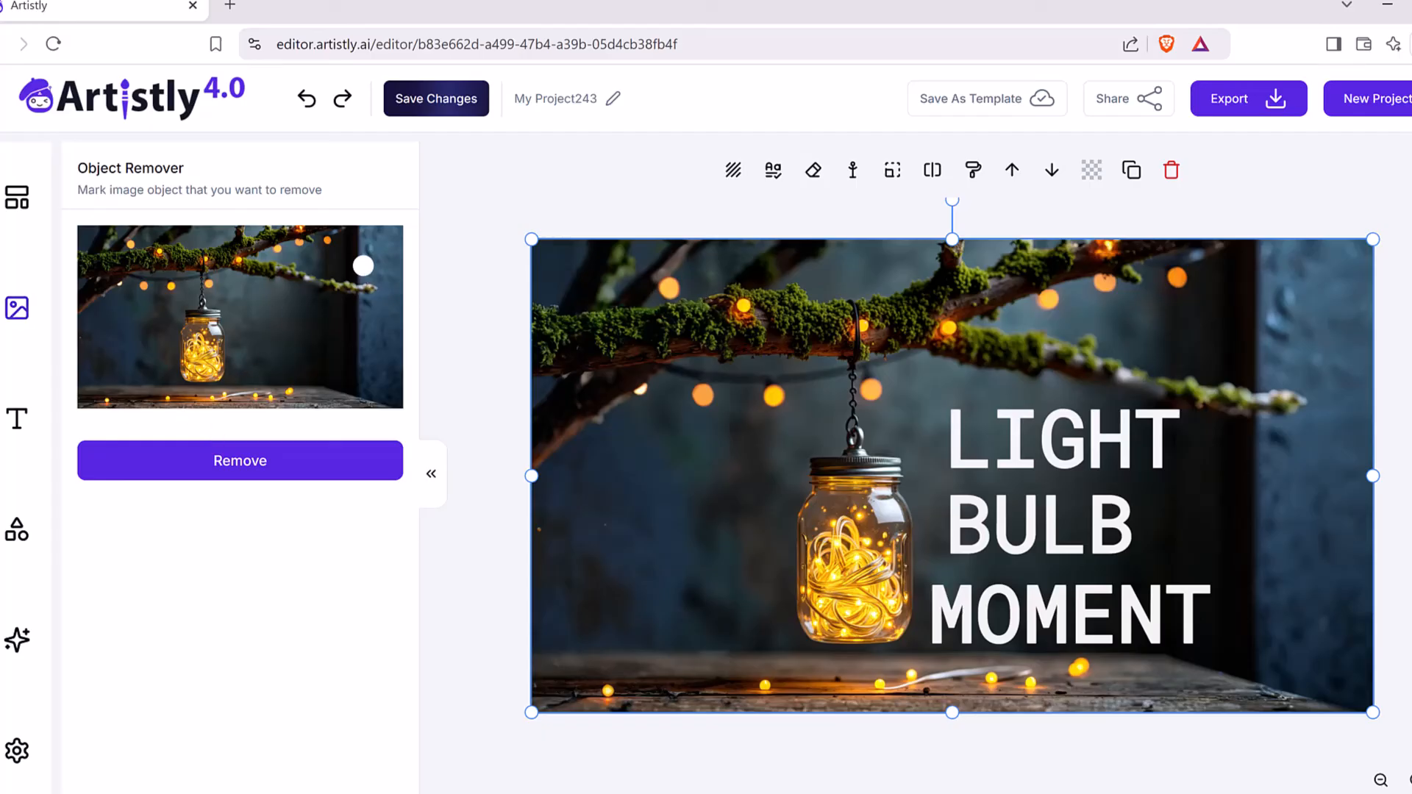
pyautogui.click(177, 305)
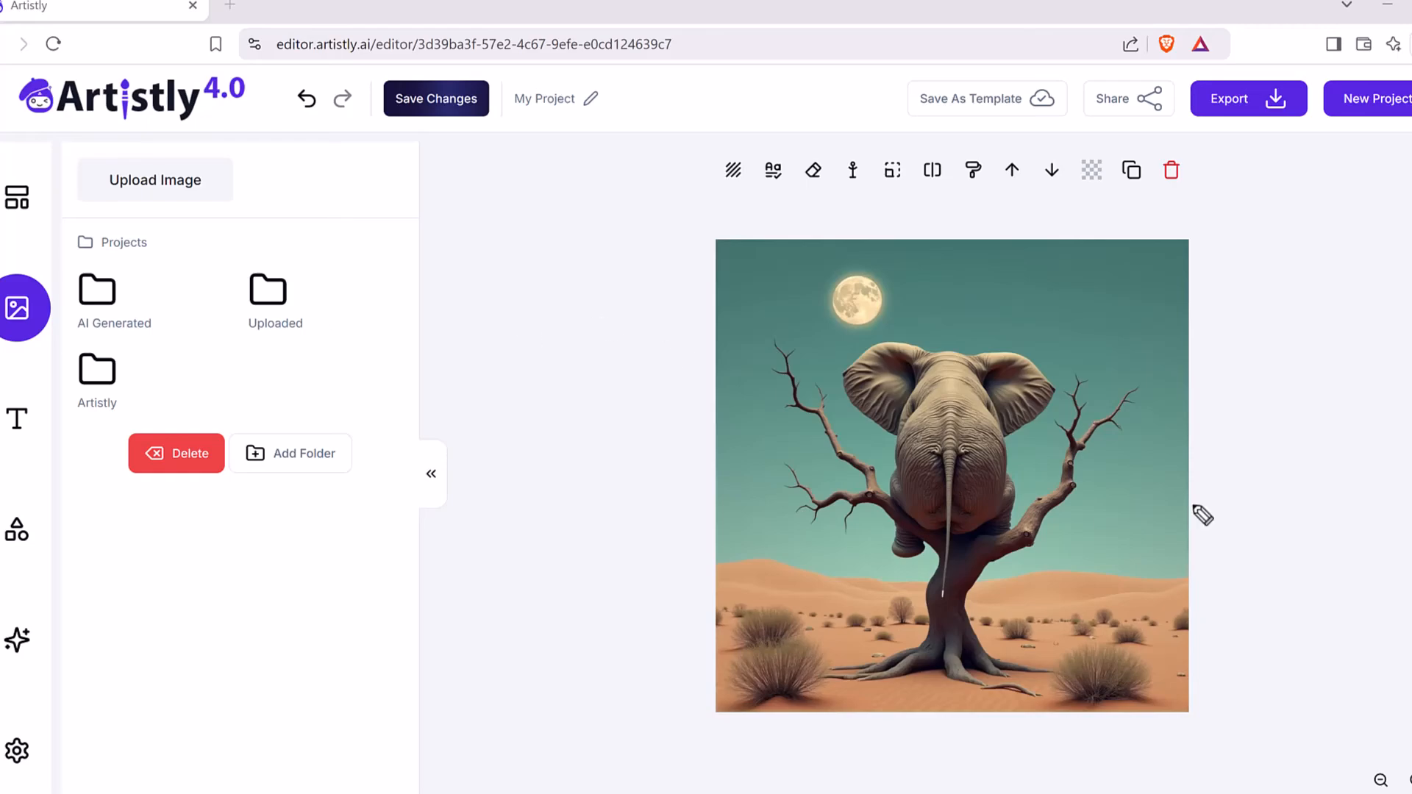
pyautogui.moveTo(876, 342)
pyautogui.mouseDown()
pyautogui.moveTo(838, 337)
pyautogui.moveTo(798, 284)
pyautogui.moveTo(872, 256)
pyautogui.moveTo(917, 325)
pyautogui.mouseUp()
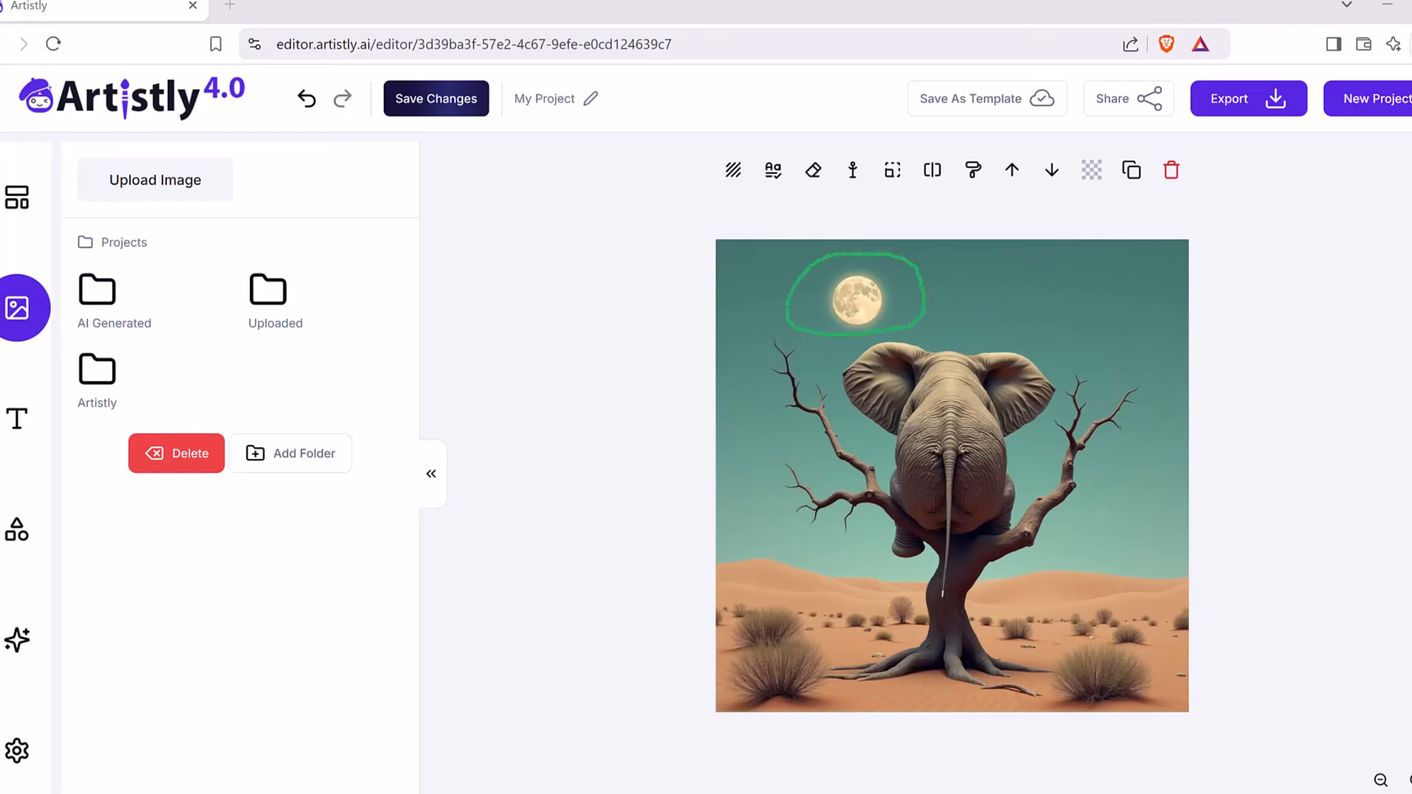
pyautogui.press('Escape')
# Remove the moon from the elephant image with Object Remover and place the cleaned result on the canvas
pyautogui.click(812, 172)
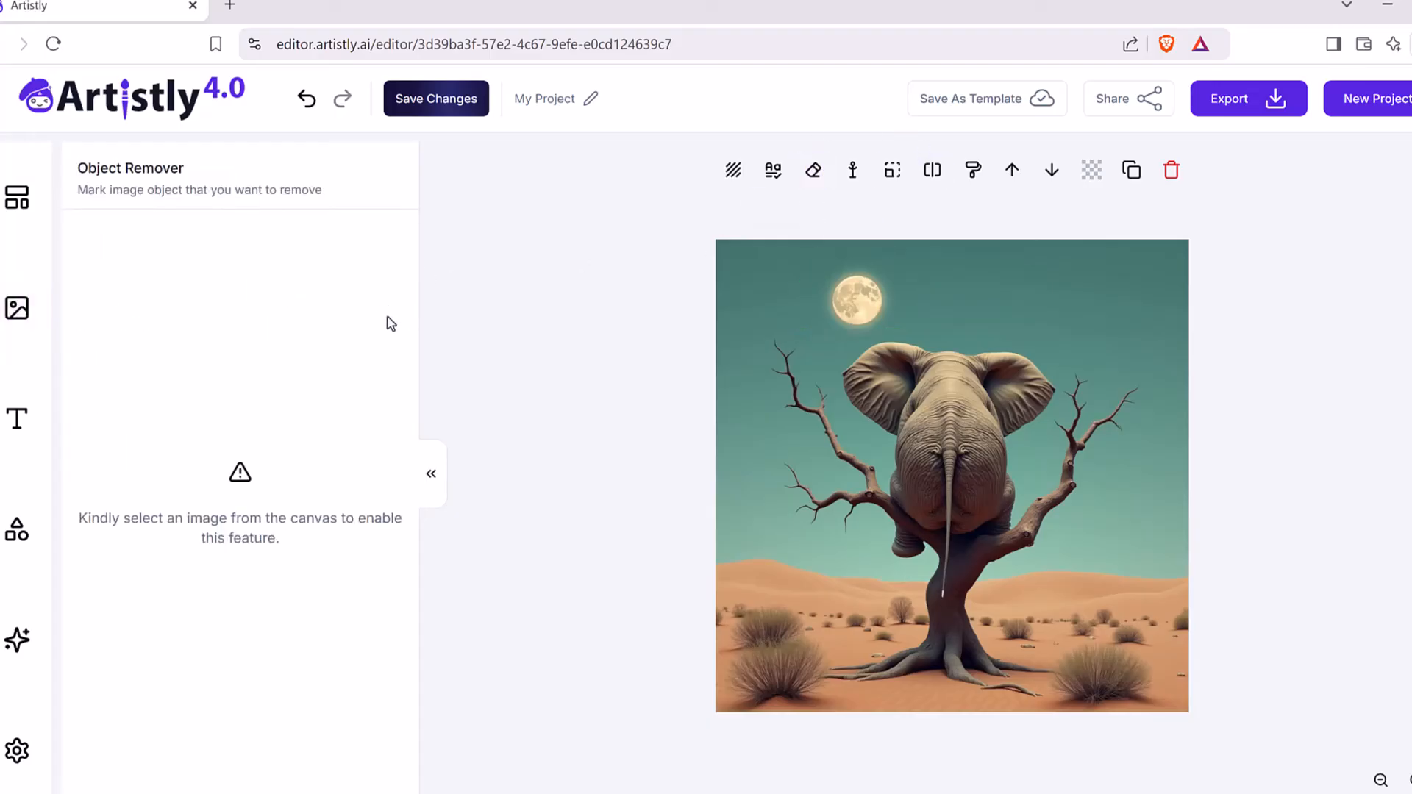
pyautogui.click(1114, 442)
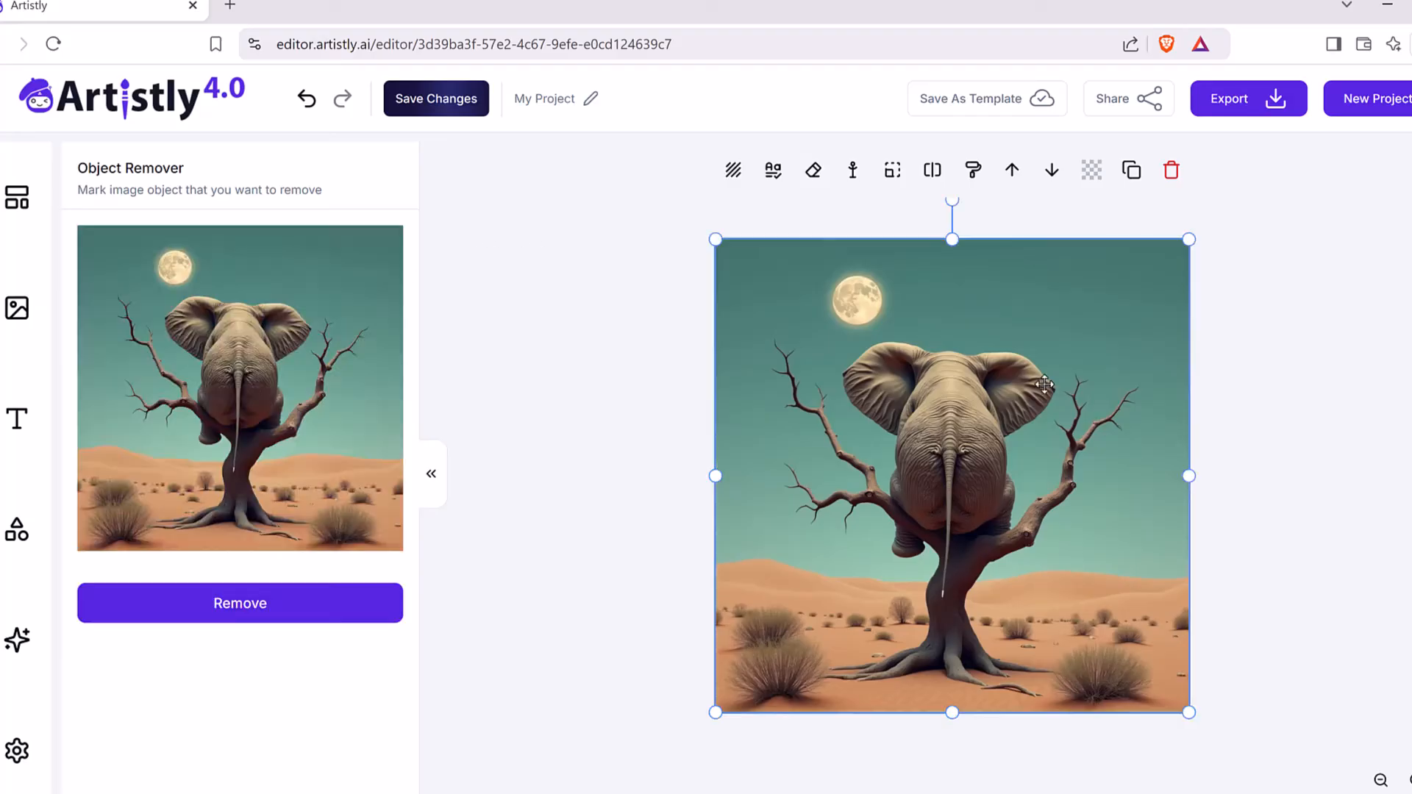
pyautogui.moveTo(177, 258)
pyautogui.mouseDown()
pyautogui.moveTo(162, 279)
pyautogui.moveTo(180, 285)
pyautogui.moveTo(186, 266)
pyautogui.mouseUp()
pyautogui.moveTo(156, 278)
pyautogui.mouseDown()
pyautogui.moveTo(169, 252)
pyautogui.moveTo(194, 281)
pyautogui.mouseUp()
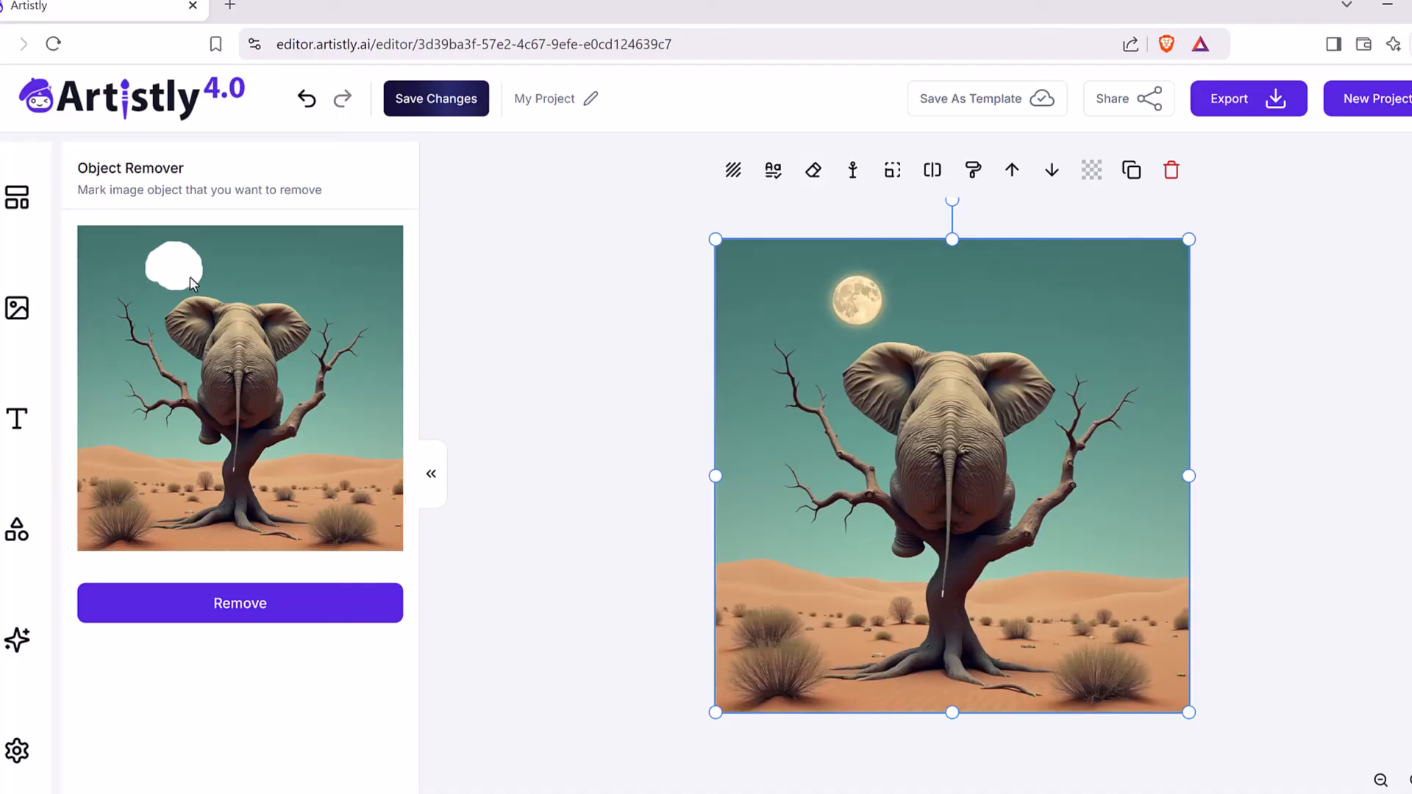
pyautogui.click(298, 608)
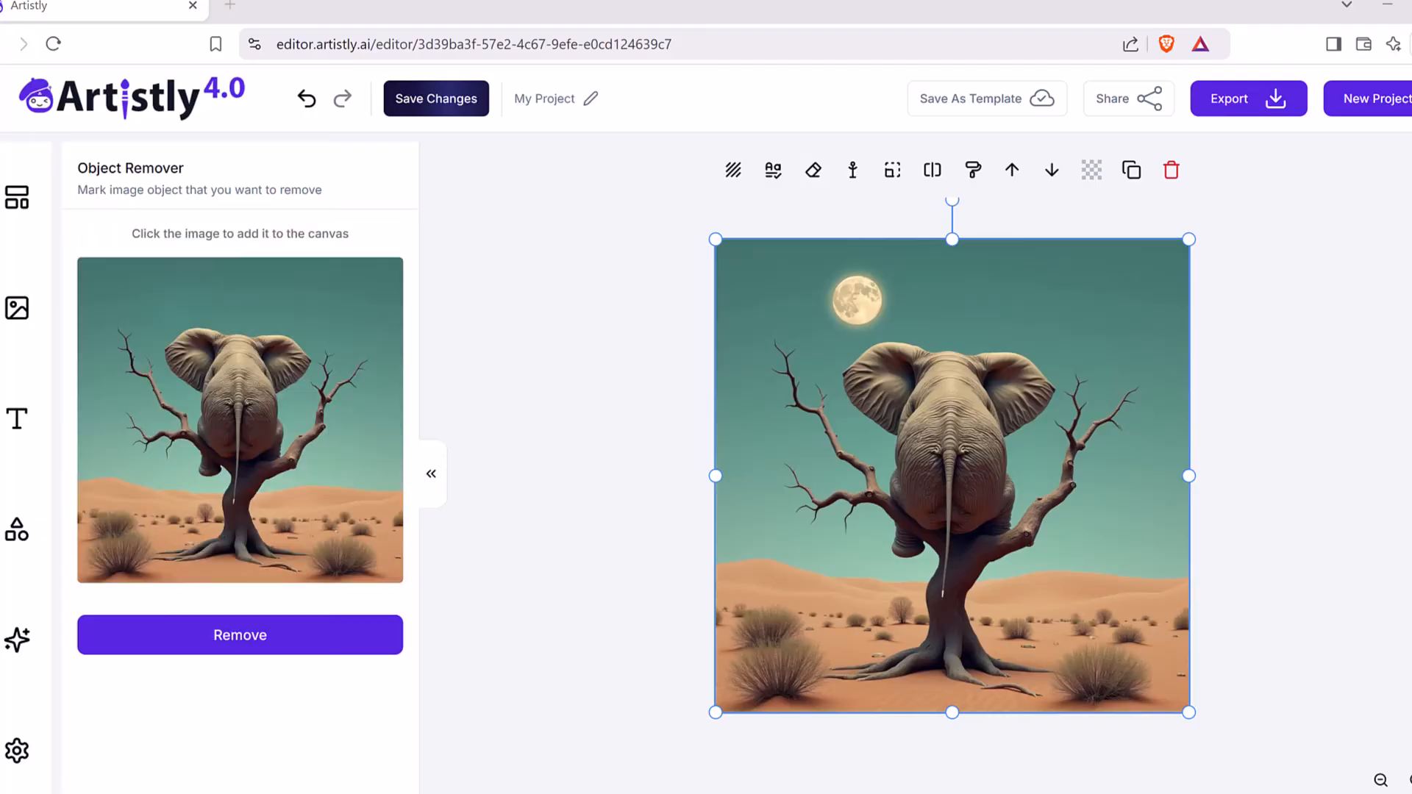
pyautogui.moveTo(829, 337)
pyautogui.mouseDown()
pyautogui.moveTo(851, 248)
pyautogui.moveTo(884, 339)
pyautogui.mouseUp()
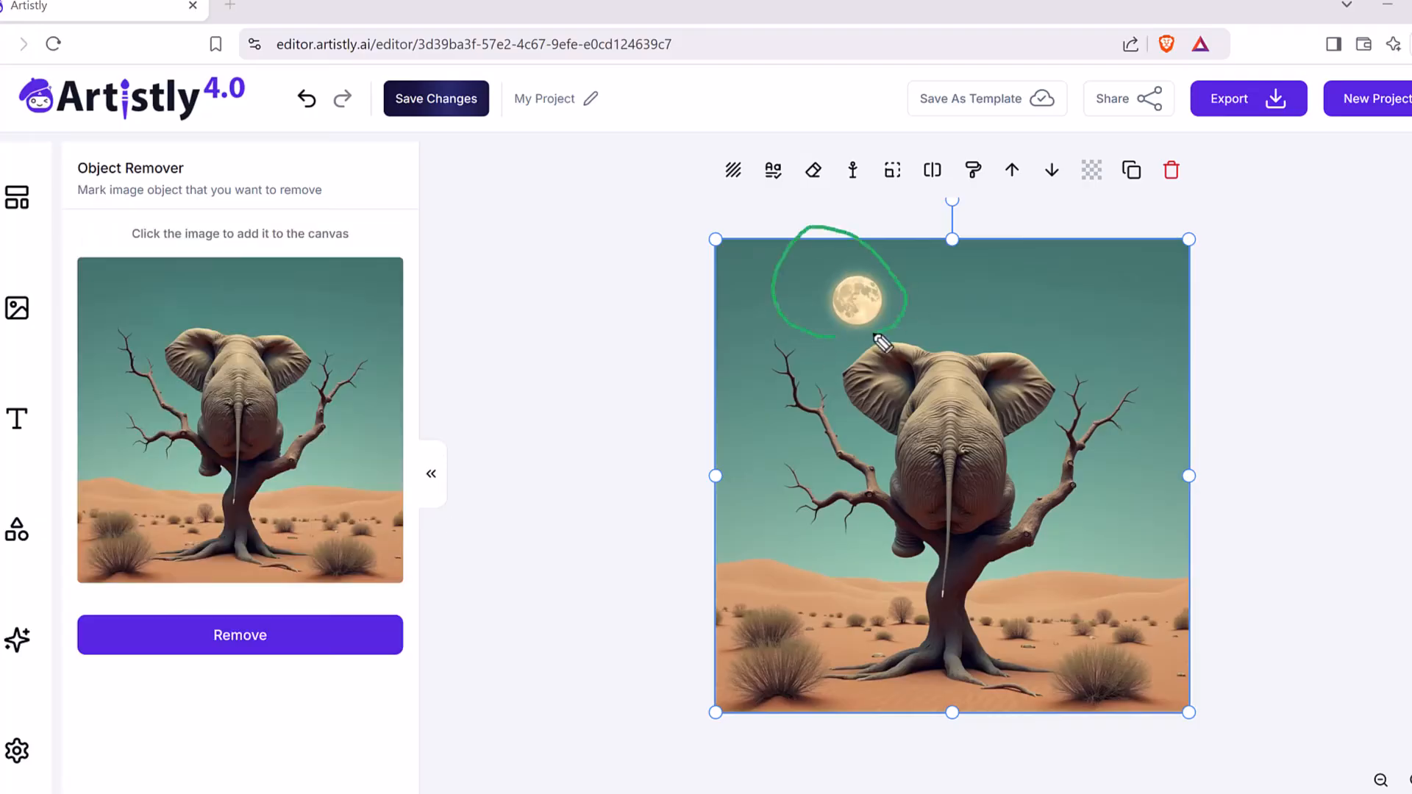
pyautogui.moveTo(635, 320)
pyautogui.mouseDown()
pyautogui.moveTo(194, 302)
pyautogui.moveTo(217, 284)
pyautogui.moveTo(206, 319)
pyautogui.mouseUp()
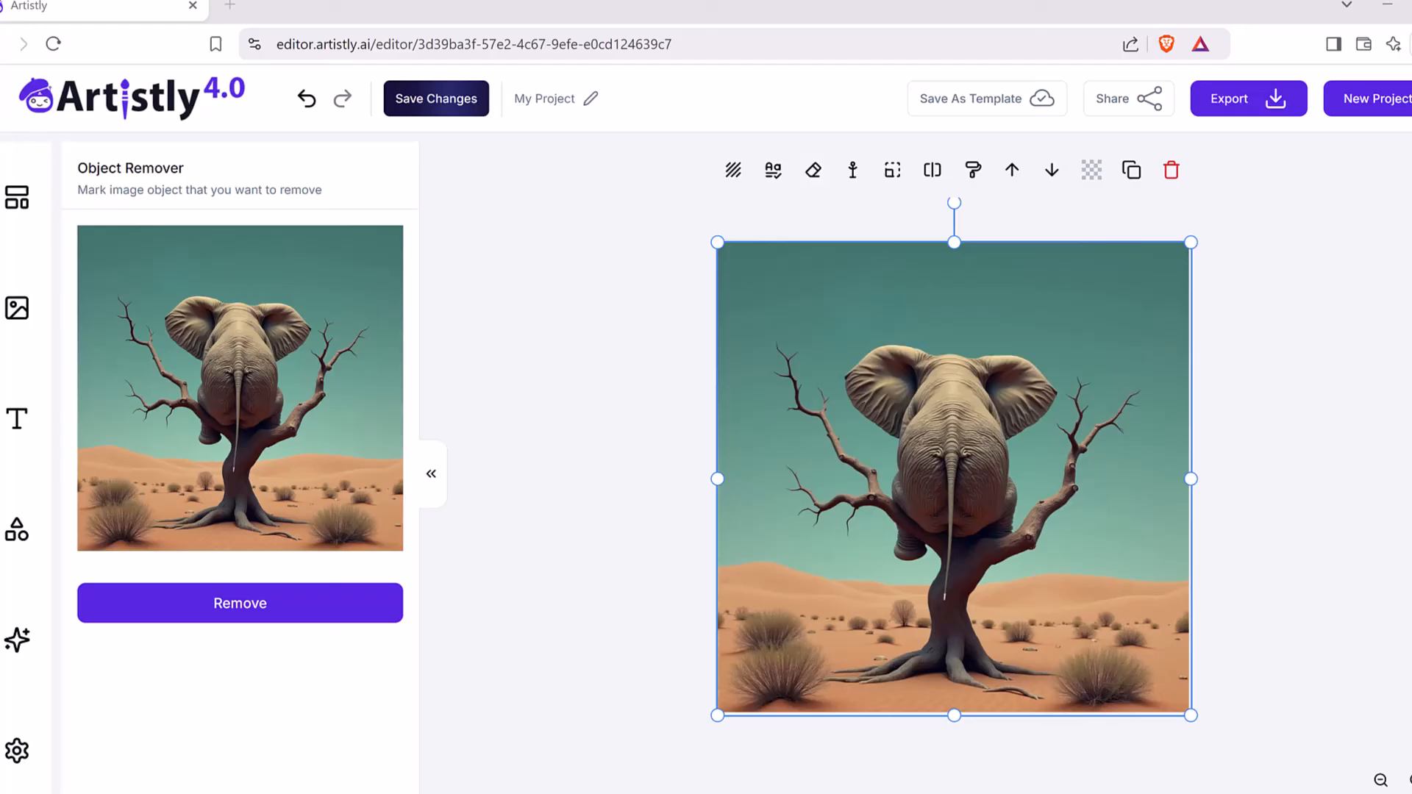
pyautogui.click(557, 273)
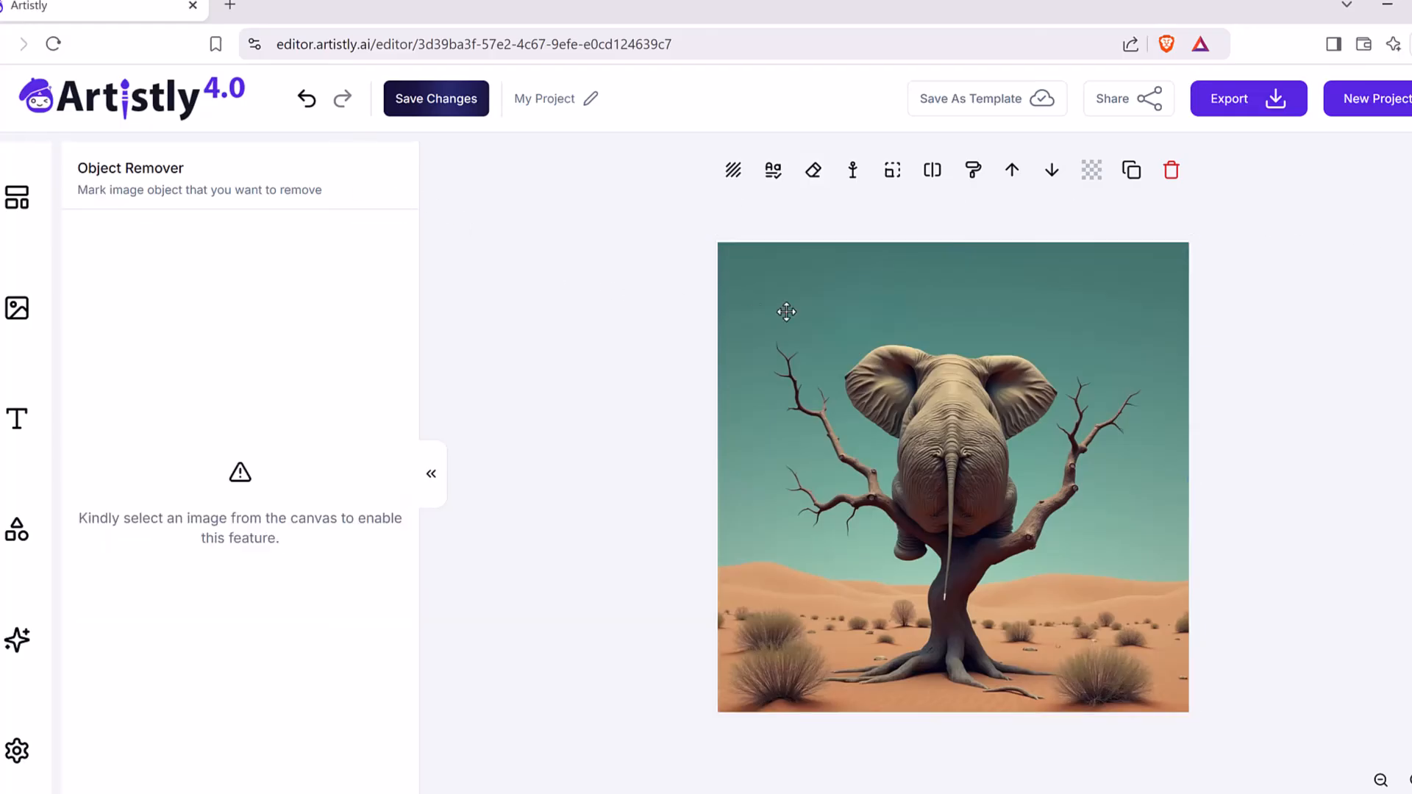
# Inpaint the sky left above the elephant with 'Update the marked area with a beautiful bright sun that is shining on the sahara desert'
pyautogui.click(899, 335)
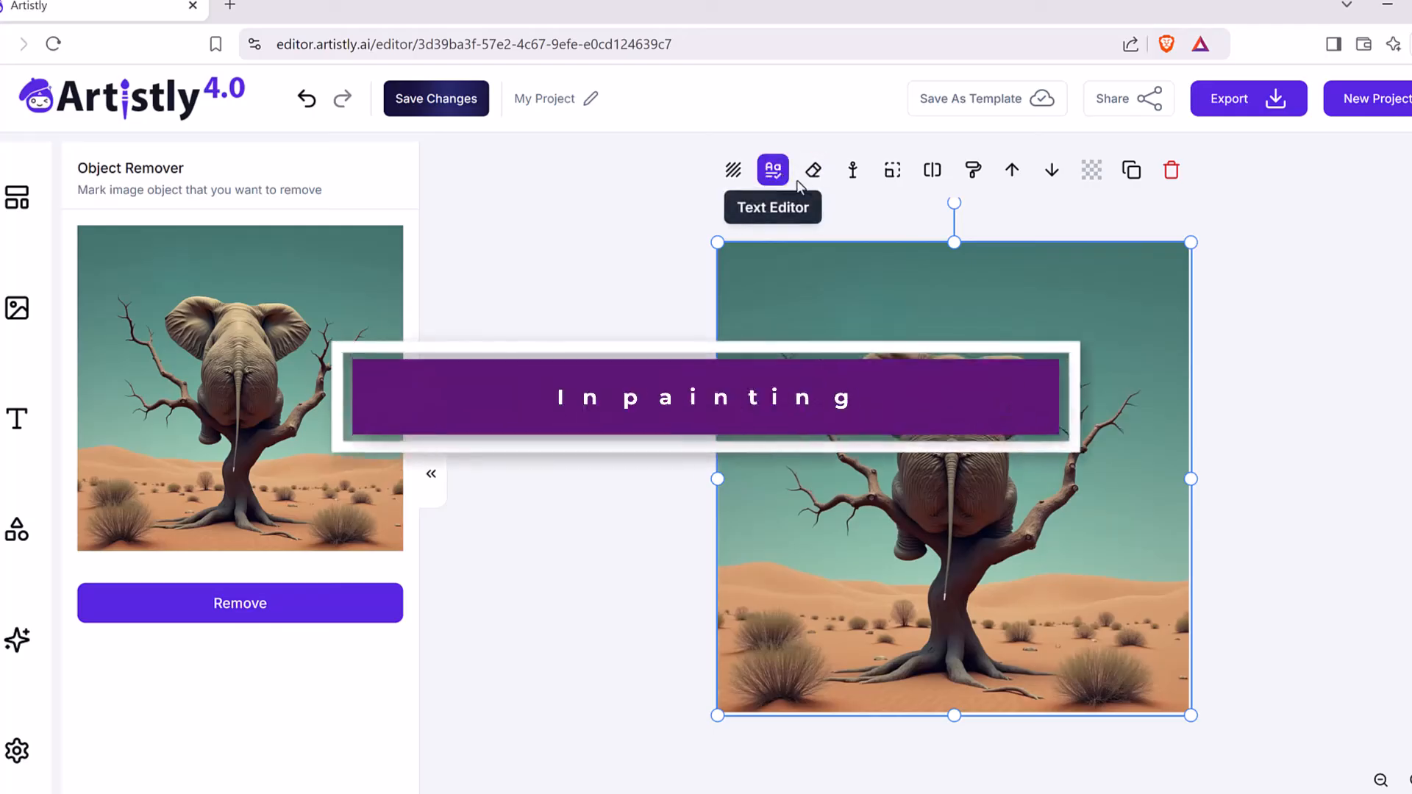
pyautogui.click(972, 174)
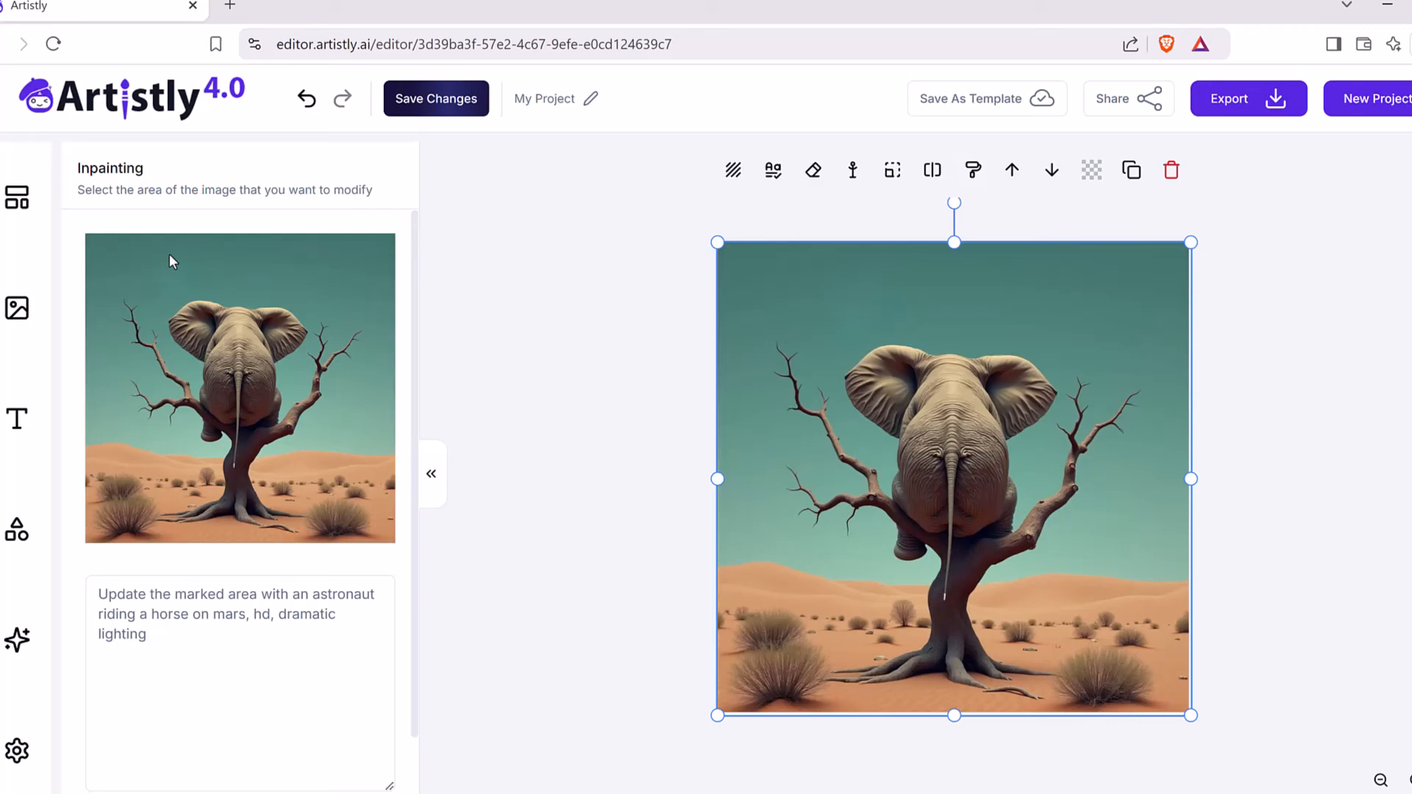
pyautogui.moveTo(170, 250)
pyautogui.mouseDown()
pyautogui.moveTo(170, 266)
pyautogui.moveTo(182, 259)
pyautogui.moveTo(169, 278)
pyautogui.moveTo(185, 256)
pyautogui.moveTo(161, 272)
pyautogui.moveTo(197, 271)
pyautogui.mouseUp()
pyautogui.click(192, 633)
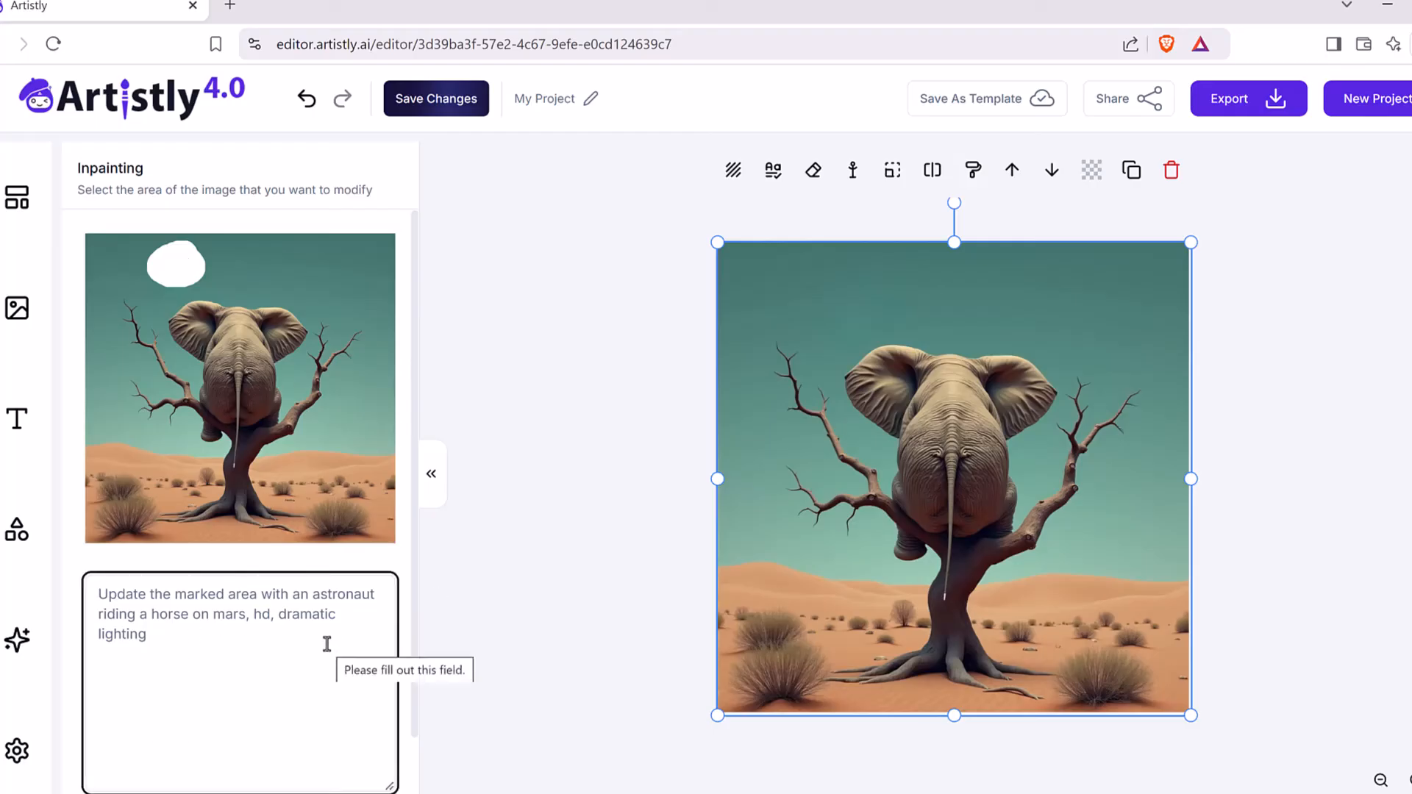
pyautogui.write('Update the marked area')
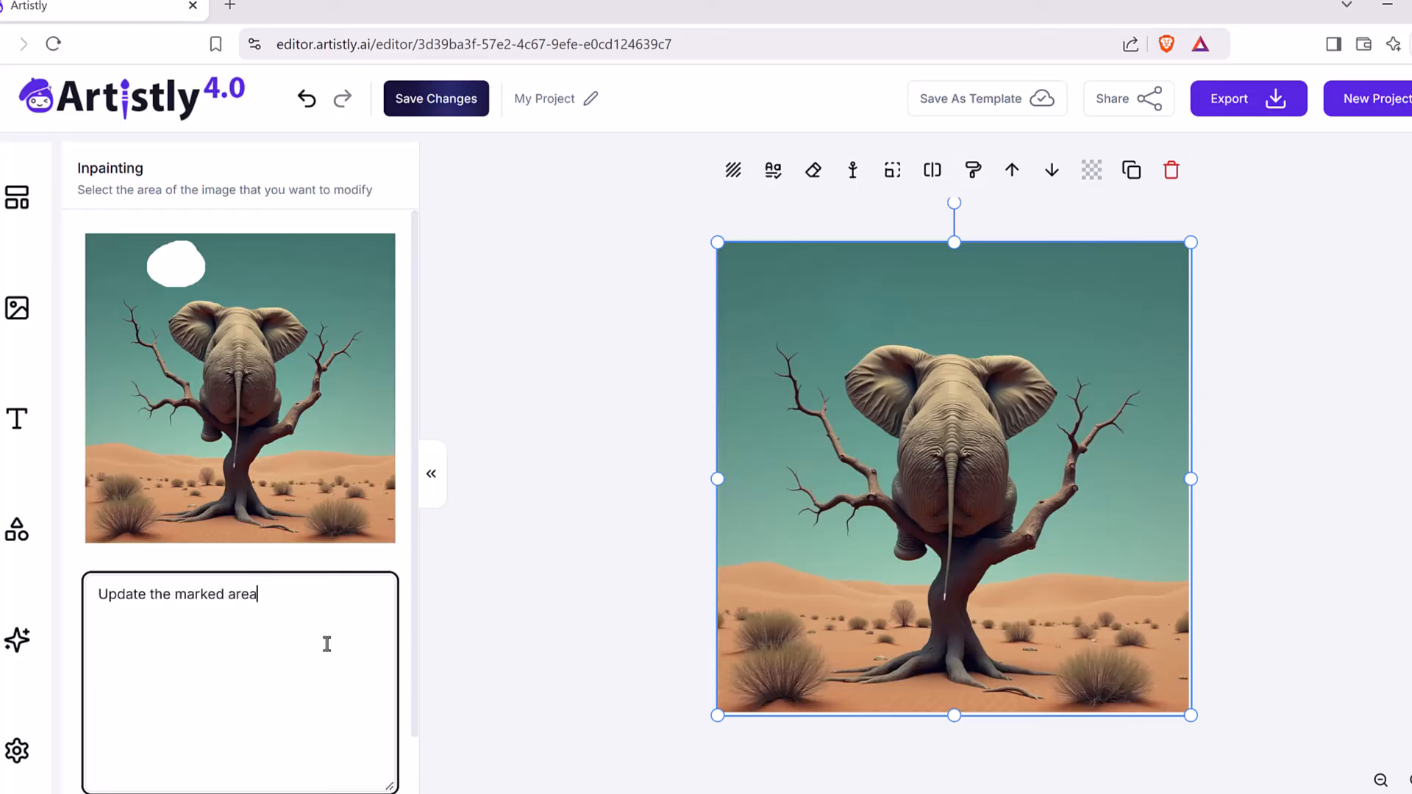
pyautogui.write(' with a beautiful bright ')
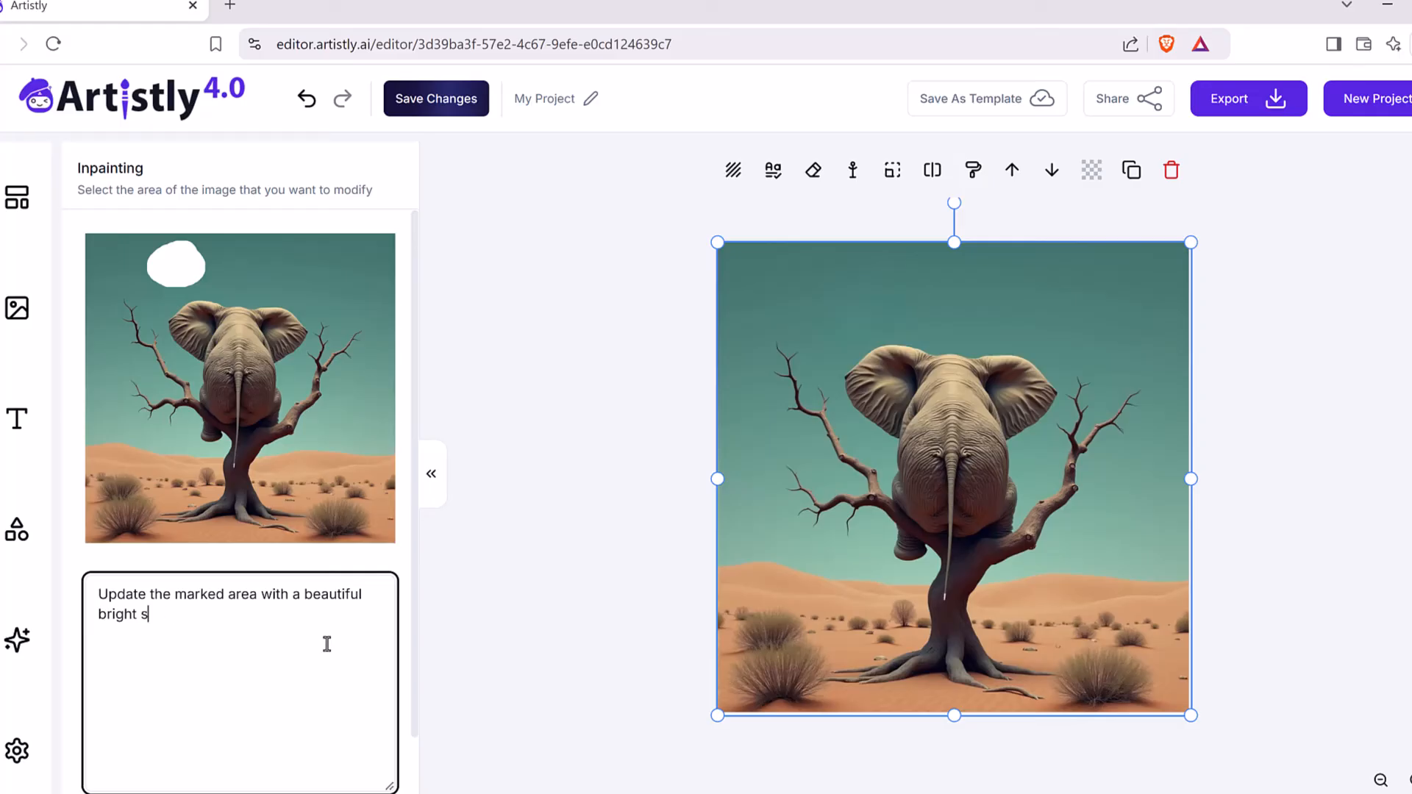
pyautogui.write('sun that is shining on the sah')
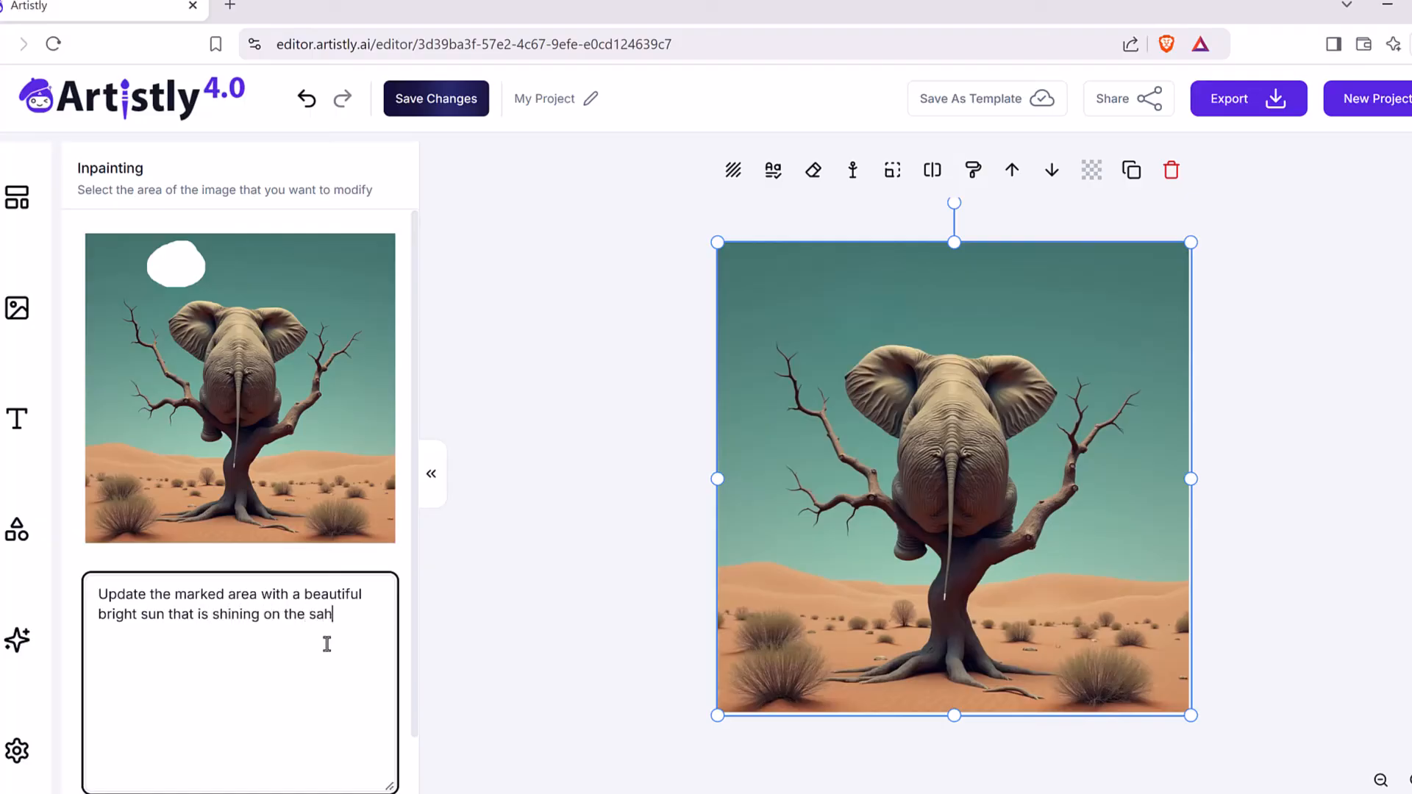
pyautogui.write('desert')
pyautogui.scroll(-1, 296, 685)
pyautogui.click(305, 774)
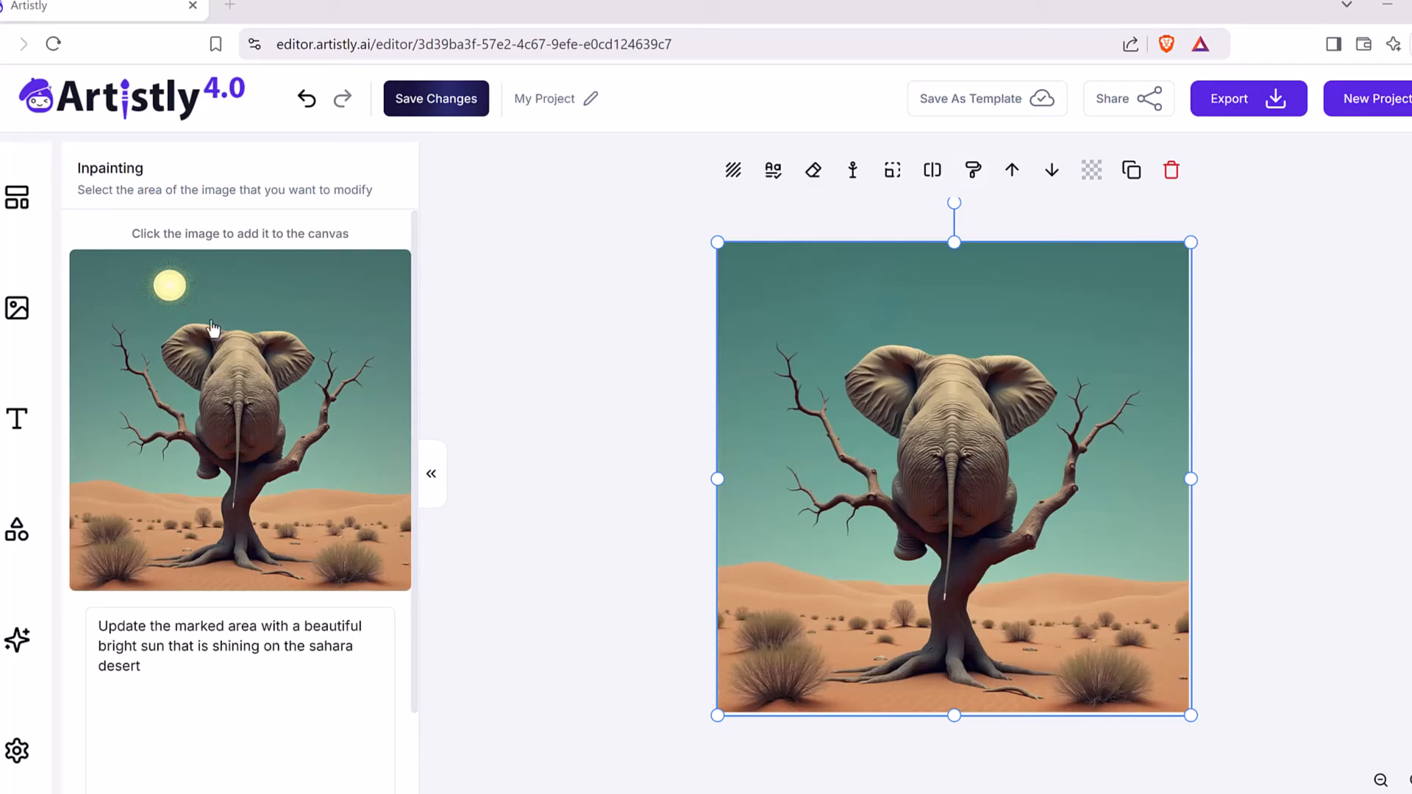
# Place the inpainted elephant image with the sun on the canvas
pyautogui.click(260, 657)
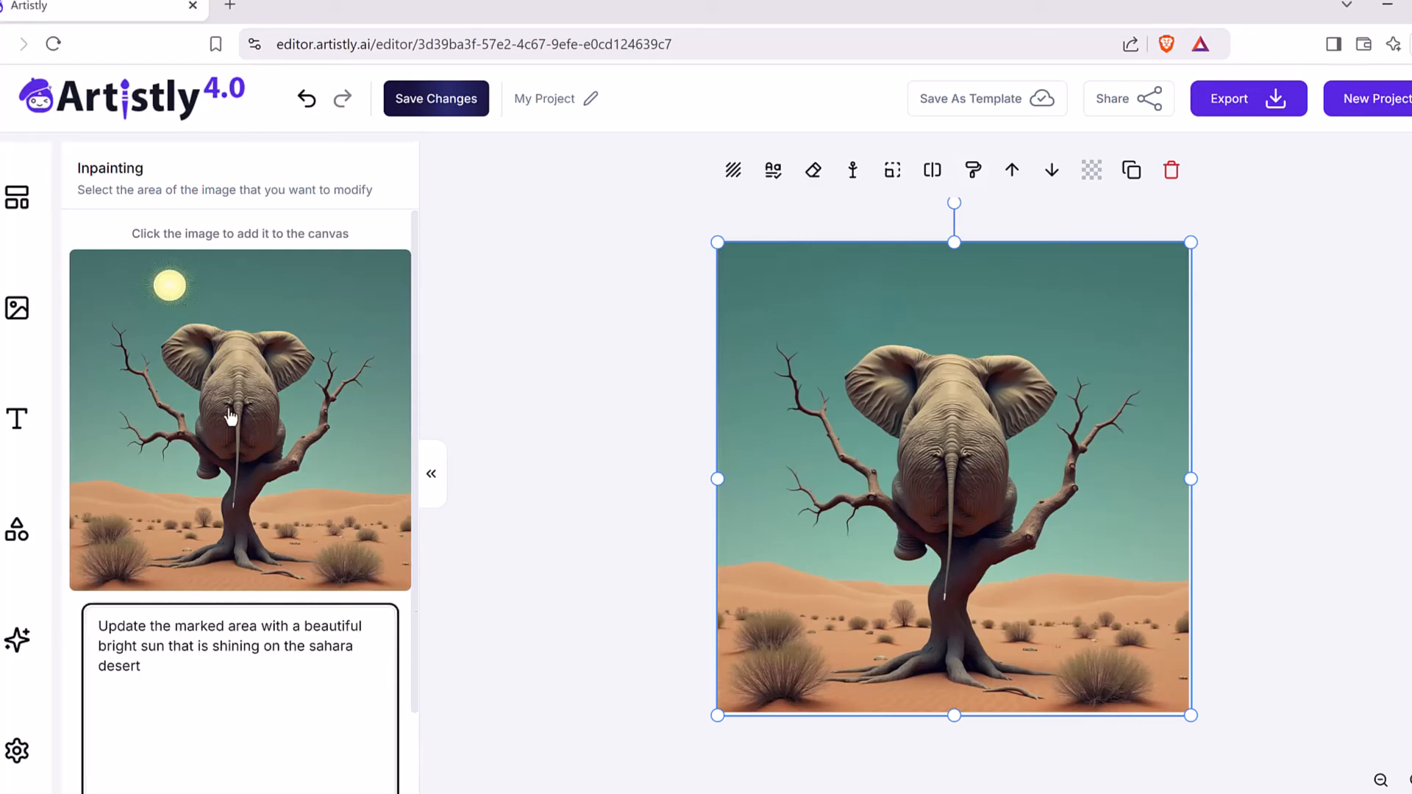
pyautogui.click(199, 346)
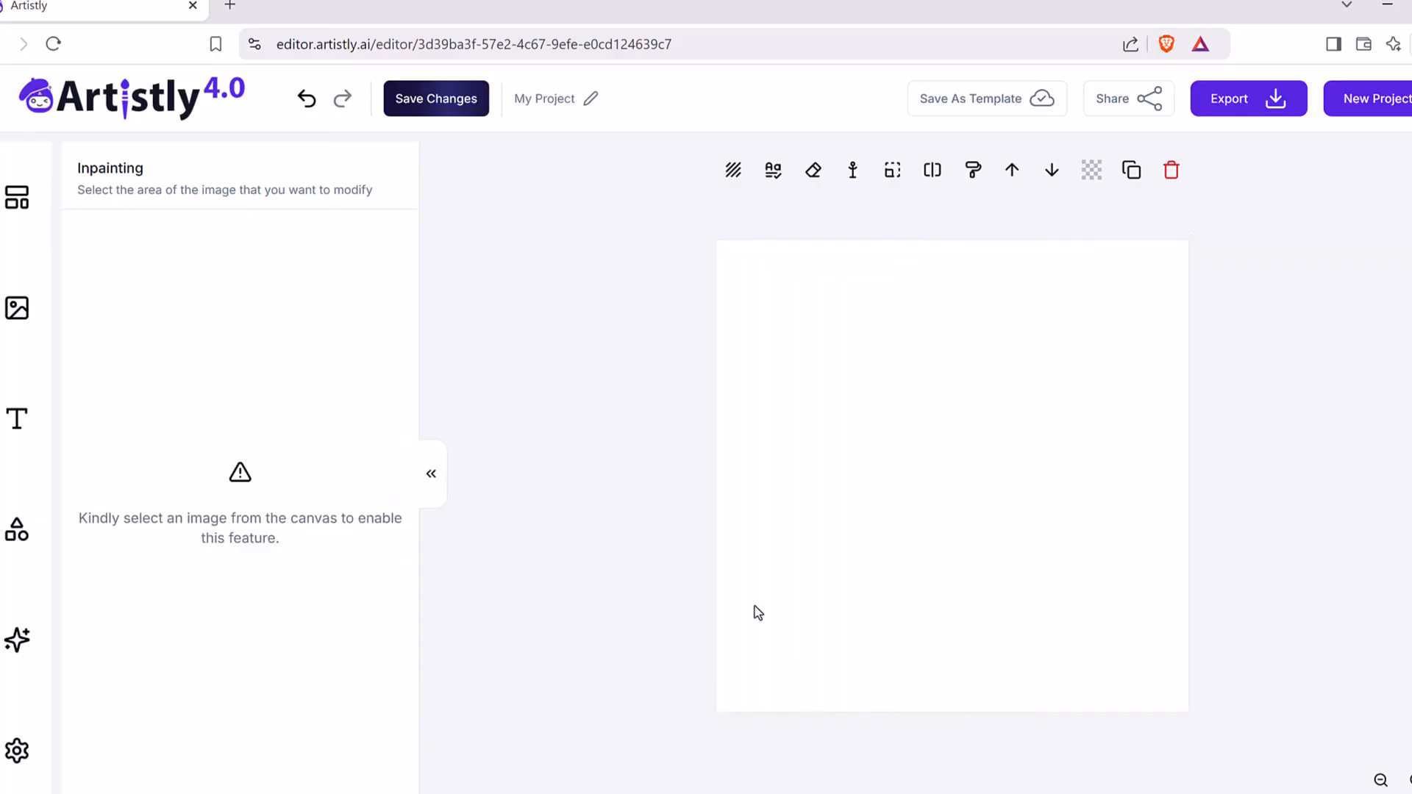
pyautogui.click(855, 322)
pyautogui.click(625, 353)
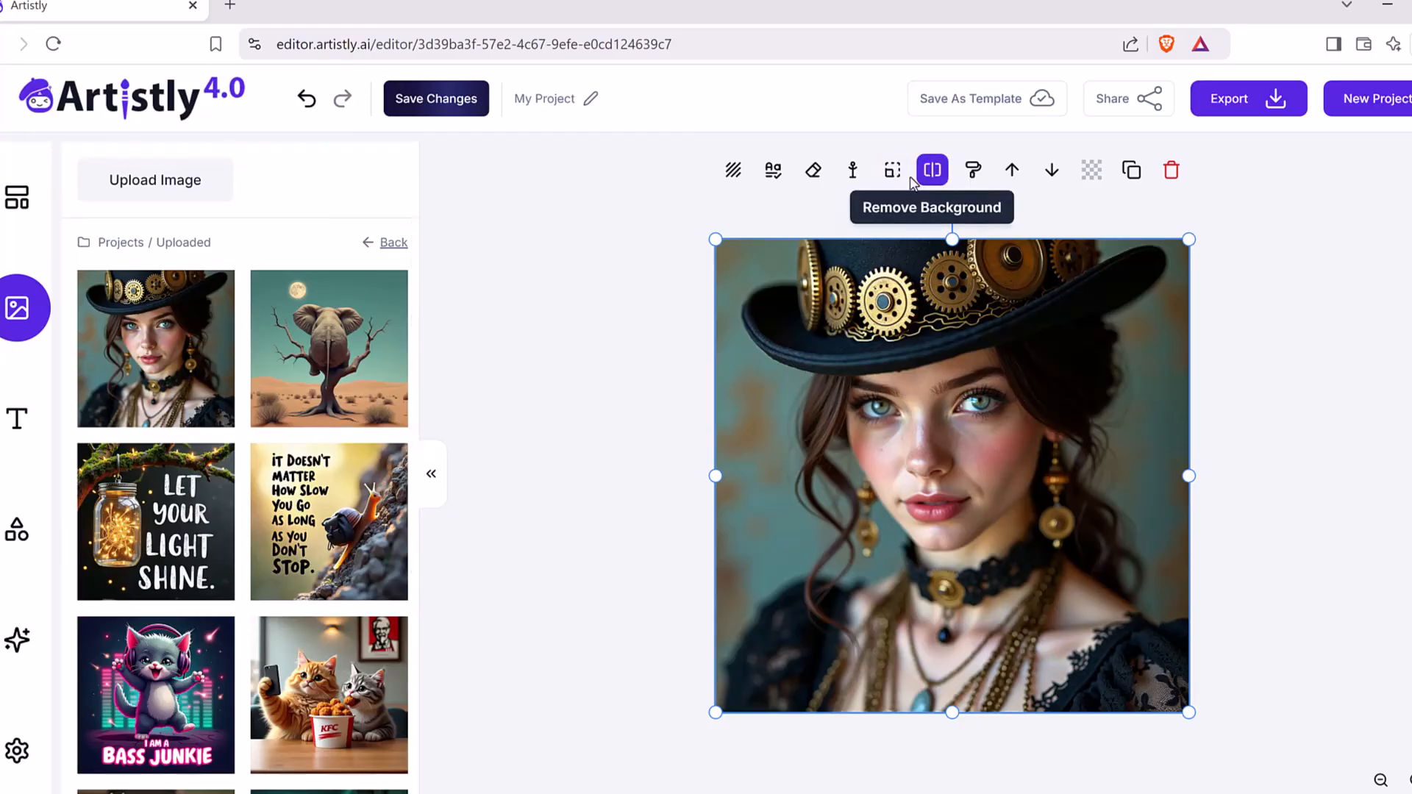
# Inpaint both eyes of the woman in the gear-trimmed hat with the prompt 'Update the marked area with big beautiful brown eyes'
pyautogui.click(973, 169)
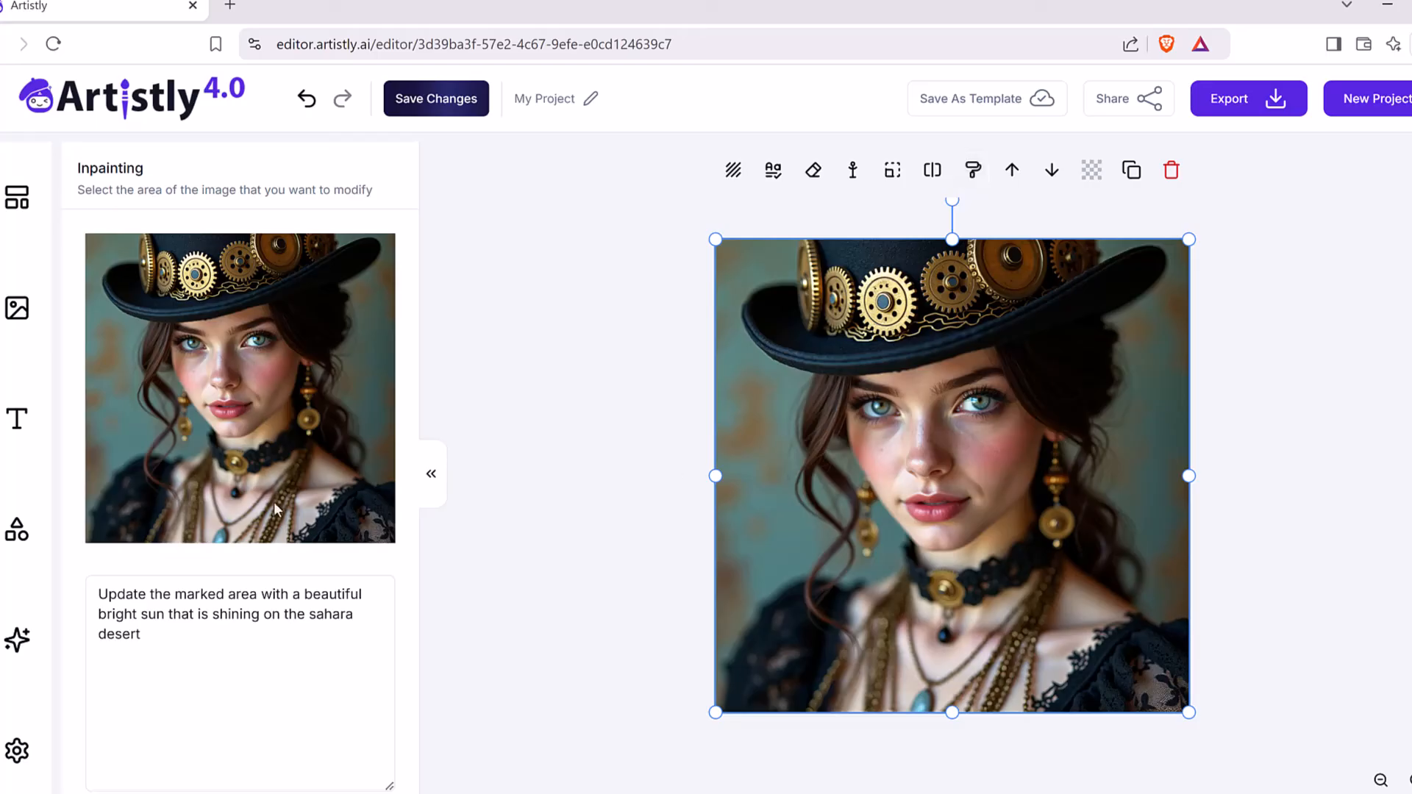
pyautogui.click(259, 340)
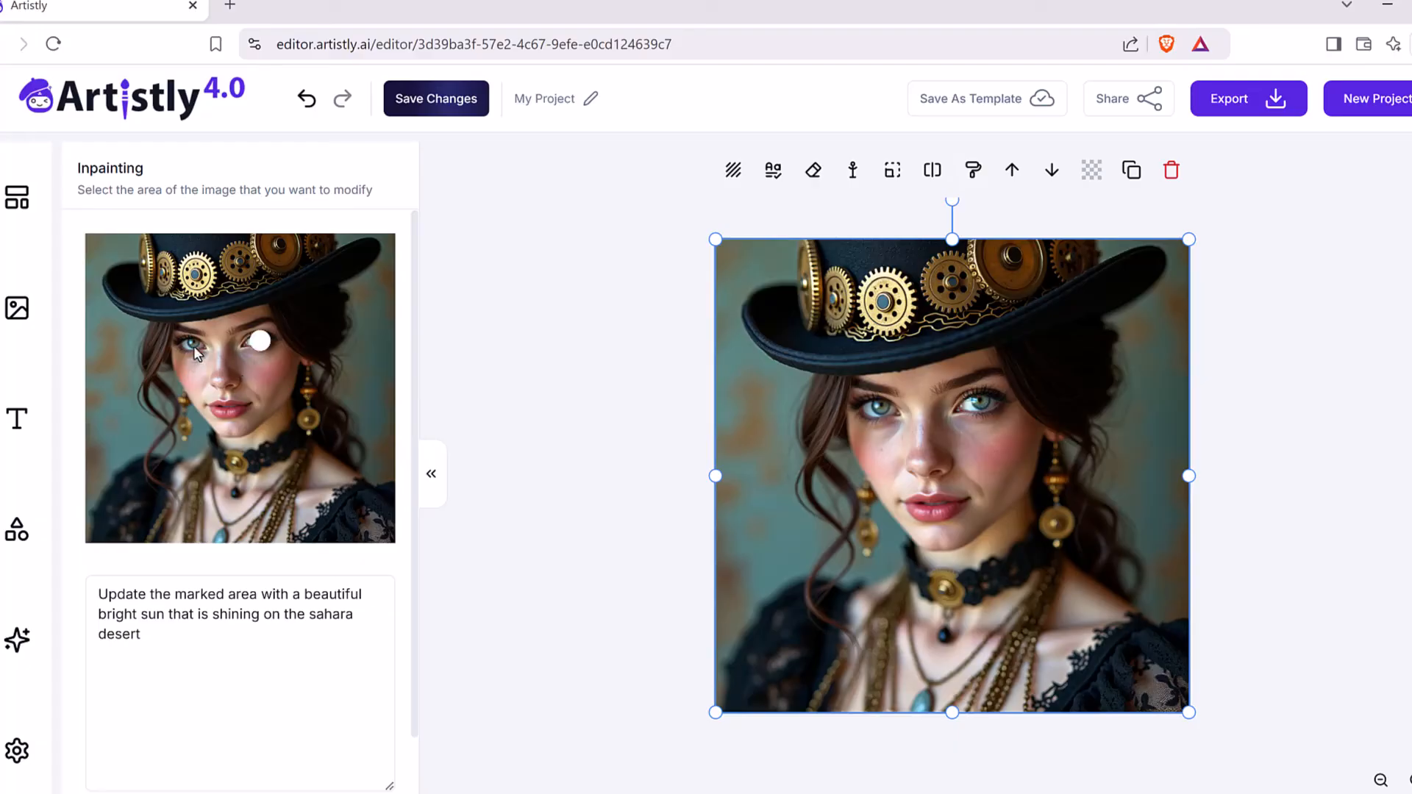
pyautogui.click(206, 657)
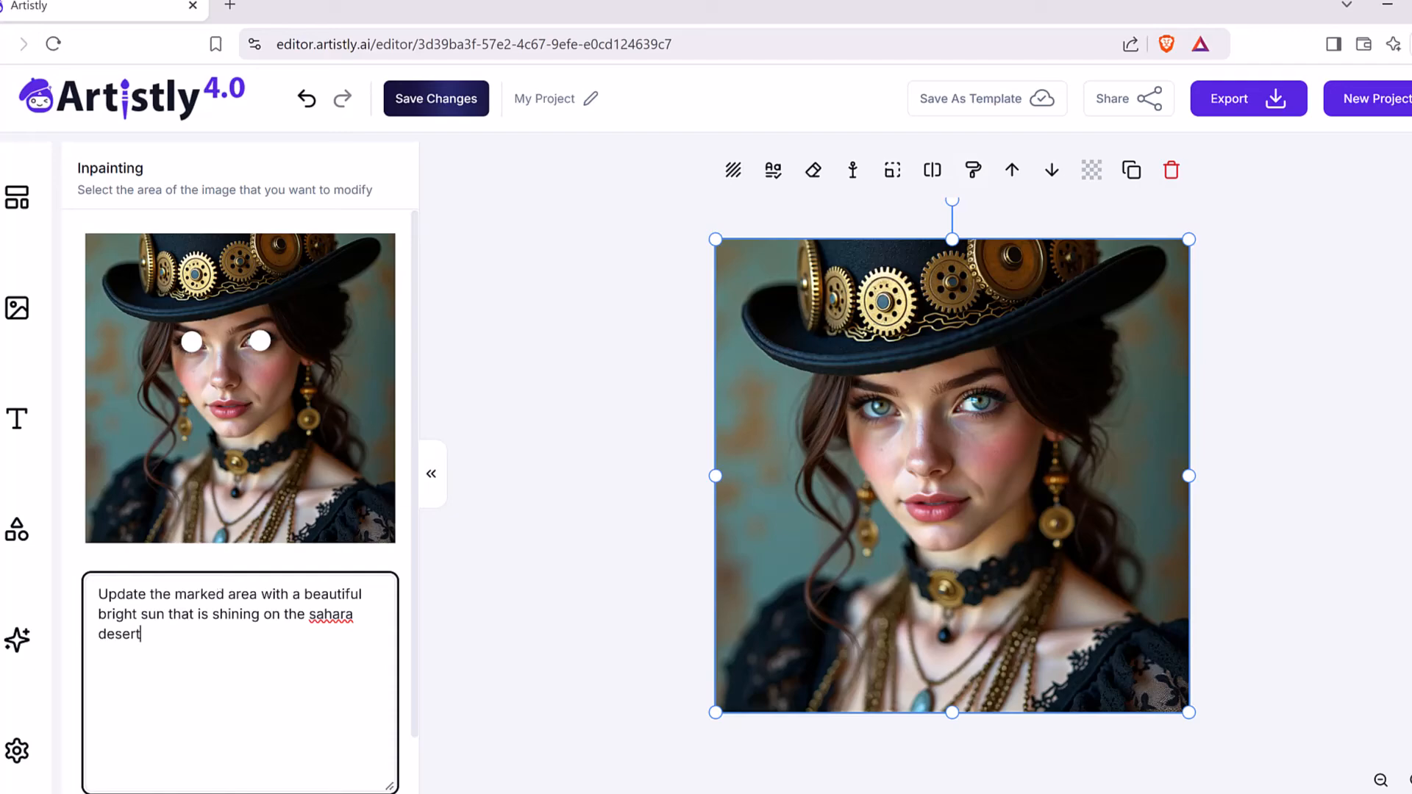
pyautogui.moveTo(302, 640); pyautogui.dragTo(94, 623)
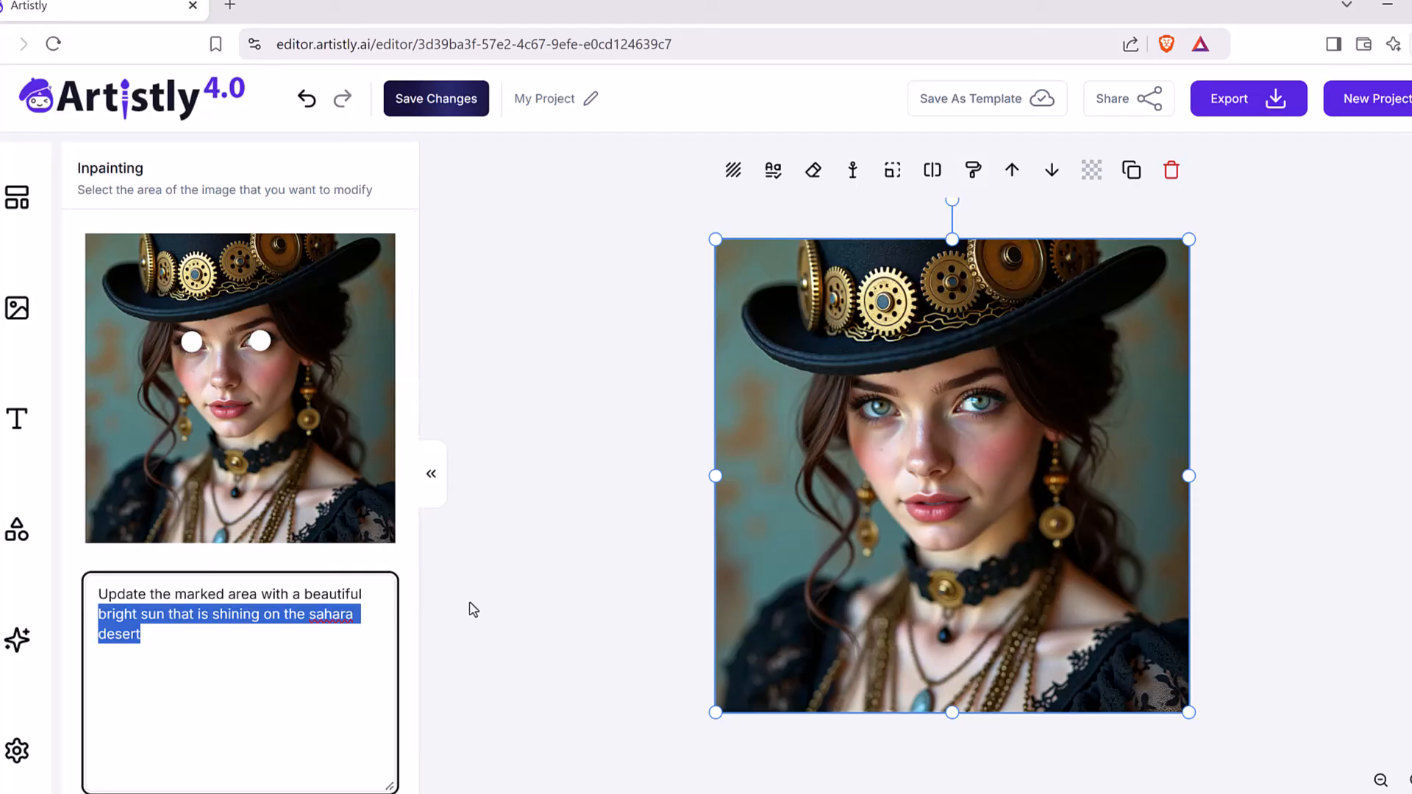
pyautogui.press('BackSpace')
pyautogui.write('brow')
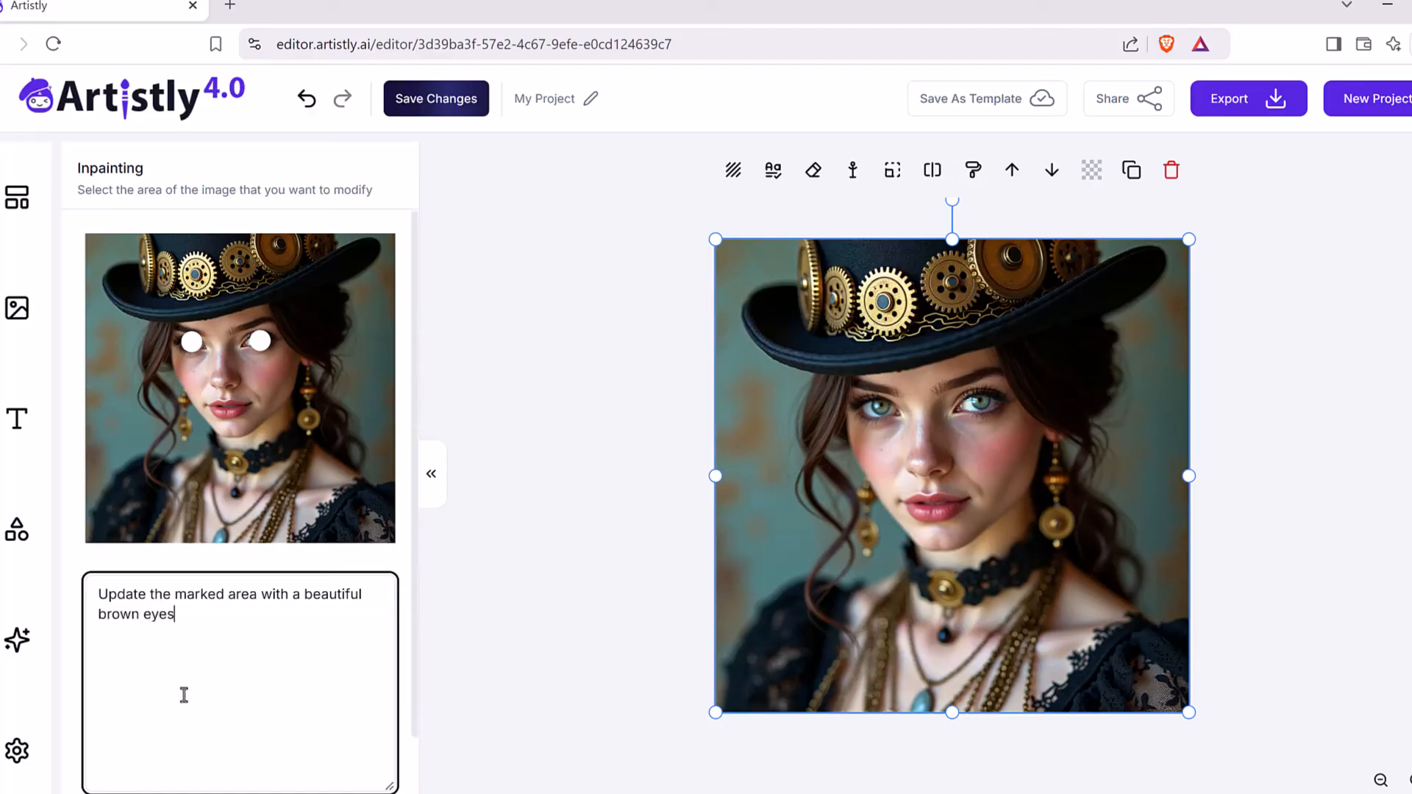
pyautogui.doubleClick(303, 597)
pyautogui.write('big')
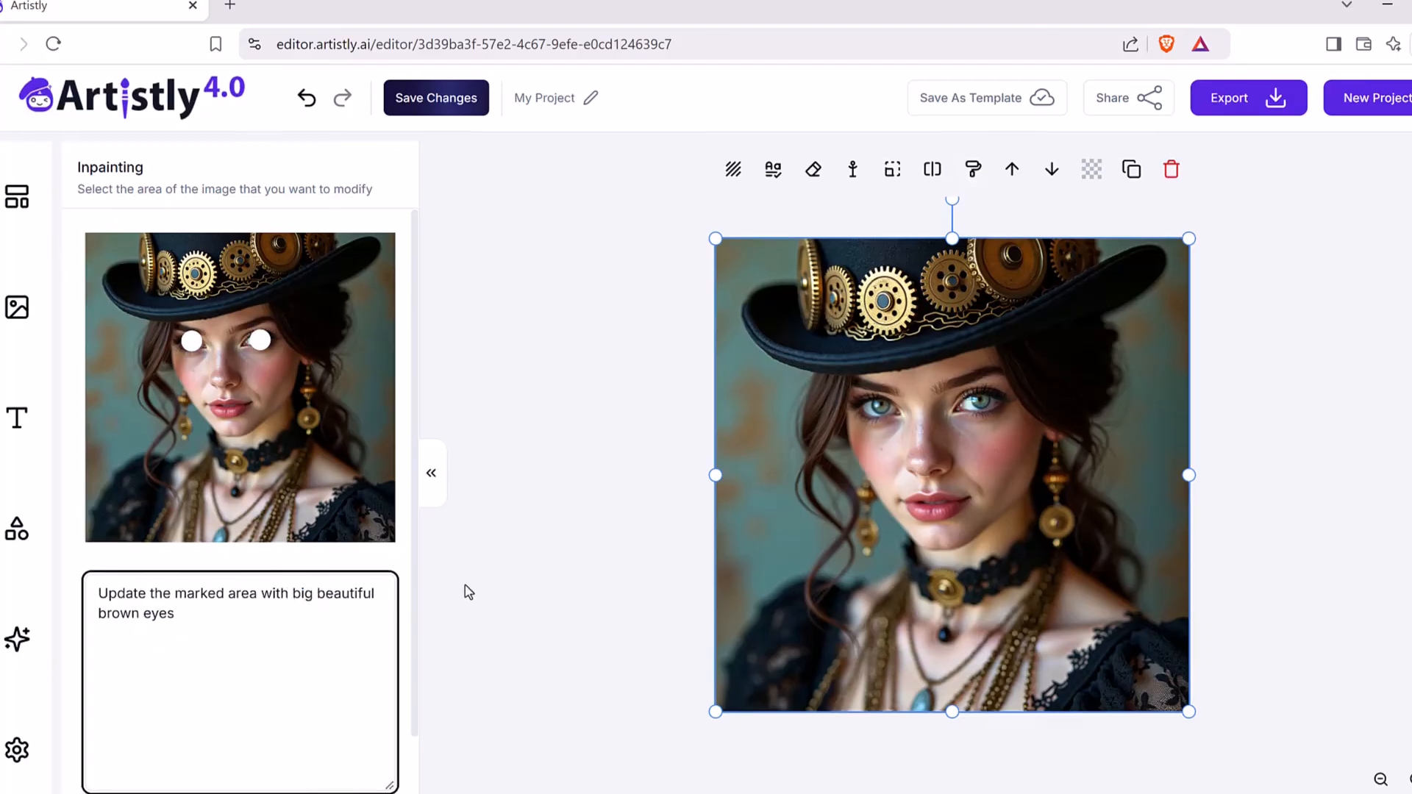
pyautogui.scroll(-2, 336, 668)
pyautogui.click(287, 765)
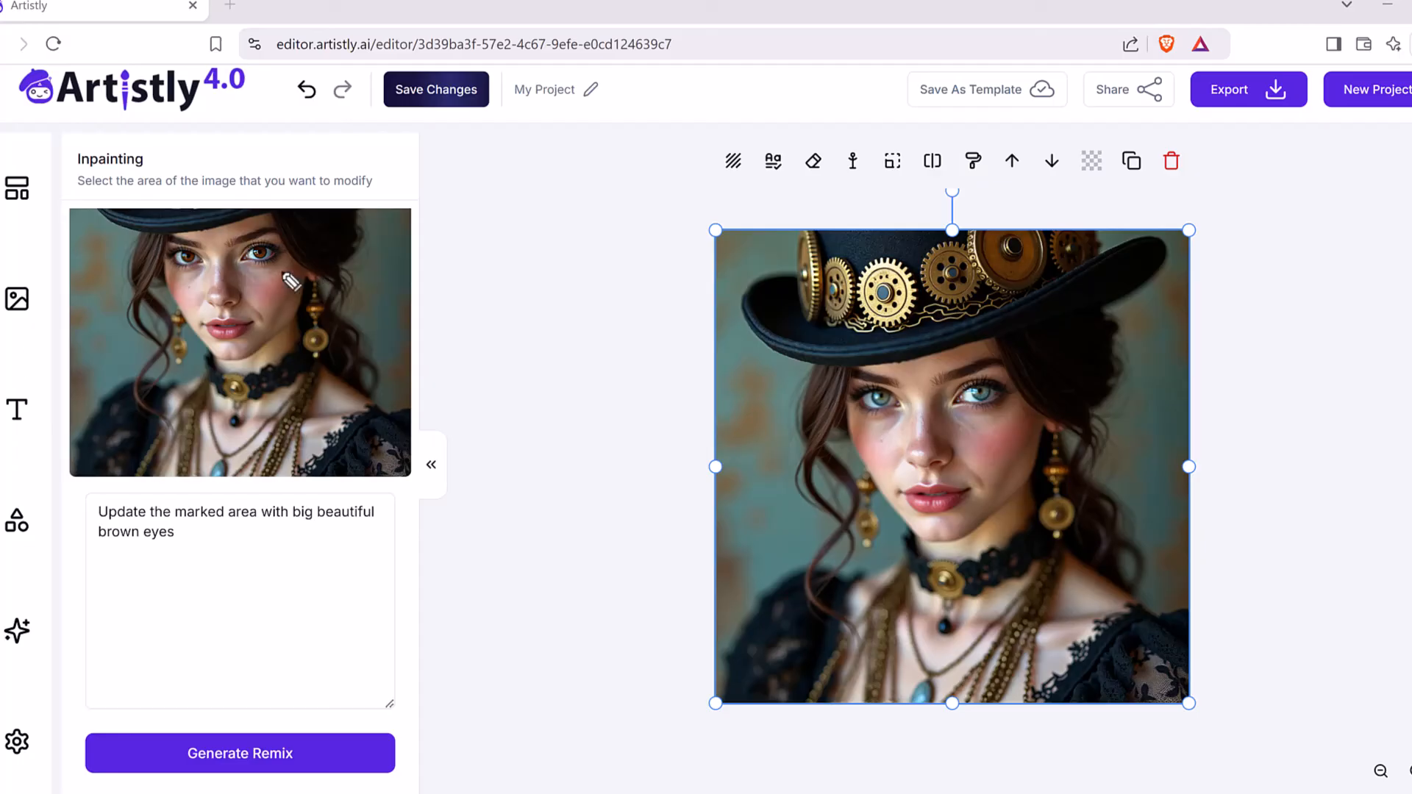
pyautogui.moveTo(288, 275)
pyautogui.mouseDown()
pyautogui.moveTo(232, 254)
pyautogui.moveTo(283, 246)
pyautogui.moveTo(285, 287)
pyautogui.moveTo(184, 286)
pyautogui.mouseUp()
pyautogui.moveTo(913, 414)
pyautogui.mouseDown()
pyautogui.moveTo(922, 384)
pyautogui.moveTo(952, 421)
pyautogui.moveTo(1015, 429)
pyautogui.moveTo(974, 430)
pyautogui.mouseUp()
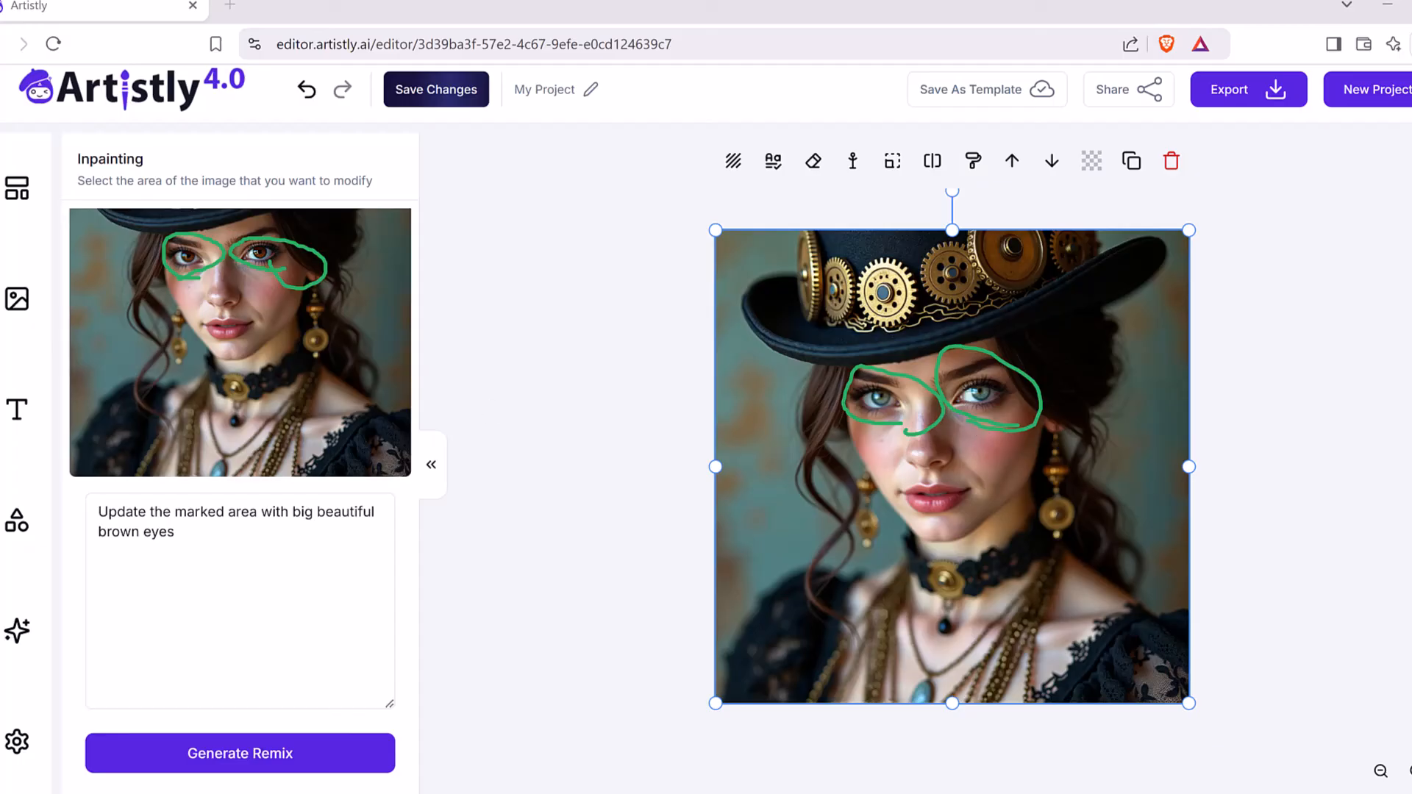
pyautogui.press('Escape')
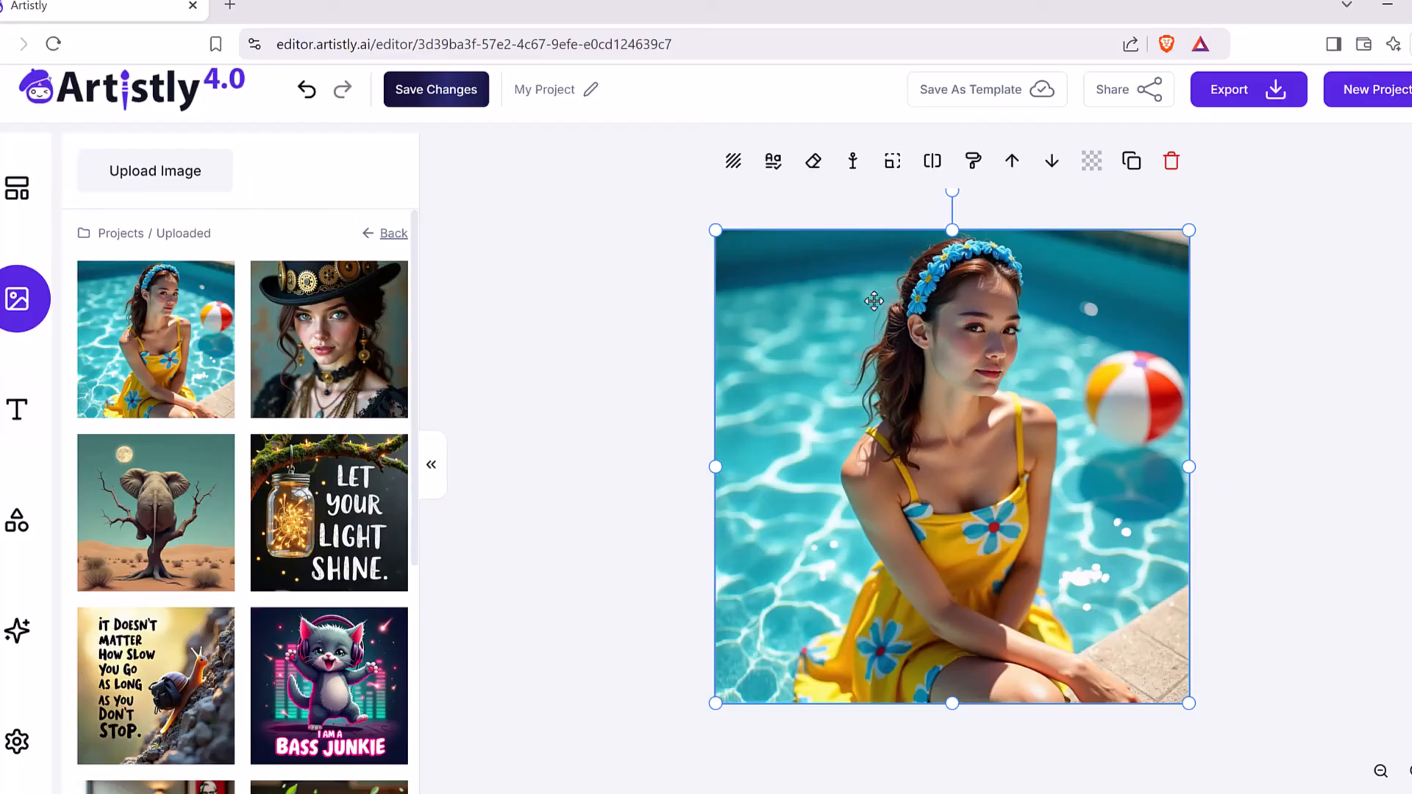
# Inpaint the beach ball in the pool image with the prompt 'Update the marked area with a basketball'
pyautogui.moveTo(365, 297)
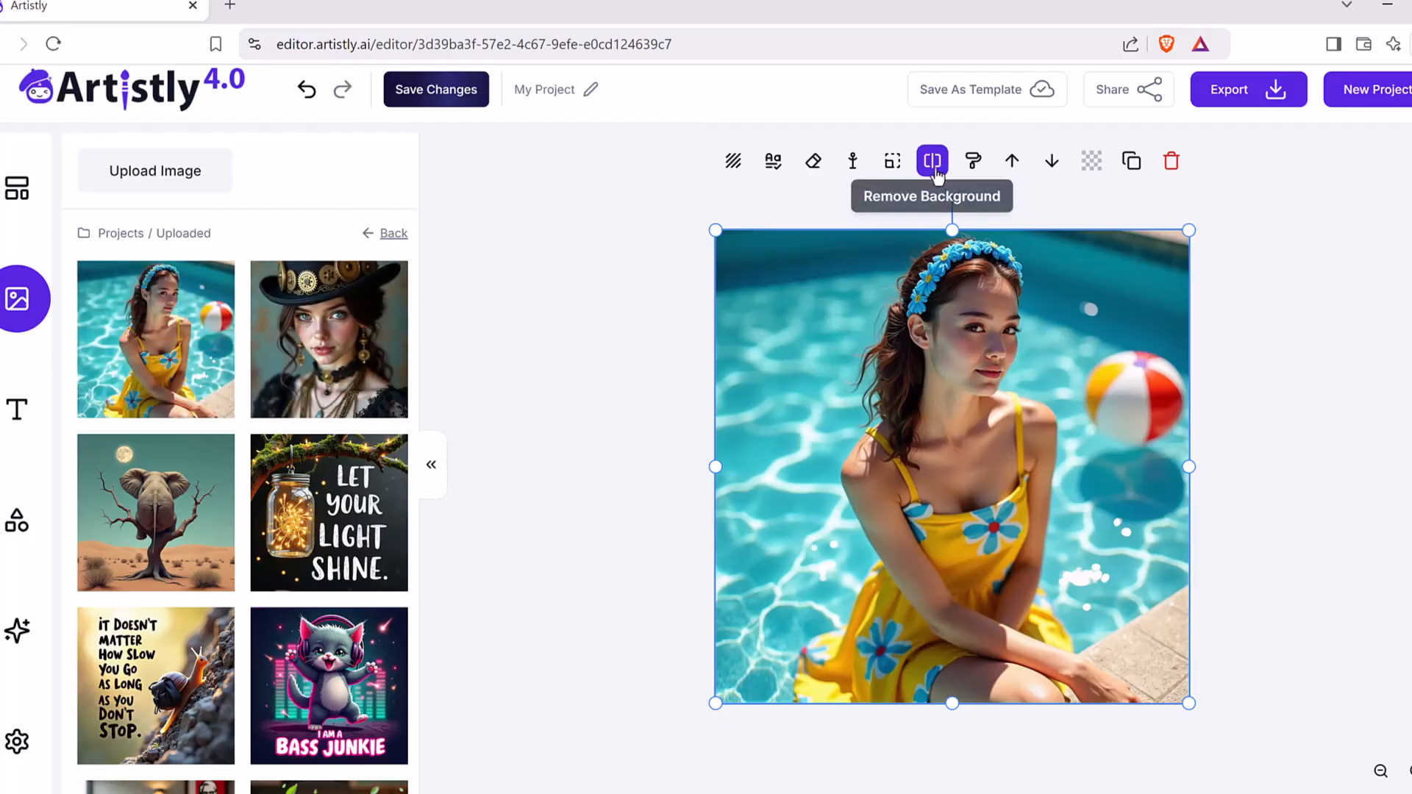
pyautogui.click(973, 162)
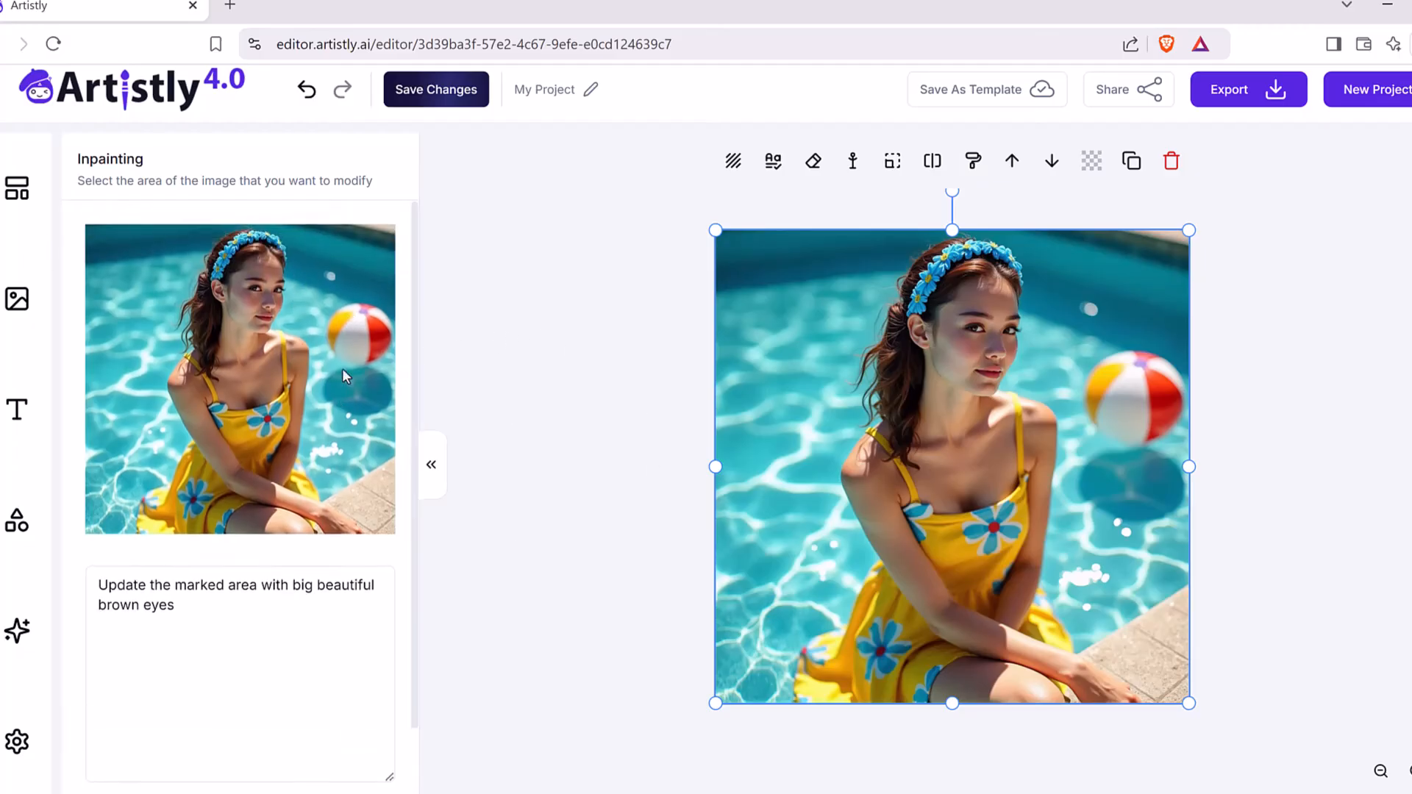
pyautogui.moveTo(356, 363)
pyautogui.mouseDown()
pyautogui.moveTo(328, 344)
pyautogui.moveTo(344, 309)
pyautogui.moveTo(390, 335)
pyautogui.moveTo(368, 364)
pyautogui.moveTo(352, 335)
pyautogui.moveTo(361, 359)
pyautogui.mouseUp()
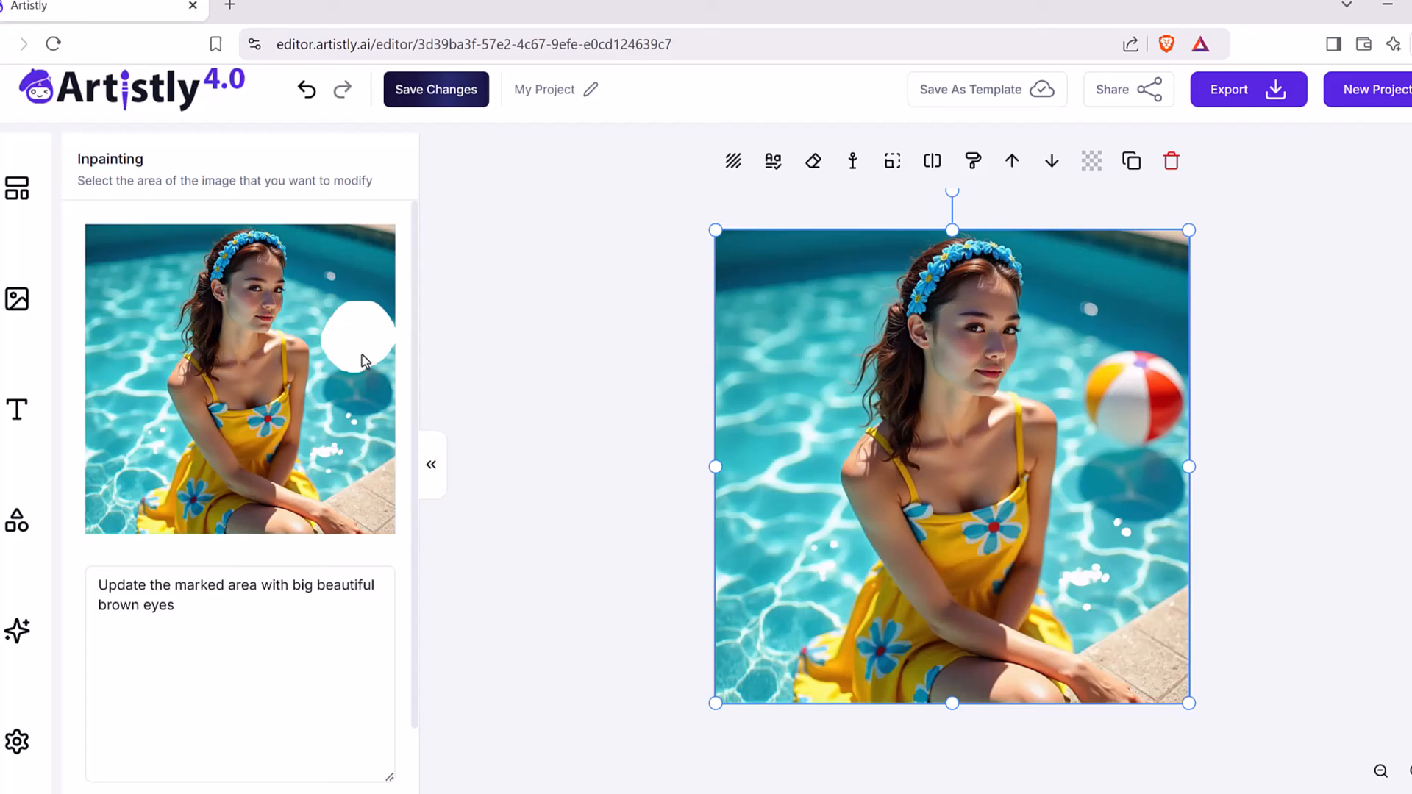
pyautogui.moveTo(196, 633); pyautogui.dragTo(290, 587)
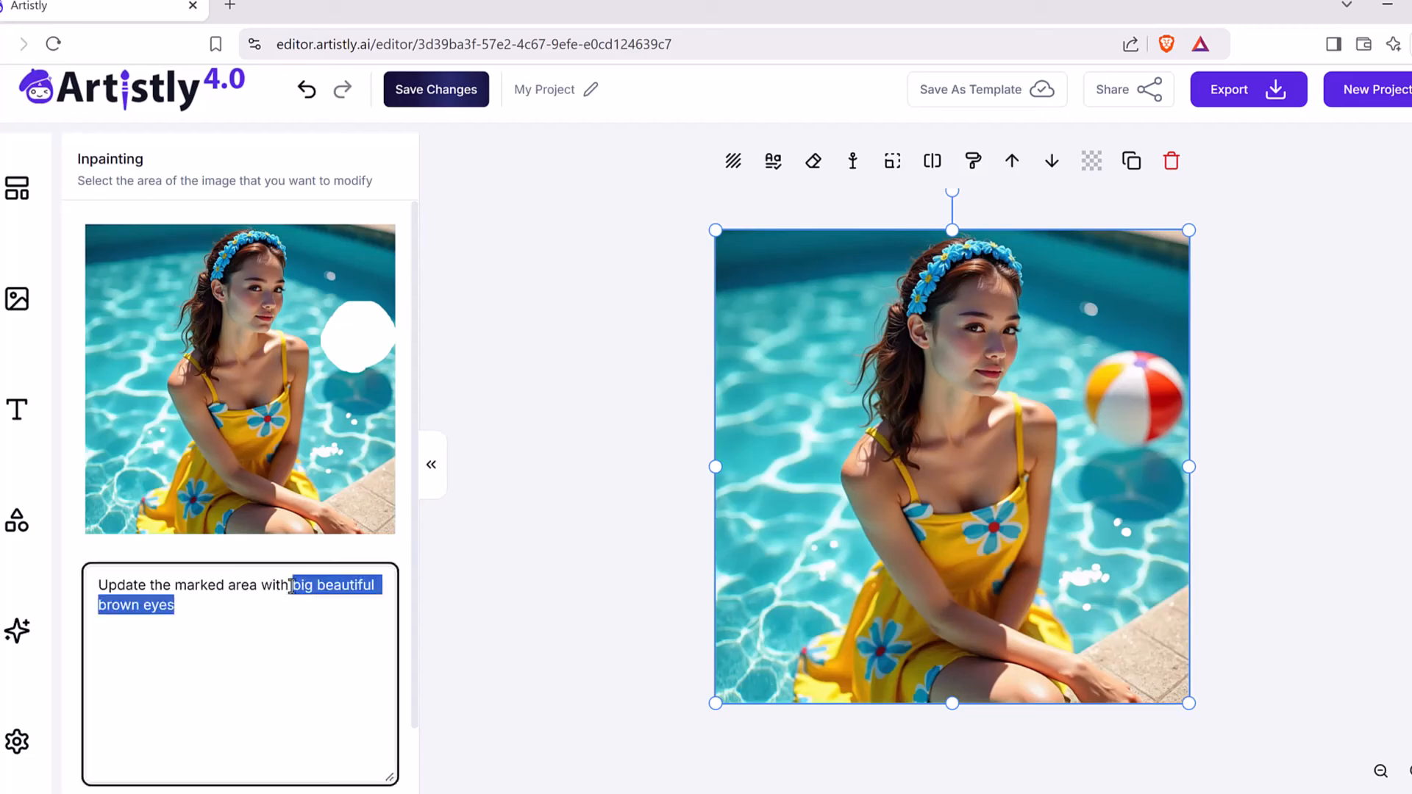
pyautogui.write('a')
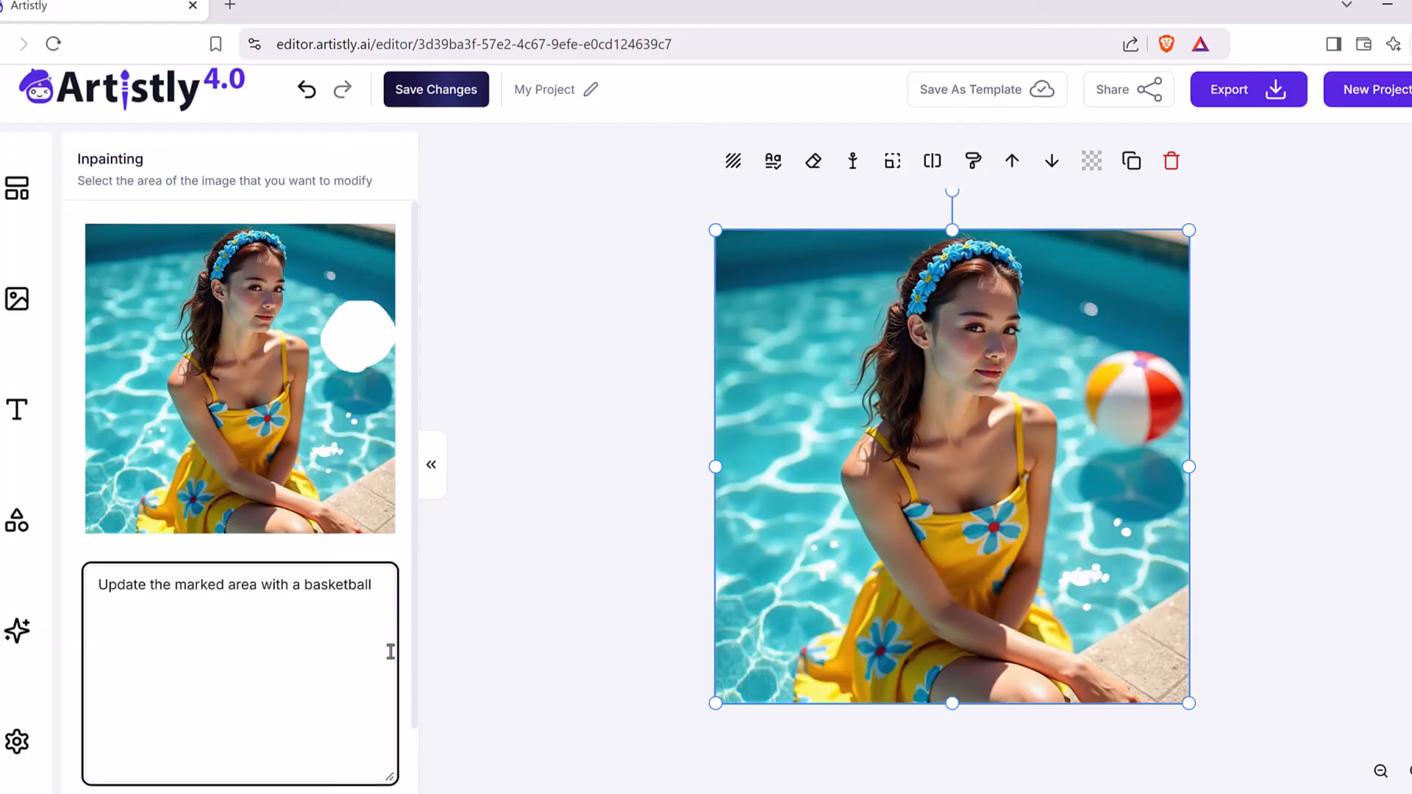
pyautogui.scroll(-1, 402, 656)
pyautogui.click(312, 758)
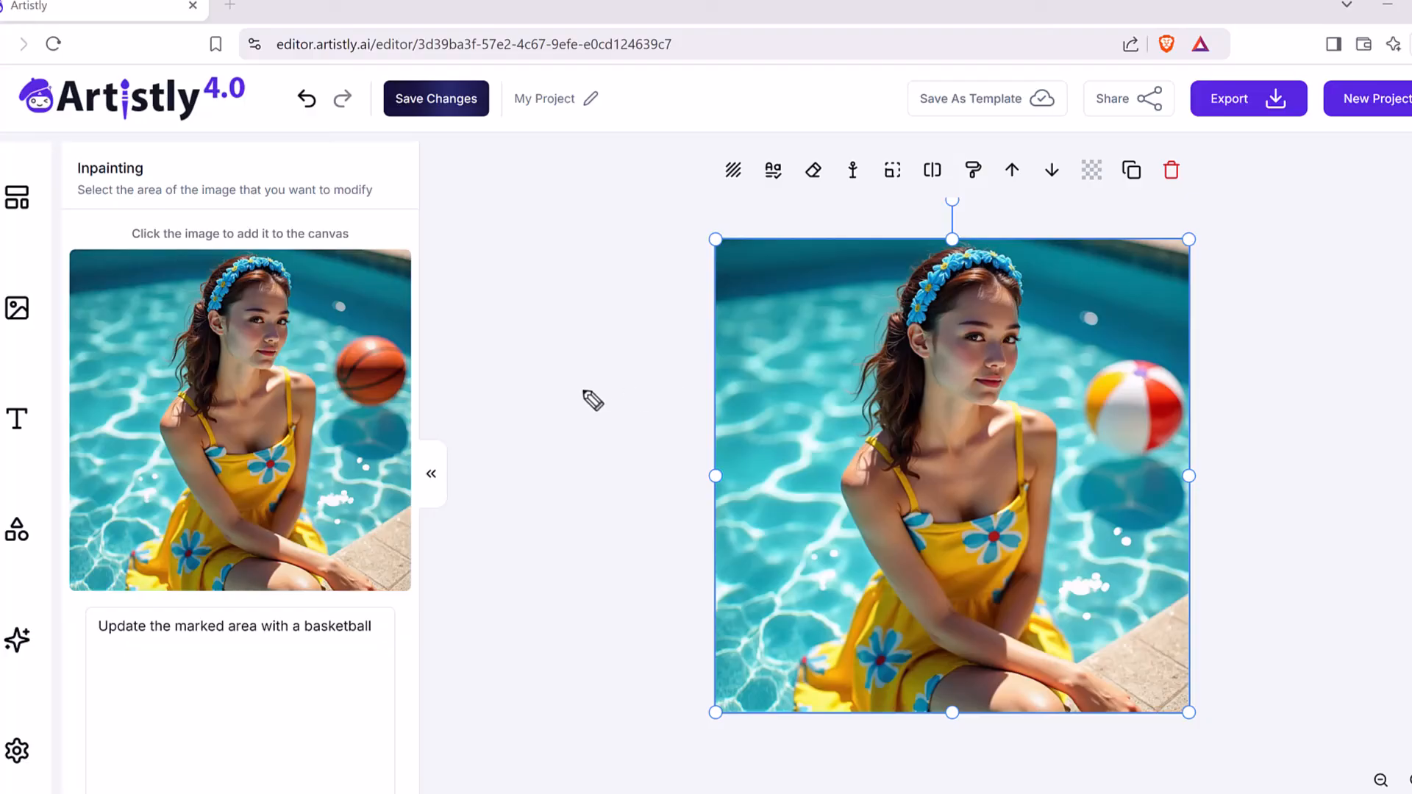
pyautogui.moveTo(356, 328)
pyautogui.mouseDown()
pyautogui.moveTo(424, 322)
pyautogui.moveTo(402, 406)
pyautogui.moveTo(296, 354)
pyautogui.moveTo(393, 323)
pyautogui.mouseUp()
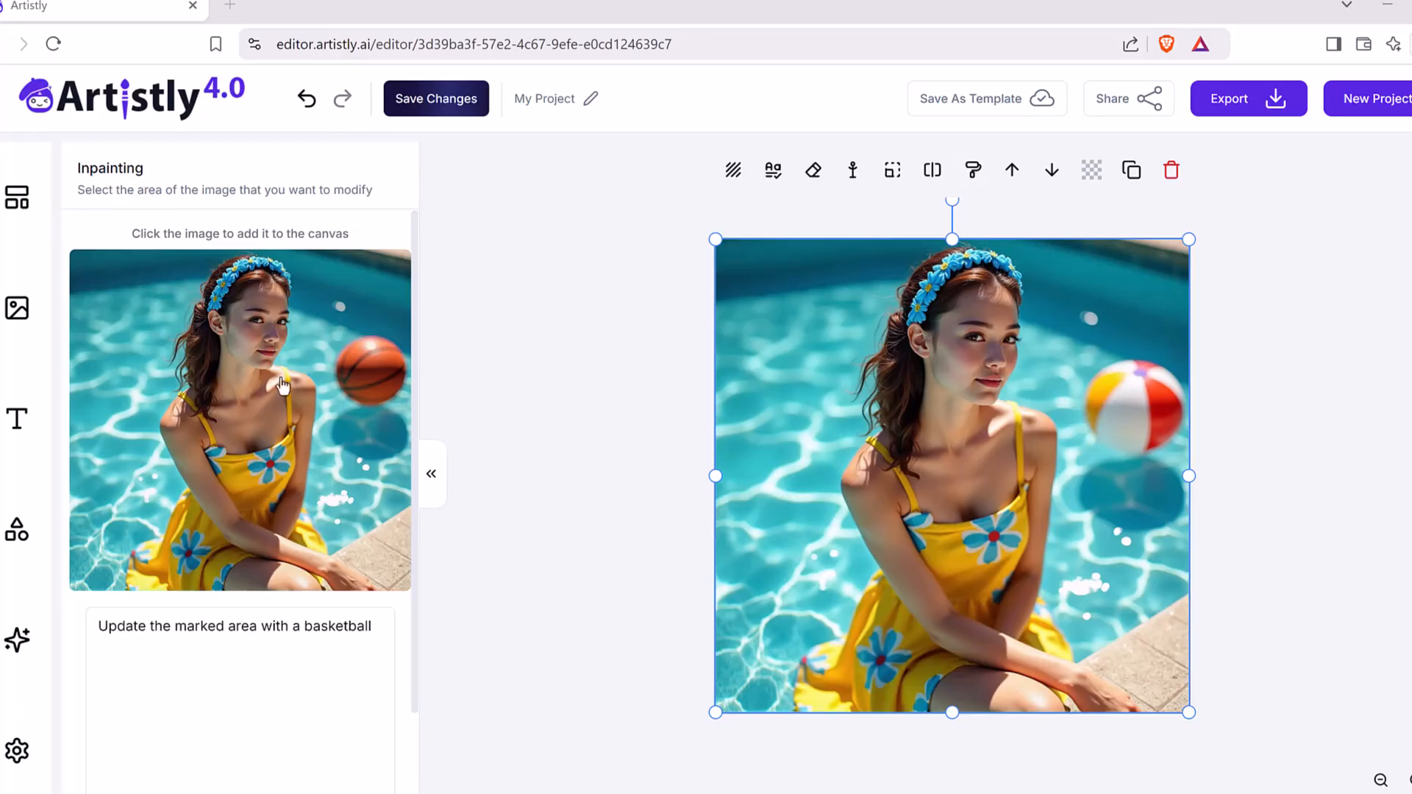
# Open the image library showing all project images
pyautogui.click(17, 307)
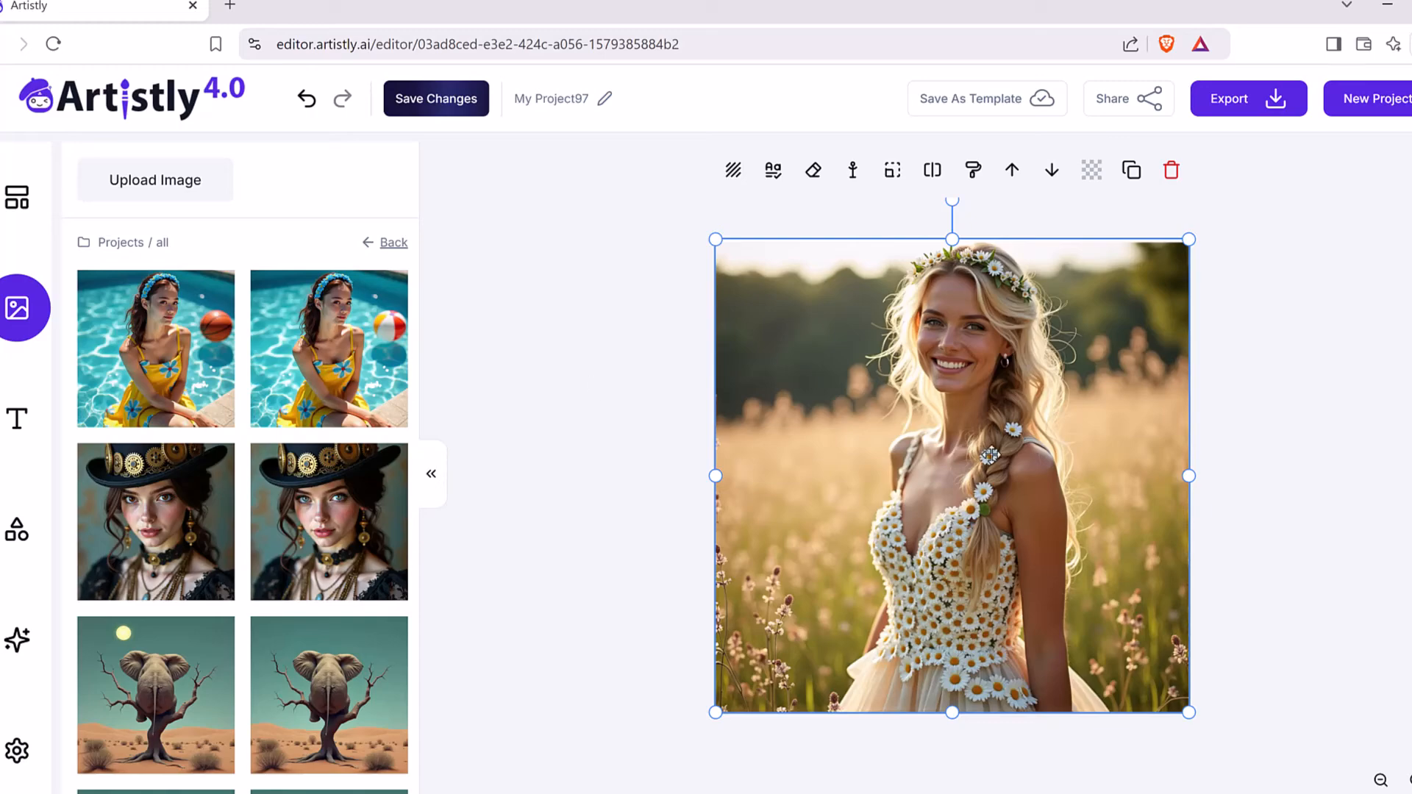
pyautogui.moveTo(636, 314)
pyautogui.mouseDown()
pyautogui.moveTo(871, 212)
pyautogui.moveTo(1294, 722)
pyautogui.moveTo(772, 207)
pyautogui.mouseUp()
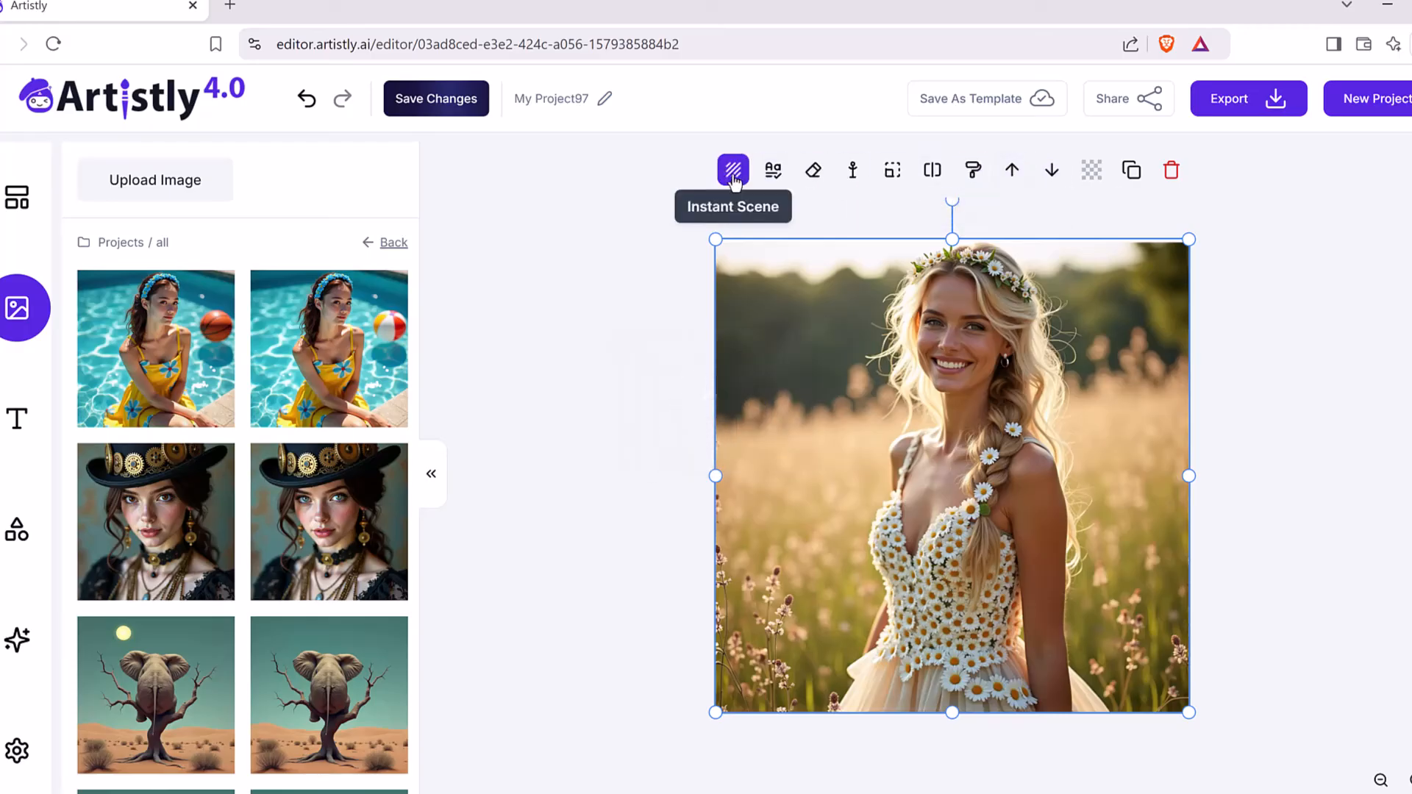
# Open Instant Scene for the daisy-dress woman's image and look at the manual background replacement option before returning to the preset scenes
pyautogui.click(737, 184)
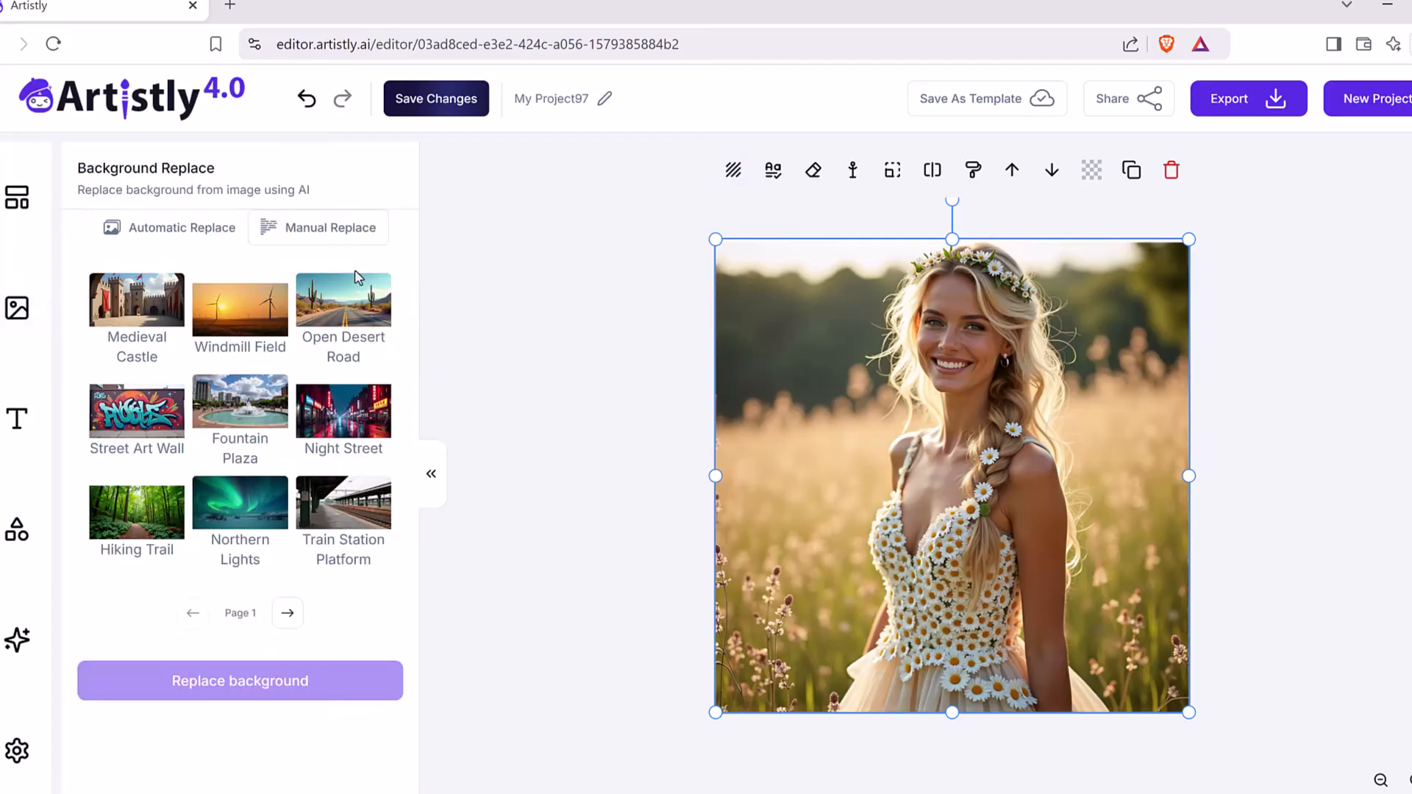
pyautogui.click(257, 234)
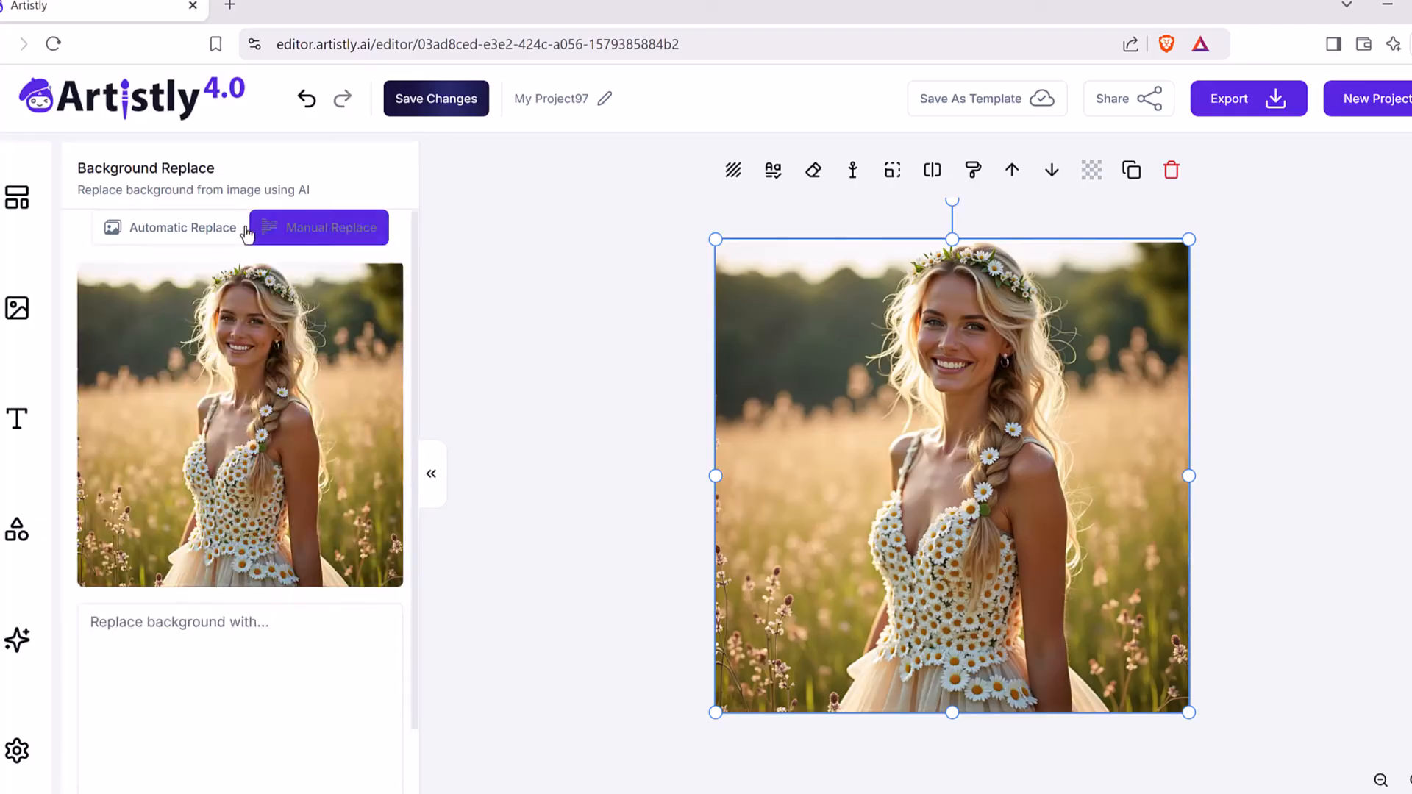
pyautogui.click(217, 636)
pyautogui.scroll(-1, 294, 651)
pyautogui.scroll(1, 240, 599)
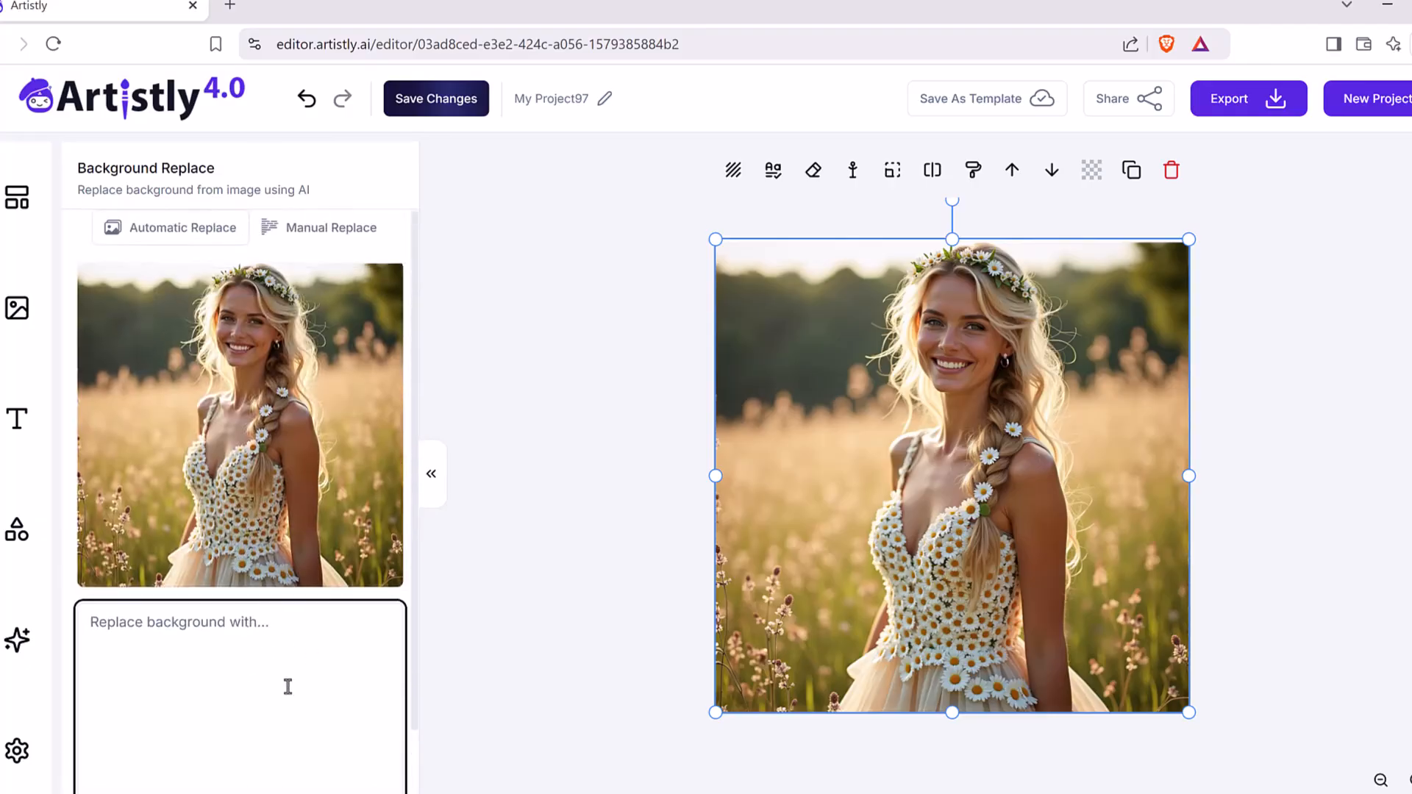
pyautogui.click(209, 224)
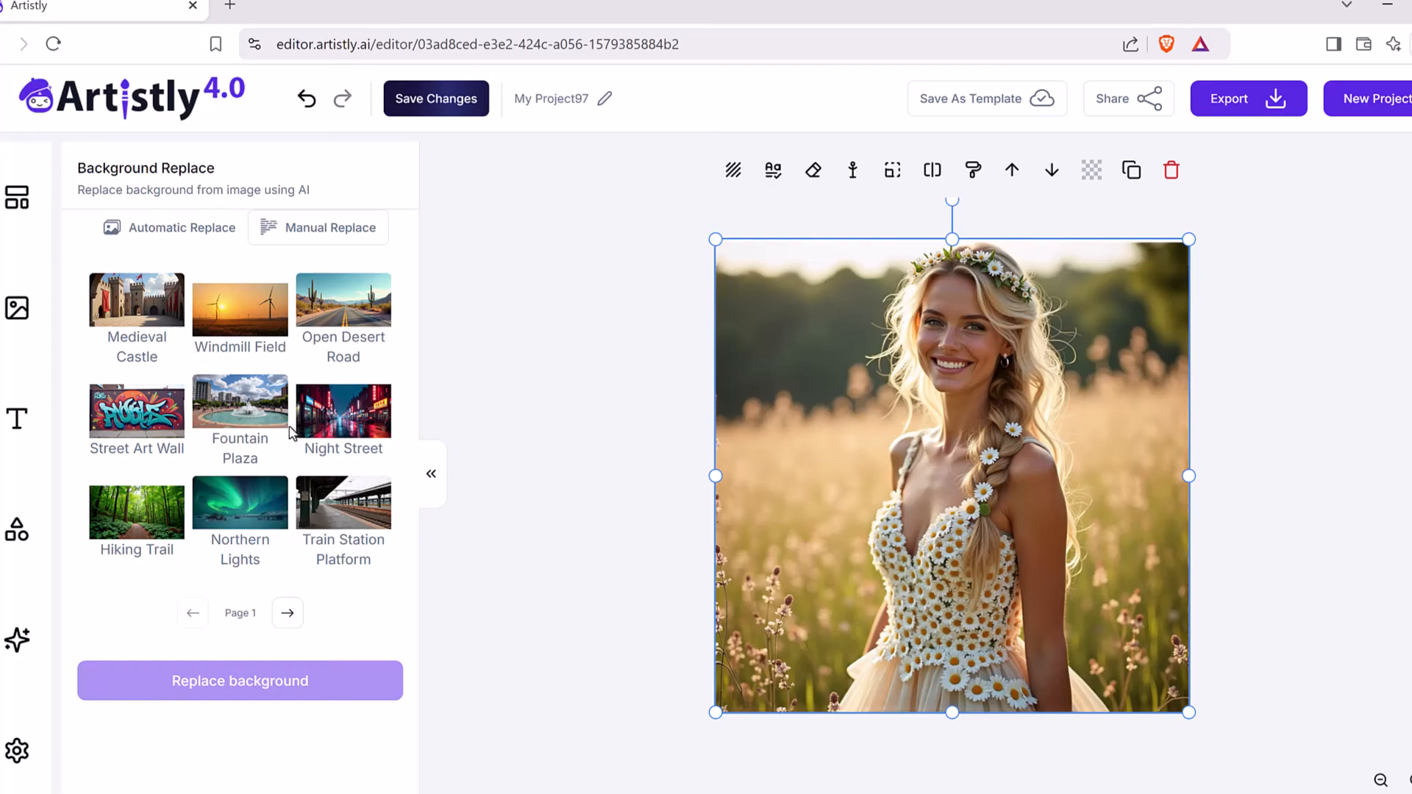
# Replace the meadow background behind the daisy-dress woman with the Street Art Wall scene
pyautogui.scroll(-1, 249, 474)
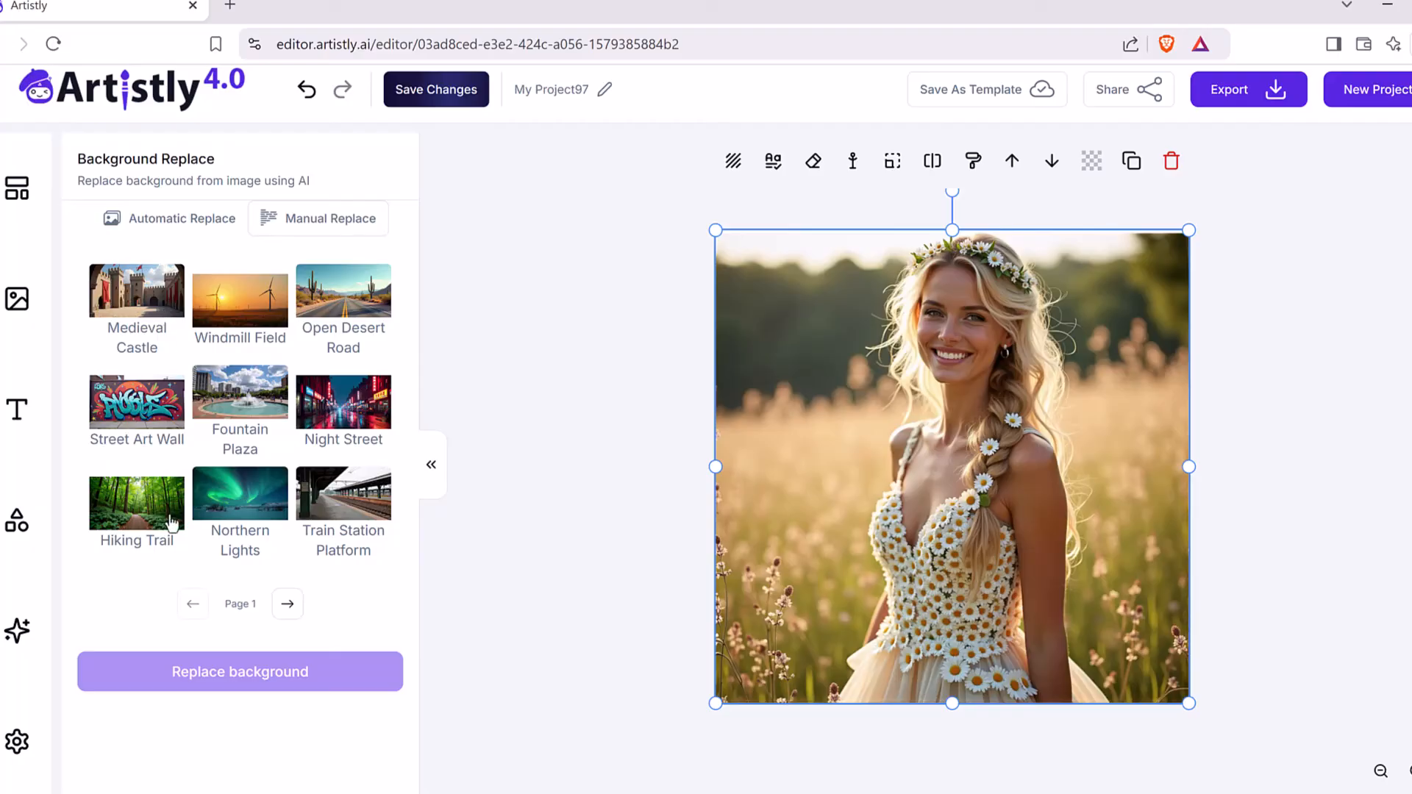
pyautogui.click(149, 419)
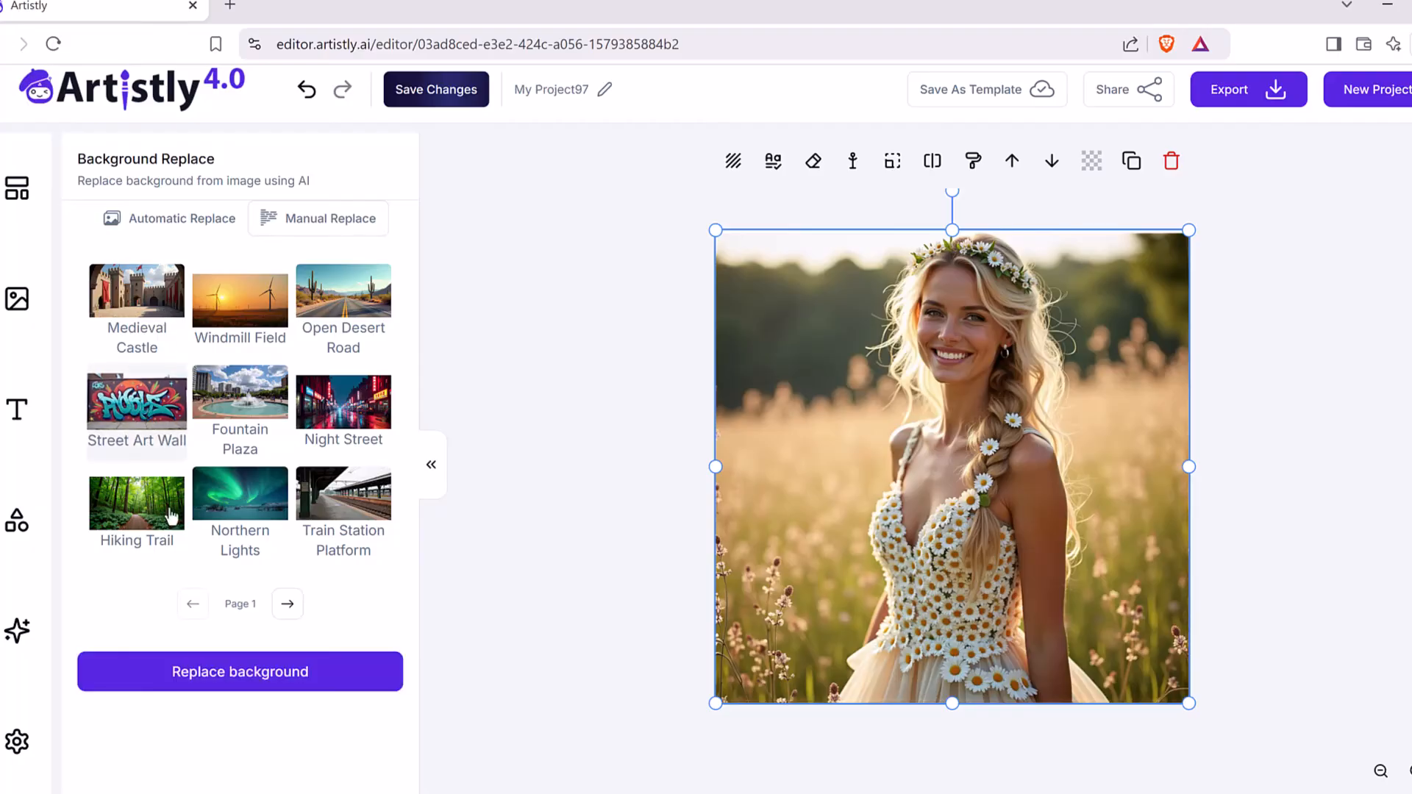
pyautogui.click(222, 685)
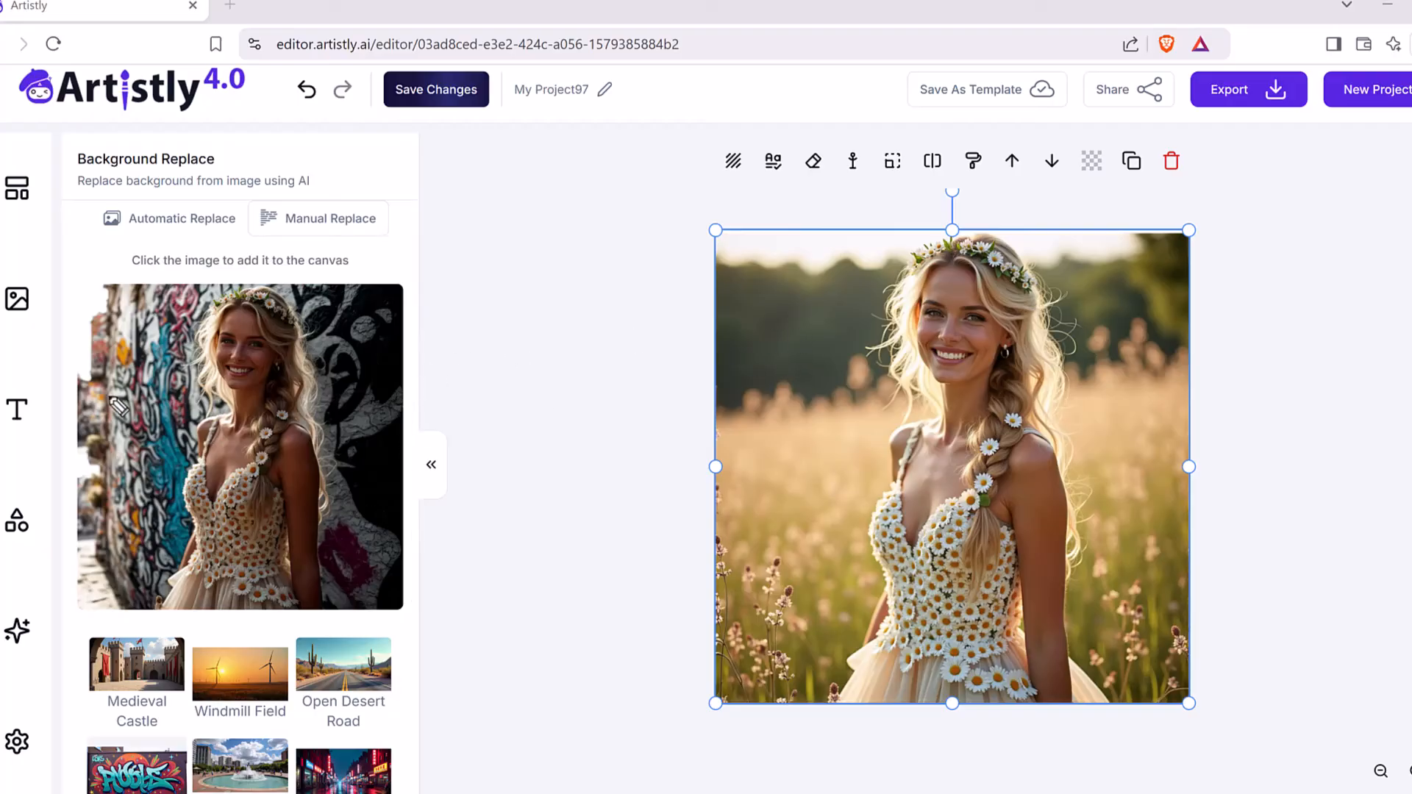
pyautogui.moveTo(857, 360)
pyautogui.mouseDown()
pyautogui.moveTo(867, 236)
pyautogui.moveTo(1103, 662)
pyautogui.moveTo(767, 291)
pyautogui.mouseUp()
pyautogui.moveTo(624, 377)
pyautogui.mouseDown()
pyautogui.moveTo(353, 432)
pyautogui.moveTo(852, 548)
pyautogui.mouseUp()
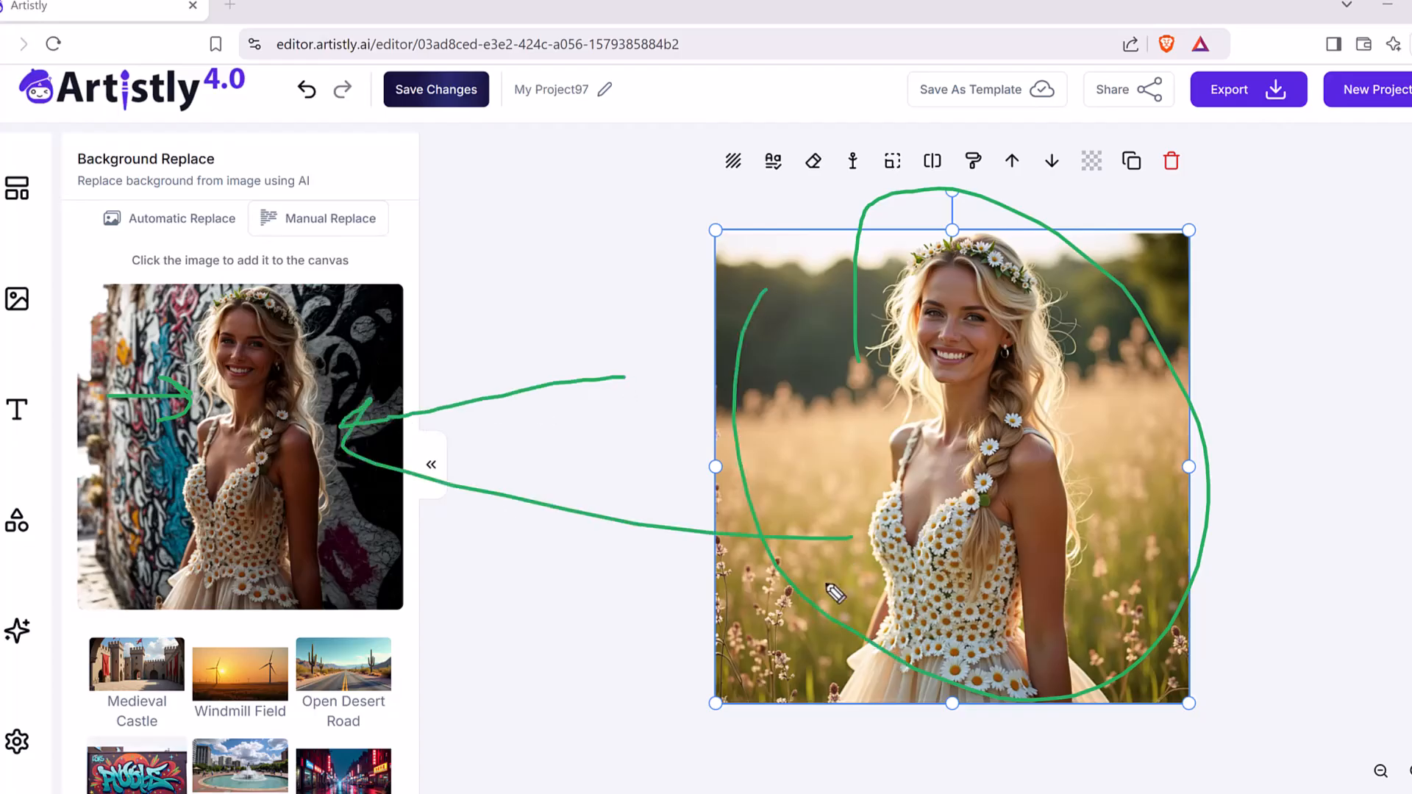
pyautogui.press('Escape')
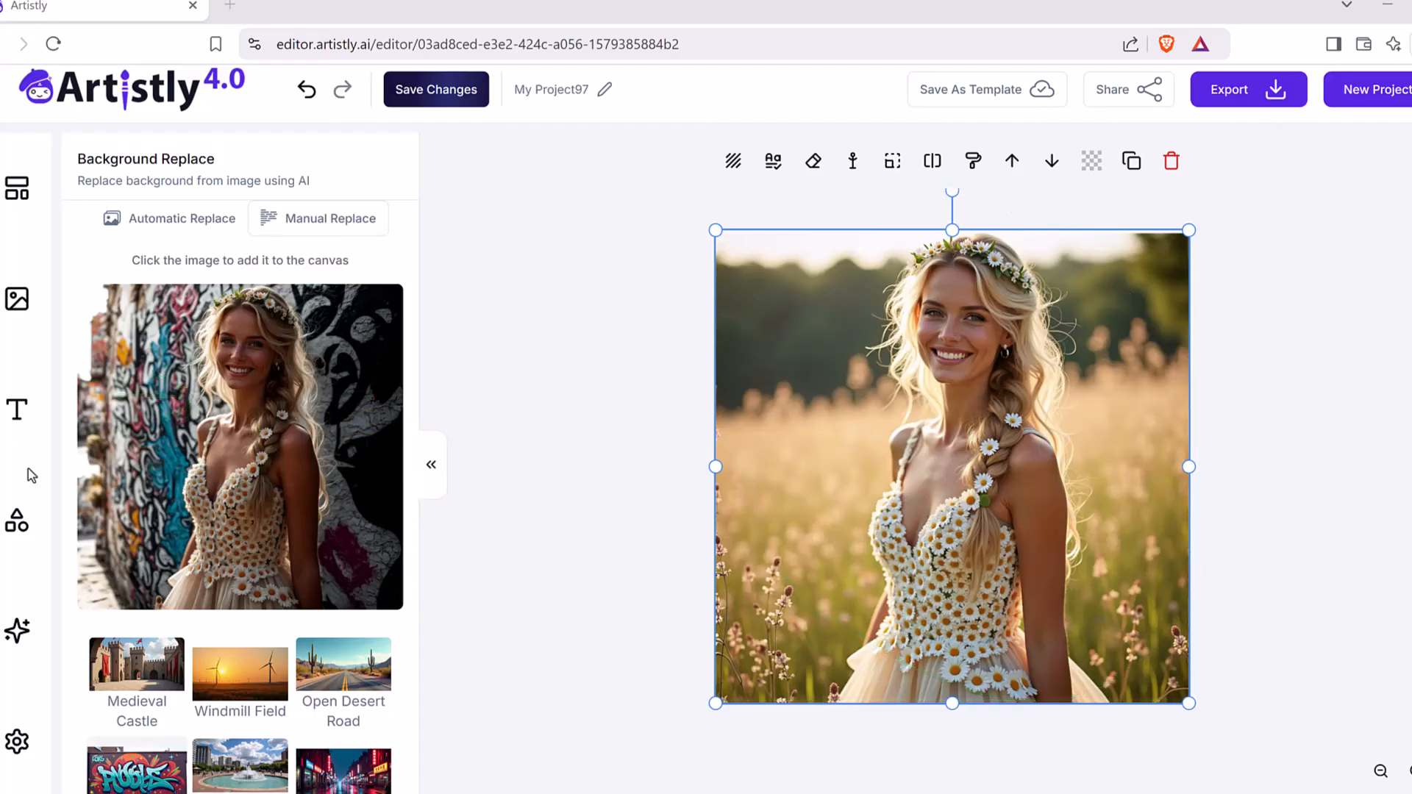
# Place the street art wall version of the daisy-dress woman on the canvas and deselect it
pyautogui.click(275, 405)
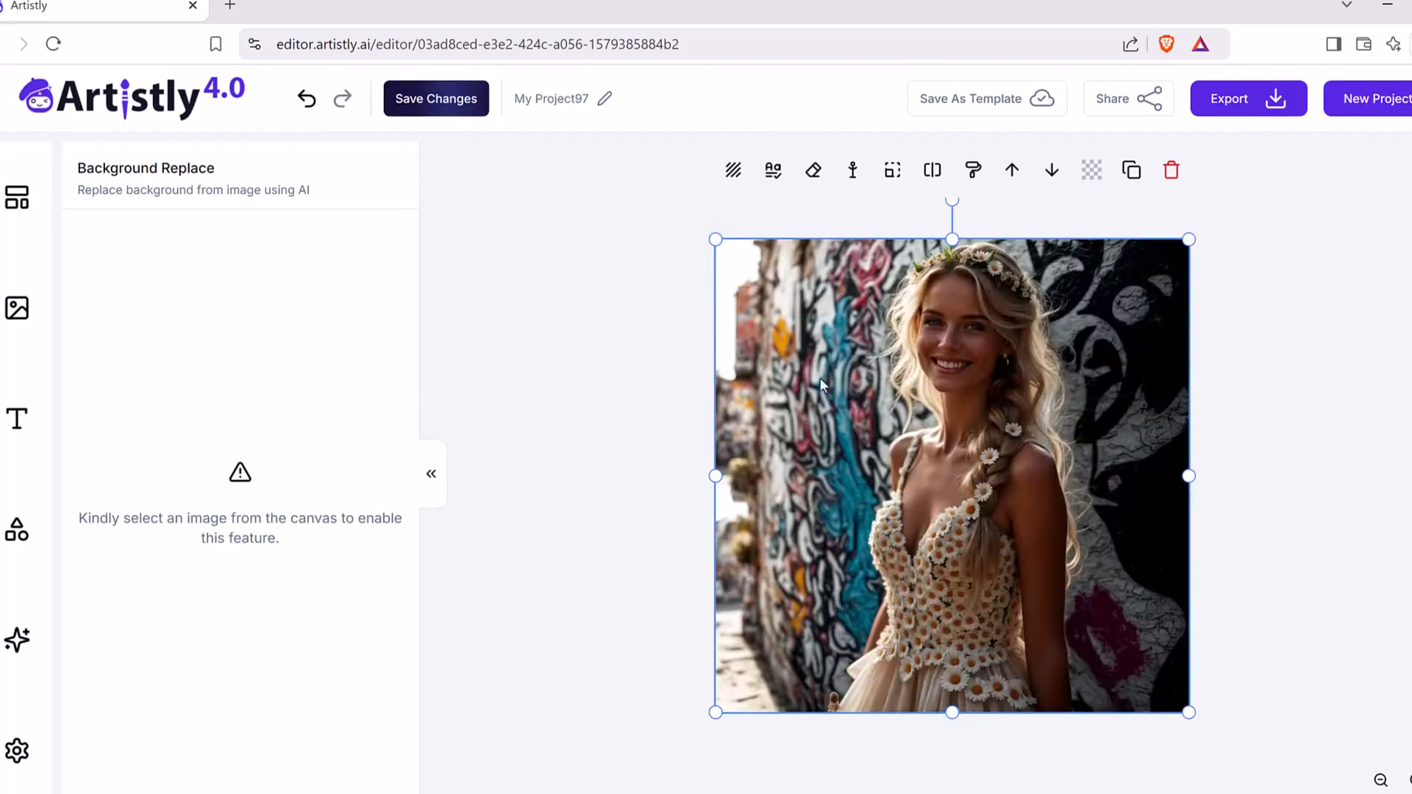
pyautogui.click(1286, 348)
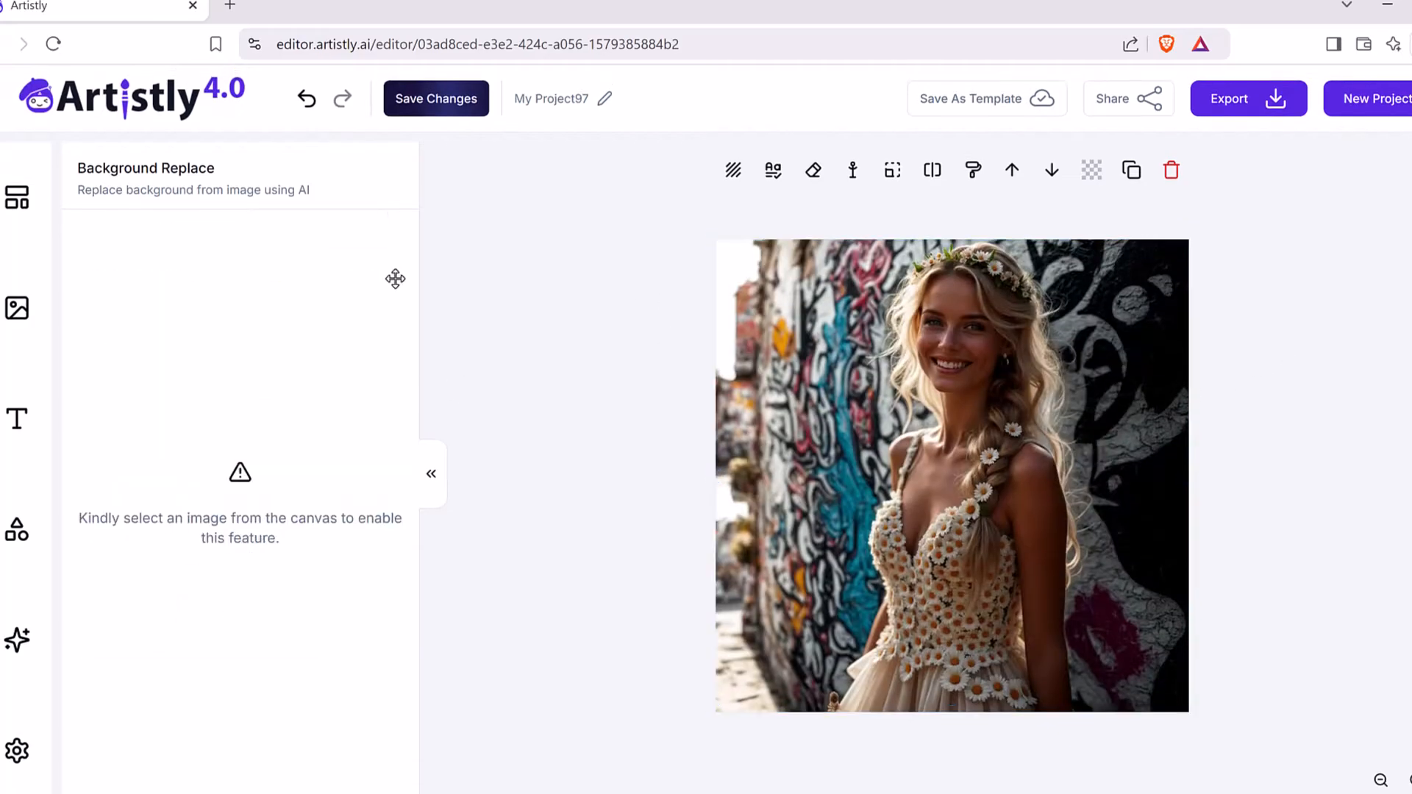
# Add the original pool image with the beach ball from the image library to the canvas
pyautogui.click(17, 308)
pyautogui.moveTo(190, 351)
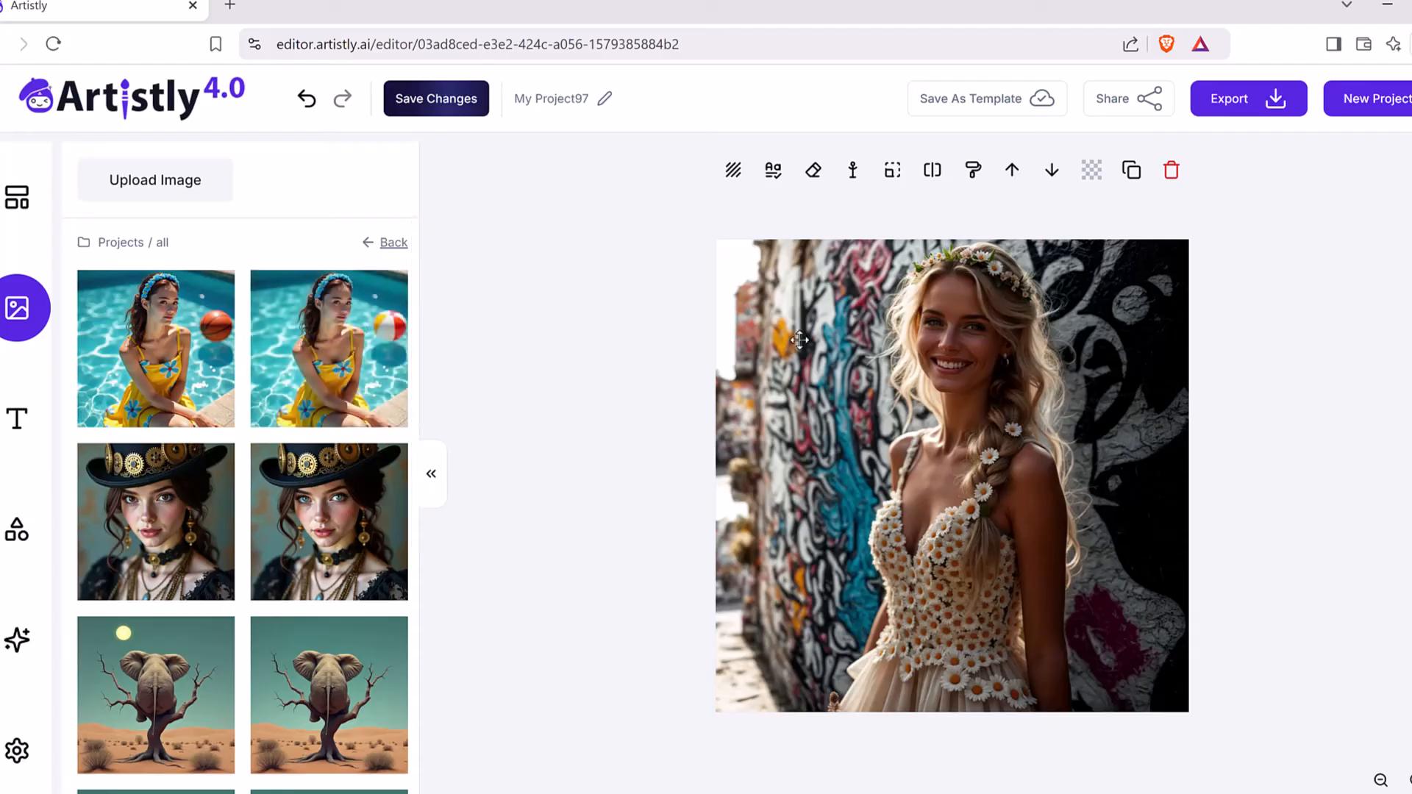
pyautogui.click(358, 348)
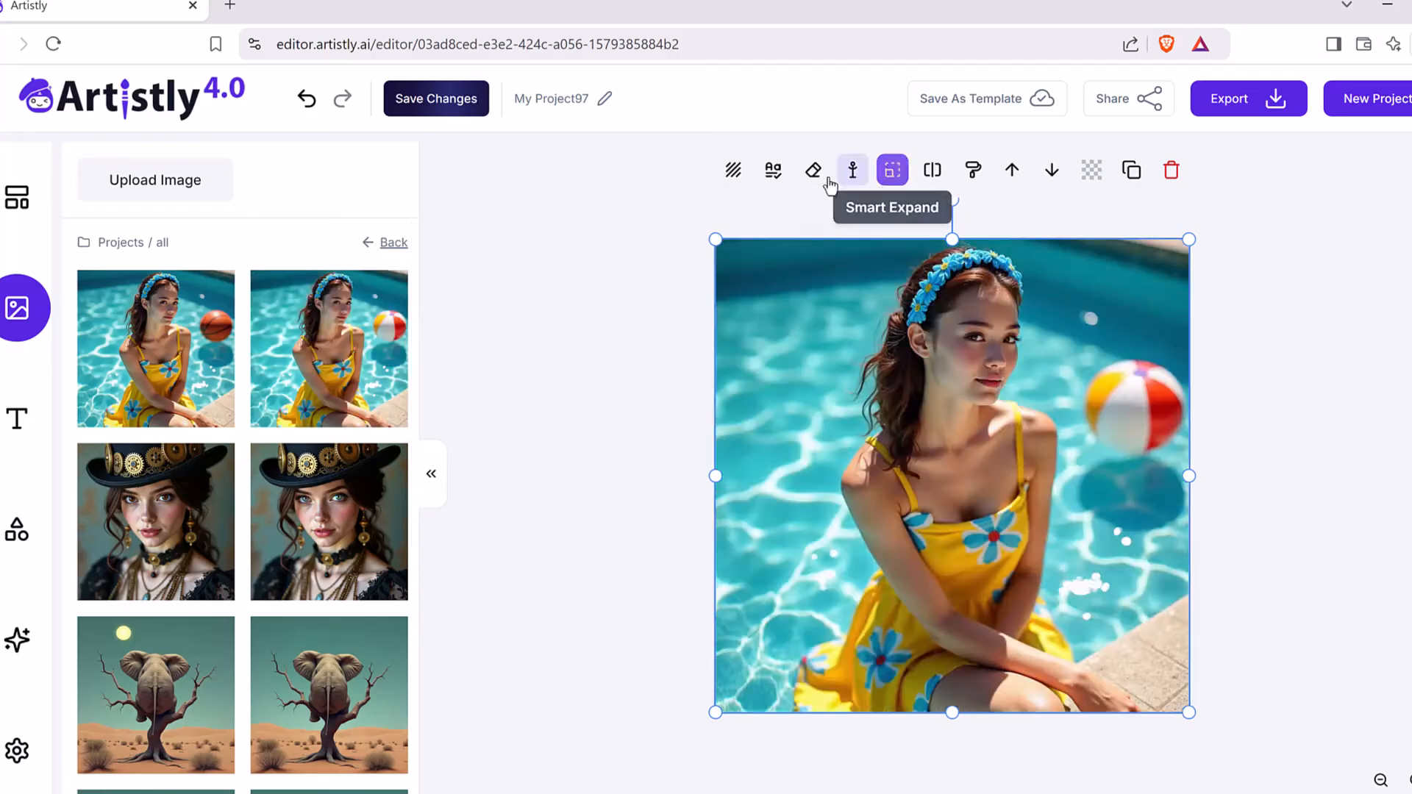
# Use Instant Scene to replace the pool image's background with the Secluded Beach preset from page 2
pyautogui.click(733, 169)
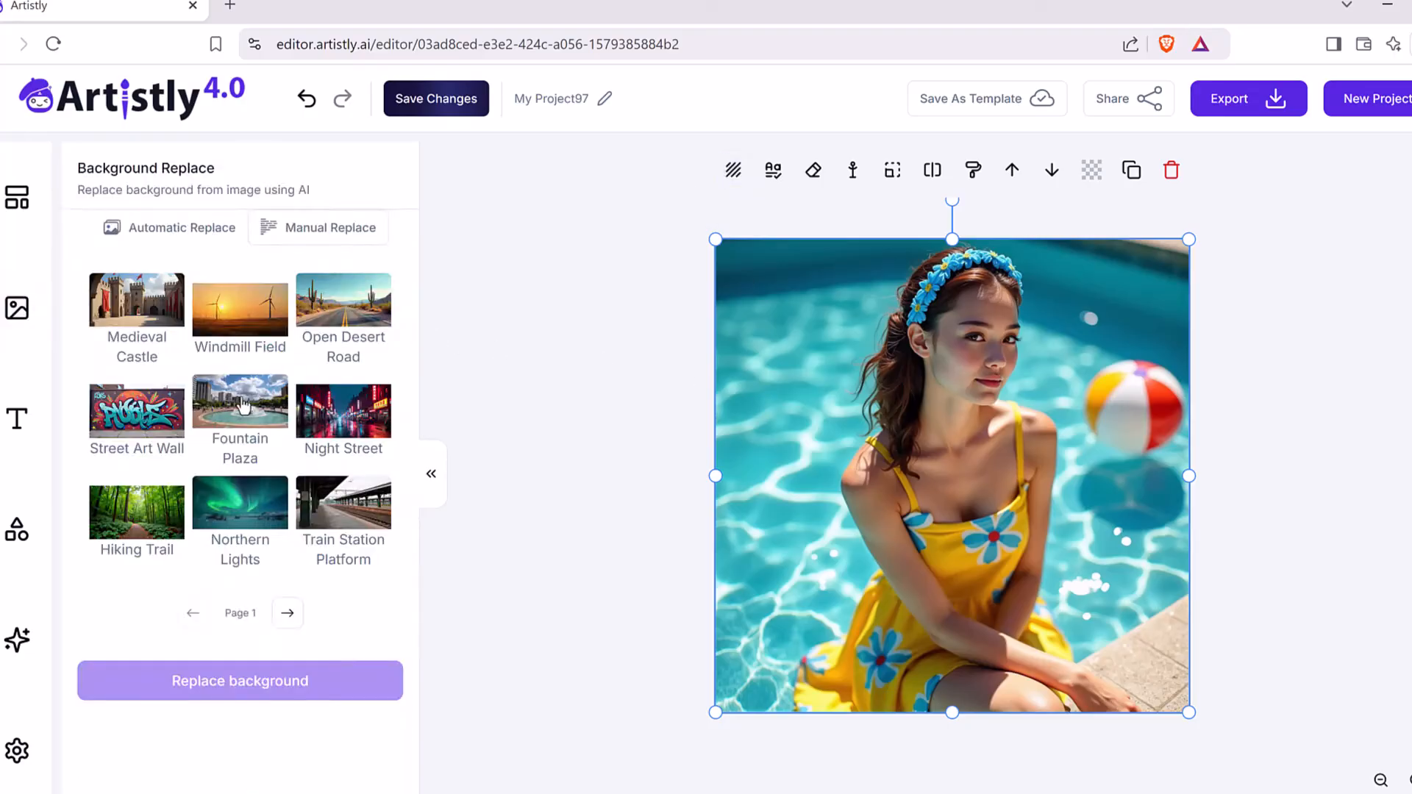
pyautogui.scroll(-1, 1224, 485)
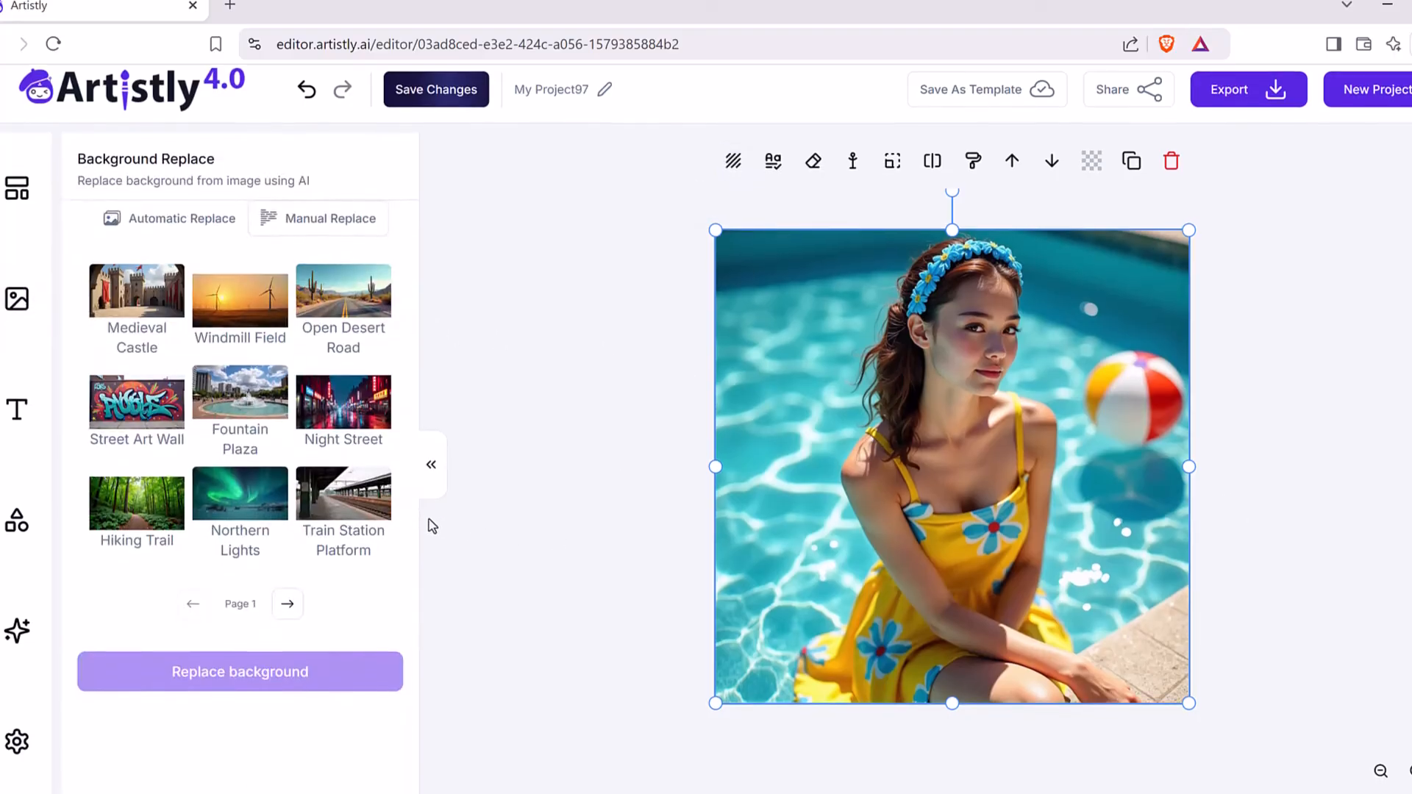
pyautogui.click(288, 607)
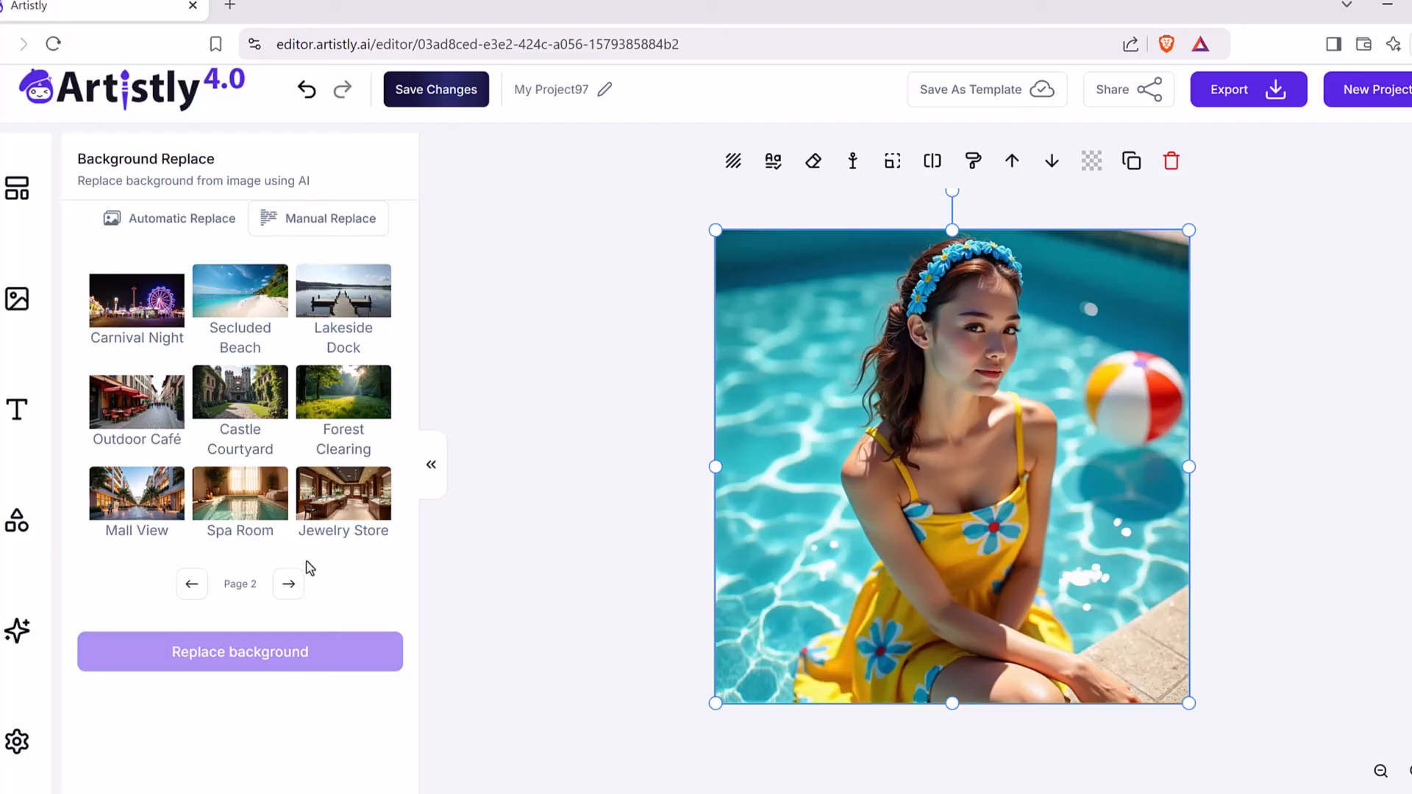
pyautogui.click(258, 307)
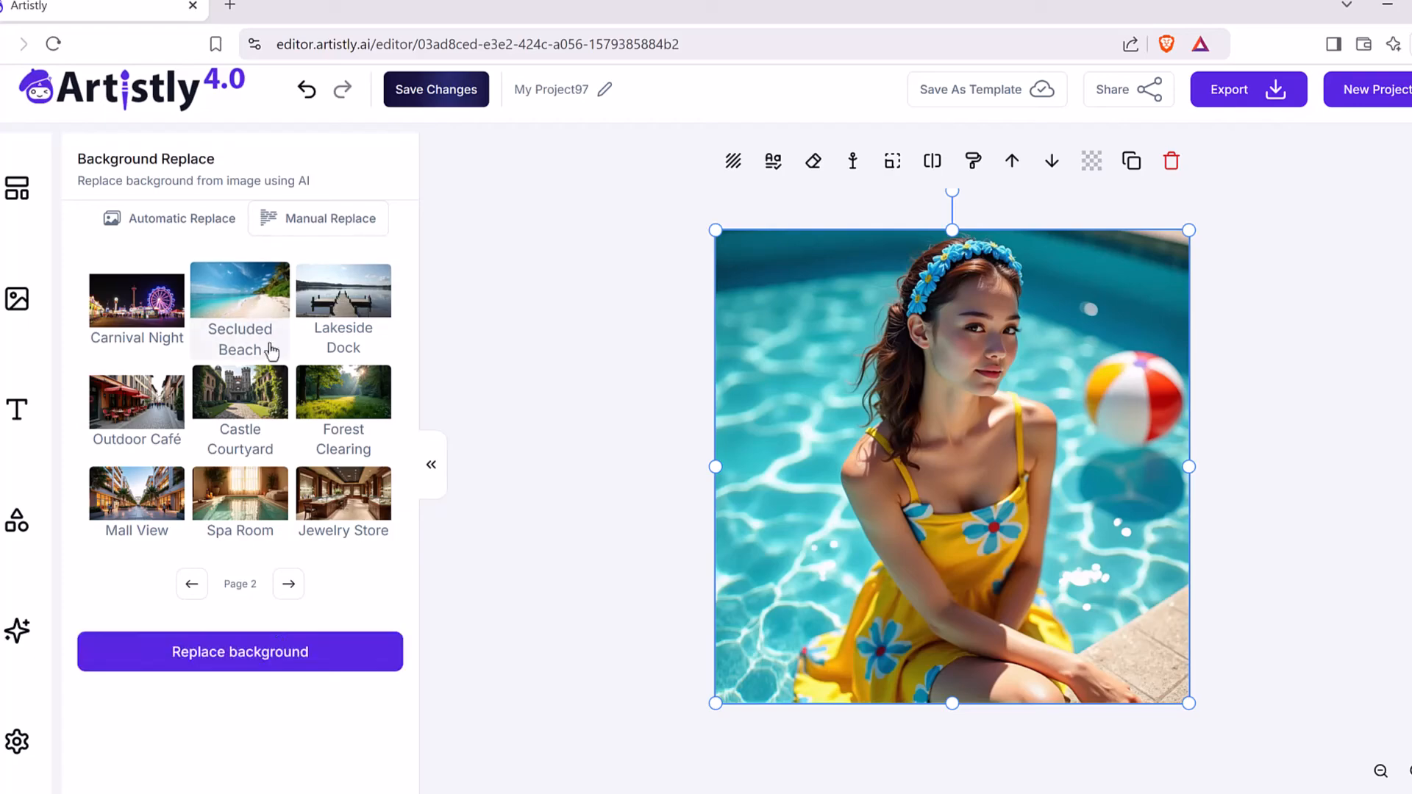
pyautogui.click(281, 662)
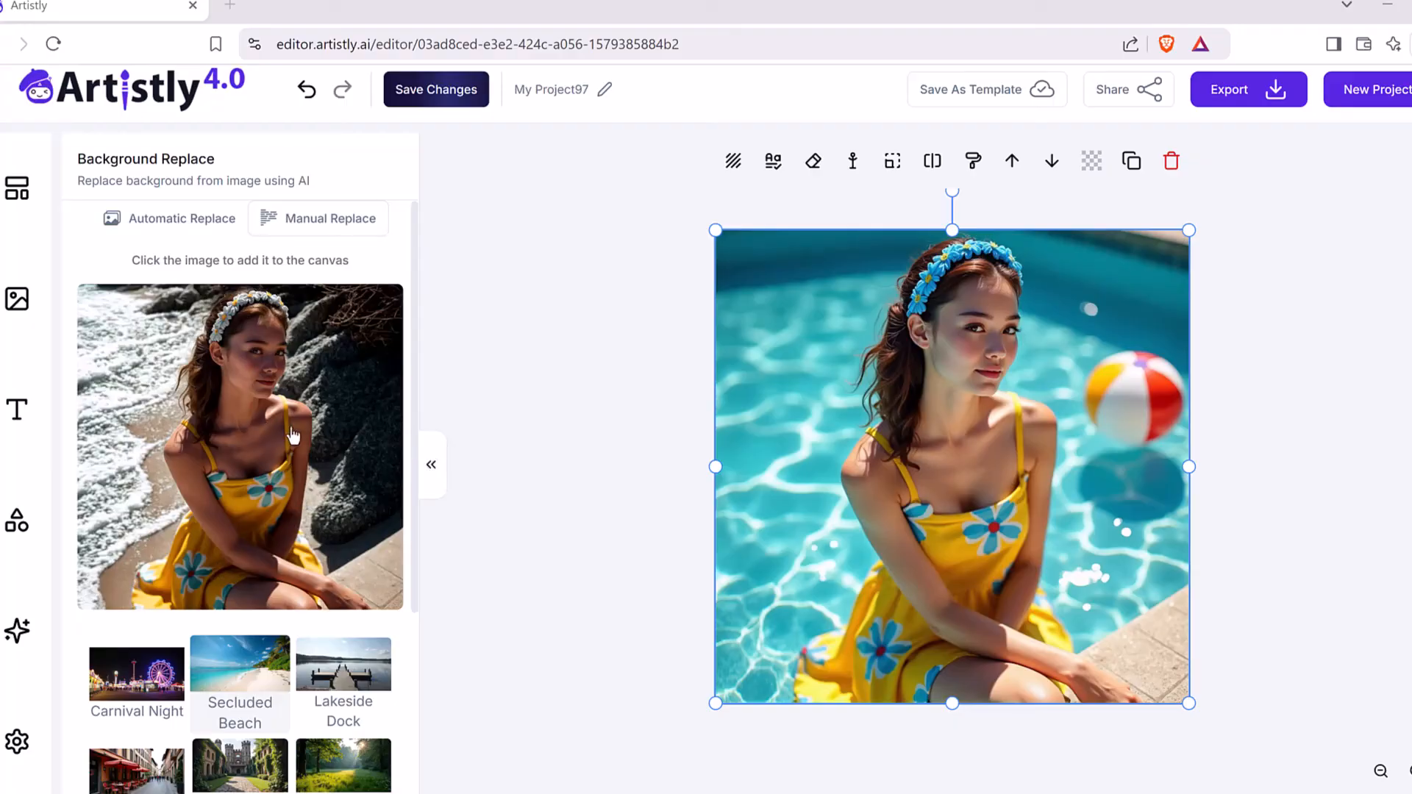
pyautogui.moveTo(582, 410); pyautogui.dragTo(791, 410)
pyautogui.moveTo(764, 378)
pyautogui.mouseDown()
pyautogui.moveTo(804, 441)
pyautogui.moveTo(756, 449)
pyautogui.mouseUp()
pyautogui.click(580, 325)
pyautogui.moveTo(582, 325)
pyautogui.mouseDown()
pyautogui.moveTo(371, 392)
pyautogui.moveTo(423, 402)
pyautogui.mouseUp()
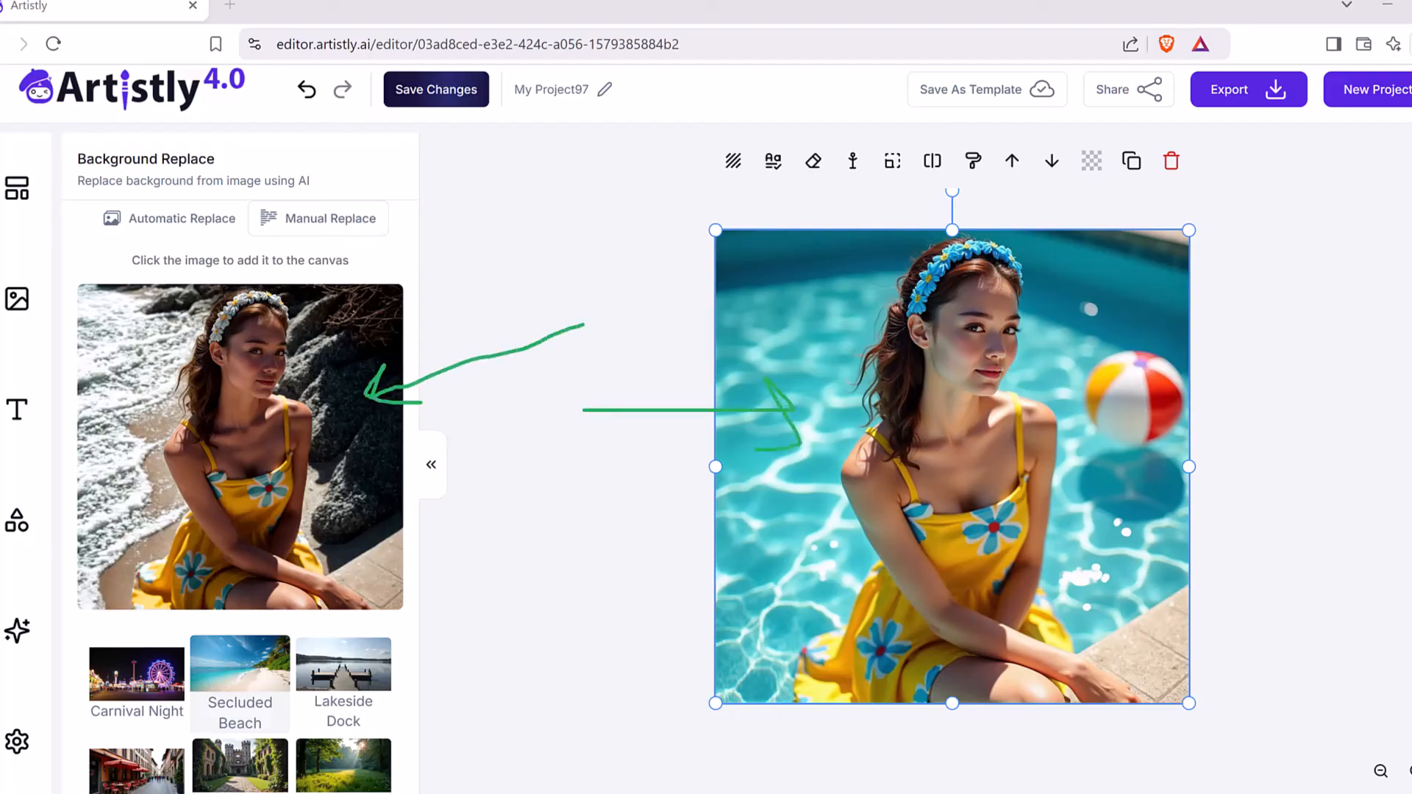
pyautogui.press('Escape')
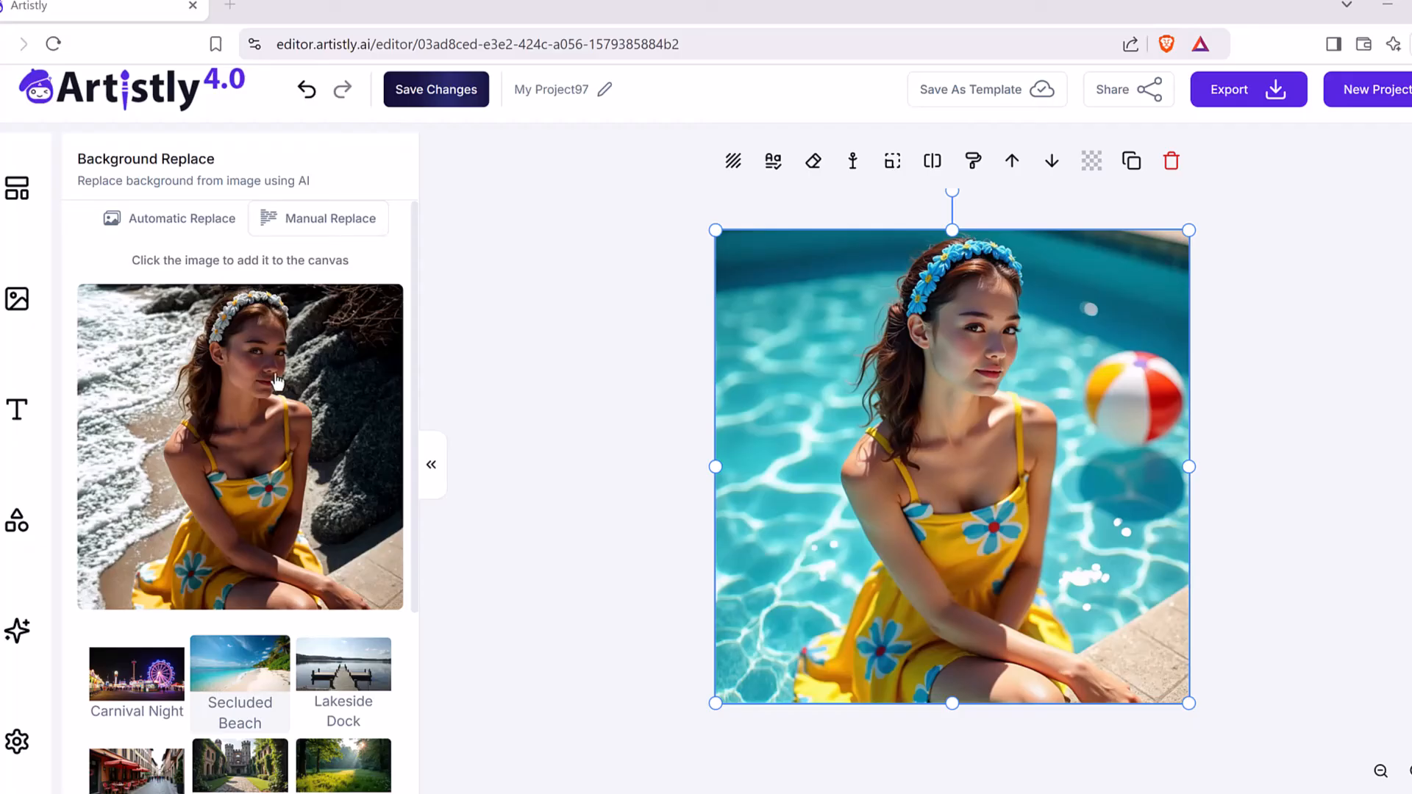
pyautogui.moveTo(891, 324)
pyautogui.mouseDown()
pyautogui.moveTo(970, 213)
pyautogui.moveTo(1064, 233)
pyautogui.moveTo(995, 324)
pyautogui.moveTo(864, 315)
pyautogui.mouseUp()
pyautogui.moveTo(235, 358)
pyautogui.mouseDown()
pyautogui.moveTo(217, 311)
pyautogui.moveTo(345, 297)
pyautogui.moveTo(222, 370)
pyautogui.mouseUp()
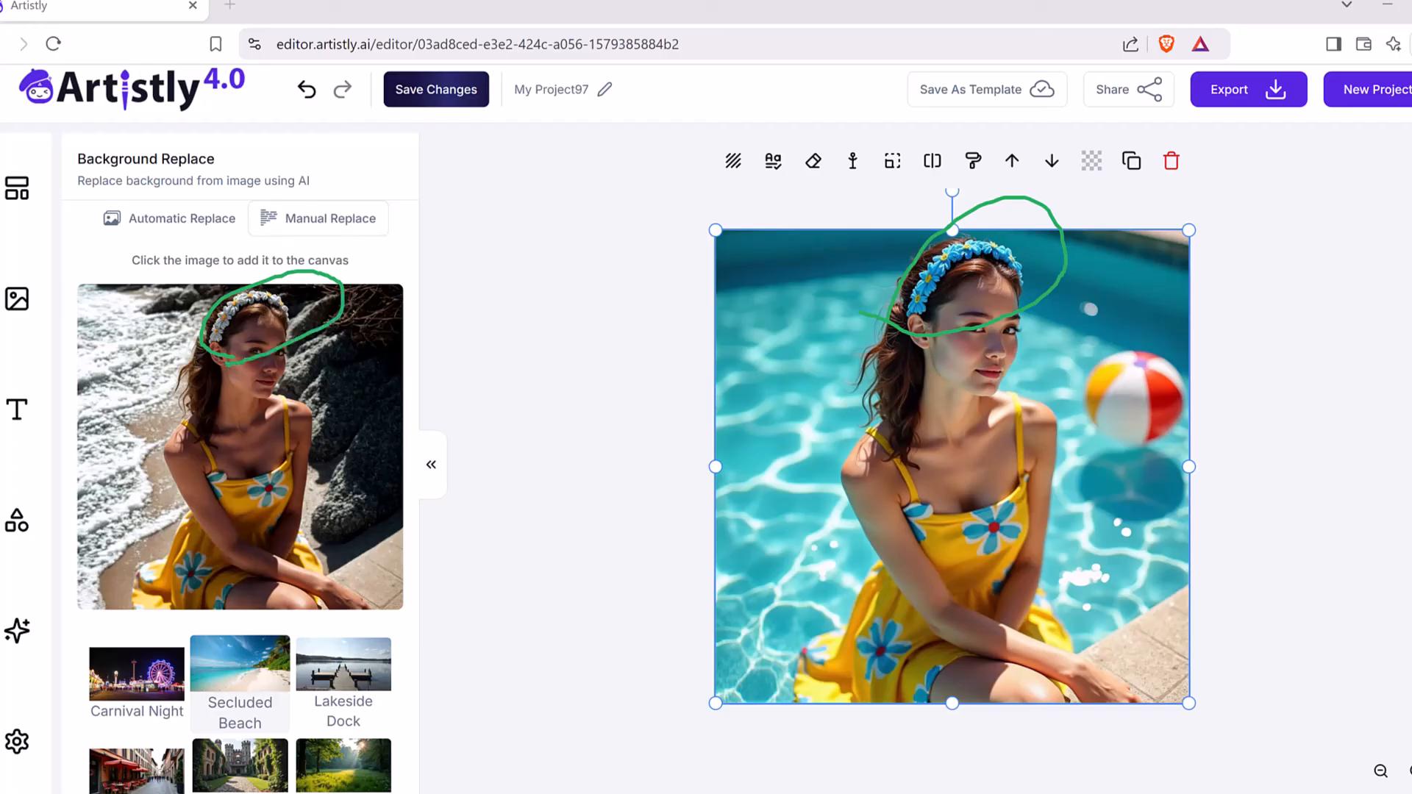
pyautogui.press('Escape')
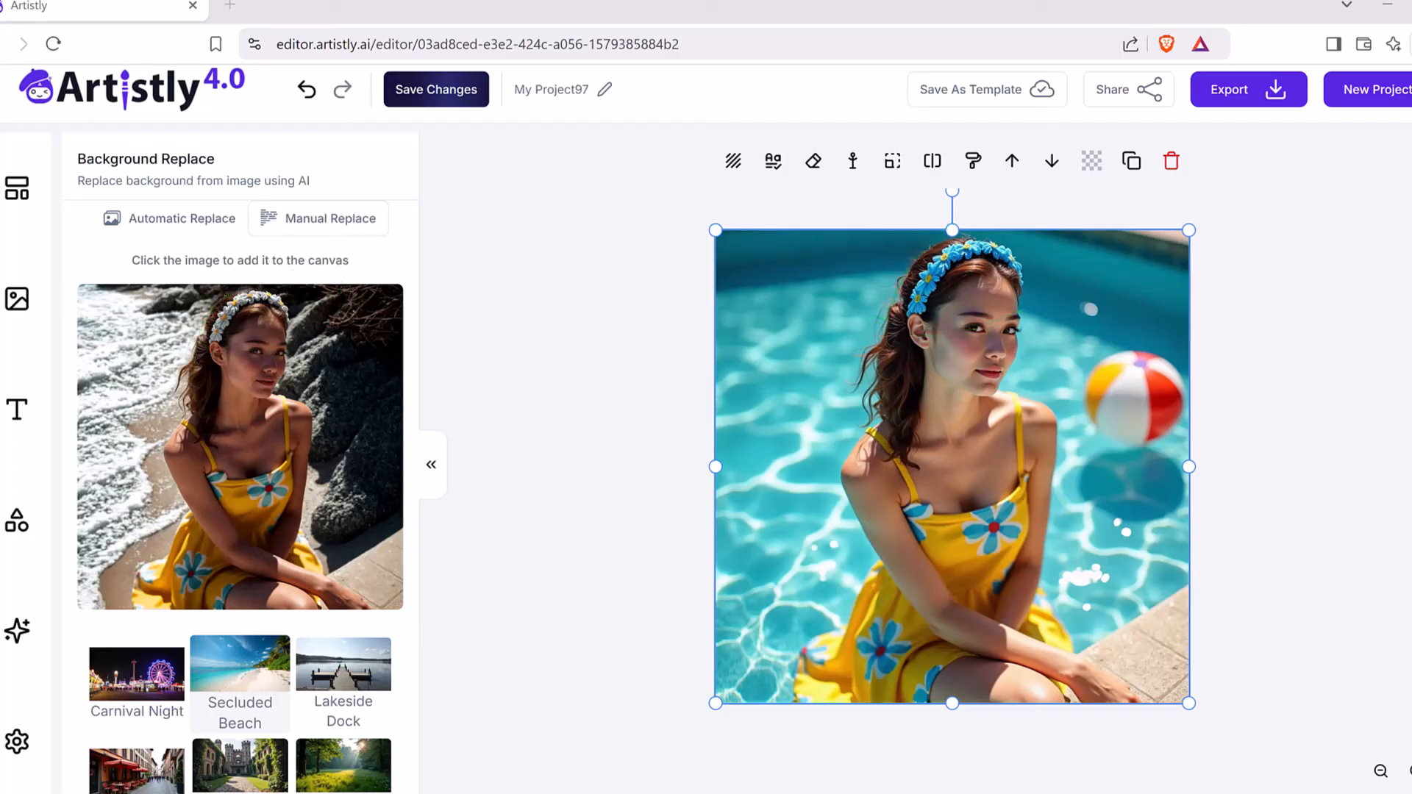
pyautogui.moveTo(750, 377)
pyautogui.mouseDown()
pyautogui.moveTo(827, 360)
pyautogui.moveTo(812, 386)
pyautogui.mouseUp()
pyautogui.moveTo(197, 311)
pyautogui.mouseDown()
pyautogui.moveTo(136, 358)
pyautogui.moveTo(158, 352)
pyautogui.mouseUp()
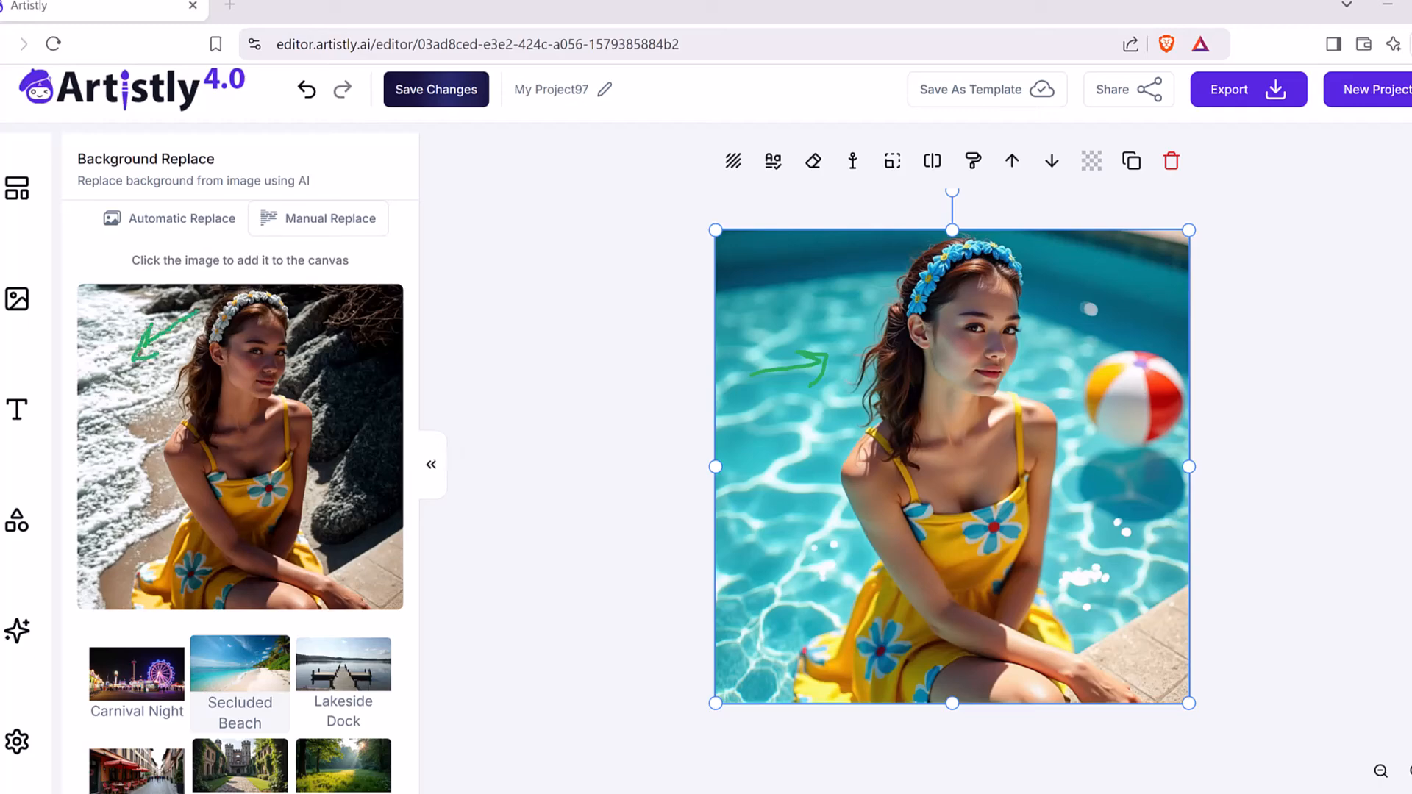
pyautogui.press('Escape')
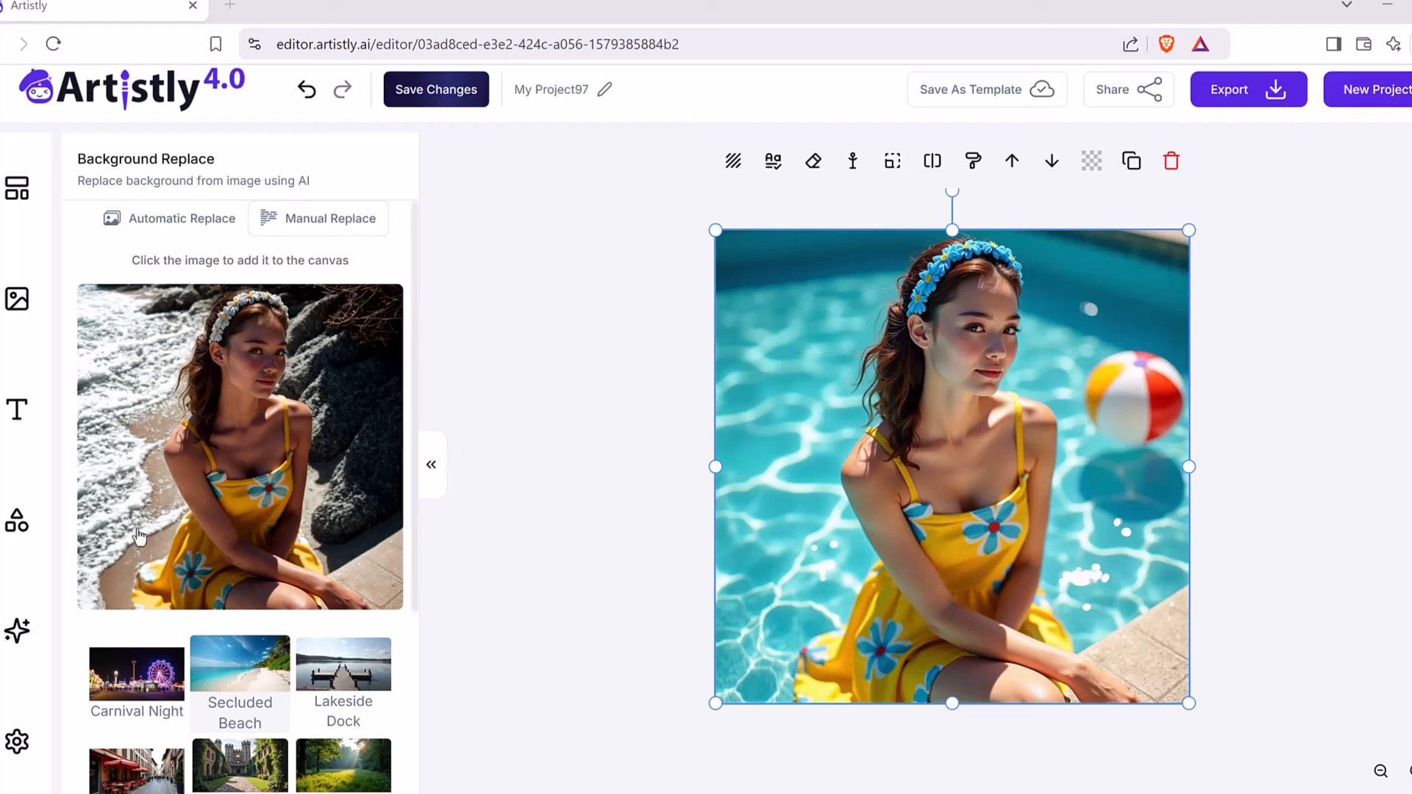
# Examine the manual replacement prompt for the Secluded Beach scene and return to the automatic presets
pyautogui.scroll(-3, 328, 522)
pyautogui.scroll(3, 328, 550)
pyautogui.click(333, 219)
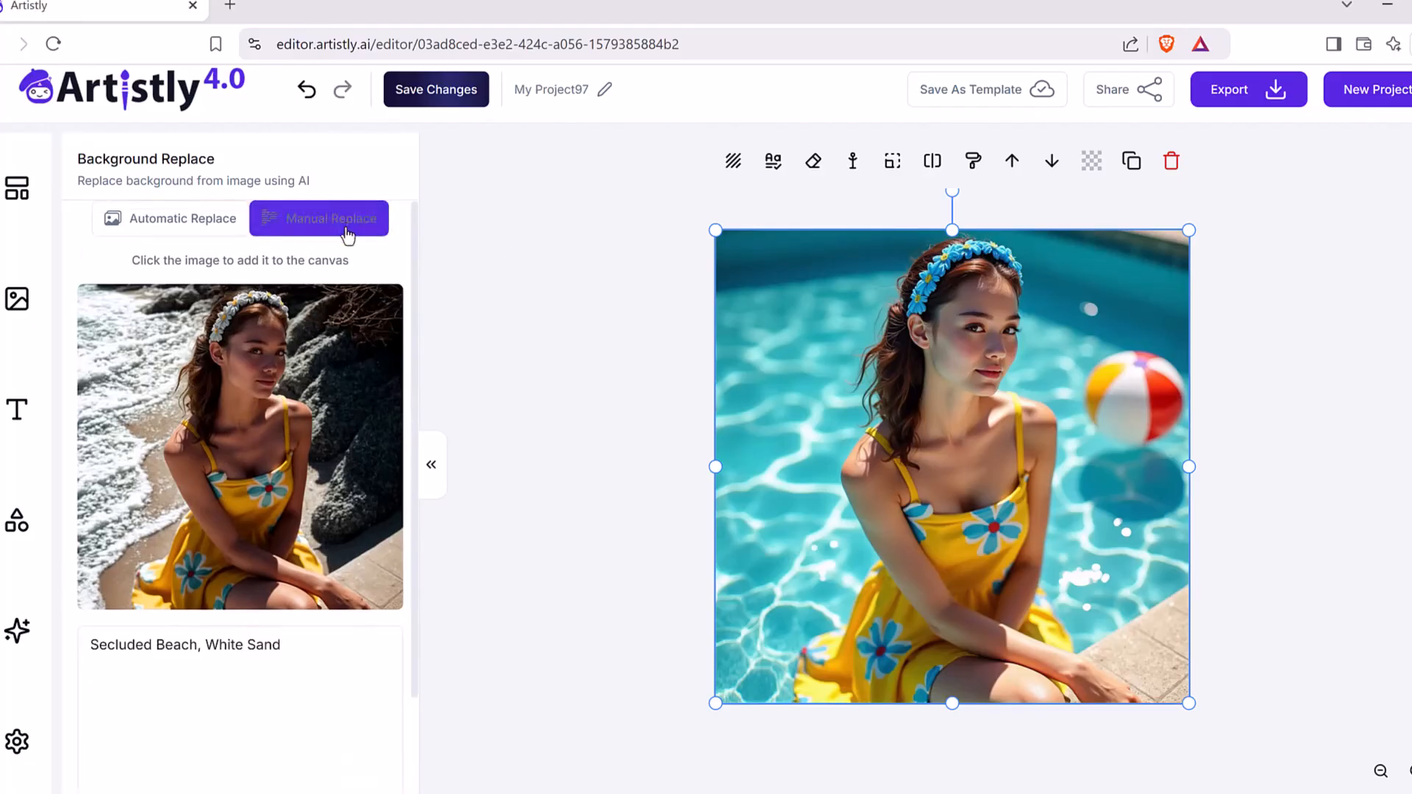
pyautogui.scroll(-2, 284, 609)
pyautogui.moveTo(283, 547); pyautogui.dragTo(186, 542)
pyautogui.doubleClick(223, 529)
pyautogui.tripleClick(255, 536)
pyautogui.click(296, 538)
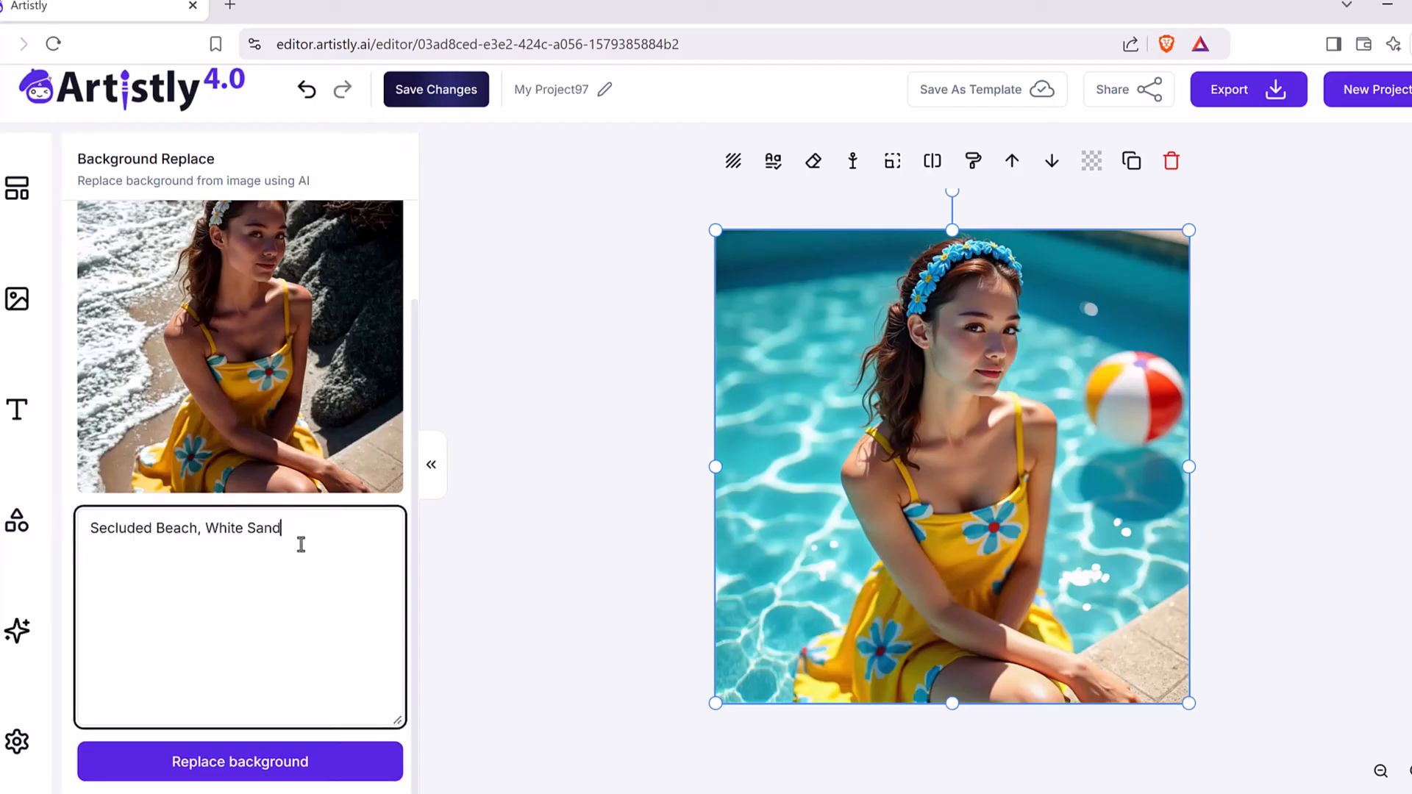
pyautogui.scroll(2, 301, 544)
pyautogui.scroll(1, 294, 698)
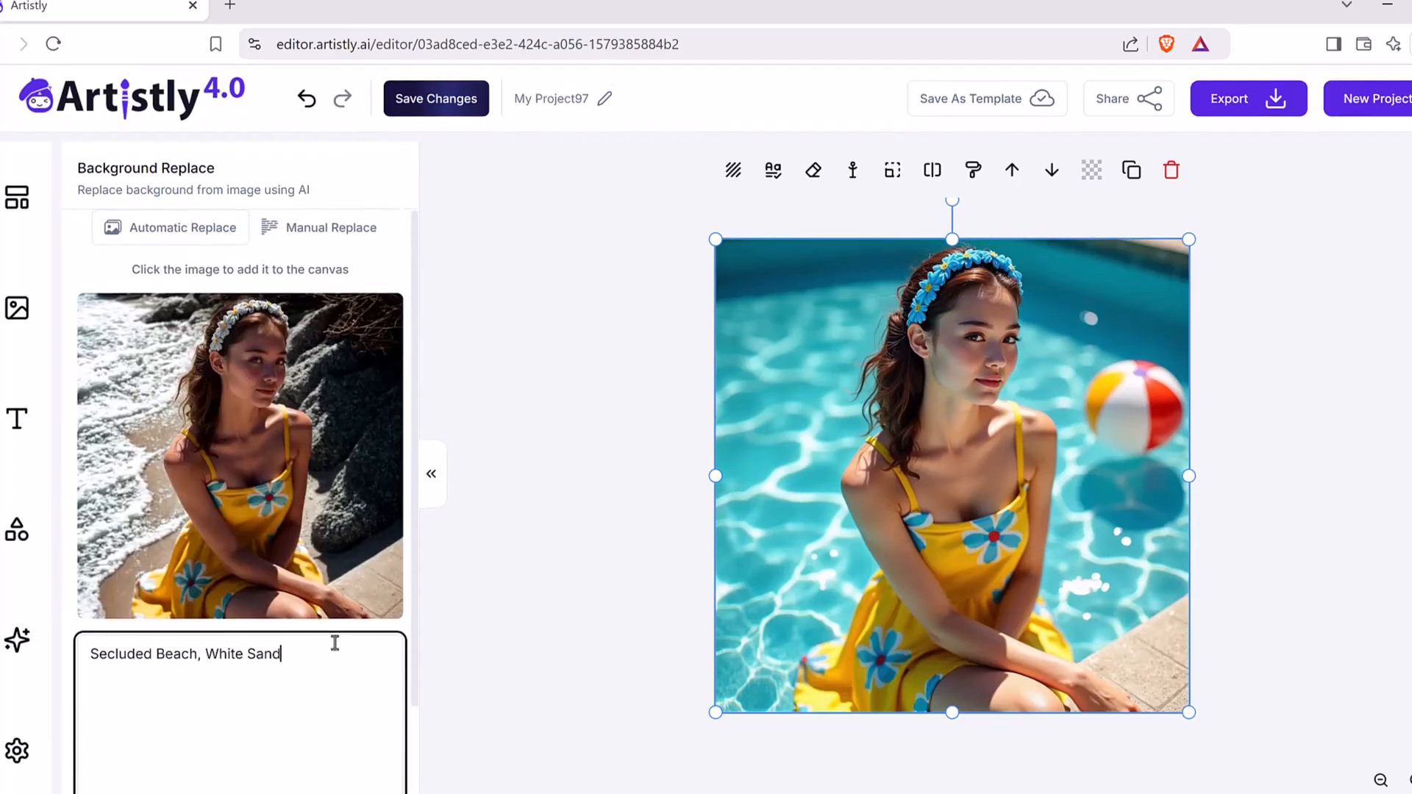
pyautogui.click(194, 235)
pyautogui.scroll(-4, 301, 710)
pyautogui.scroll(4, 352, 418)
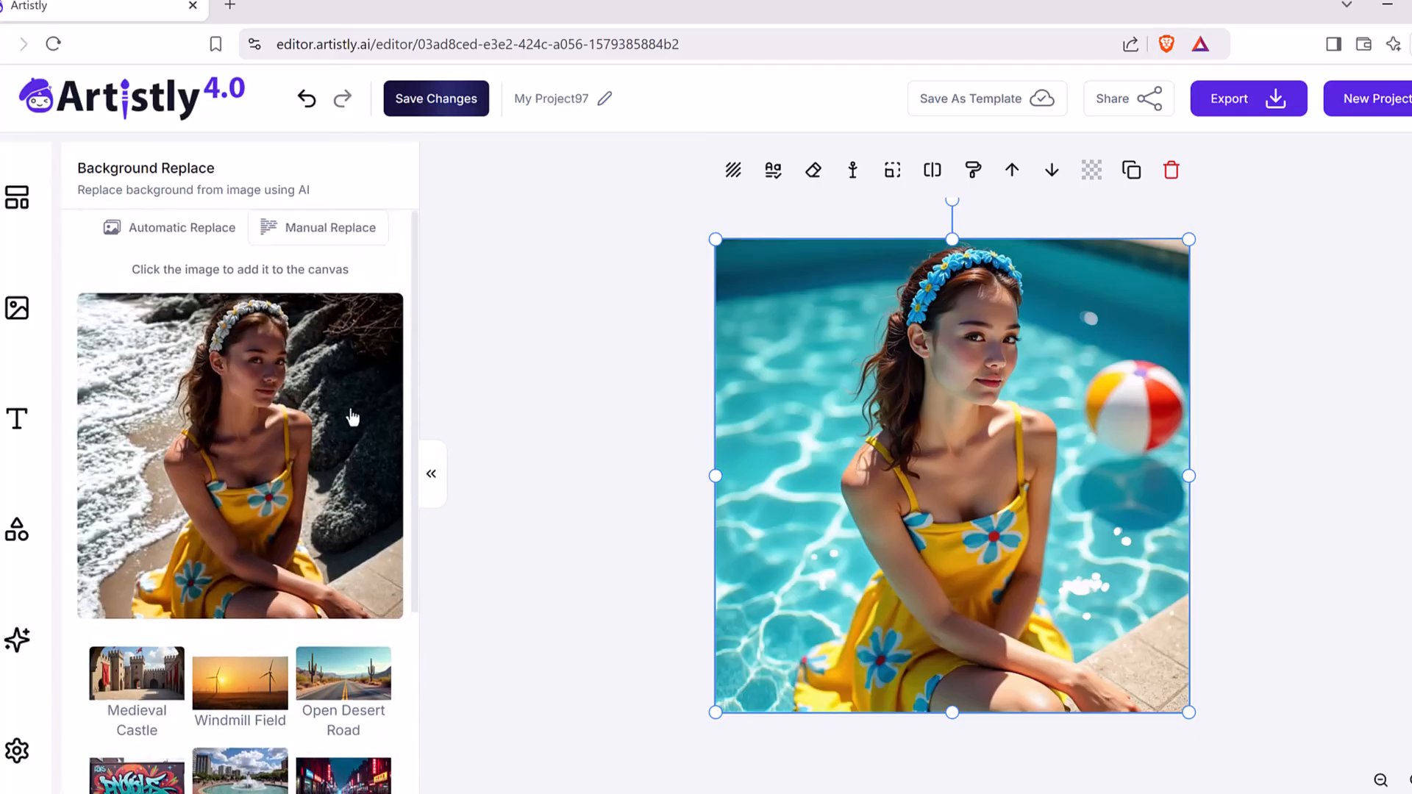
# Place the secluded beach version of the yellow-dress woman on the canvas, shift it slightly upward and deselect it
pyautogui.click(314, 432)
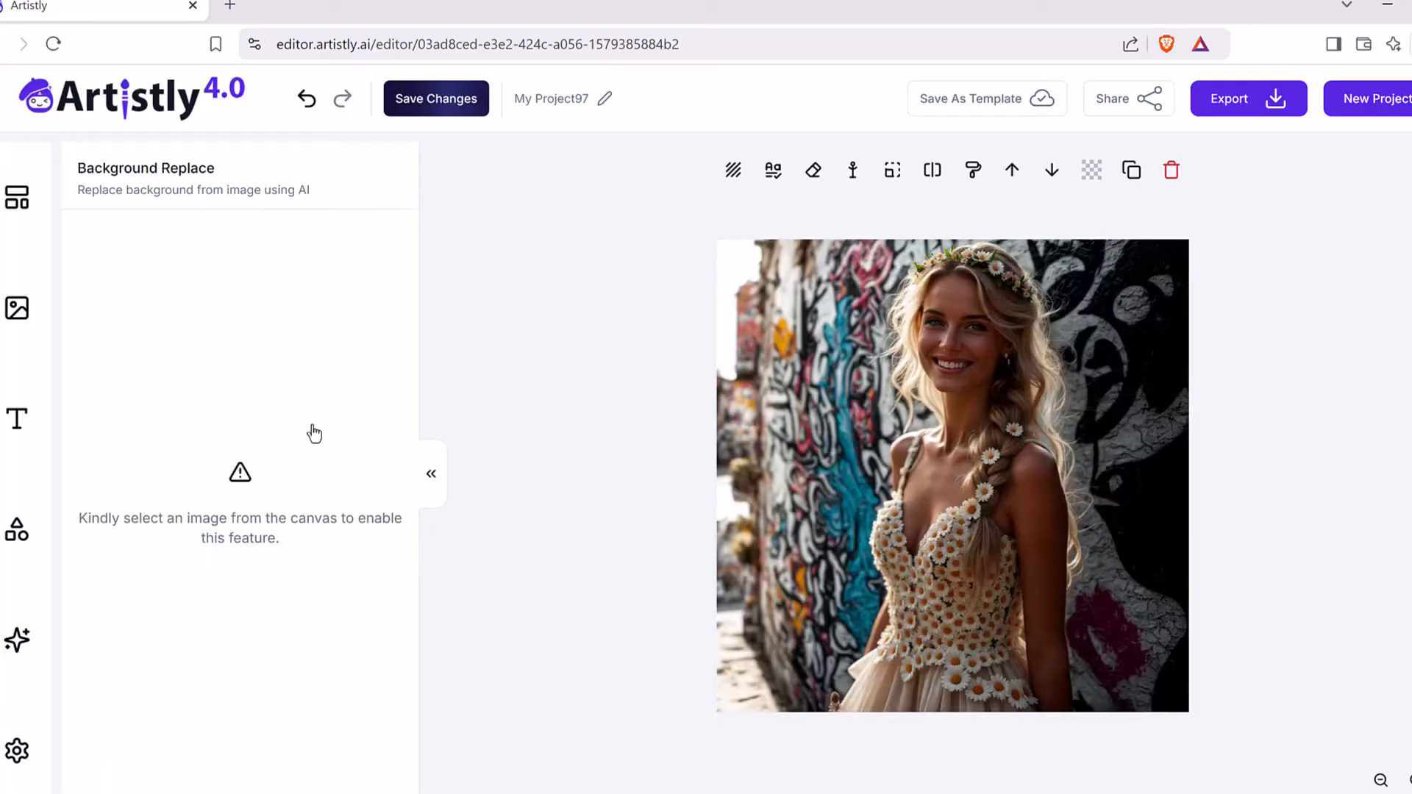
pyautogui.moveTo(932, 480)
pyautogui.mouseDown()
pyautogui.moveTo(1024, 457)
pyautogui.moveTo(472, 469)
pyautogui.moveTo(745, 446)
pyautogui.moveTo(933, 473)
pyautogui.mouseUp()
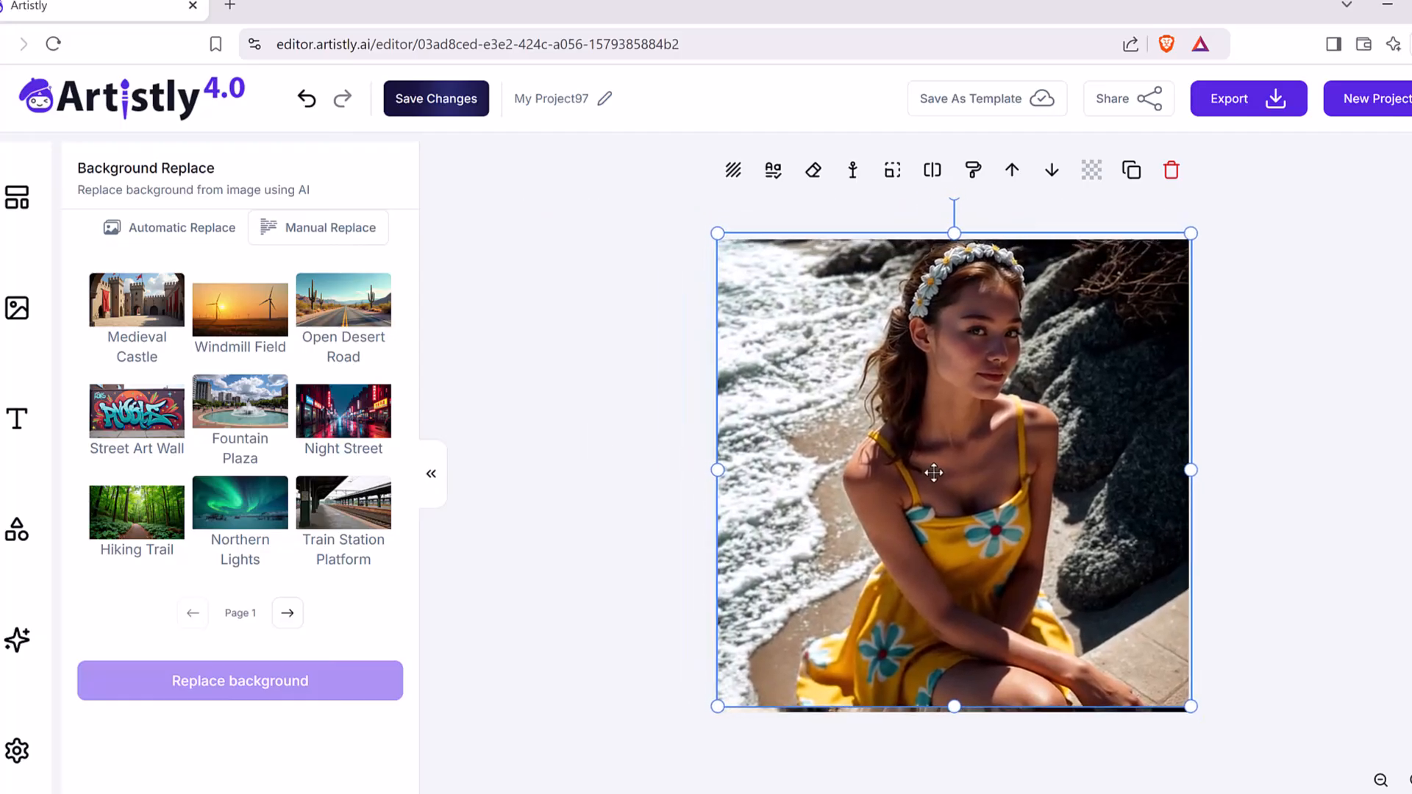
pyautogui.click(1251, 536)
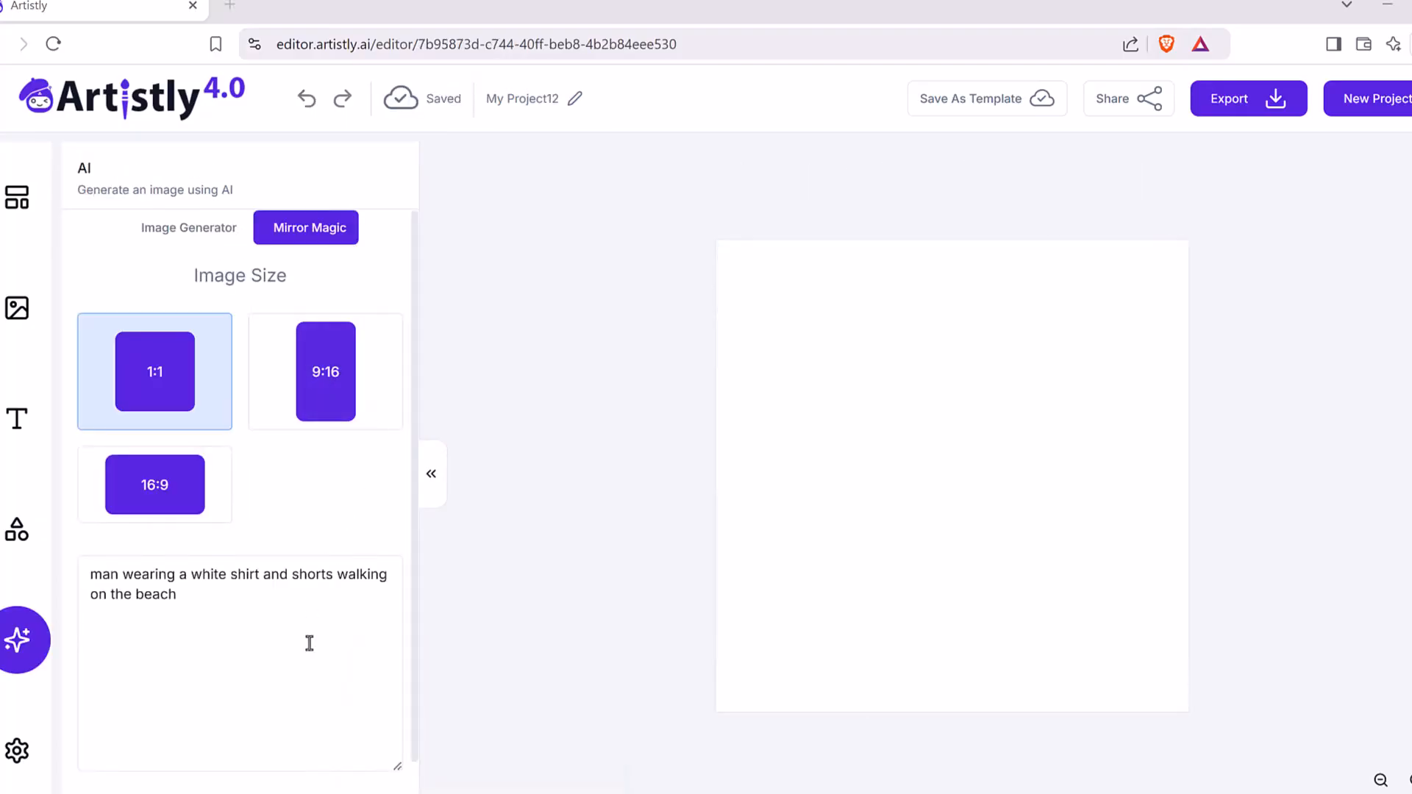
# Generate a 1:1 image from the prompt 'man wearing a white shirt and shorts walking on the beach' and place it on the canvas
pyautogui.click(243, 597)
pyautogui.scroll(-1, 246, 599)
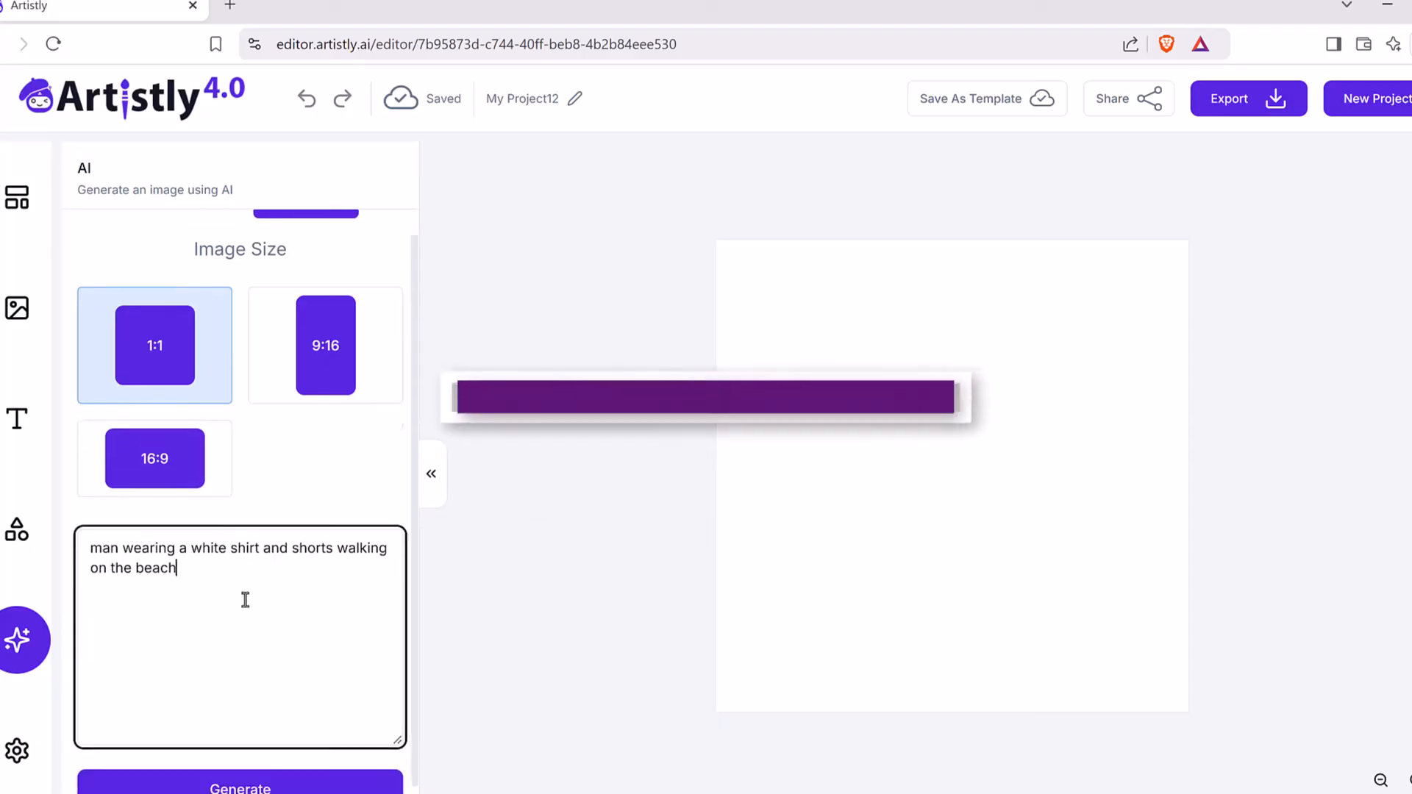
pyautogui.moveTo(224, 555); pyautogui.dragTo(324, 586)
pyautogui.click(178, 545)
pyautogui.click(324, 586)
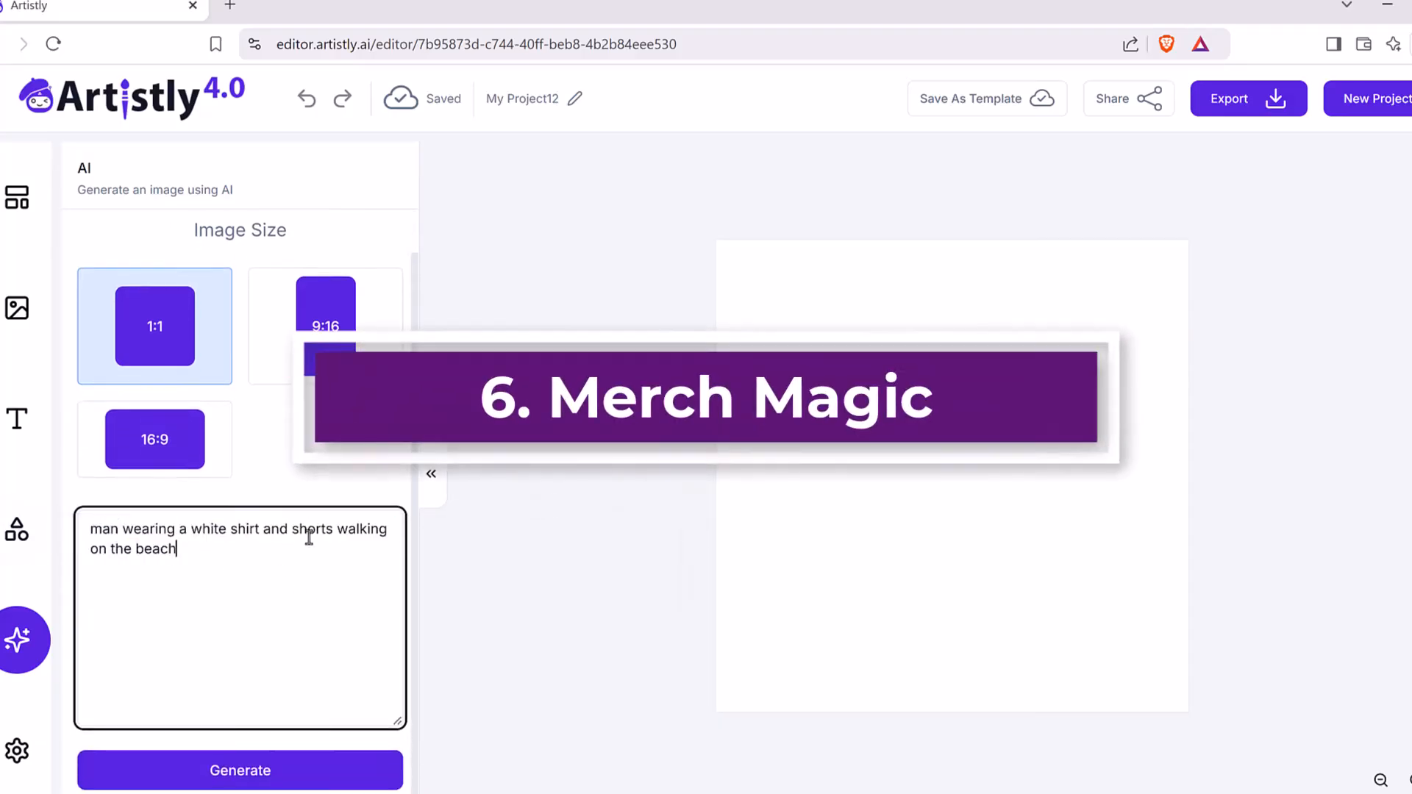
pyautogui.click(276, 785)
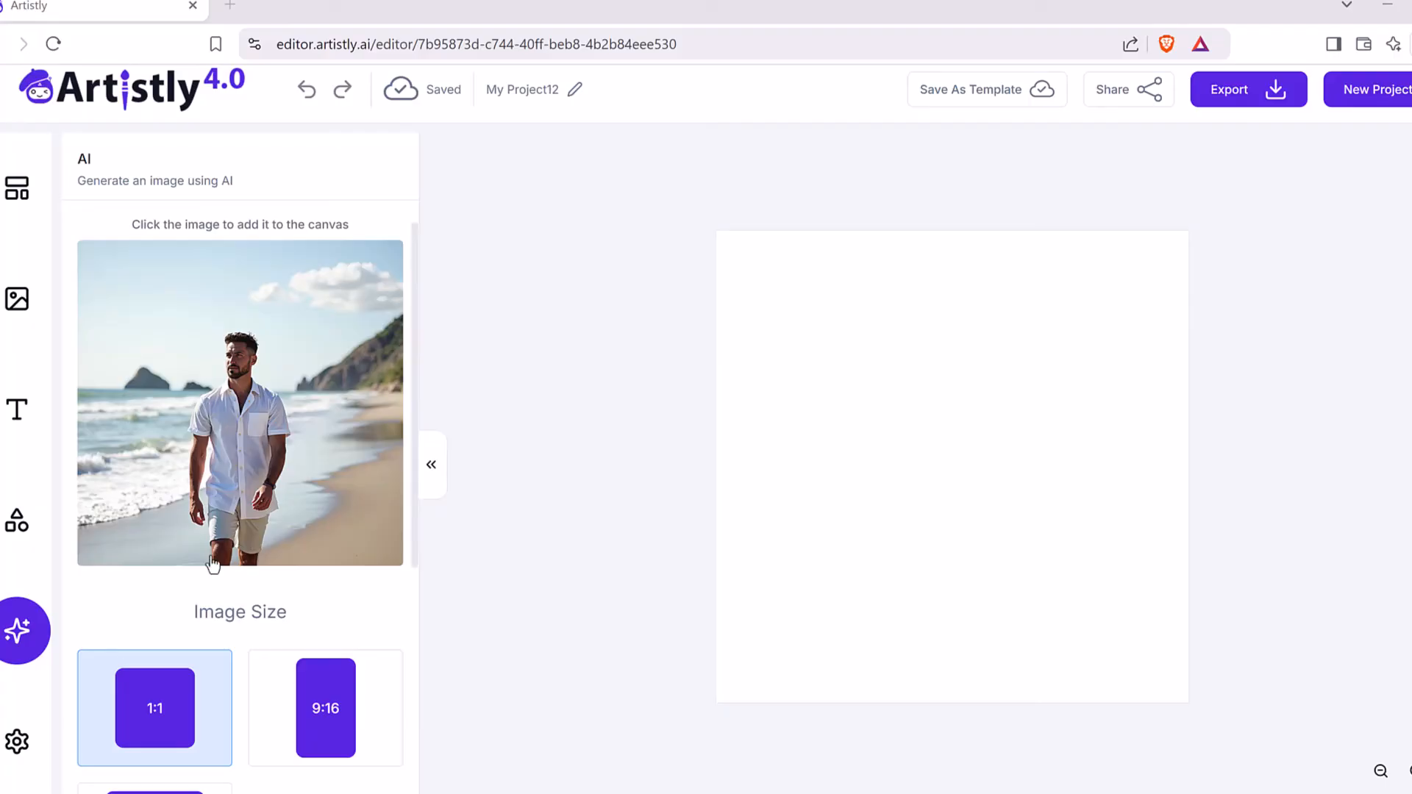
pyautogui.click(265, 430)
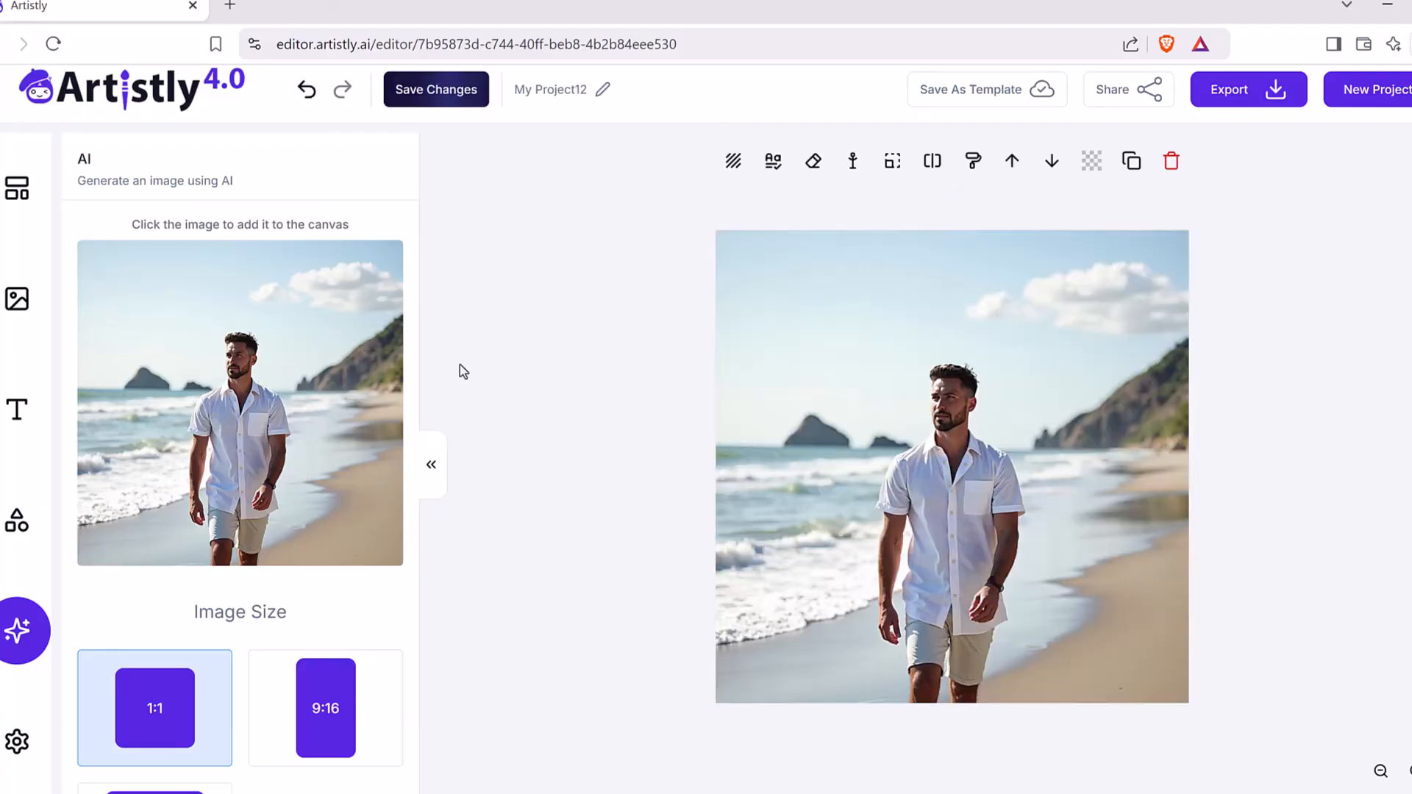
# Use Merch Magic to swap the man's white shirt for the Tiki Bar Time design with cloth type Upper
pyautogui.click(922, 527)
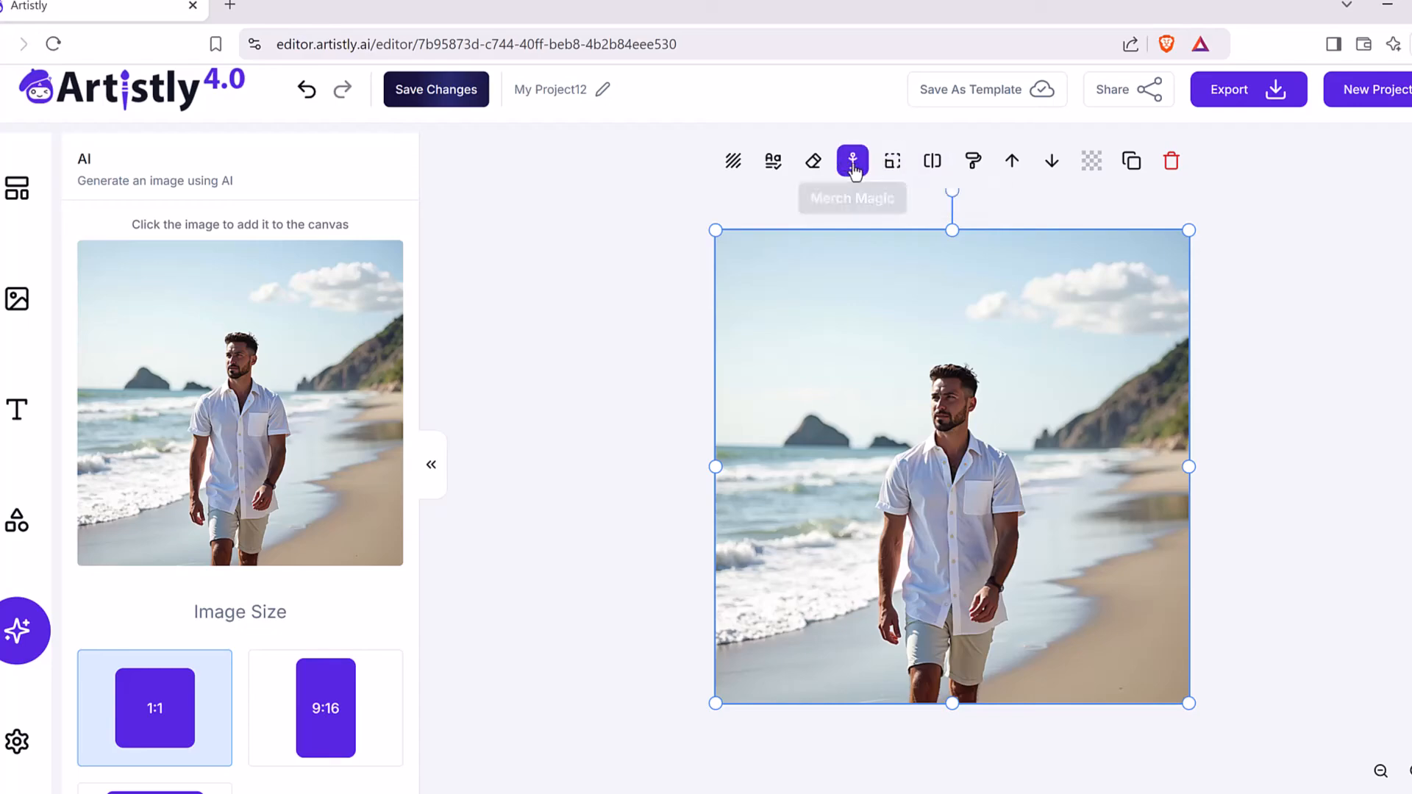
pyautogui.click(852, 162)
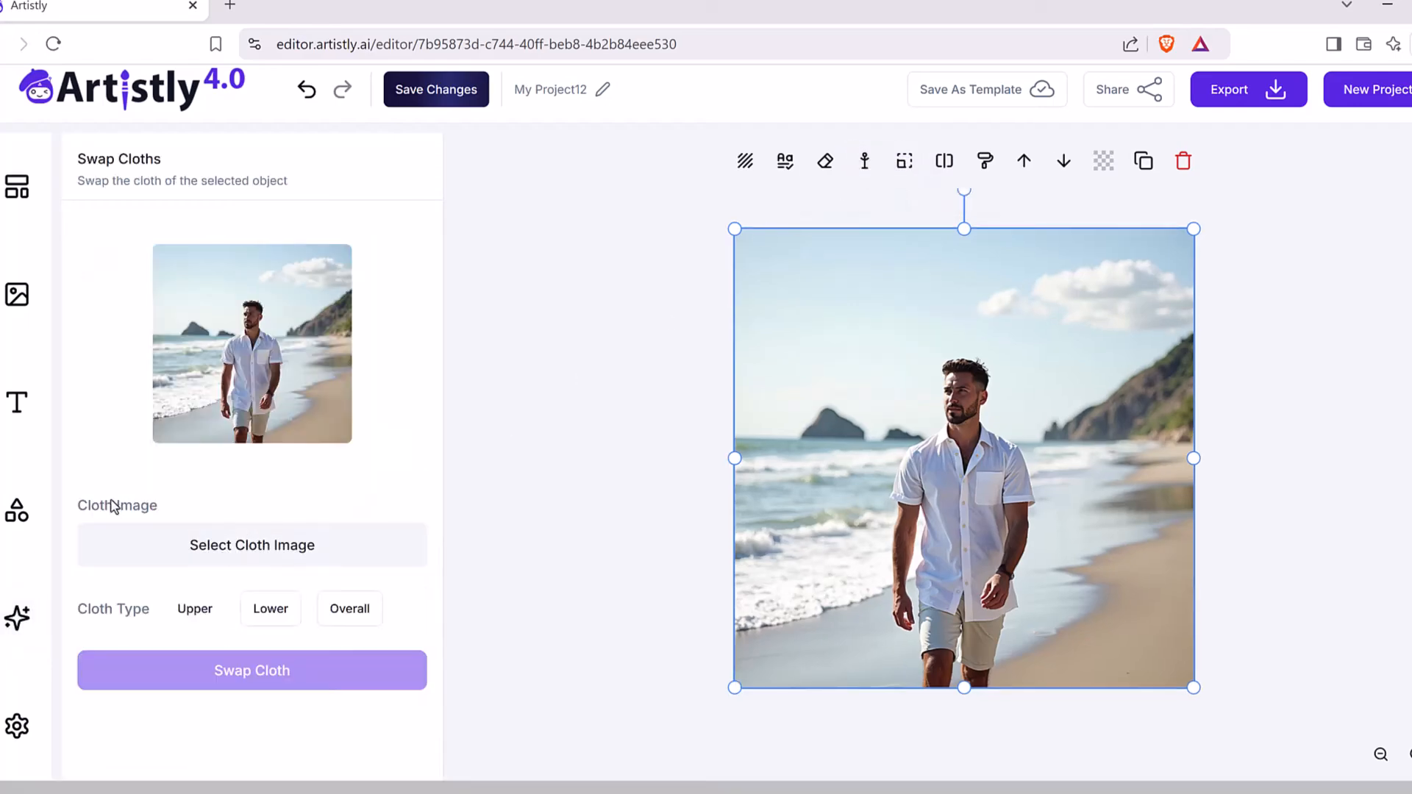
pyautogui.click(211, 616)
pyautogui.click(200, 617)
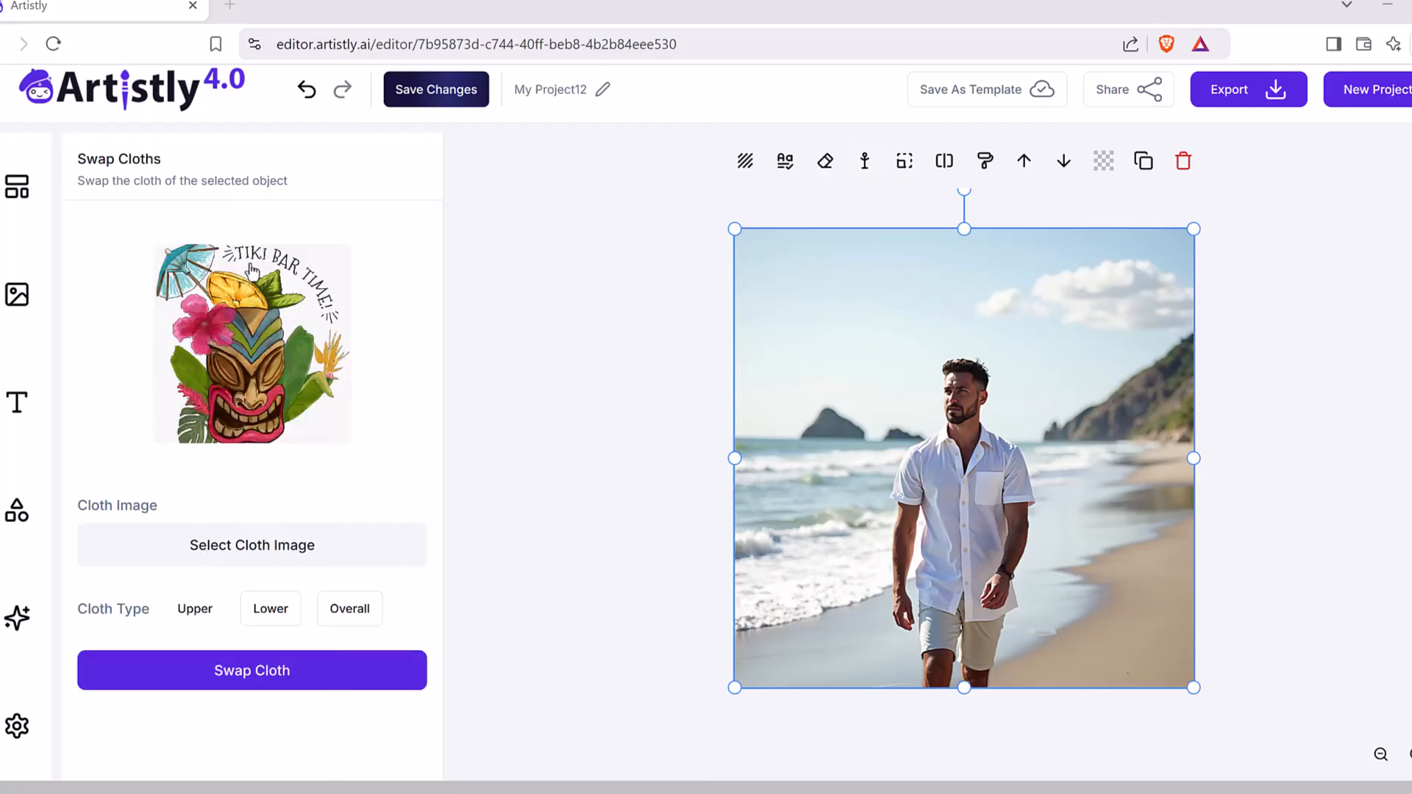
pyautogui.scroll(1, 252, 335)
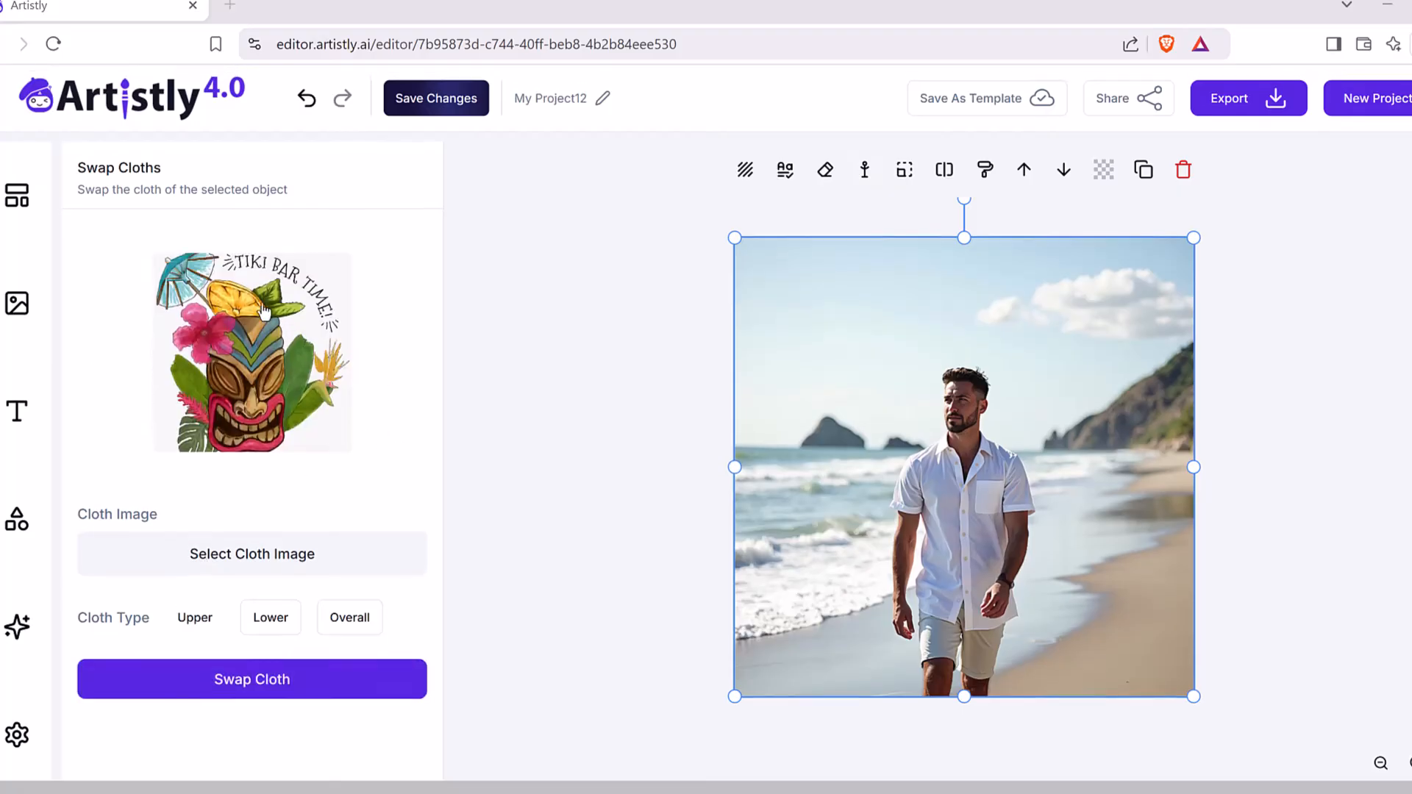
pyautogui.click(270, 685)
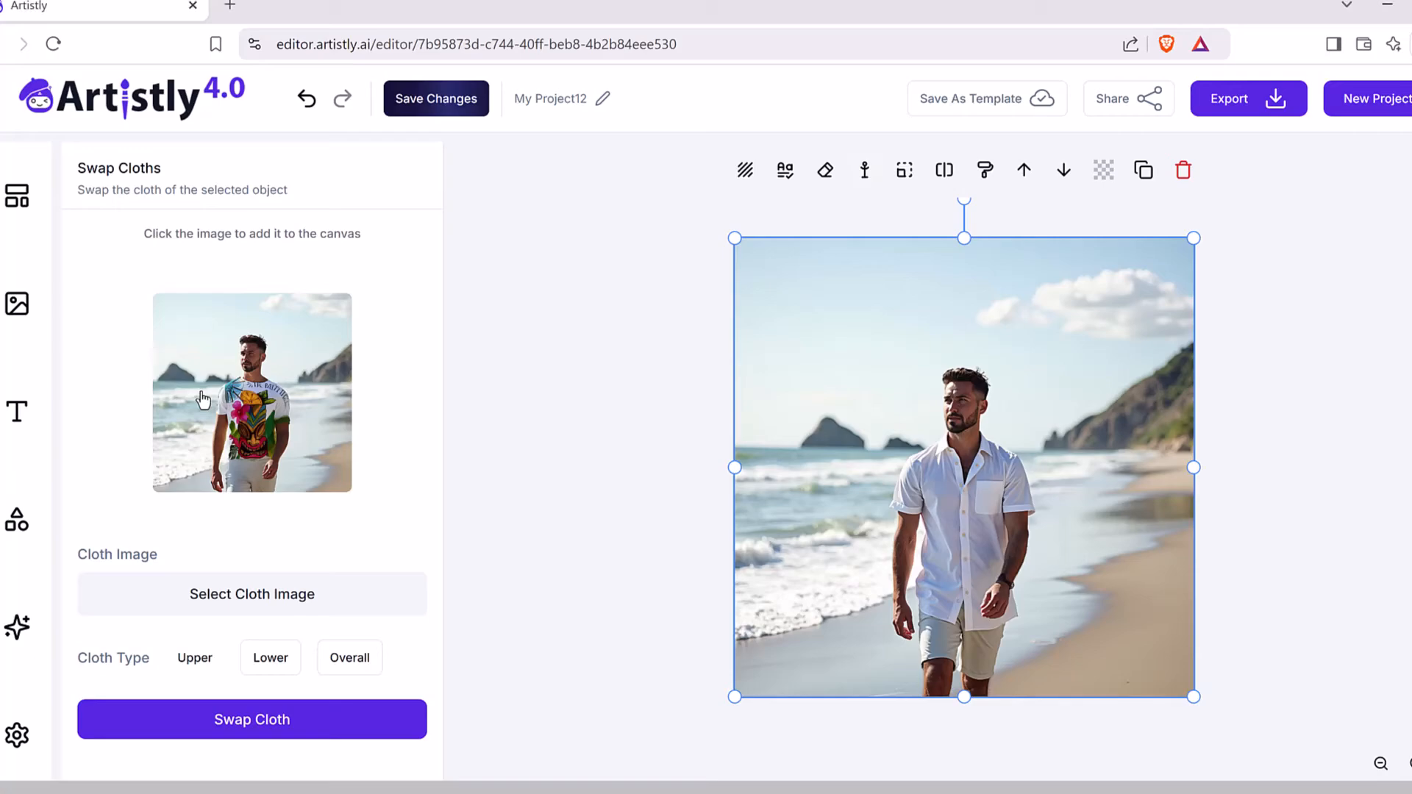
# Place the tiki-shirt version of the man on the canvas and deselect it to view the result
pyautogui.click(203, 400)
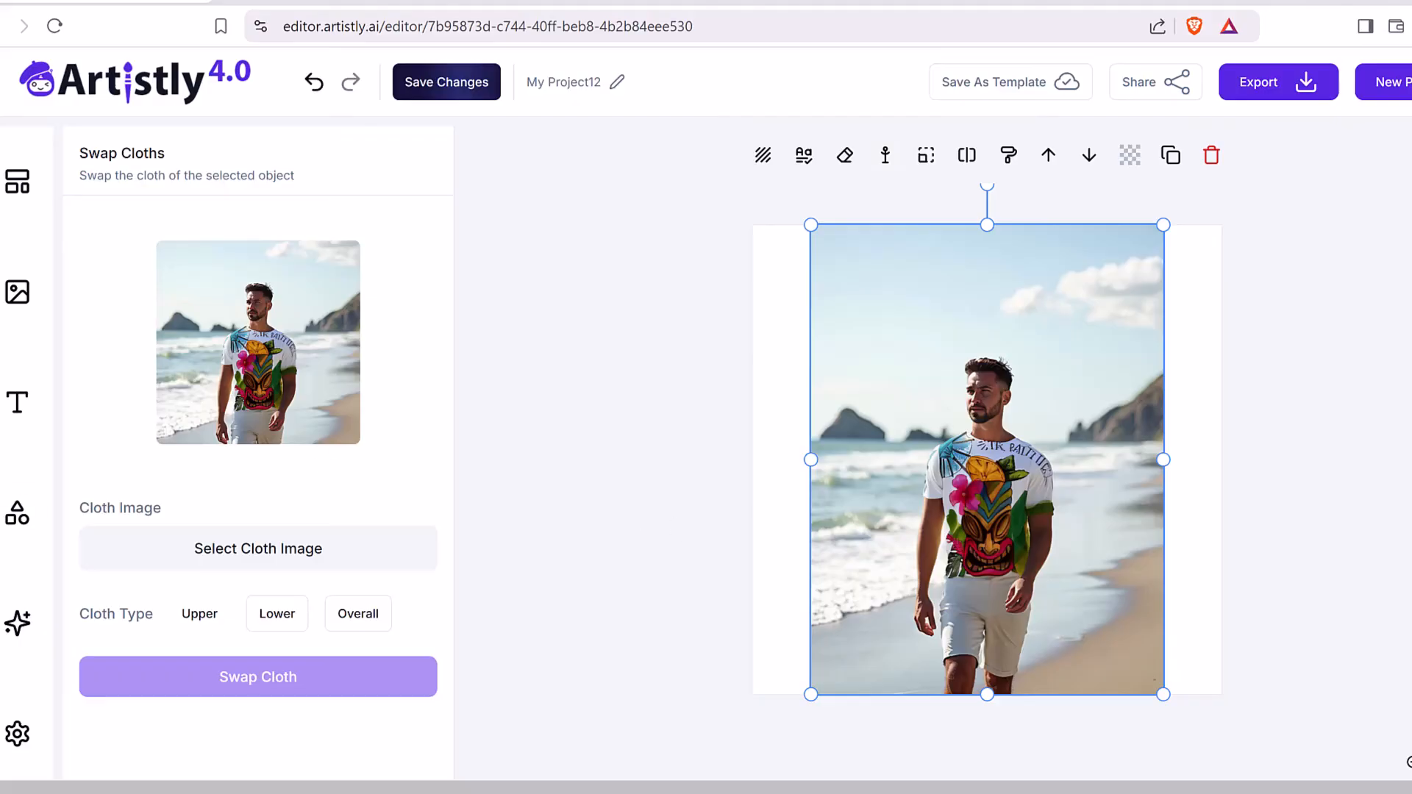
pyautogui.click(536, 383)
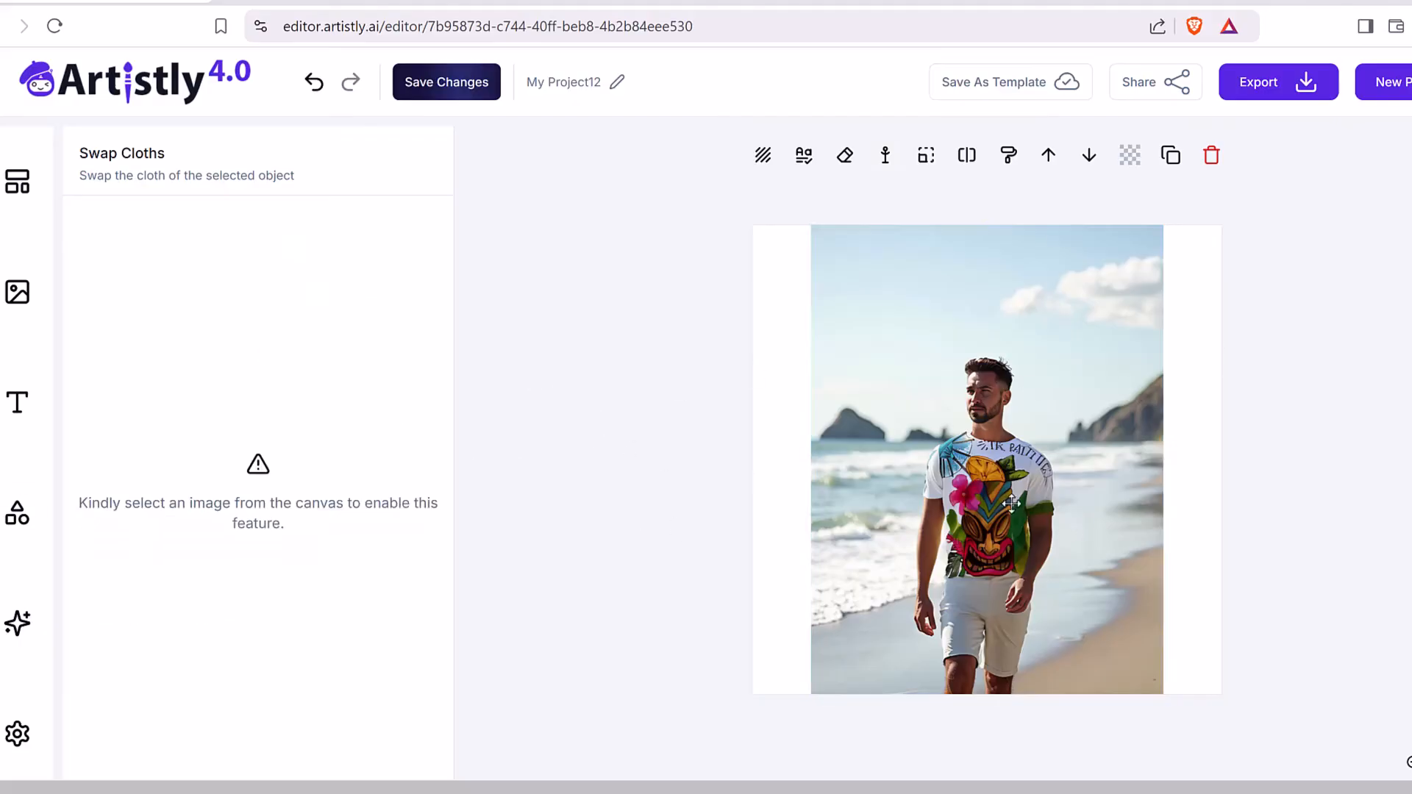
pyautogui.click(1031, 402)
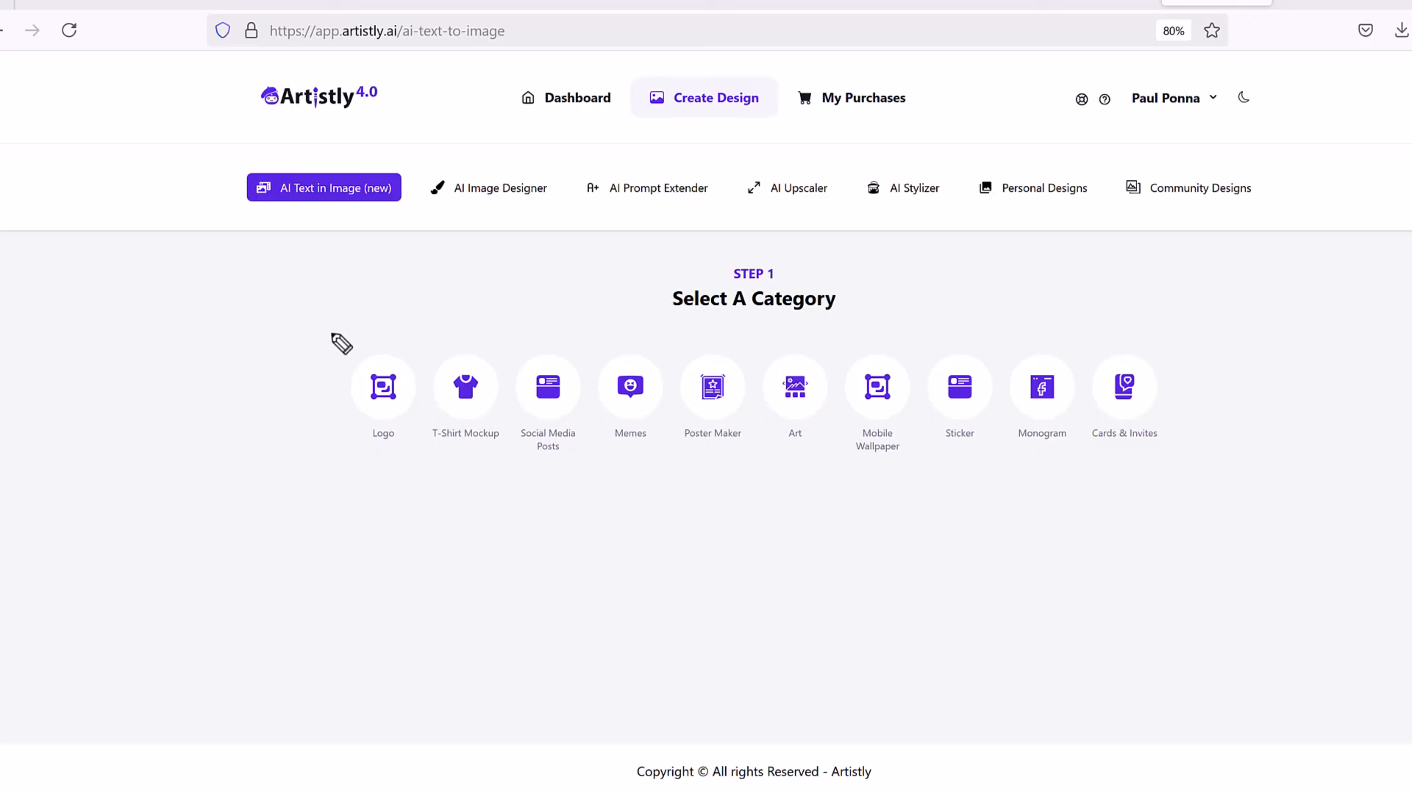
pyautogui.moveTo(429, 356); pyautogui.dragTo(451, 349)
pyautogui.moveTo(220, 211)
pyautogui.mouseDown()
pyautogui.moveTo(406, 146)
pyautogui.moveTo(218, 223)
pyautogui.mouseUp()
pyautogui.moveTo(501, 472)
pyautogui.mouseDown()
pyautogui.moveTo(435, 340)
pyautogui.moveTo(518, 507)
pyautogui.moveTo(427, 476)
pyautogui.mouseUp()
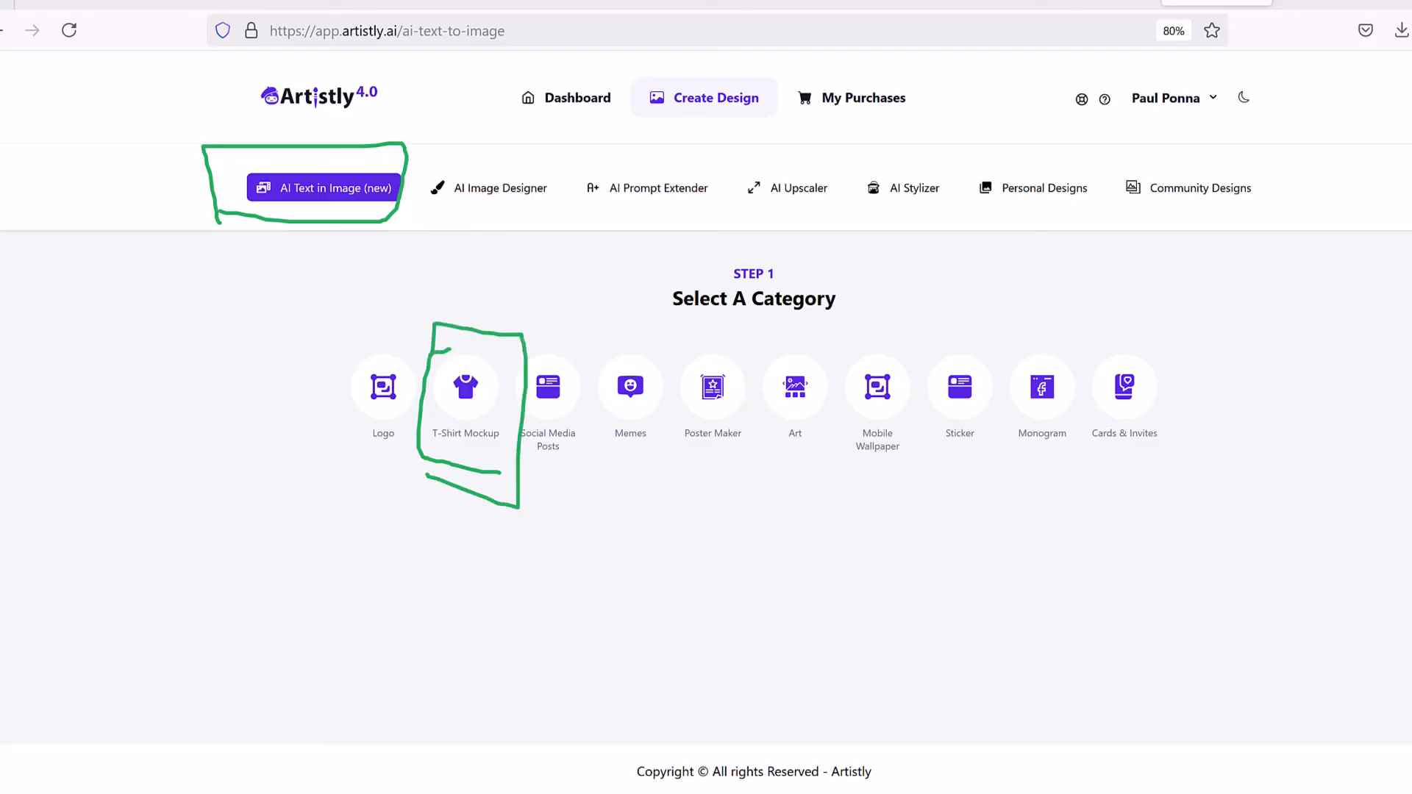
# In AI Text in Image, choose the T-Shirt Mockup category with the T-Shirt with Text design and bring up its prompt
pyautogui.click(480, 401)
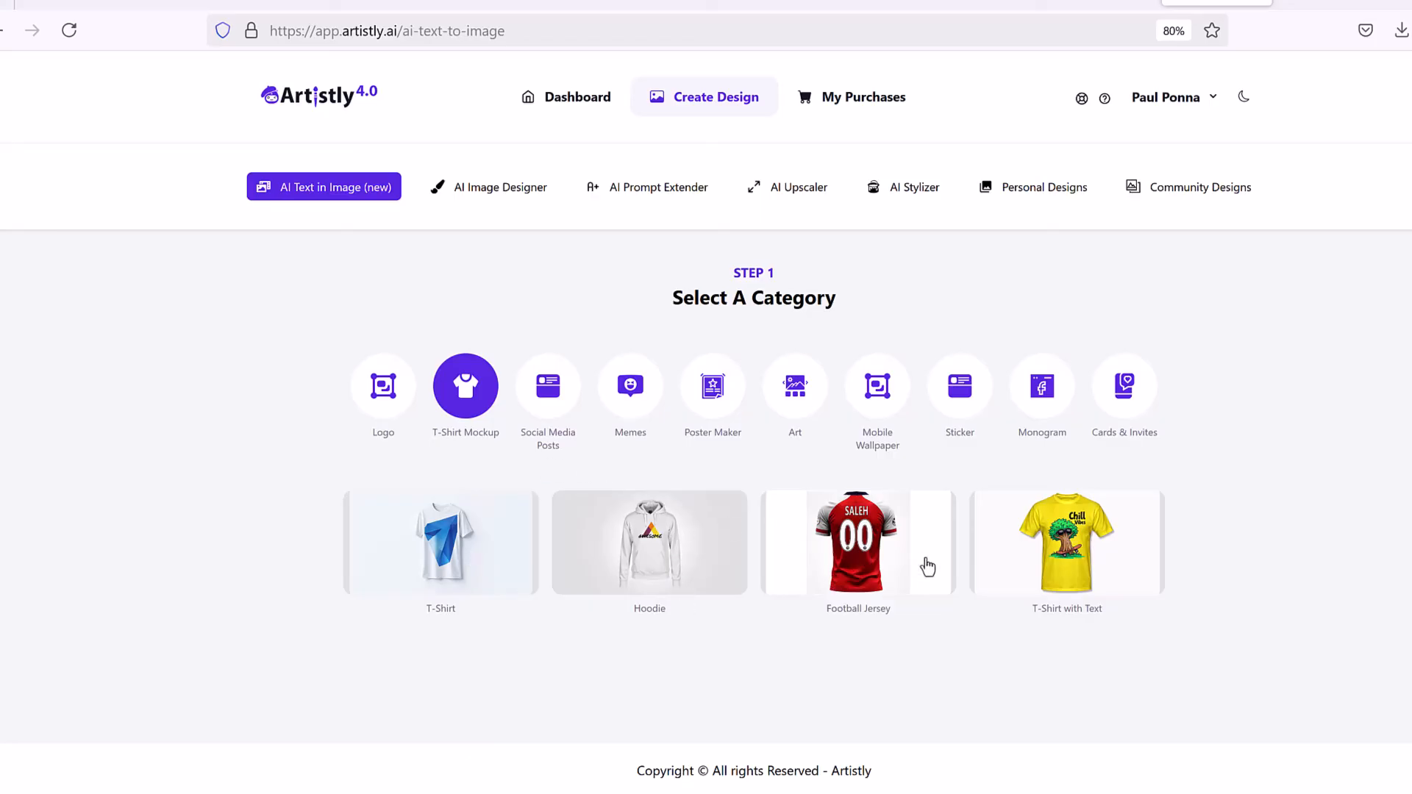
pyautogui.click(1080, 564)
pyautogui.scroll(-2, 473, 306)
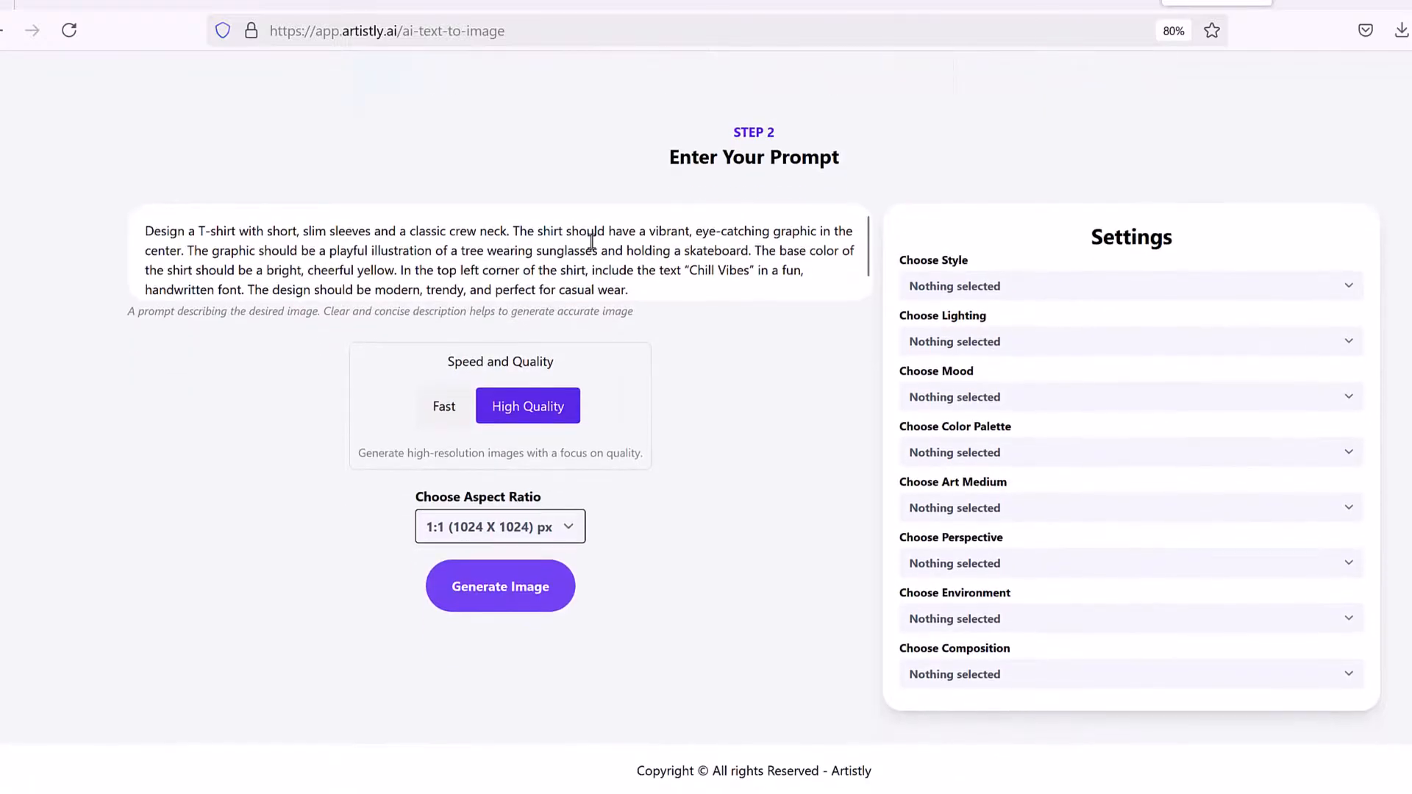
pyautogui.scroll(3, 1125, 230)
pyautogui.scroll(-3, 731, 294)
# Change the shirt text in the prompt to "Beach Vibes" and generate the image in High Quality at 1:1
pyautogui.moveTo(438, 250); pyautogui.dragTo(764, 271)
pyautogui.click(771, 271)
pyautogui.moveTo(750, 271); pyautogui.dragTo(689, 271)
pyautogui.click(691, 269)
pyautogui.doubleClick(713, 272)
pyautogui.write('Beach')
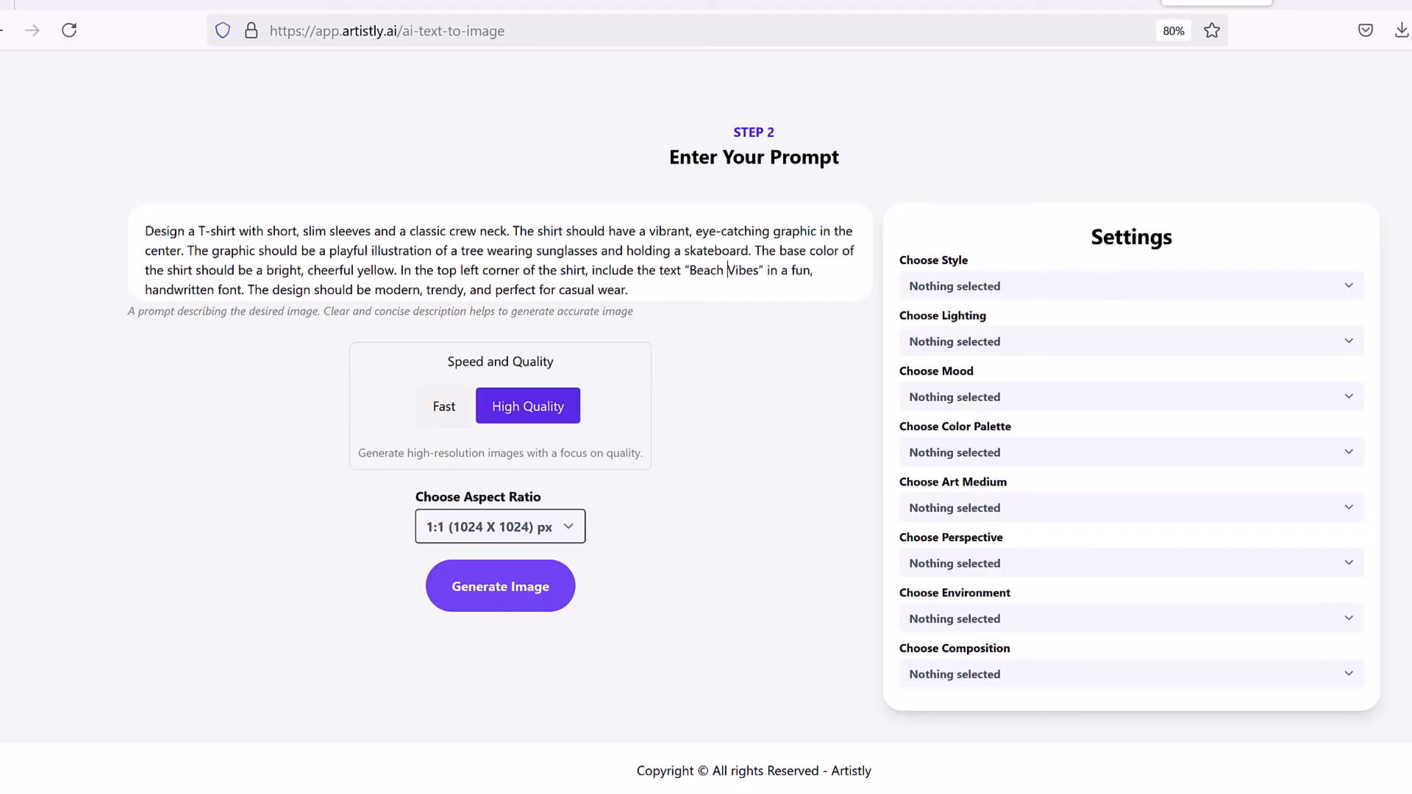
pyautogui.click(489, 604)
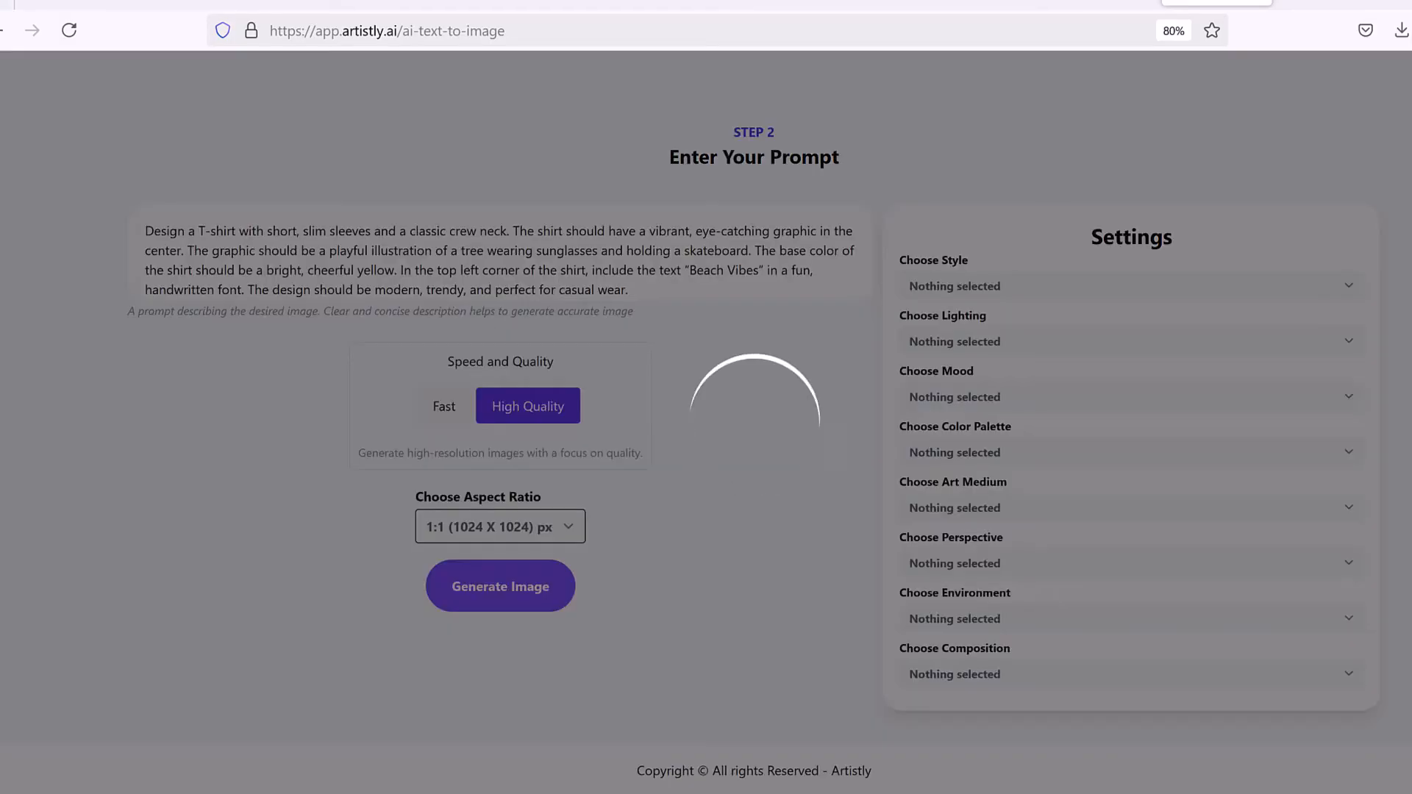
# Open the white "awesome" hoodie design in Personal Designs and save its image
pyautogui.click(560, 603)
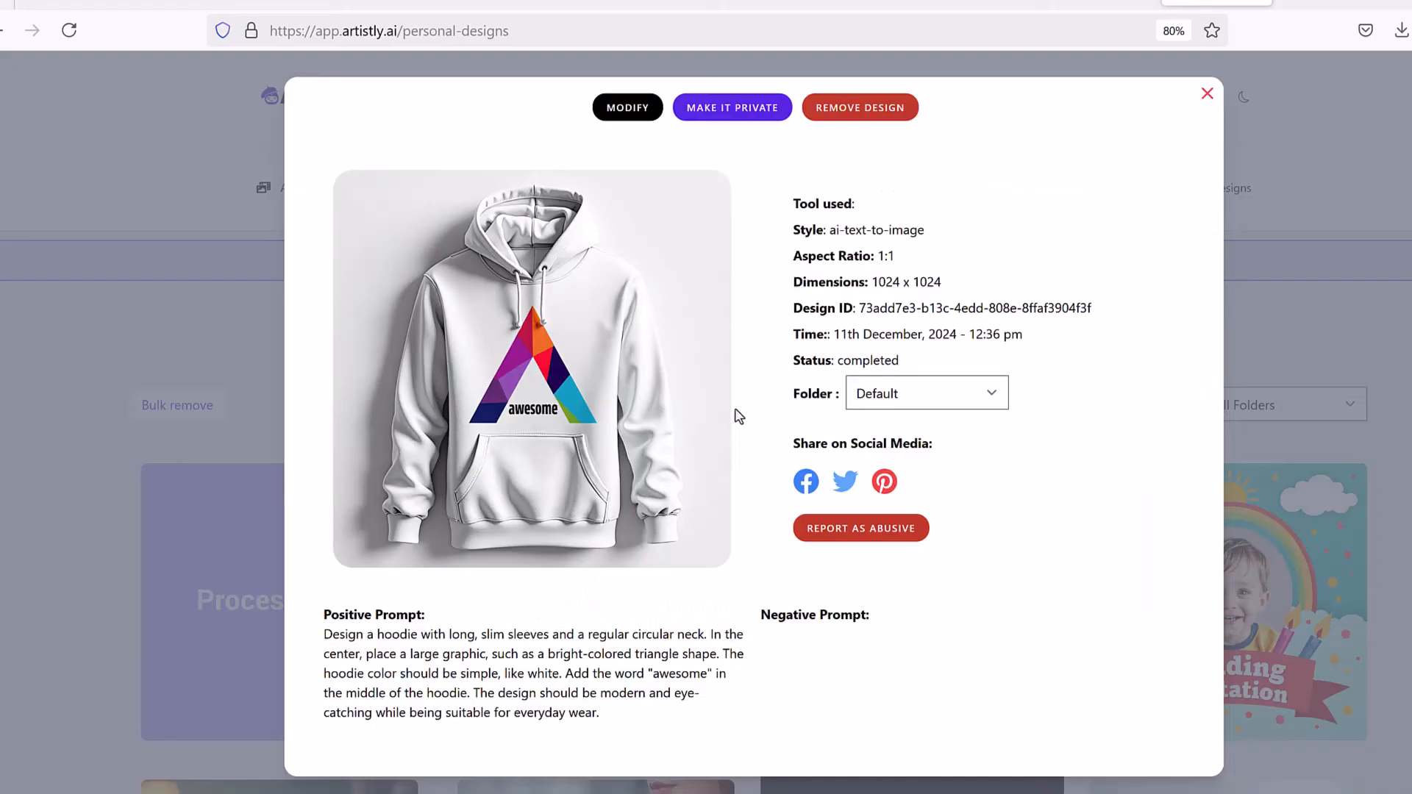
pyautogui.rightClick(581, 381)
pyautogui.click(741, 212)
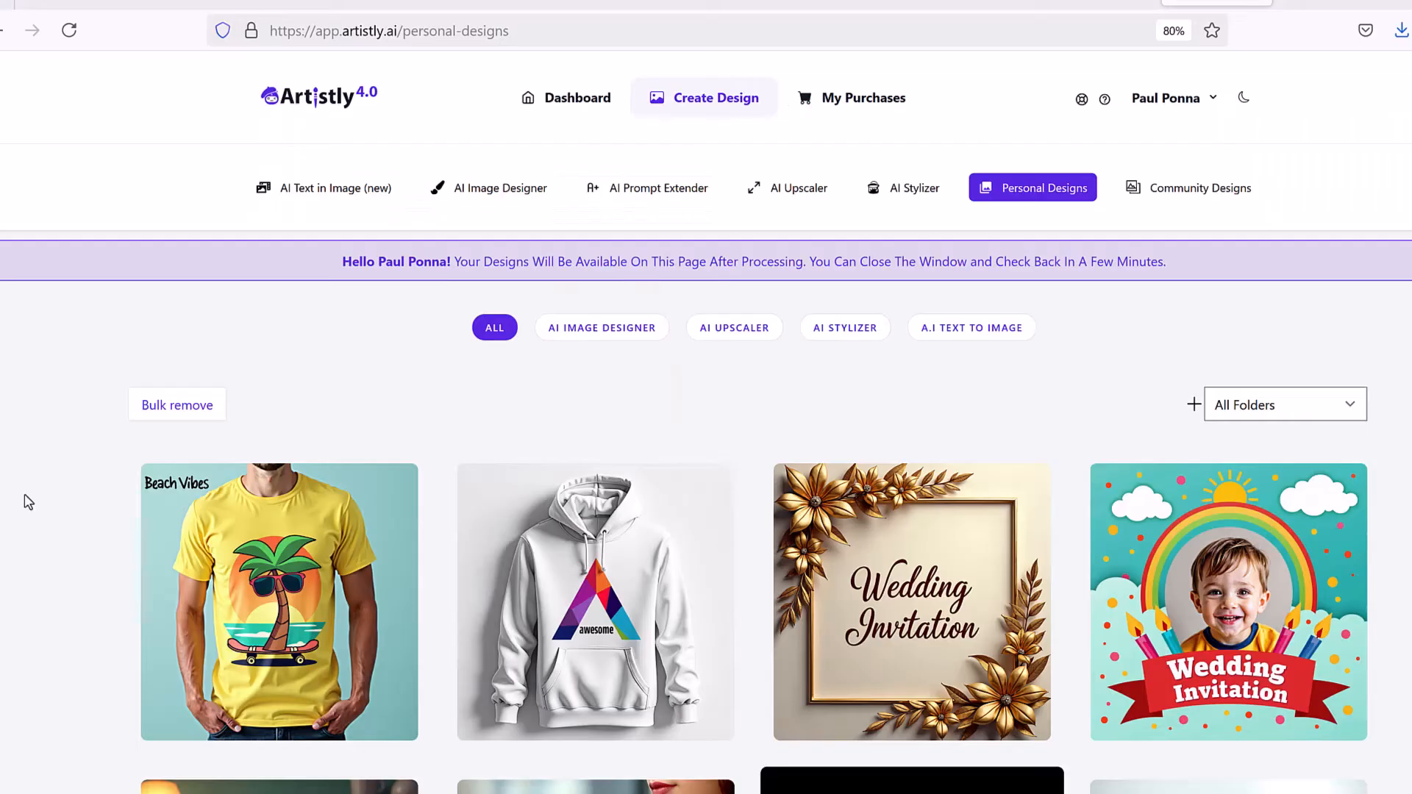
# Open the Beach Vibes T-shirt design's details and bring up its image options
pyautogui.moveTo(278, 639)
pyautogui.click(243, 603)
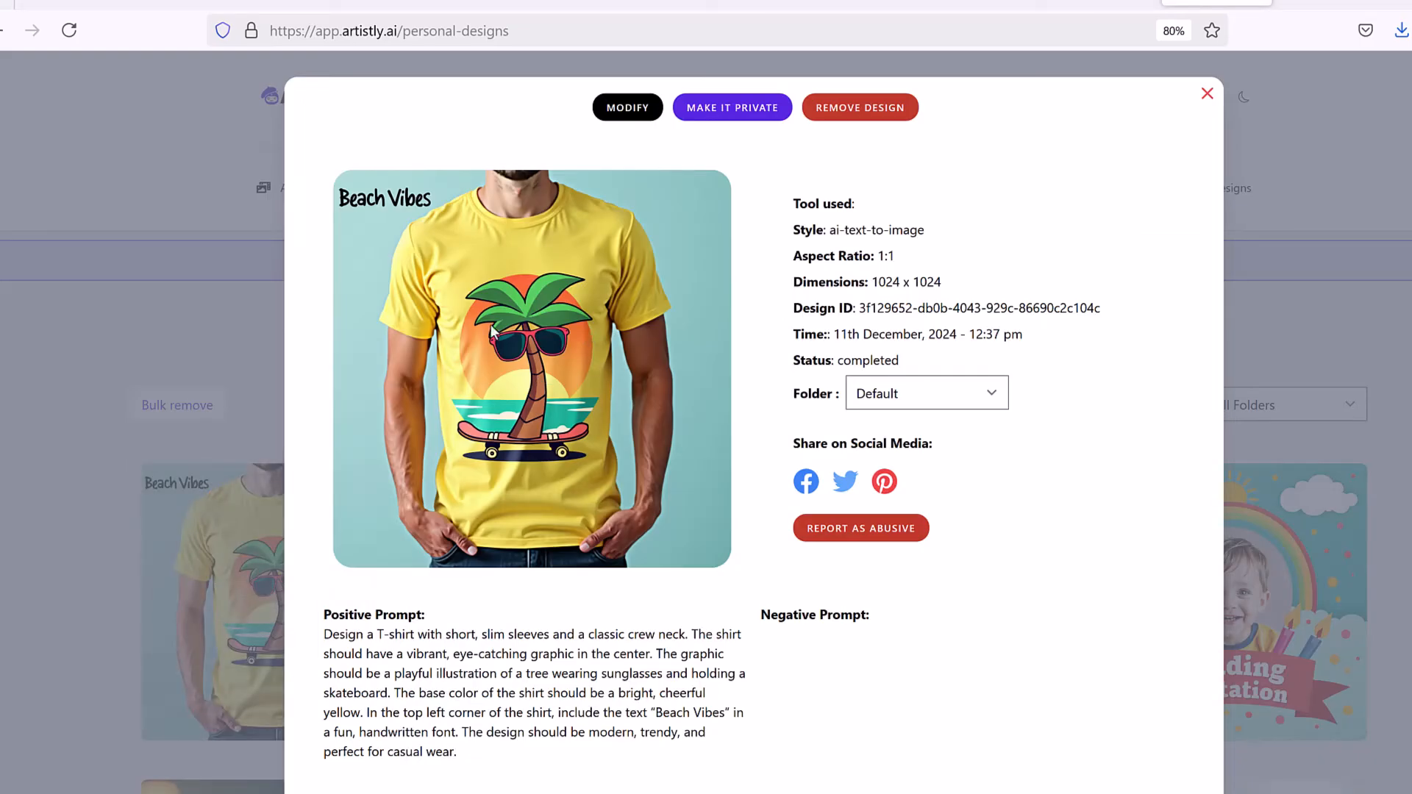
pyautogui.rightClick(542, 313)
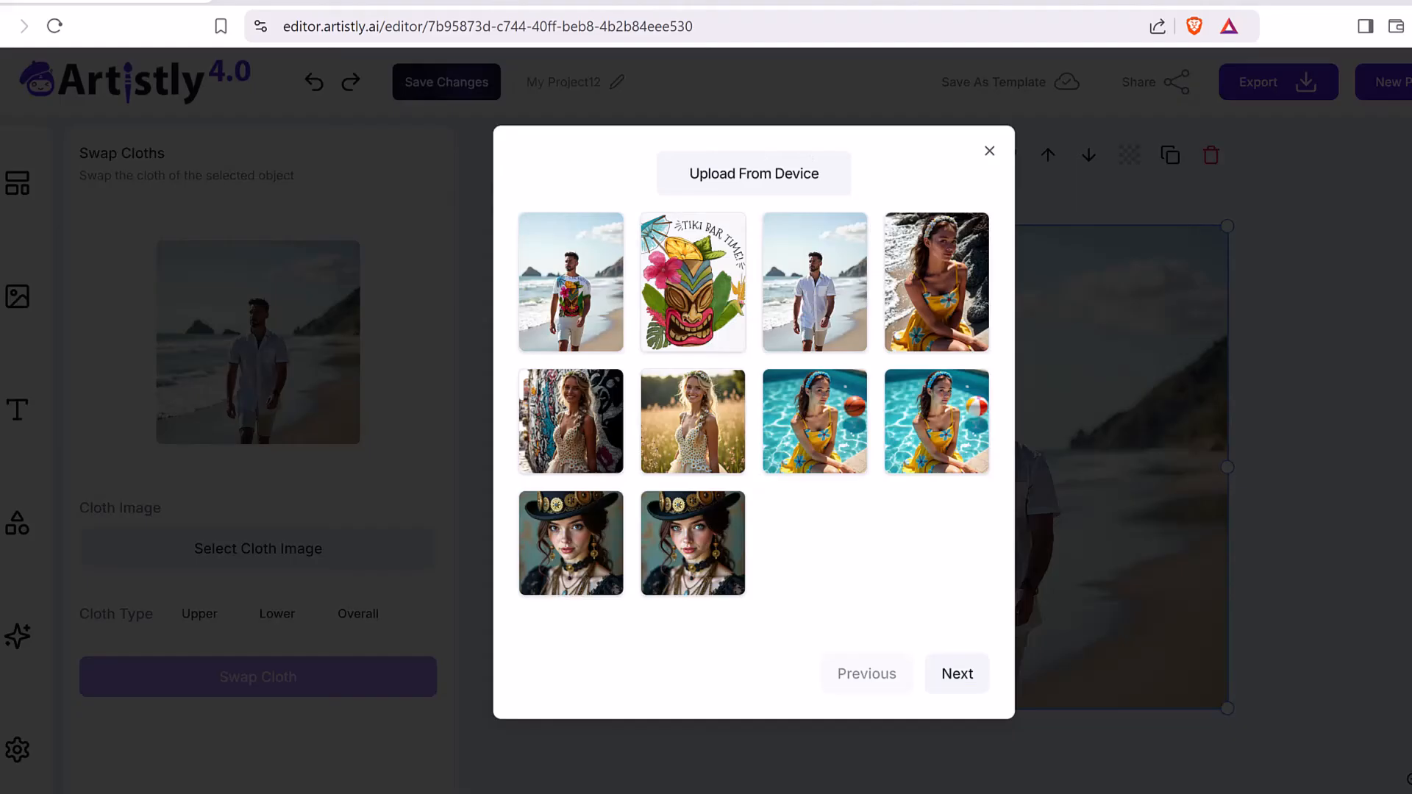
# Back in the editor, swap the man's white shirt for the uploaded white hoodie image with cloth type Upper
pyautogui.moveTo(765, 197)
pyautogui.mouseDown()
pyautogui.moveTo(670, 159)
pyautogui.moveTo(872, 177)
pyautogui.moveTo(732, 193)
pyautogui.mouseUp()
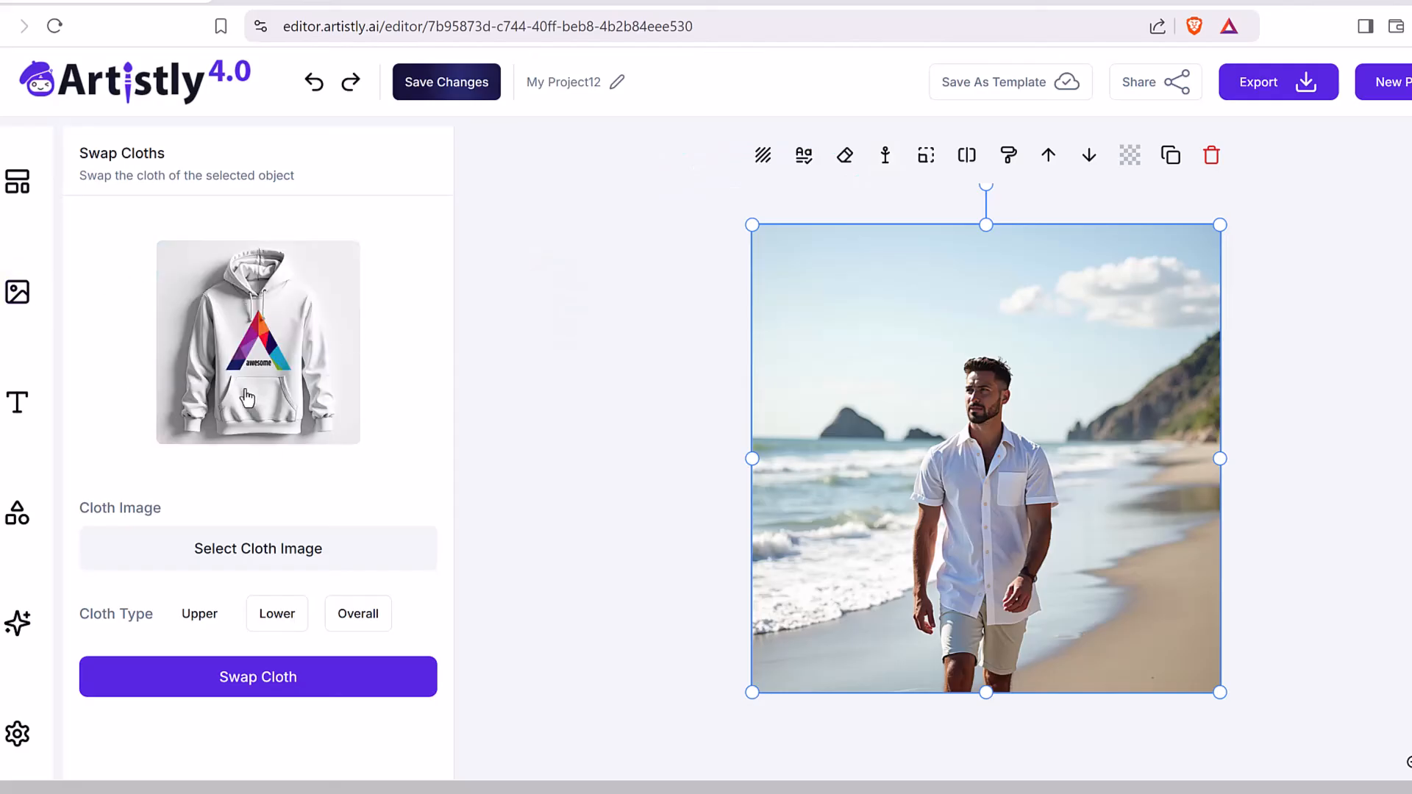
pyautogui.click(189, 613)
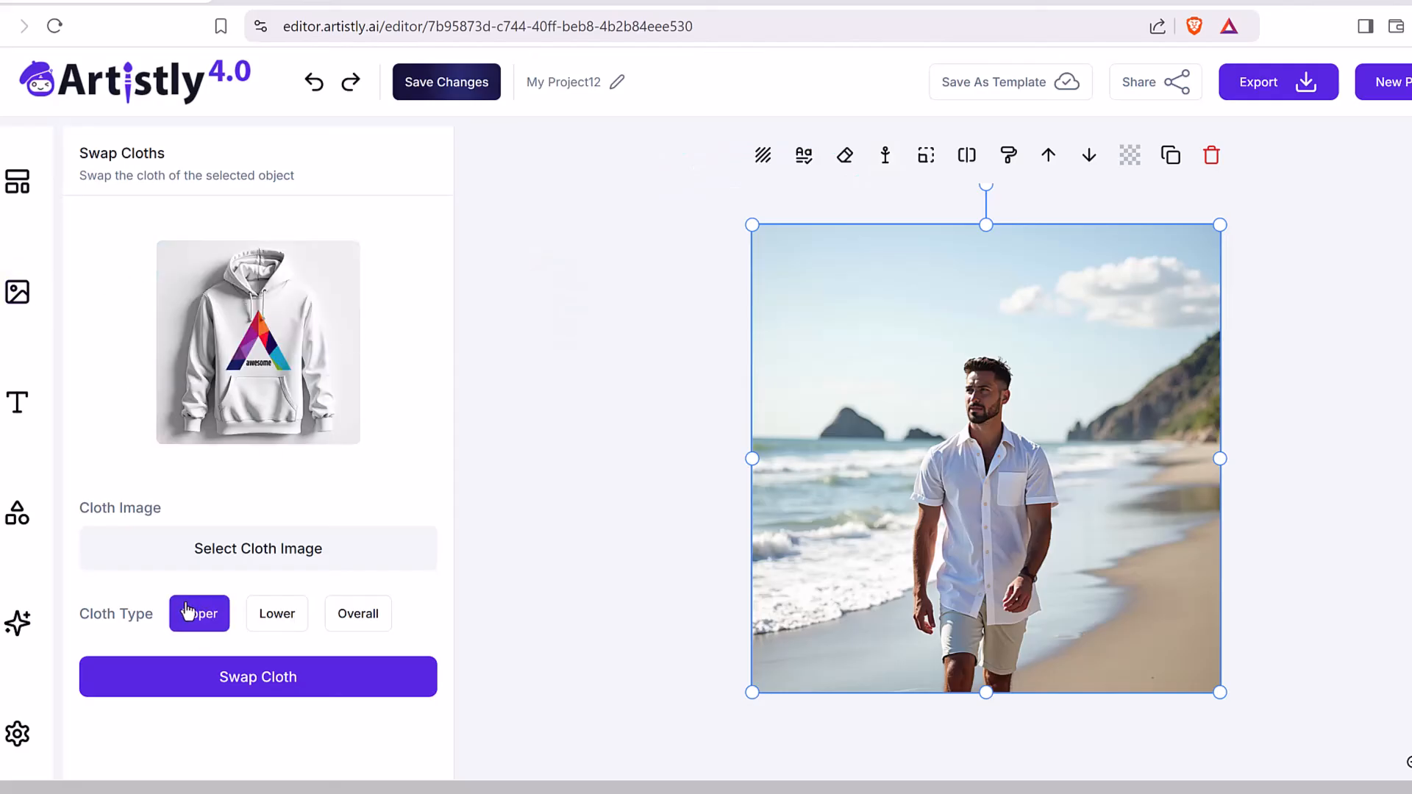
pyautogui.click(266, 685)
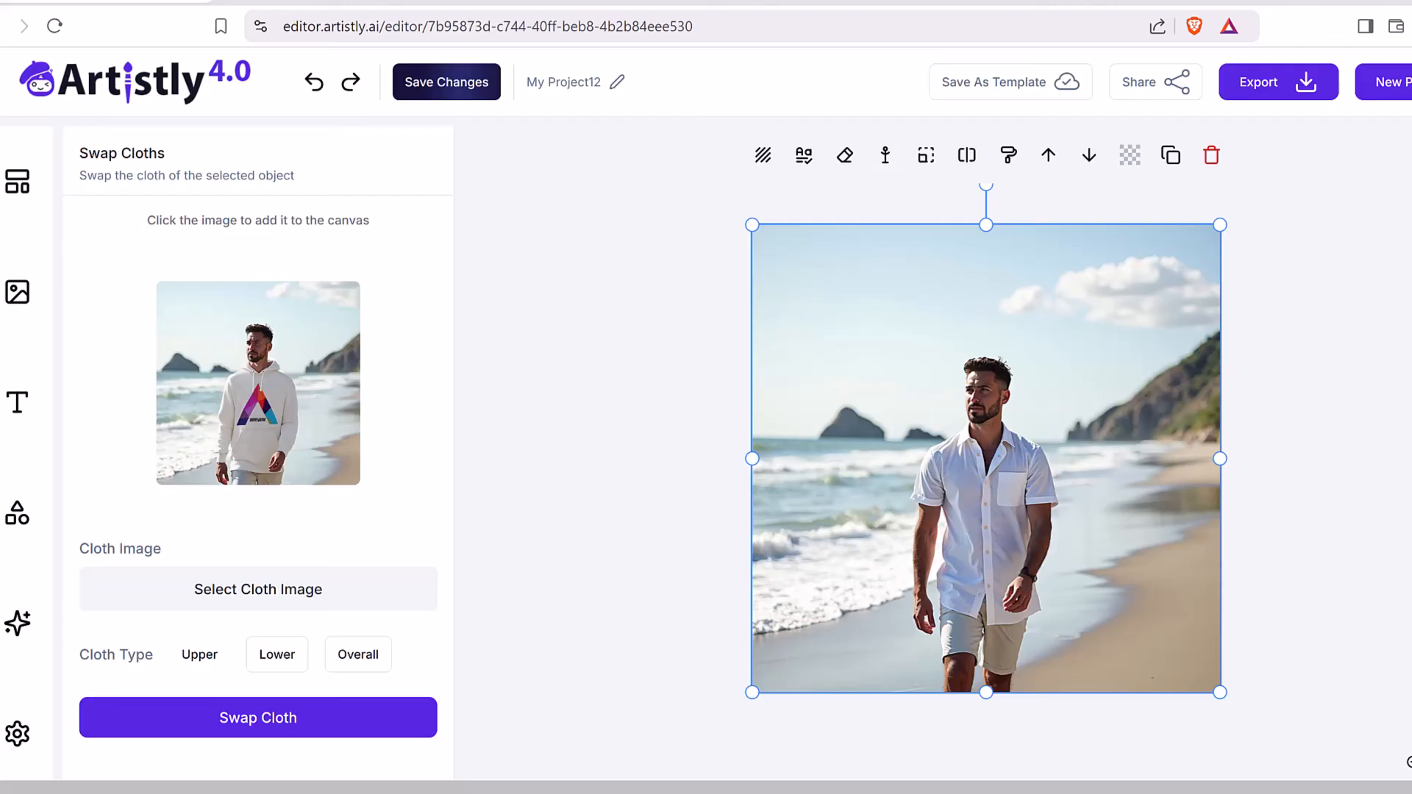
# Place the hoodie version of the man on the canvas and deselect it
pyautogui.moveTo(719, 317)
pyautogui.mouseDown()
pyautogui.moveTo(375, 360)
pyautogui.moveTo(439, 365)
pyautogui.mouseUp()
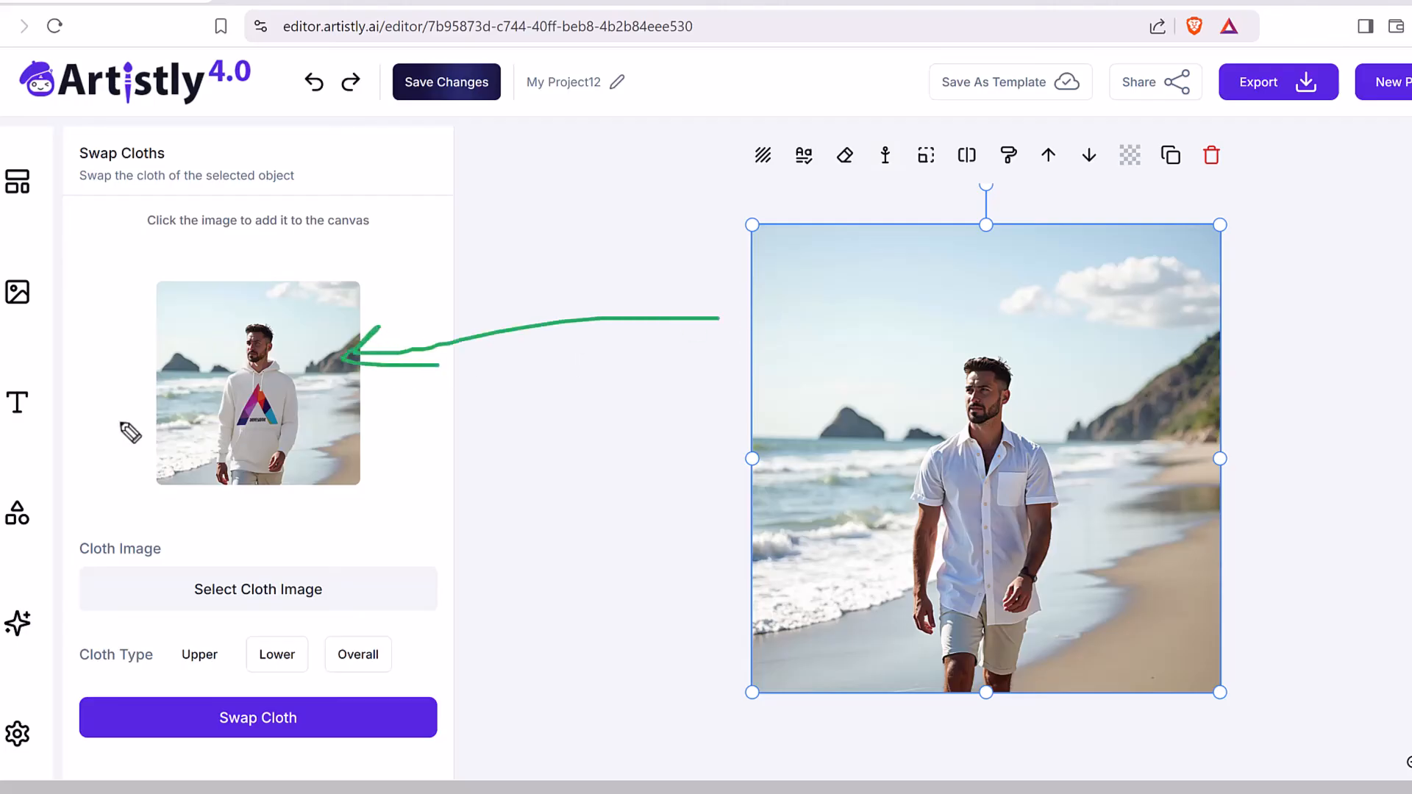
pyautogui.press('Escape')
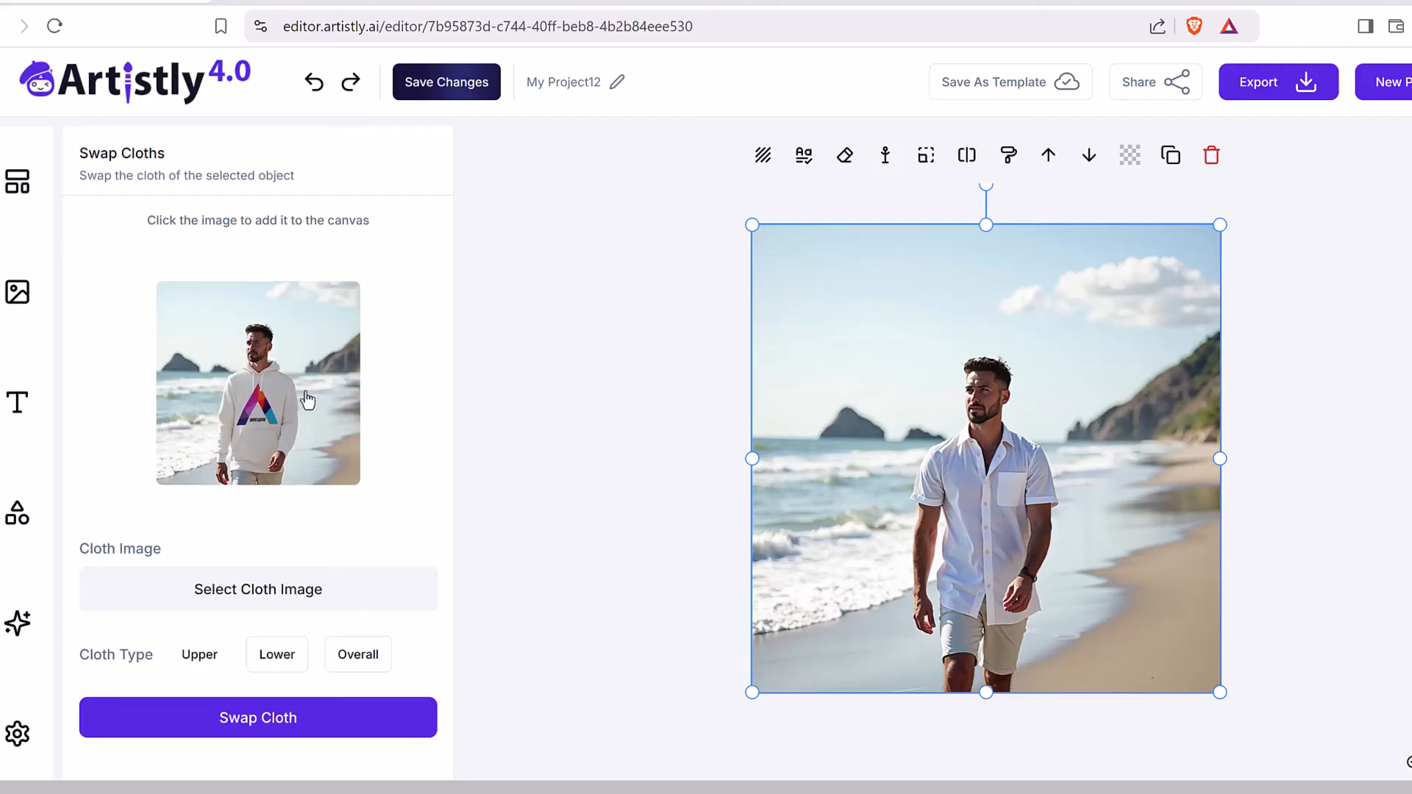
pyautogui.click(308, 401)
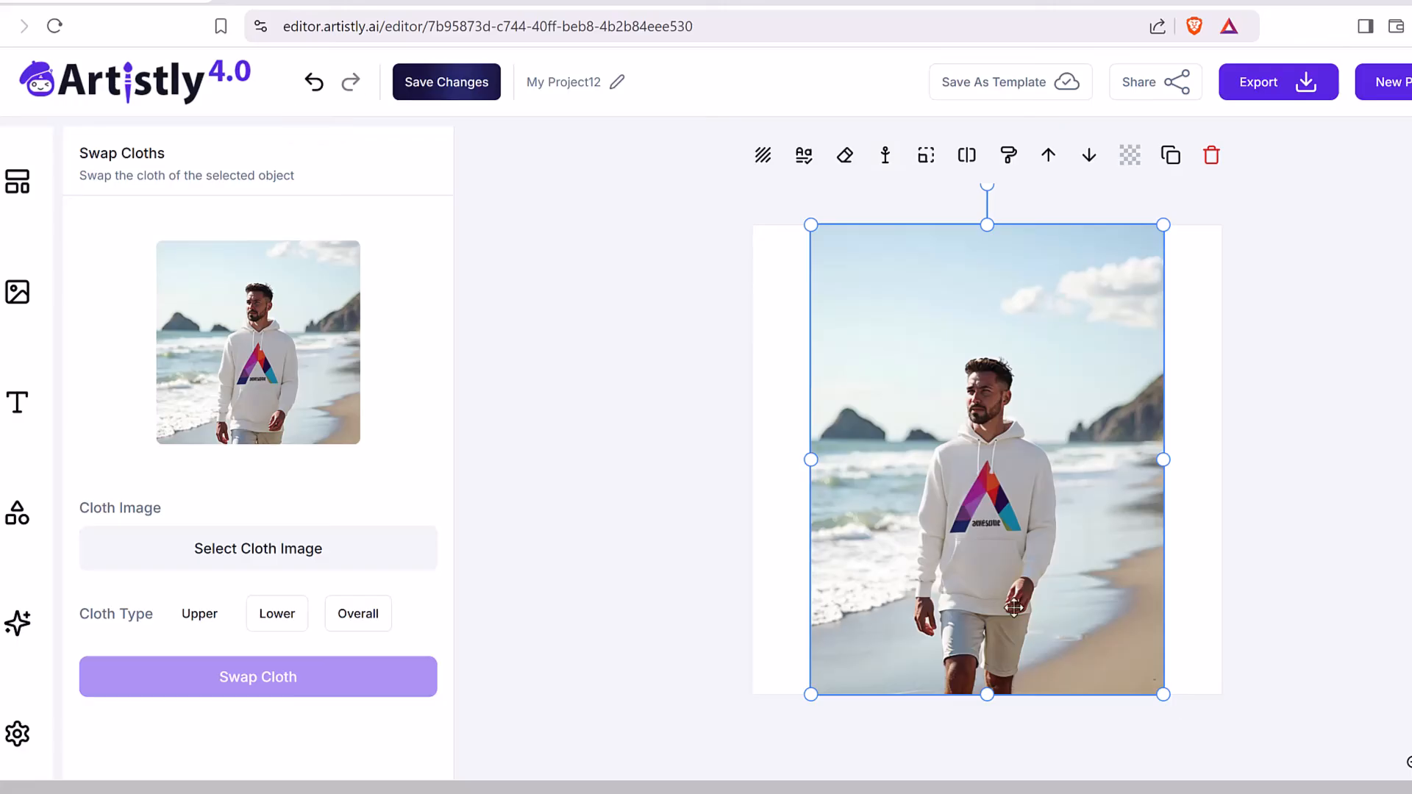
pyautogui.click(534, 443)
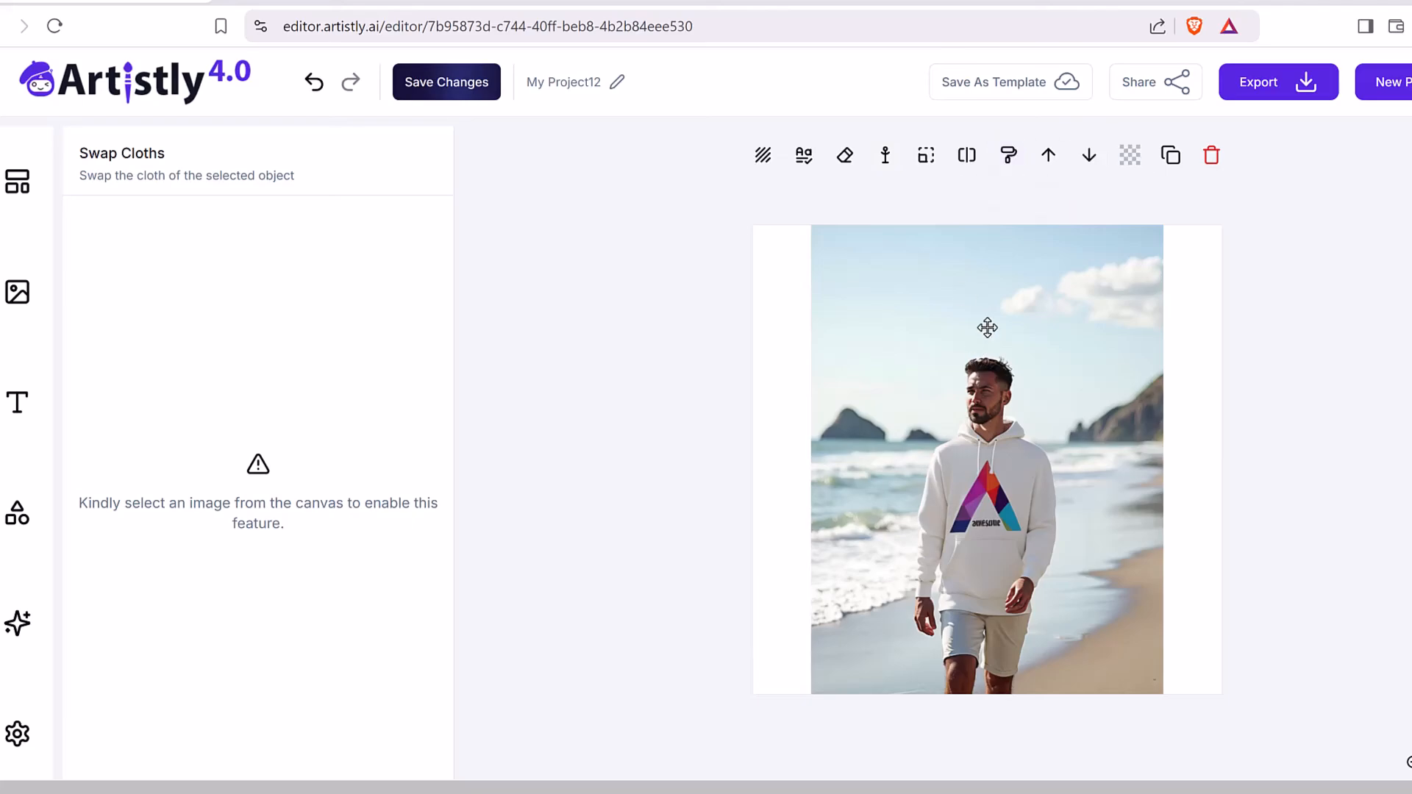
# Select the hoodie image on the canvas and remove its beach background with AI
pyautogui.click(1079, 240)
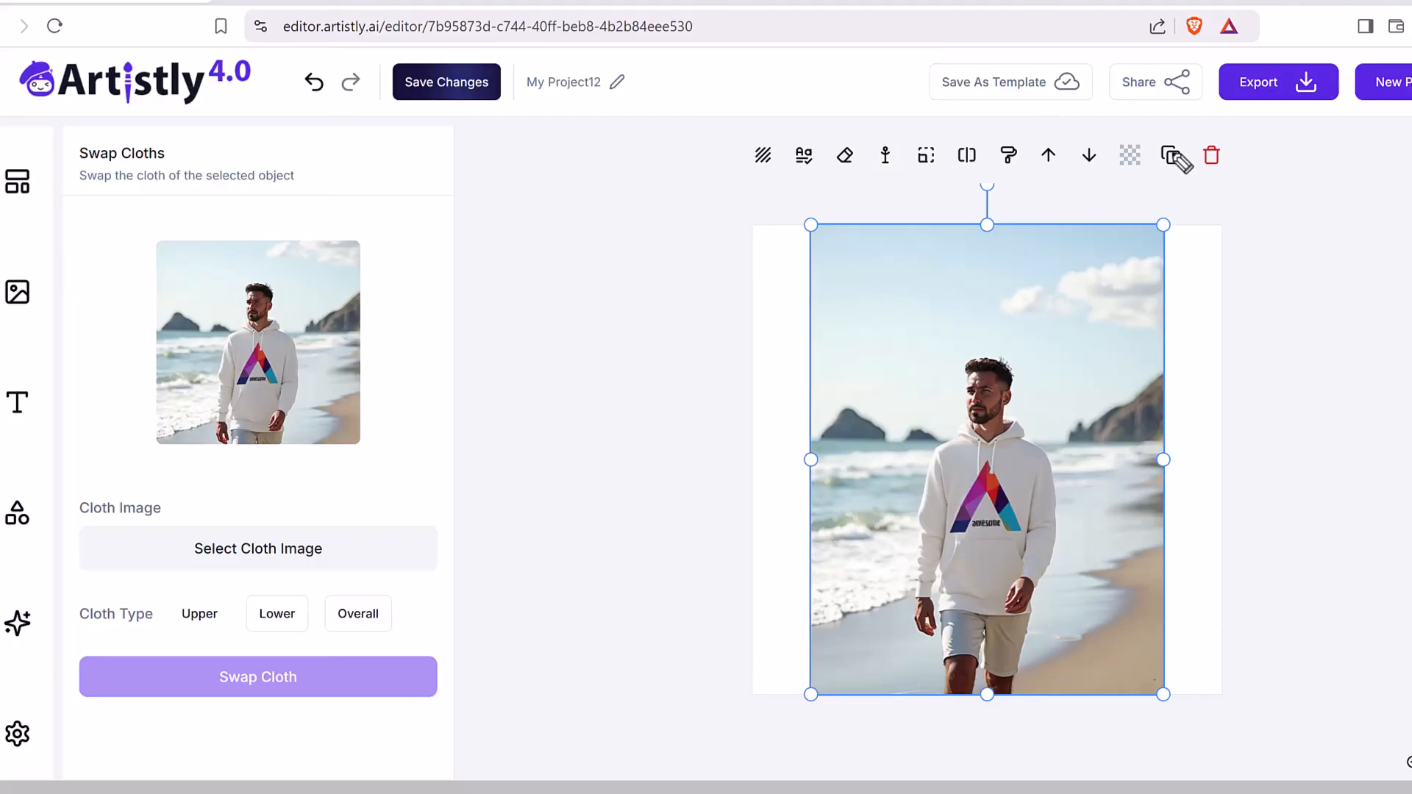
pyautogui.moveTo(1144, 177)
pyautogui.mouseDown()
pyautogui.moveTo(1107, 174)
pyautogui.moveTo(1109, 119)
pyautogui.moveTo(1143, 120)
pyautogui.moveTo(1134, 183)
pyautogui.mouseUp()
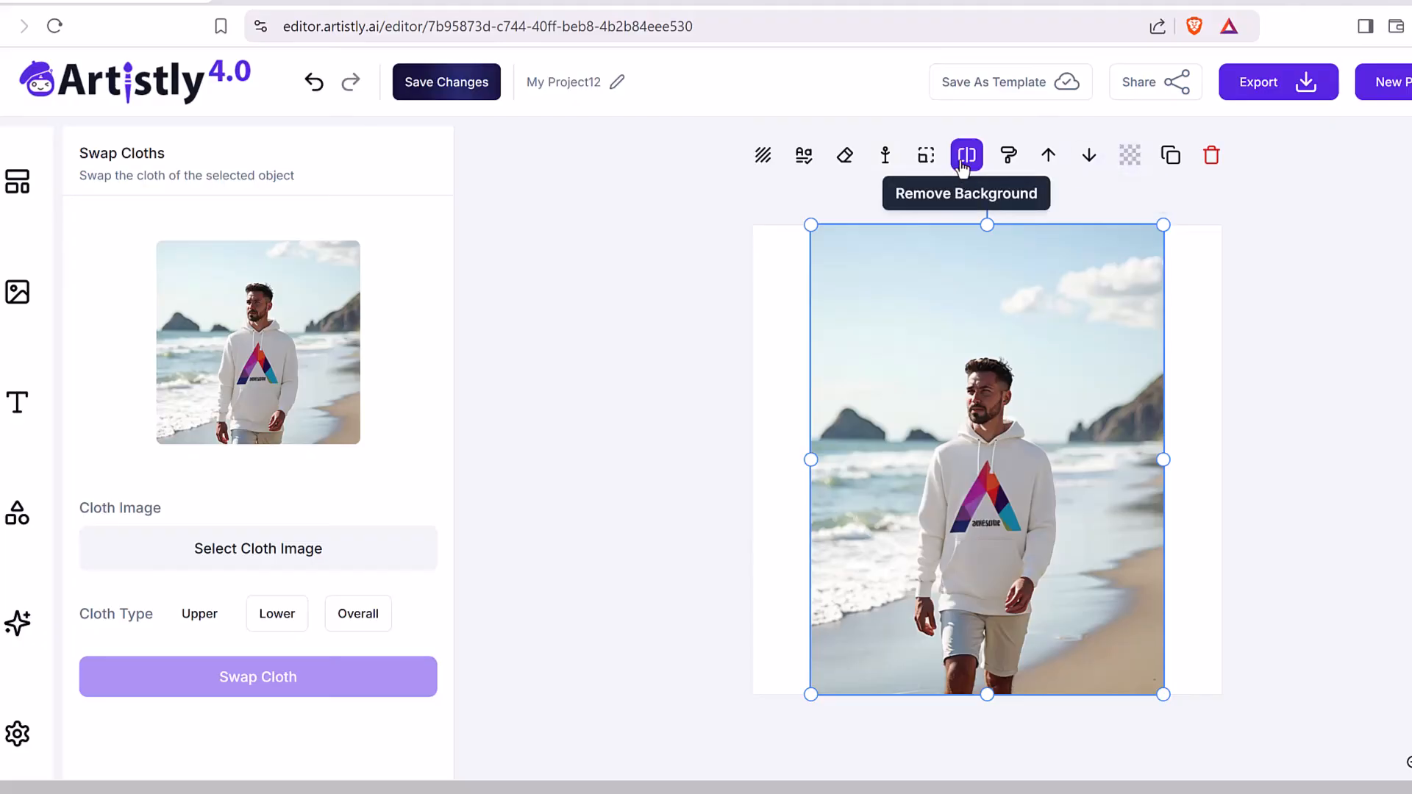
pyautogui.moveTo(964, 174); pyautogui.dragTo(977, 175)
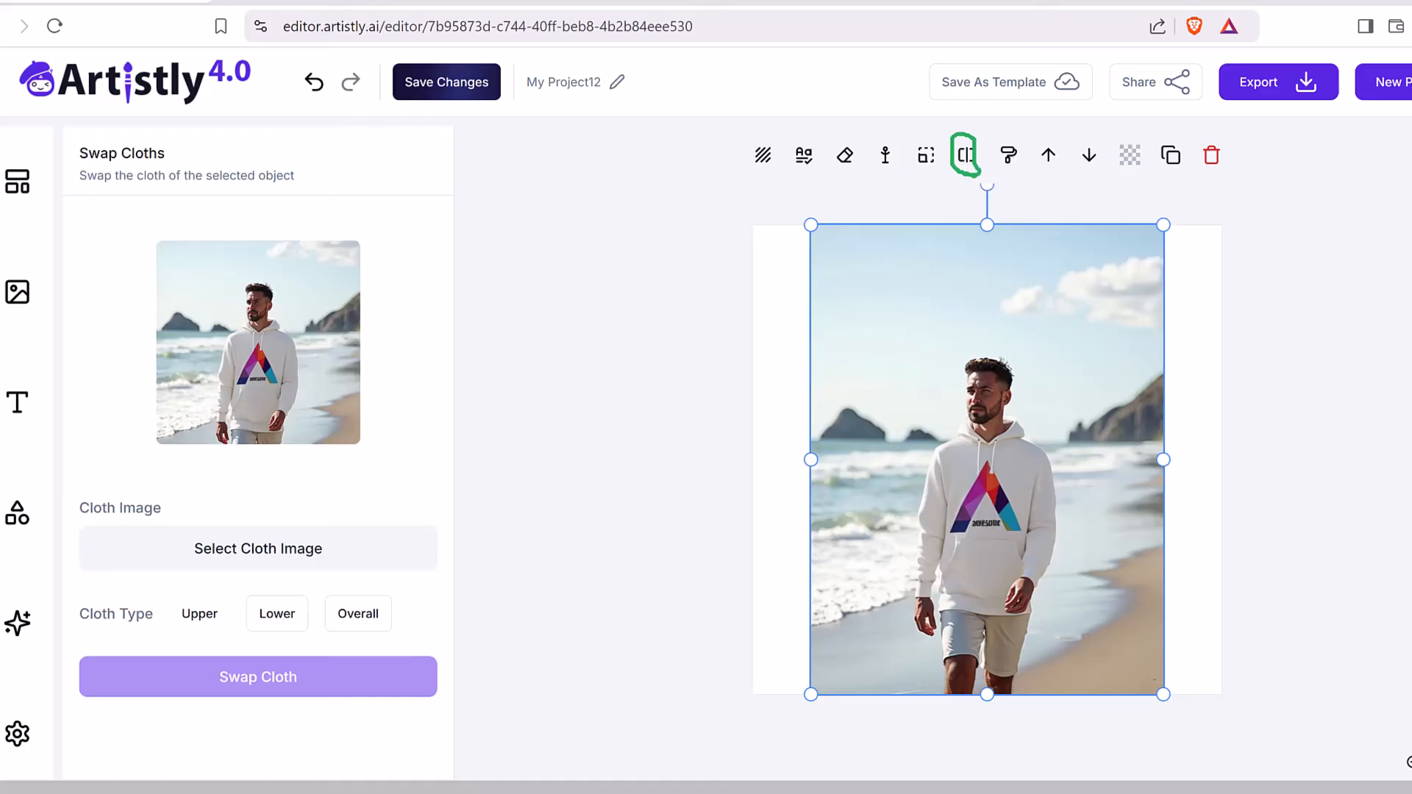
pyautogui.click(963, 154)
pyautogui.click(207, 588)
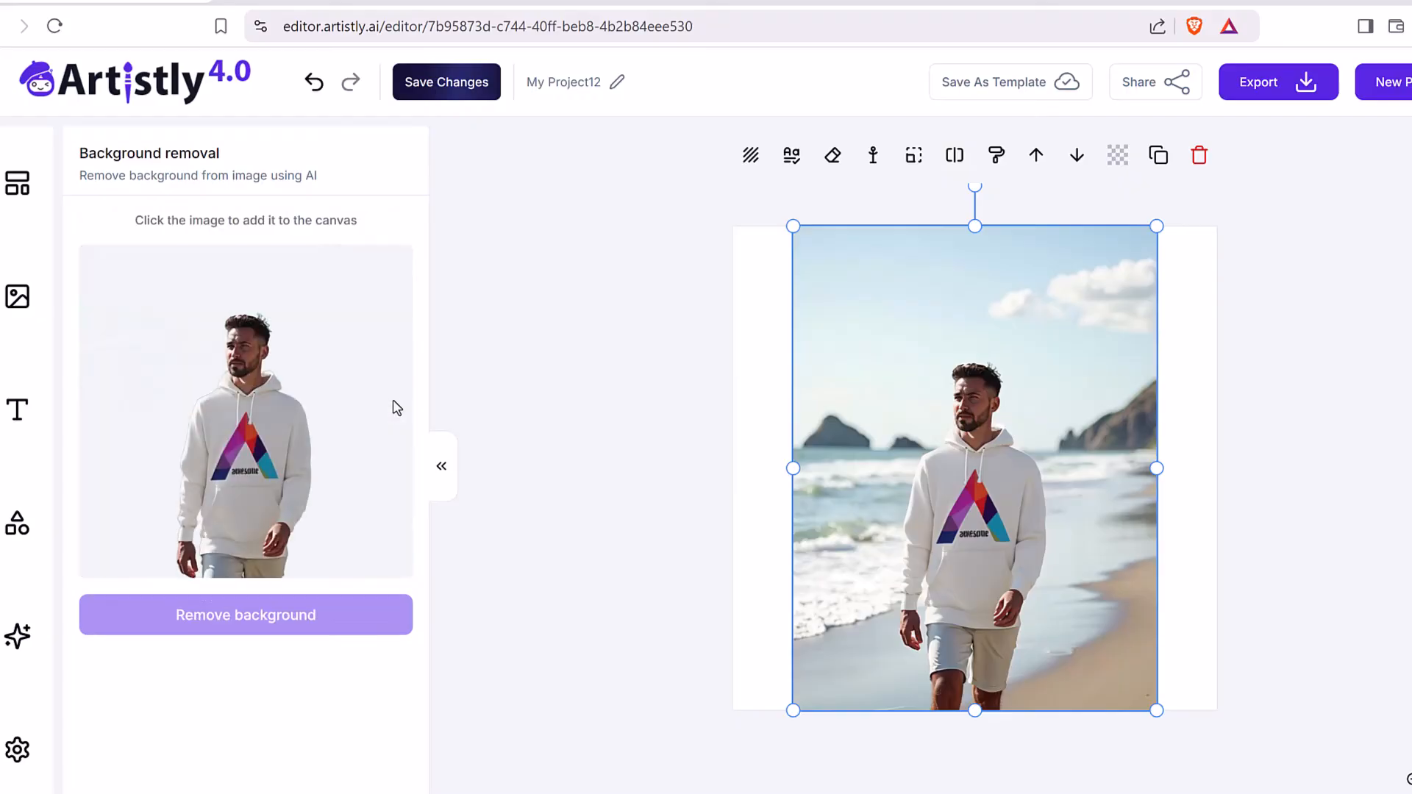
# Place the background-free cutout of the man in the hoodie on the canvas and deselect it
pyautogui.click(328, 438)
pyautogui.click(1018, 498)
pyautogui.click(1276, 411)
# View the available export formats for the cutout design and close the list without exporting
pyautogui.click(1302, 88)
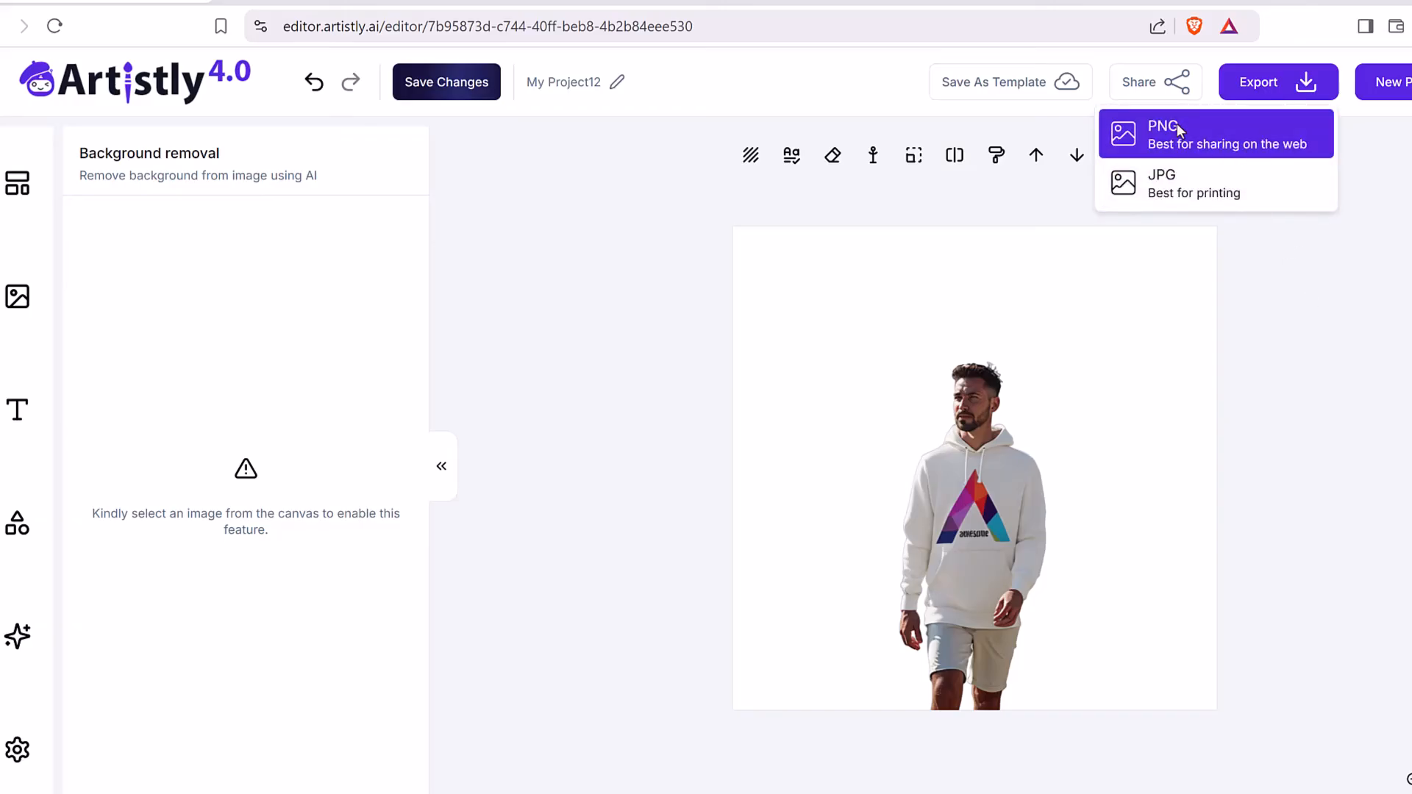
pyautogui.click(1056, 359)
pyautogui.click(770, 372)
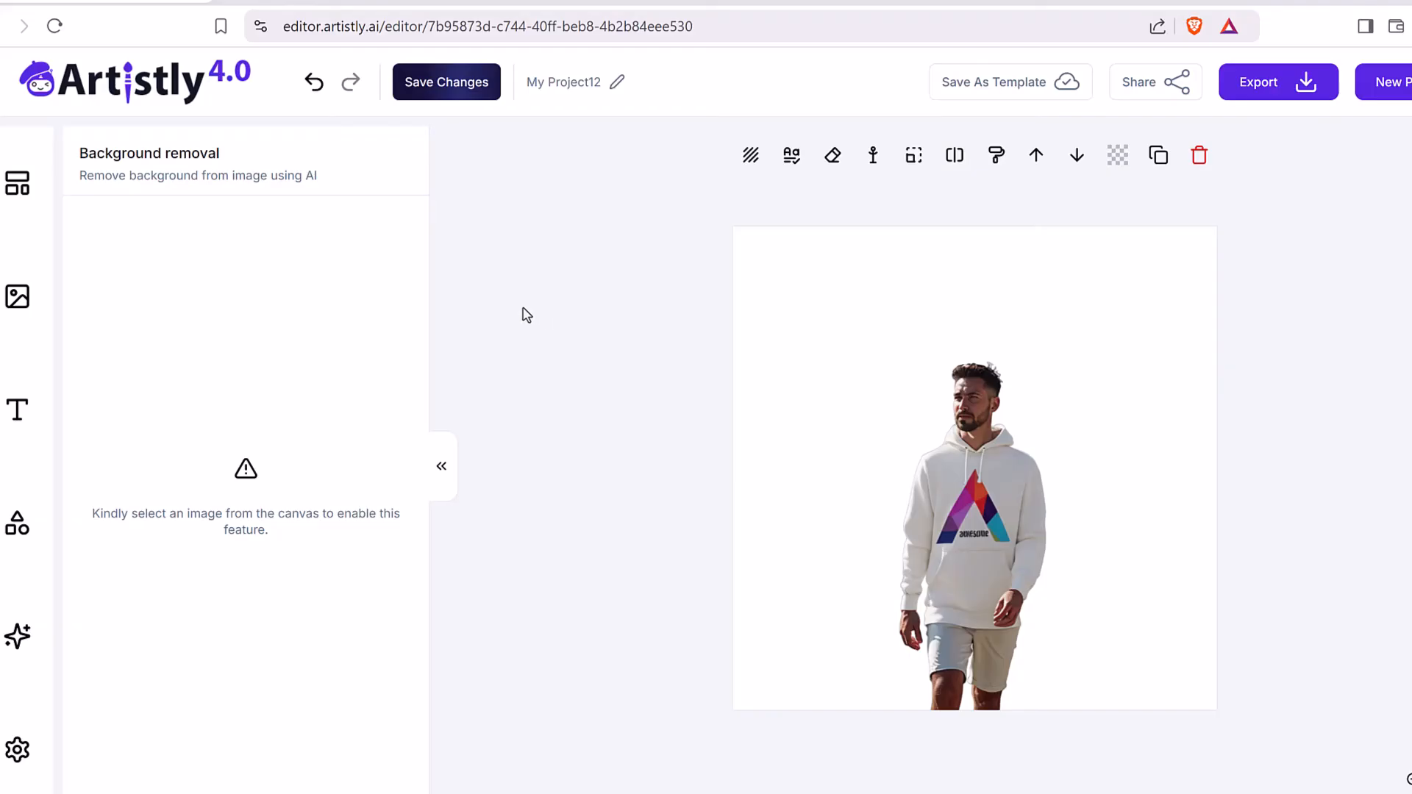
pyautogui.moveTo(271, 162); pyautogui.dragTo(59, 160)
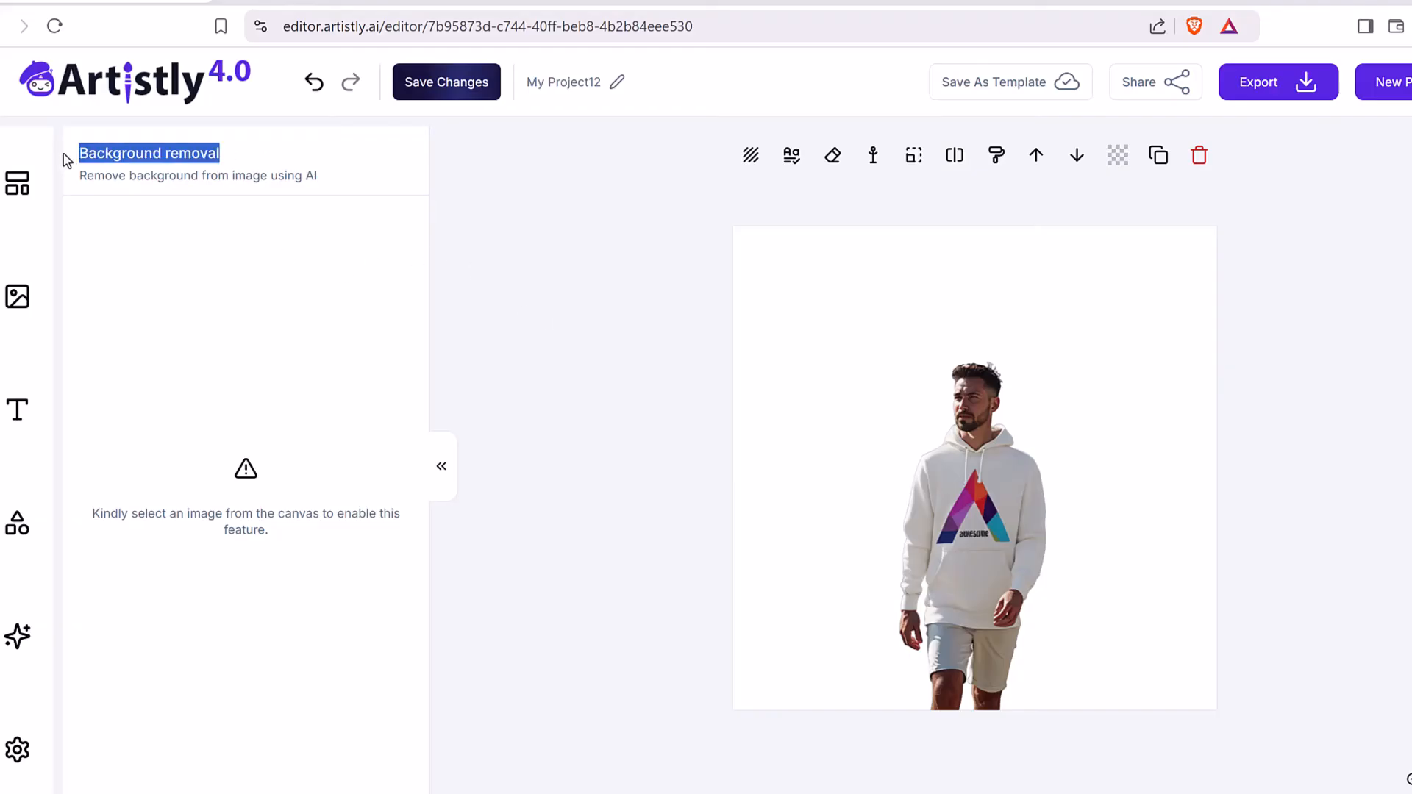
pyautogui.click(90, 161)
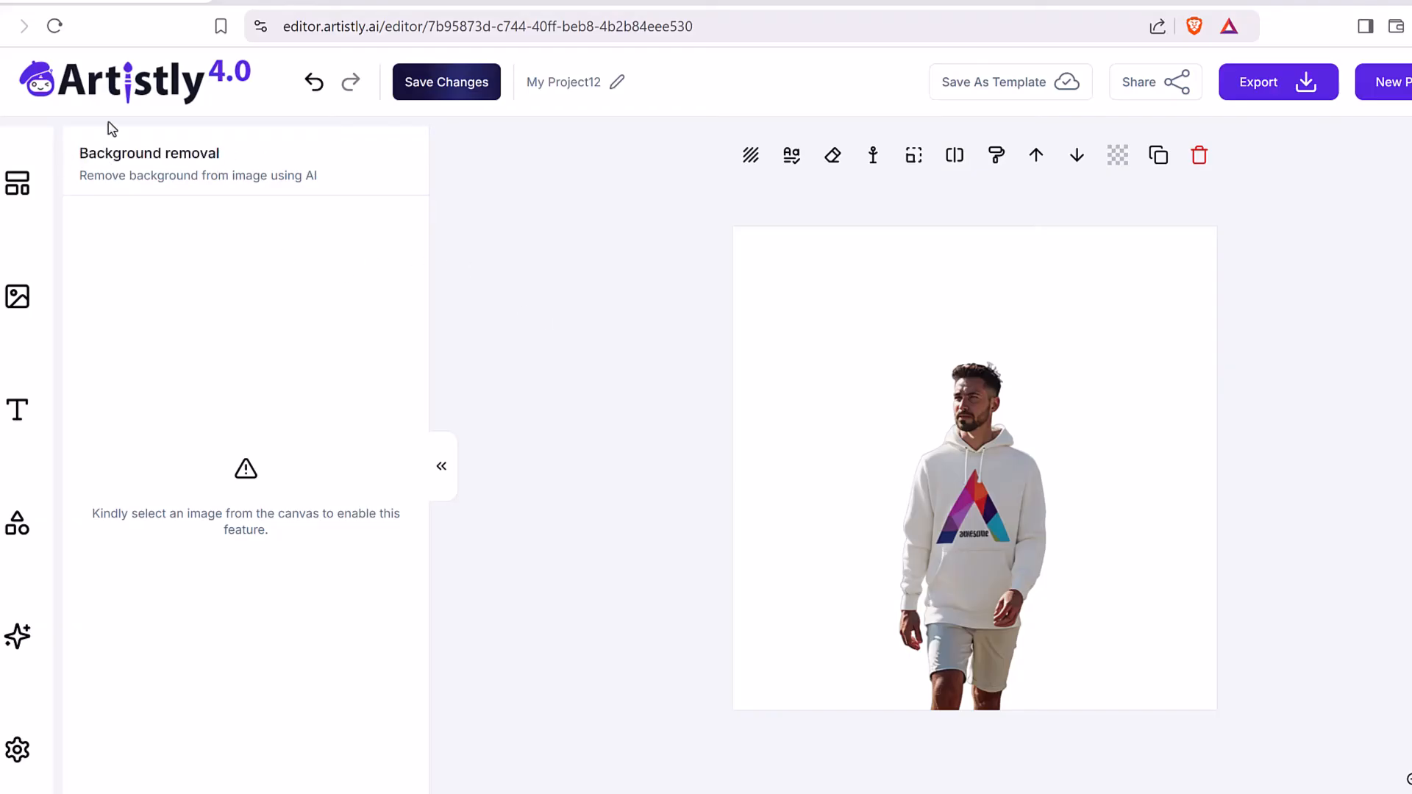